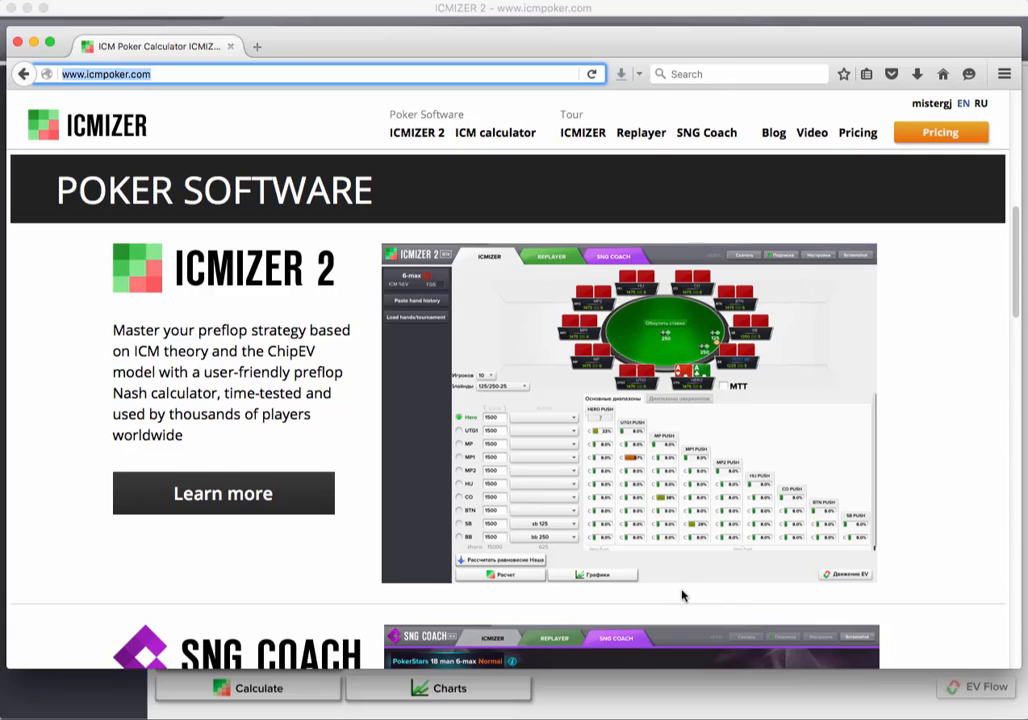
- Look through the ICMIZER 2, SNG Coach and Replayer sections of the icmpoker.com home page
left_click(150, 75)
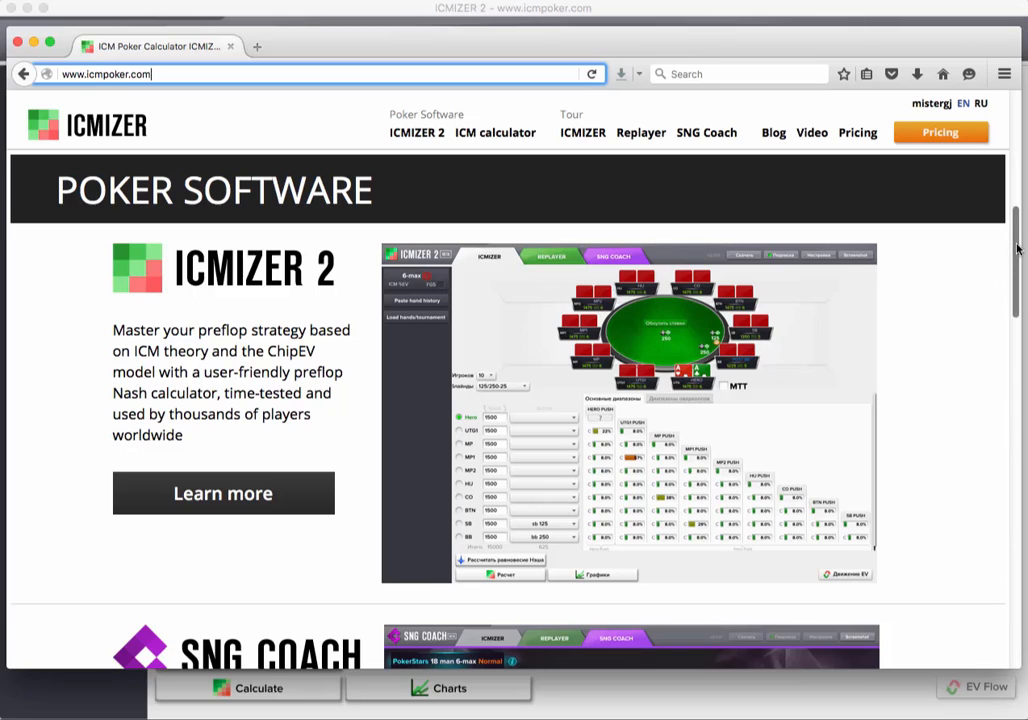
left_click_drag(1018, 248, 1020, 343)
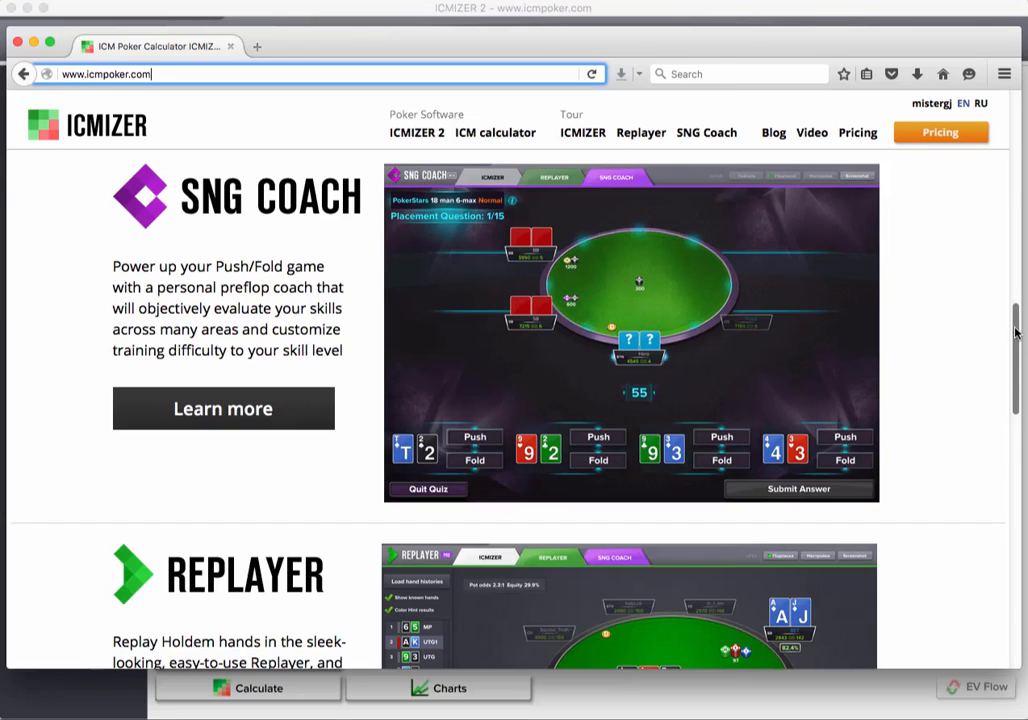
left_click_drag(1015, 333, 1016, 413)
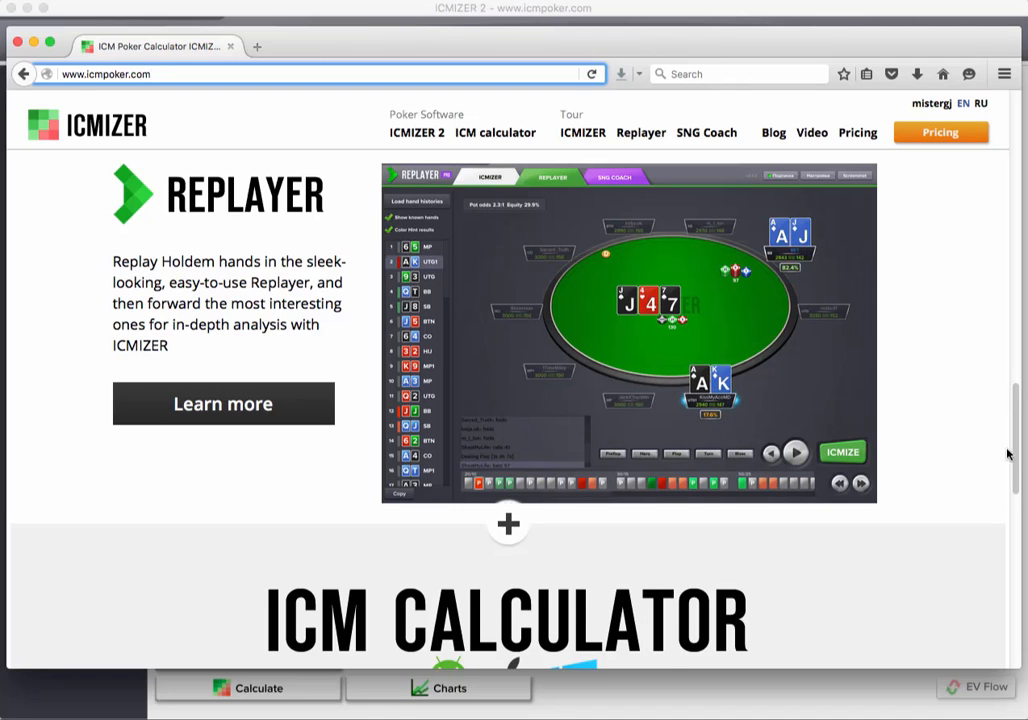
left_click_drag(1018, 437, 1000, 261)
scroll(1000, 261, "down", 2)
scroll(1003, 275, "up", 2)
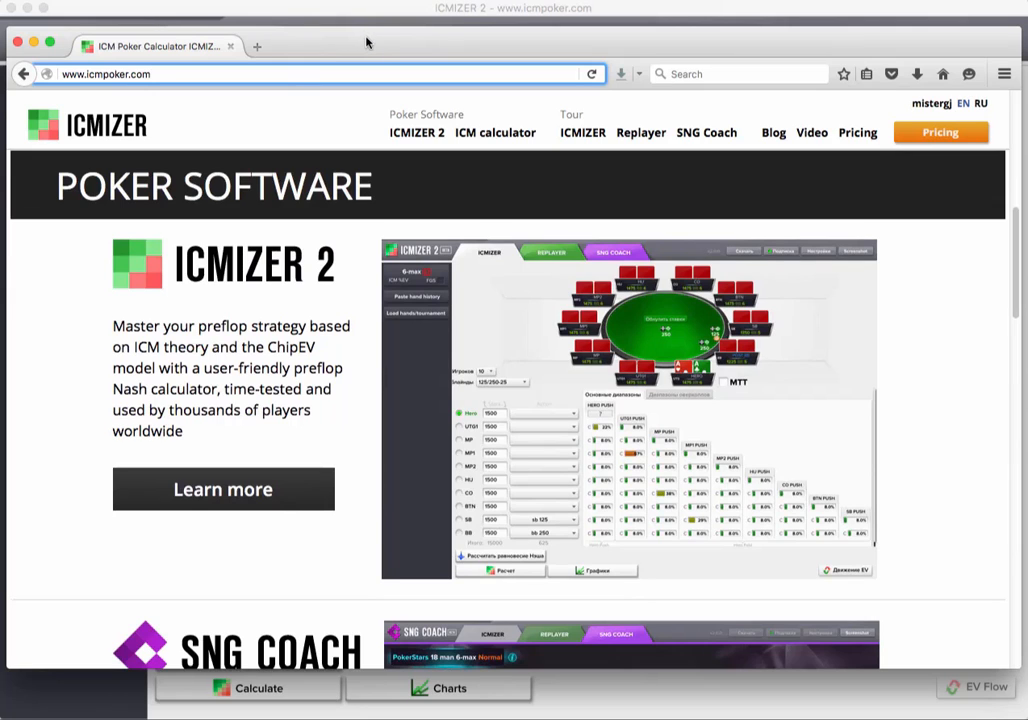
- Switch to the ICMIZER 2 app, review the default hand rankings choices in its settings, and return to the calculator
left_click_drag(368, 42, 2, 700)
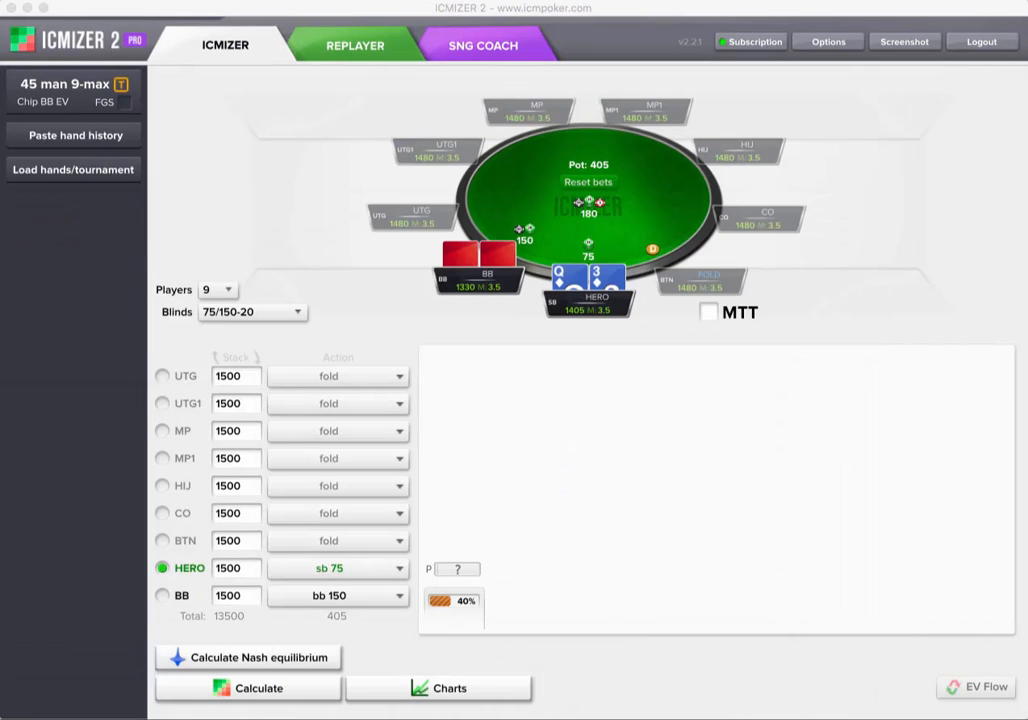
left_click(509, 185)
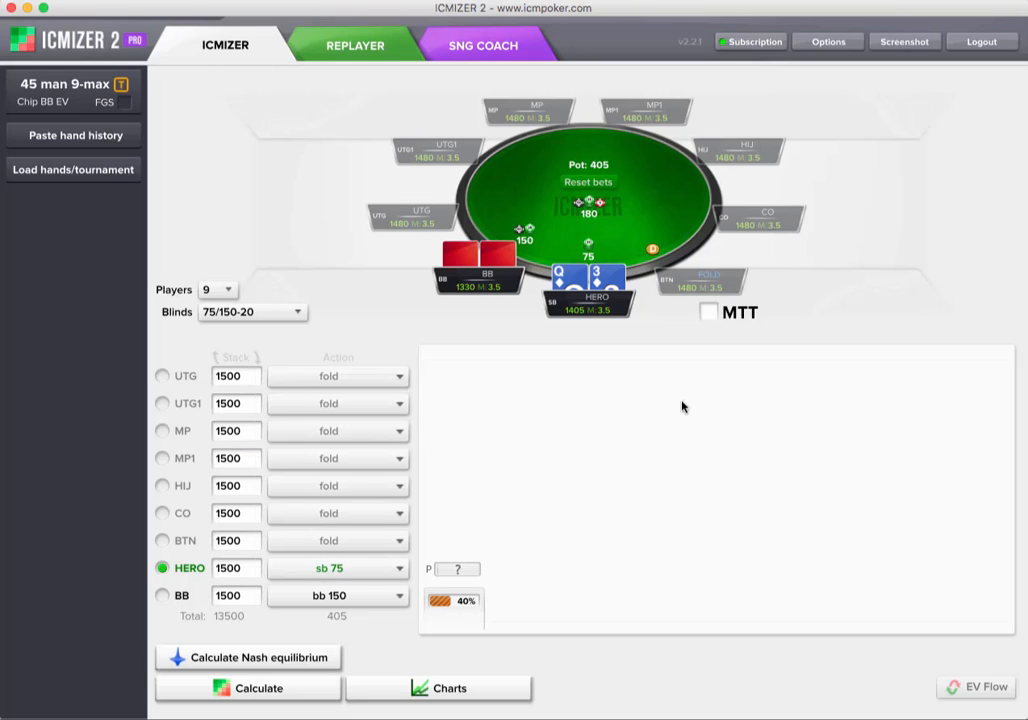
left_click(840, 40)
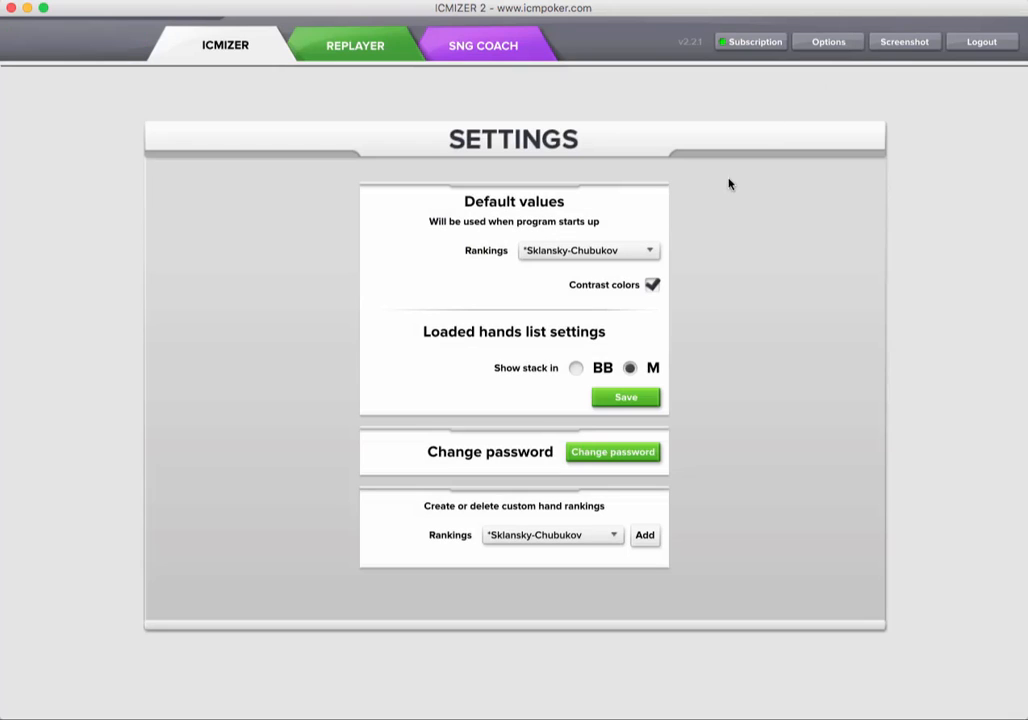
left_click(574, 253)
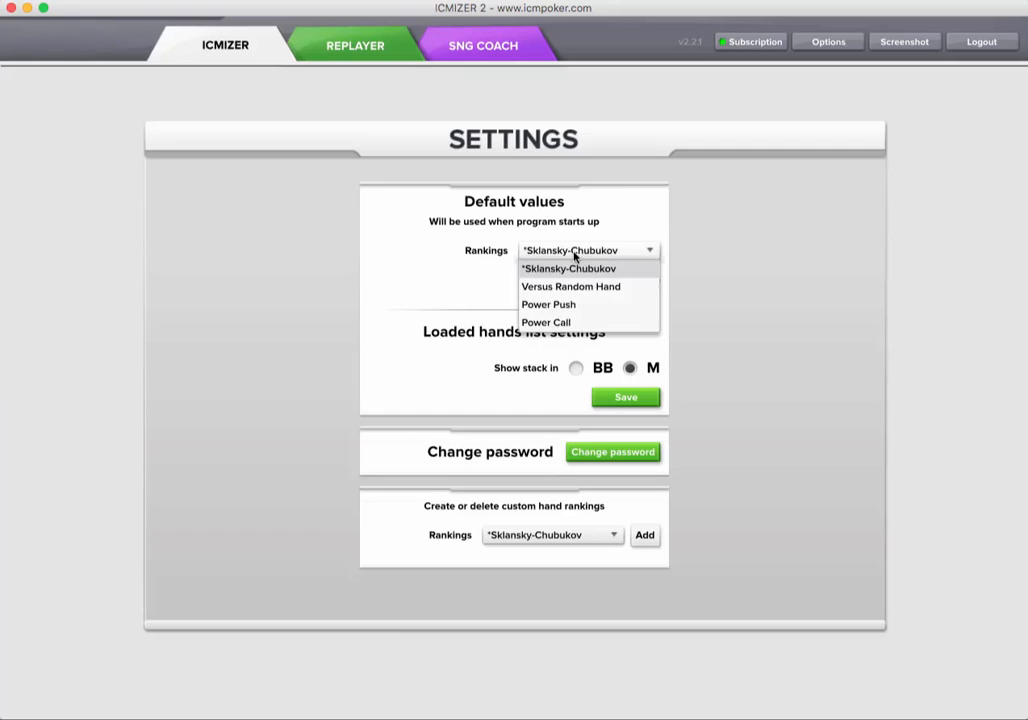
left_click(456, 287)
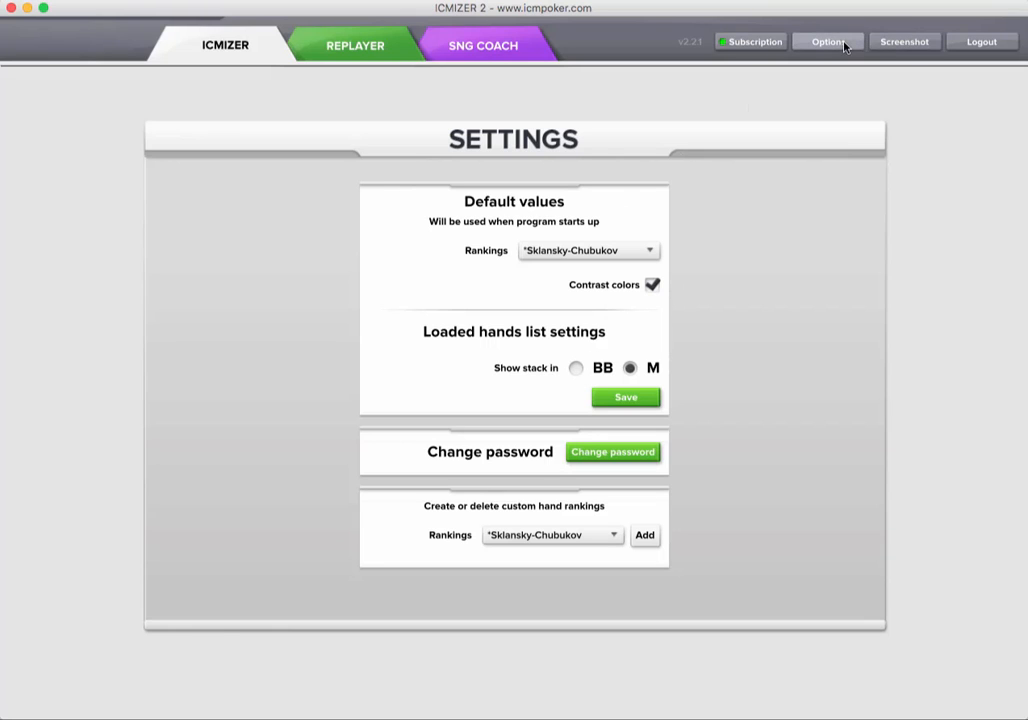
left_click(227, 50)
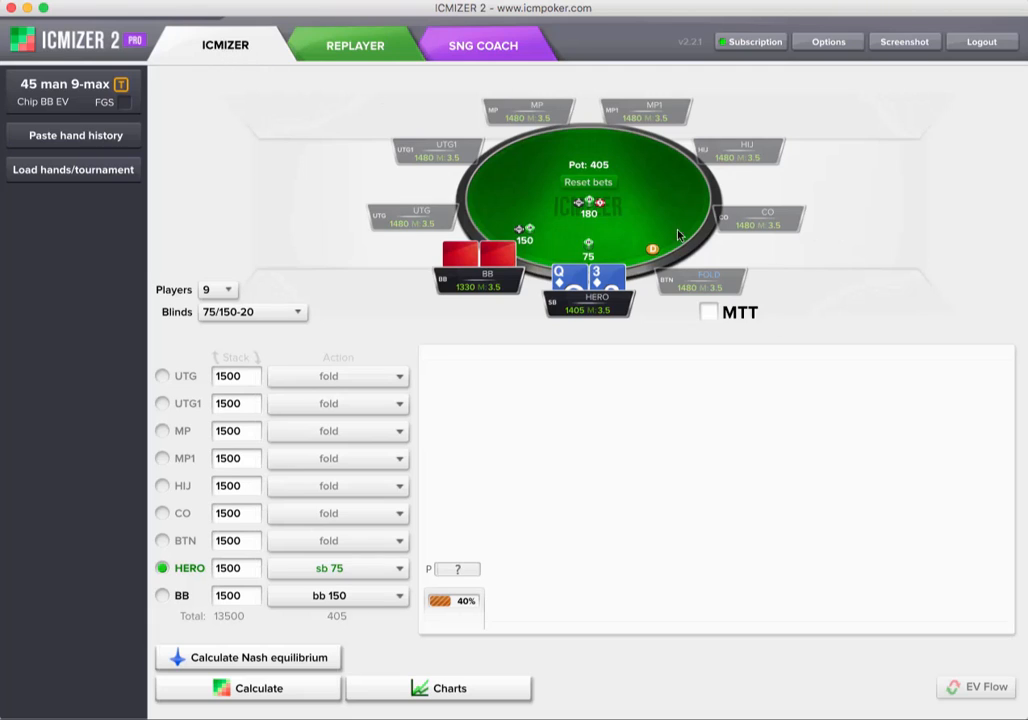
- Load the hand history from the clipboard into the Replayer
left_click(330, 50)
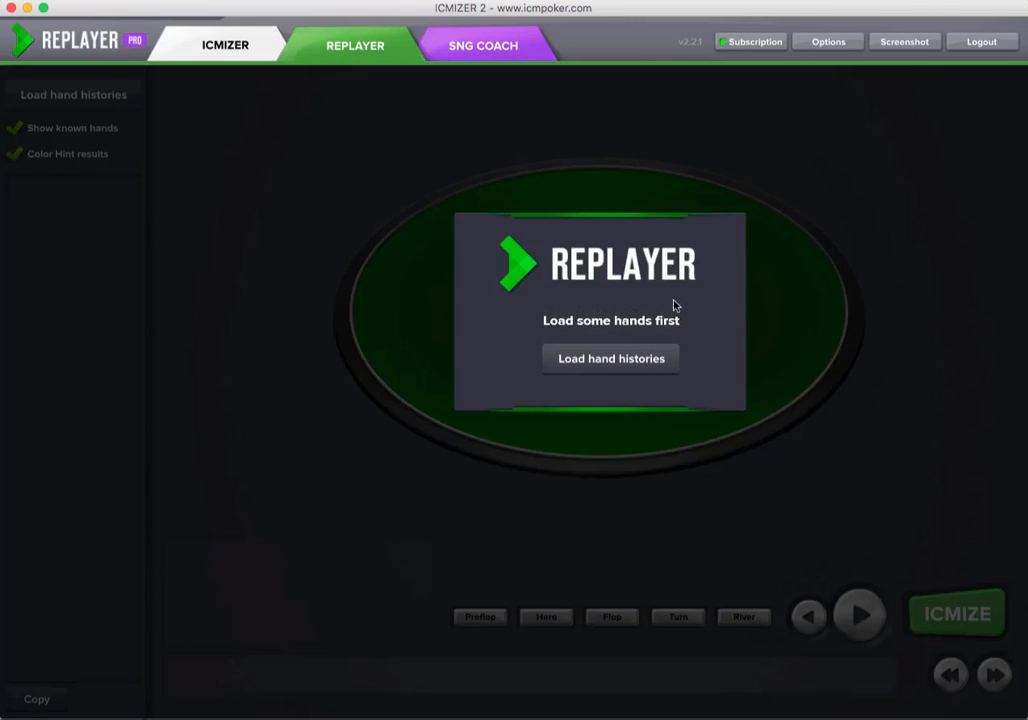
left_click(596, 359)
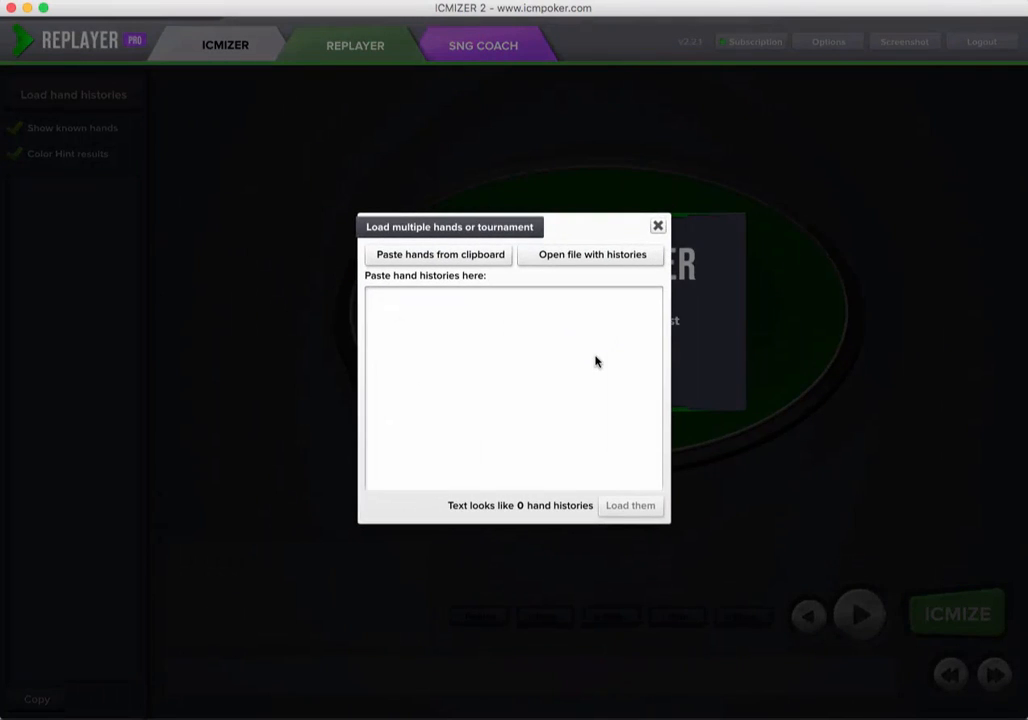
left_click(443, 256)
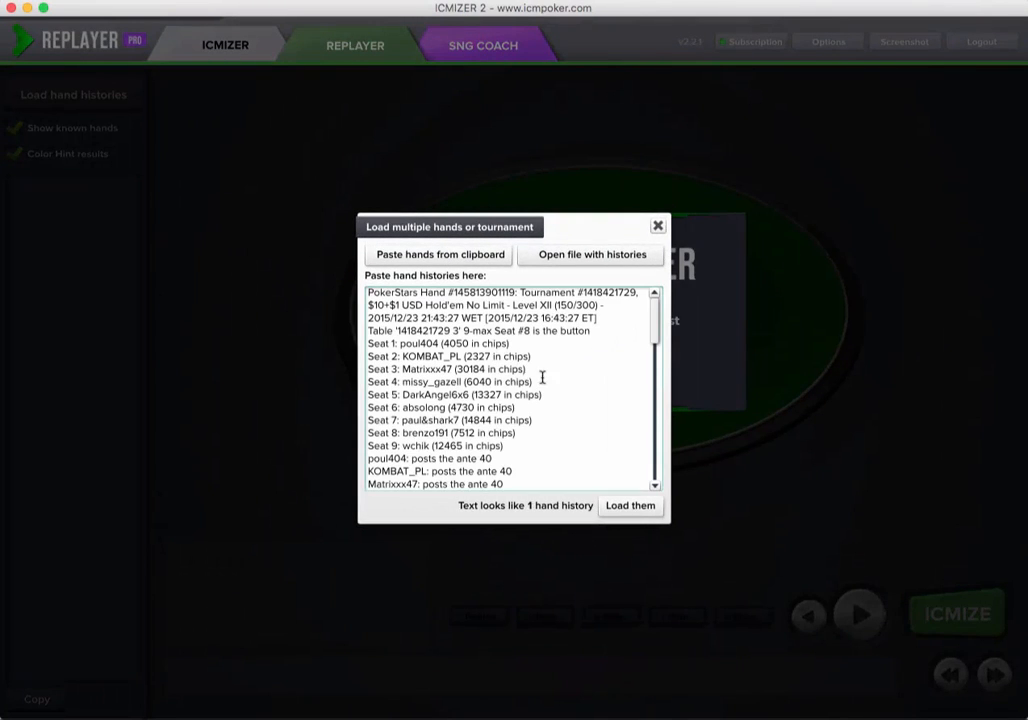
left_click(632, 506)
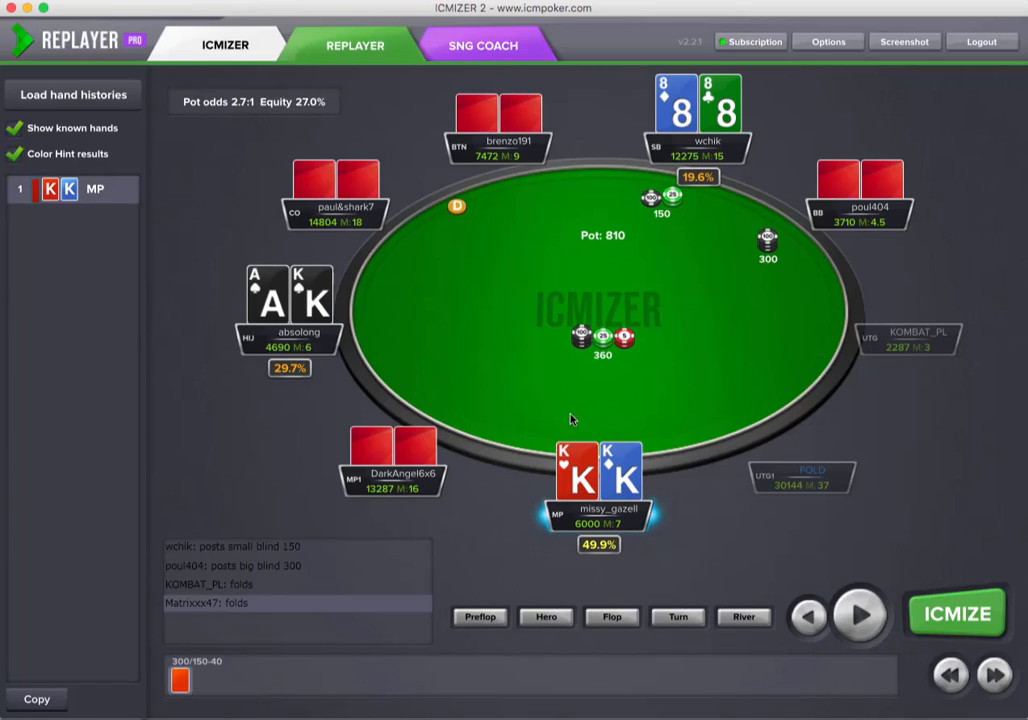
- Replay the hand action by action from the MP player's raise to 675 through that player's all-in
left_click(862, 616)
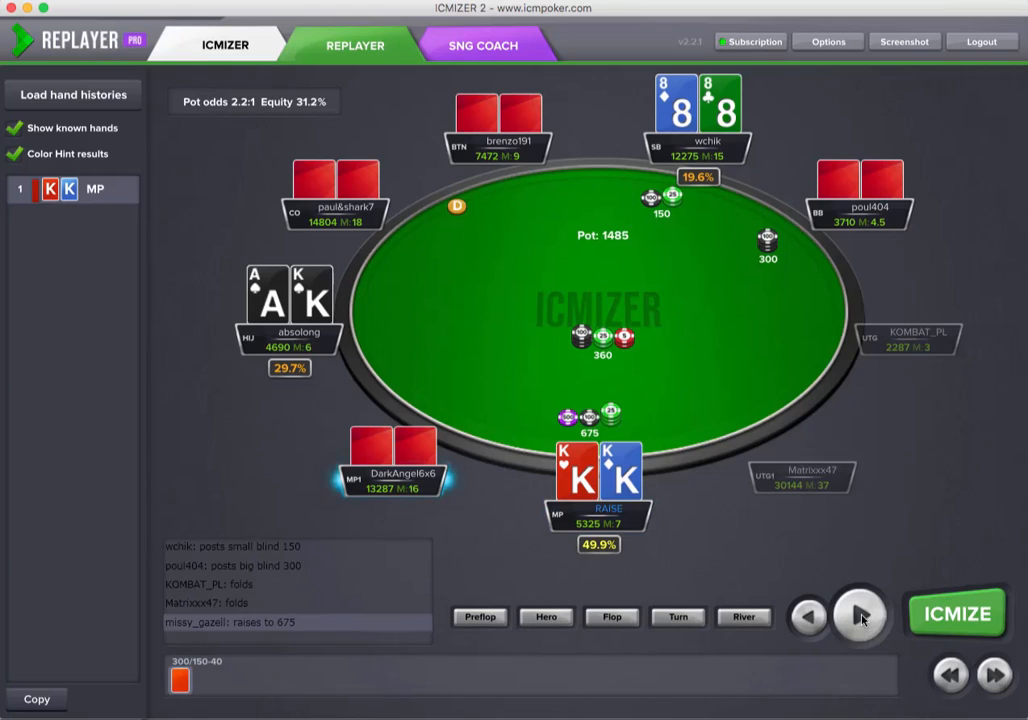
left_click(862, 616)
left_click(862, 616)
left_click(862, 616)
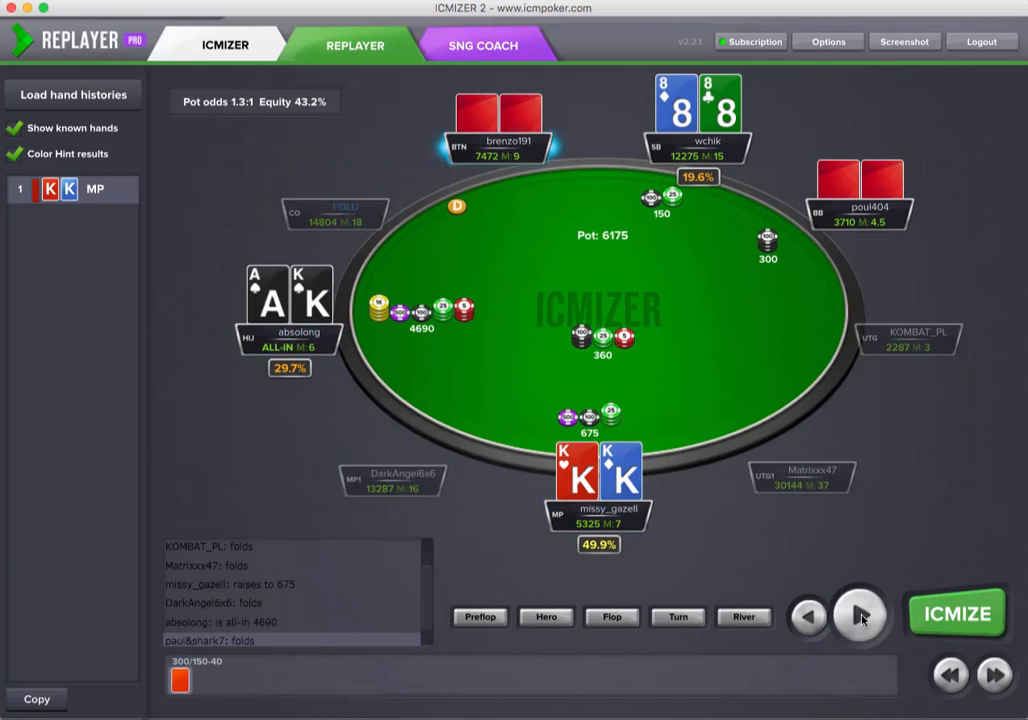
left_click(862, 616)
left_click(862, 616)
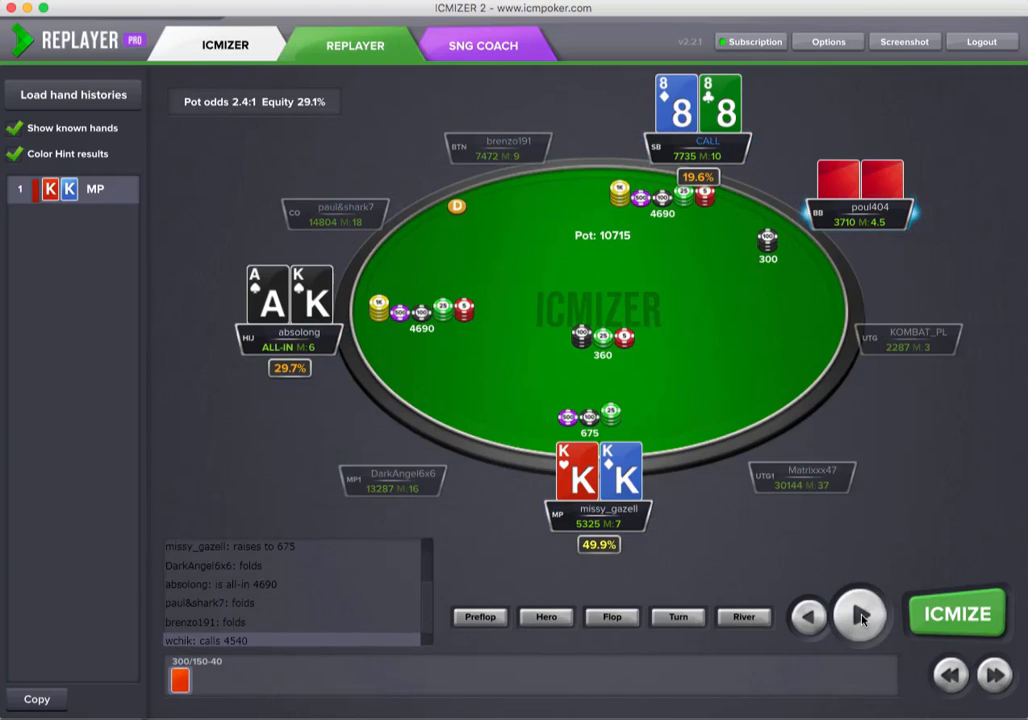
left_click(862, 616)
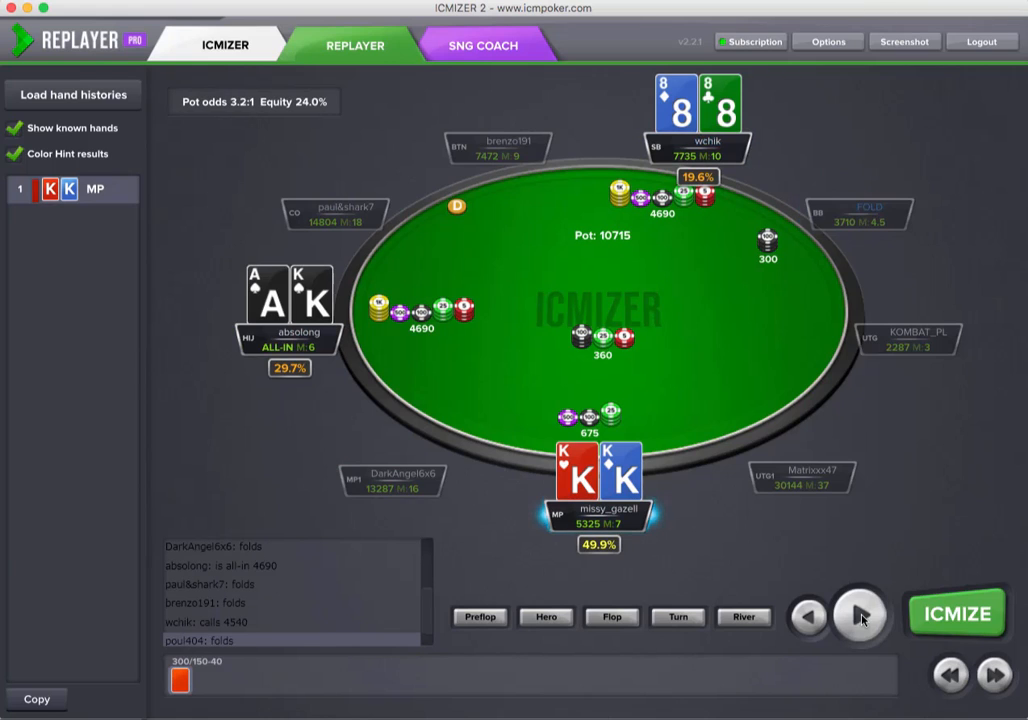
left_click(862, 616)
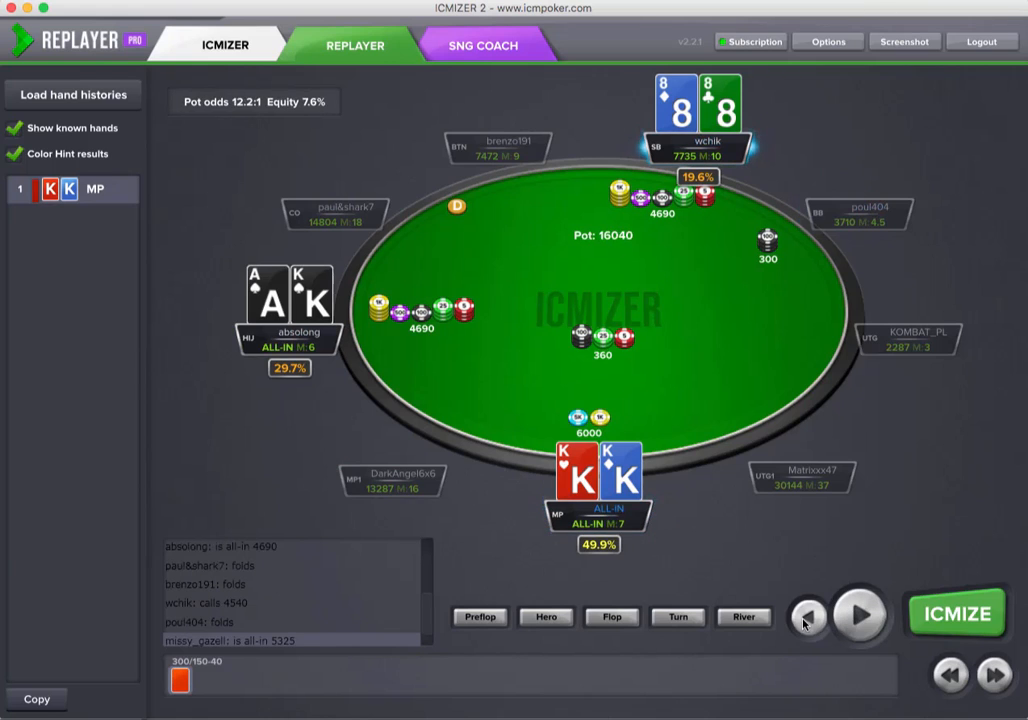
- Step the replay back to the MP player's first decision with the pocket kings
left_click(807, 617)
left_click(807, 617)
left_click(807, 617)
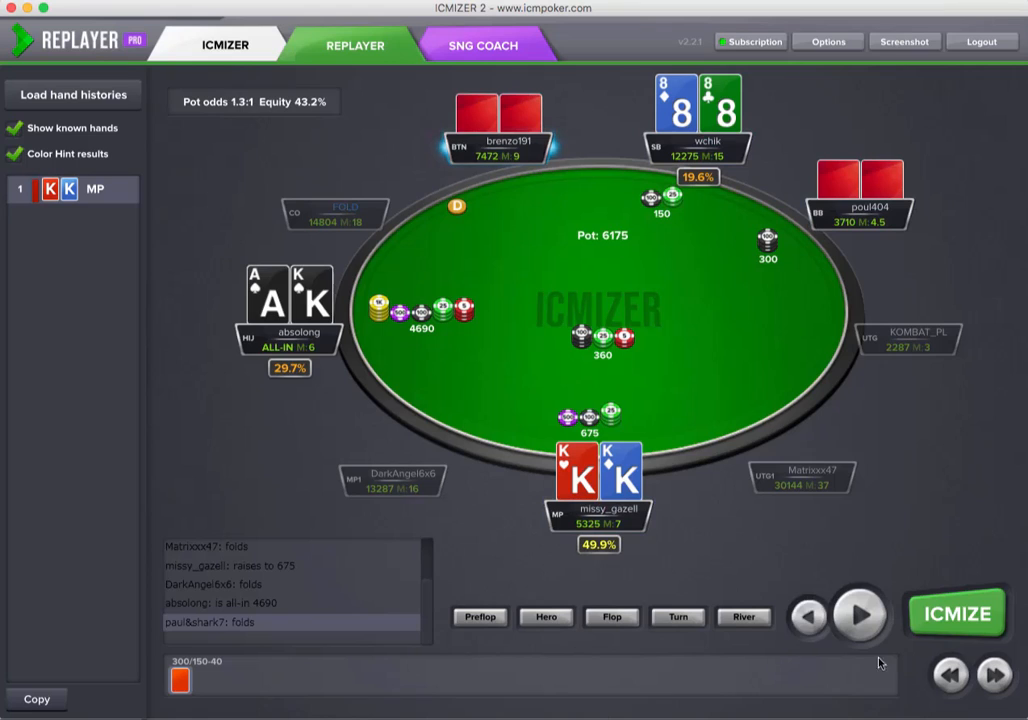
left_click(809, 616)
left_click(809, 616)
left_click(810, 617)
left_click(810, 617)
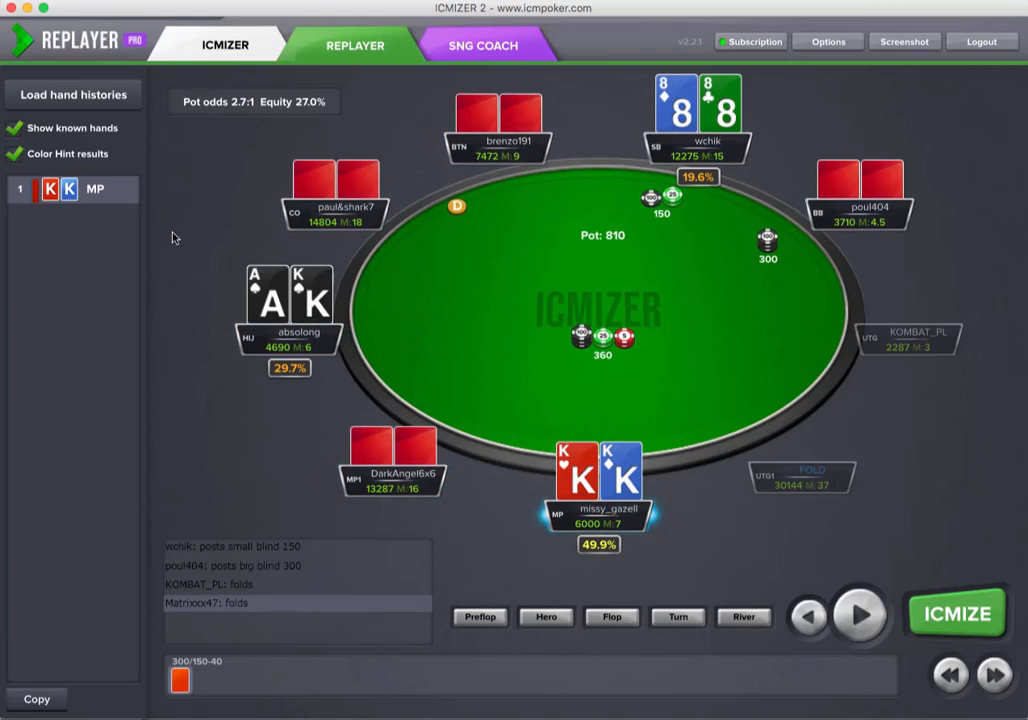
- Turn off the display of known hands and replay the action up to the big blind's fold
left_click(14, 129)
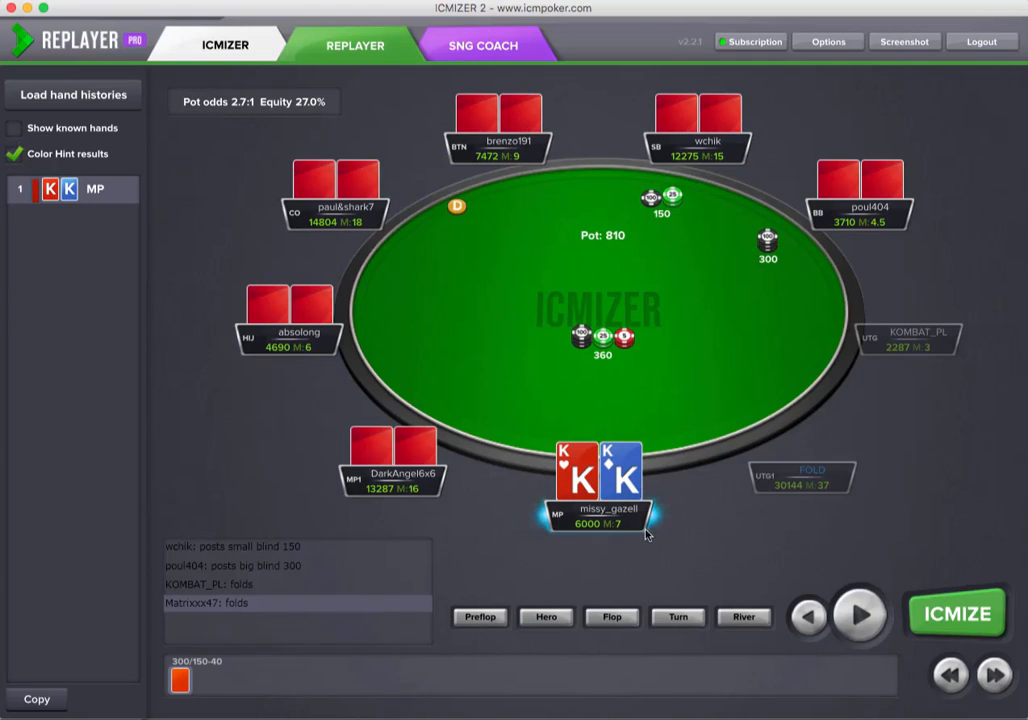
left_click(857, 613)
left_click(857, 613)
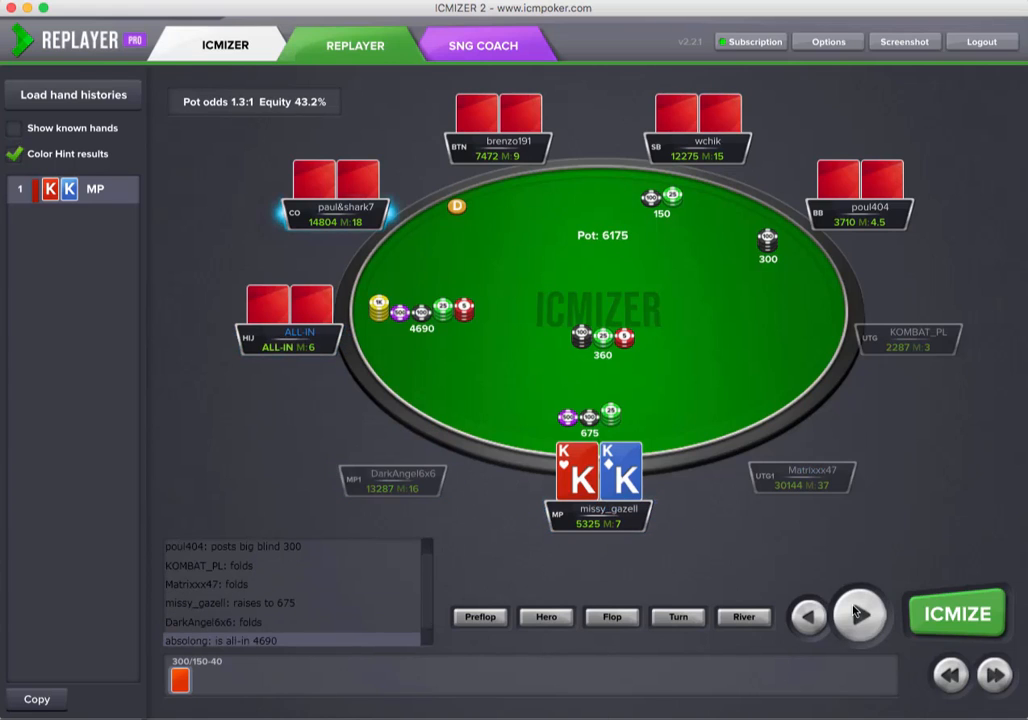
left_click(857, 613)
left_click(857, 613)
left_click(857, 613)
left_click(857, 613)
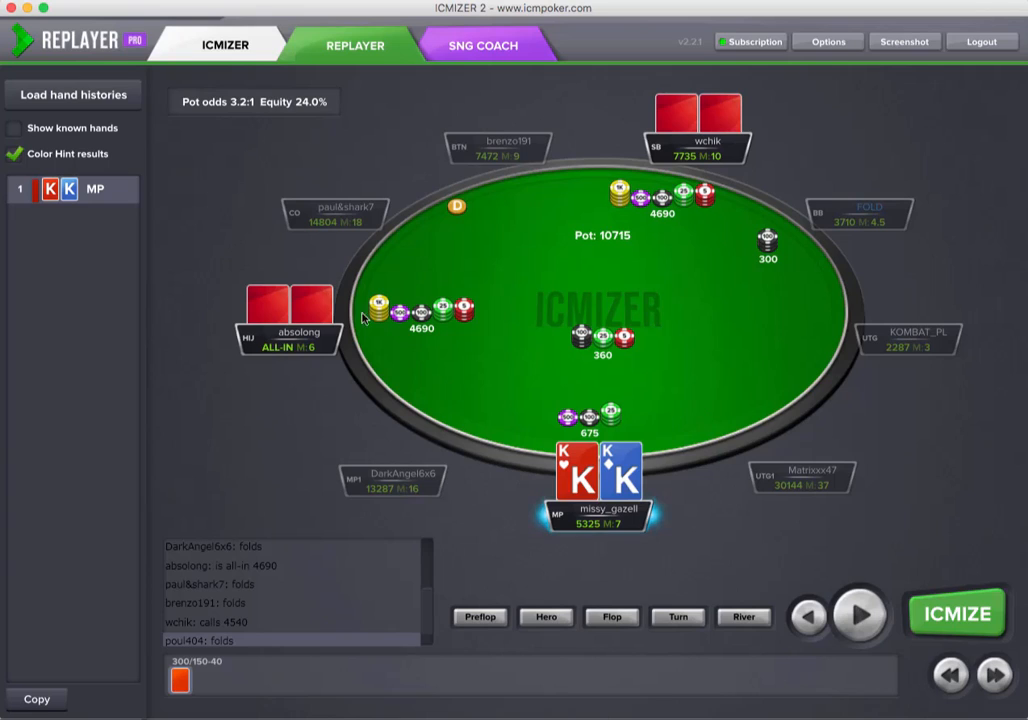
mouse_move(600, 411)
mouse_move(480, 497)
mouse_move(684, 506)
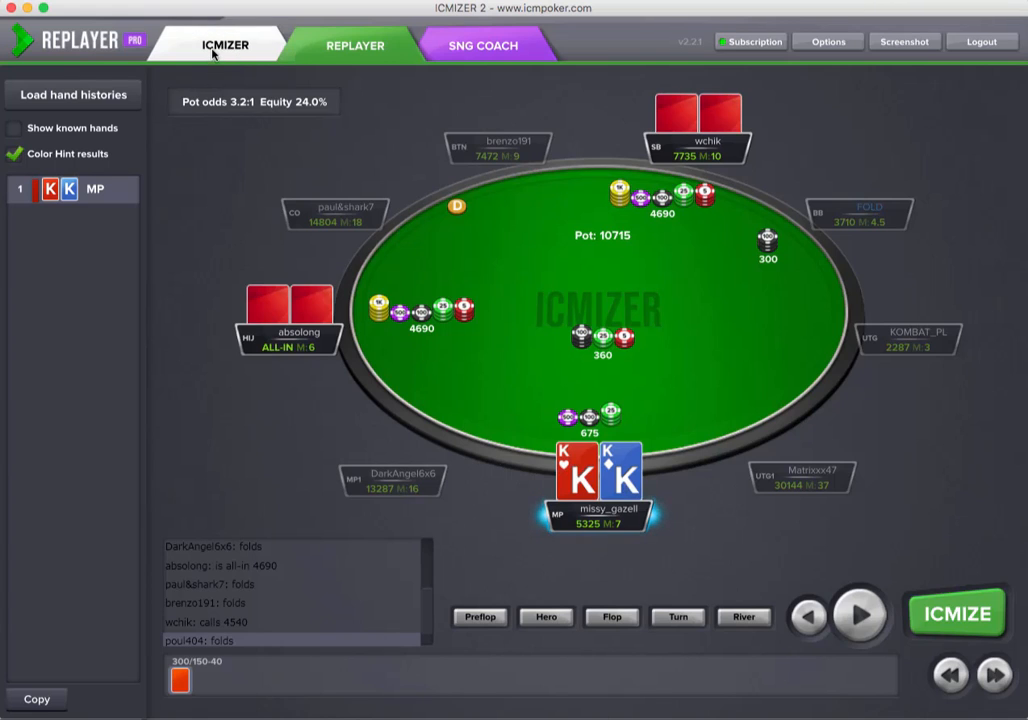
- Look over the tournament types offered in SNG Coach and return to the ICMIZER calculator
left_click(480, 46)
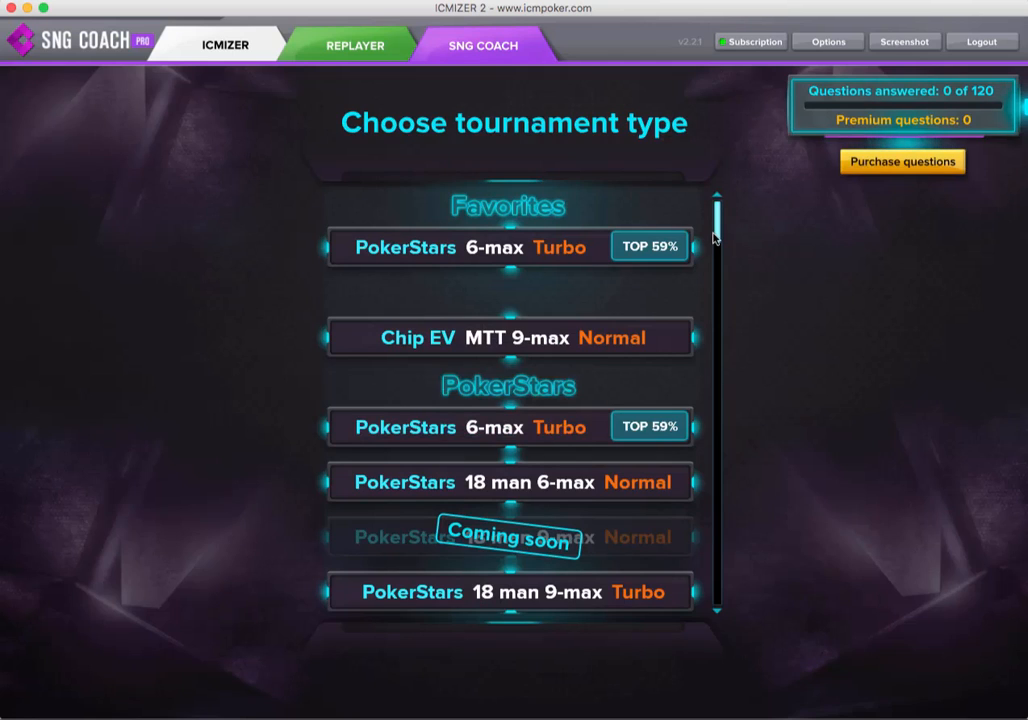
scroll(716, 232, "down", 2)
scroll(718, 226, "up", 2)
mouse_move(719, 229)
left_mouse_down()
mouse_move(732, 589)
mouse_move(746, 278)
mouse_move(737, 218)
left_mouse_up()
left_click(214, 50)
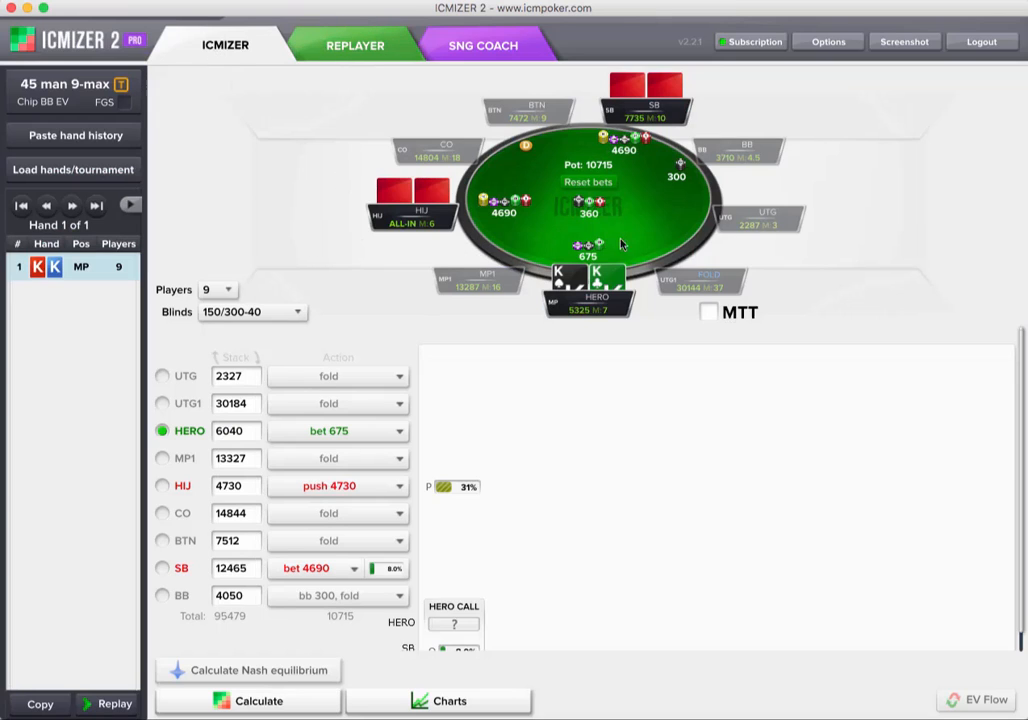
- Send the replayed pocket kings hand, paused at the MP player's decision, from the Replayer to the ICMIZER calculator
left_click(367, 57)
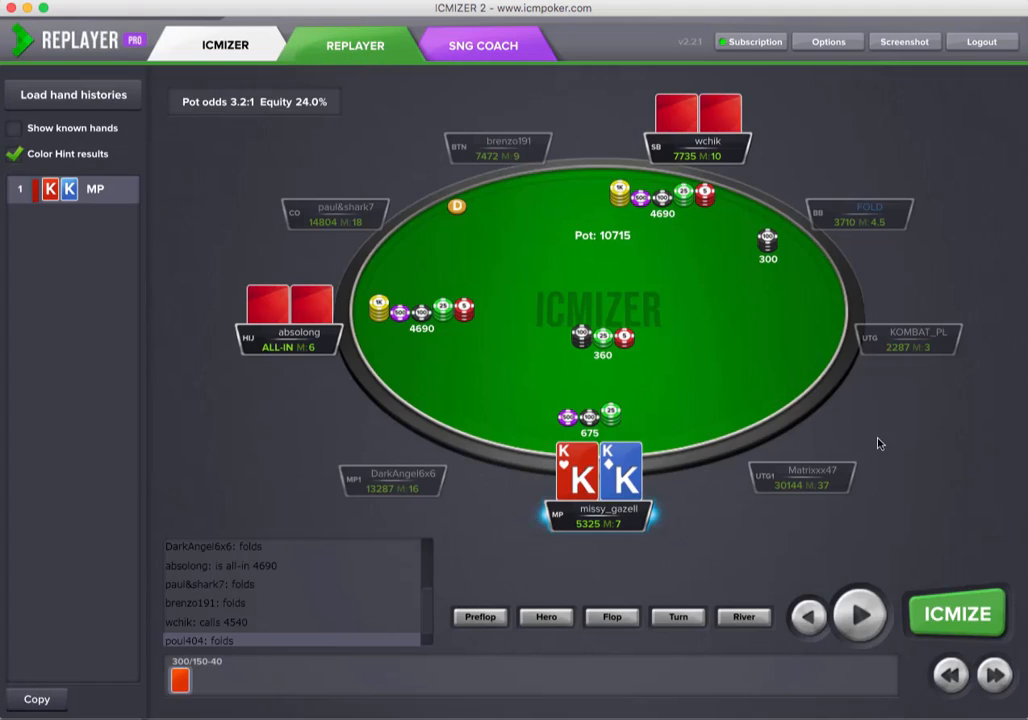
left_click(958, 615)
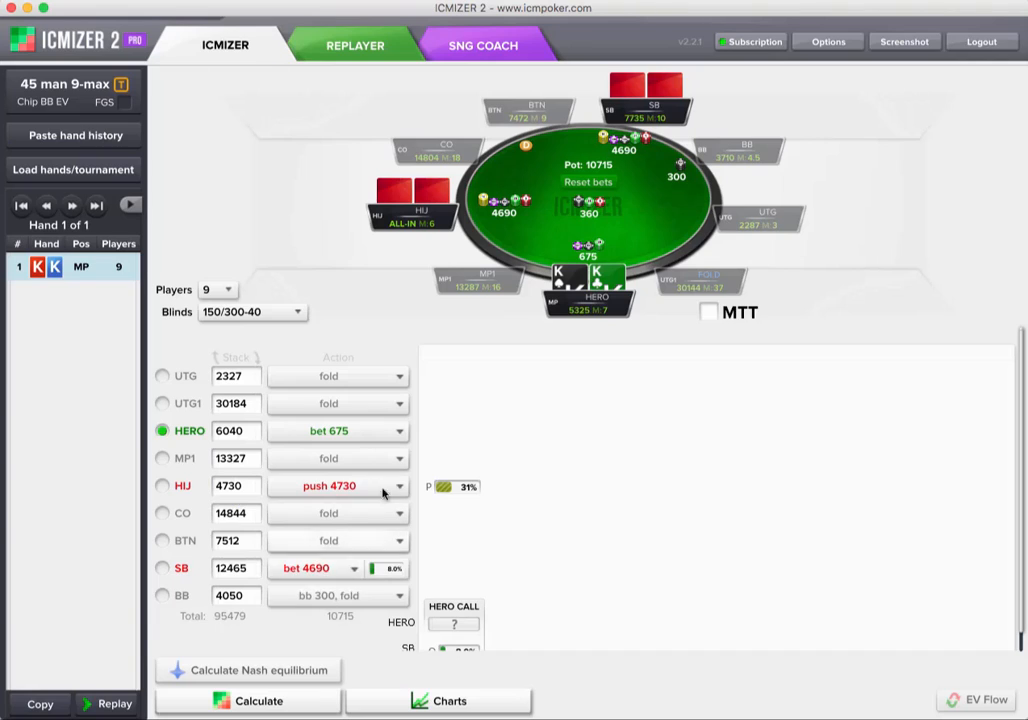
mouse_move(274, 681)
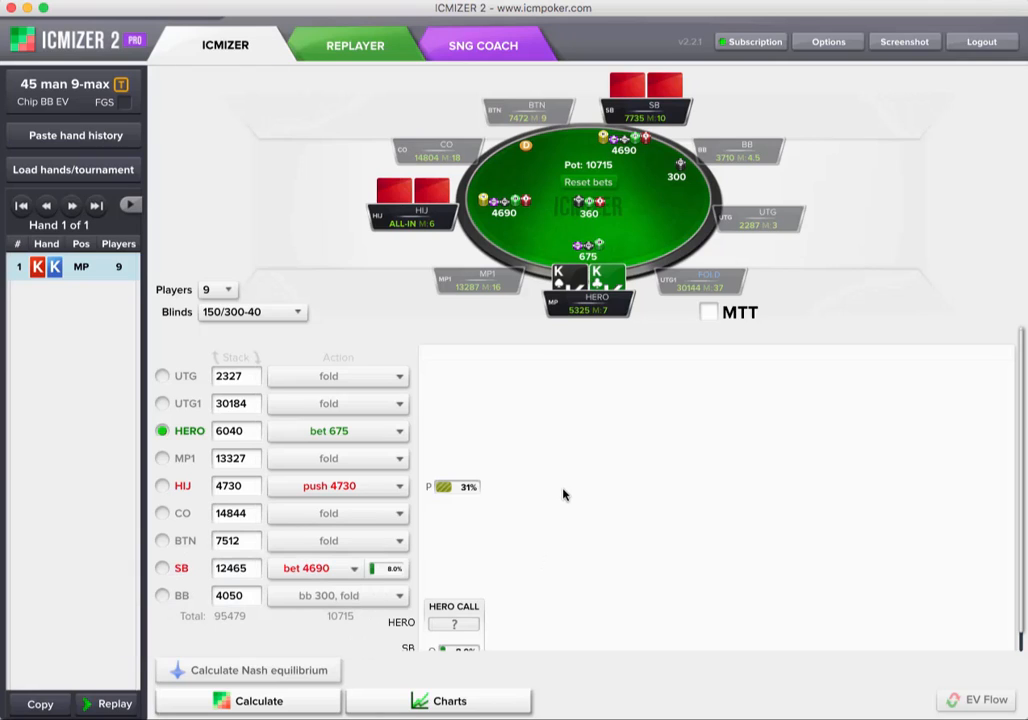
- Set the HIJ player's pushing range to 88+, ATs+, AQo+
mouse_move(469, 490)
left_click(464, 488)
left_click_drag(784, 427, 535, 449)
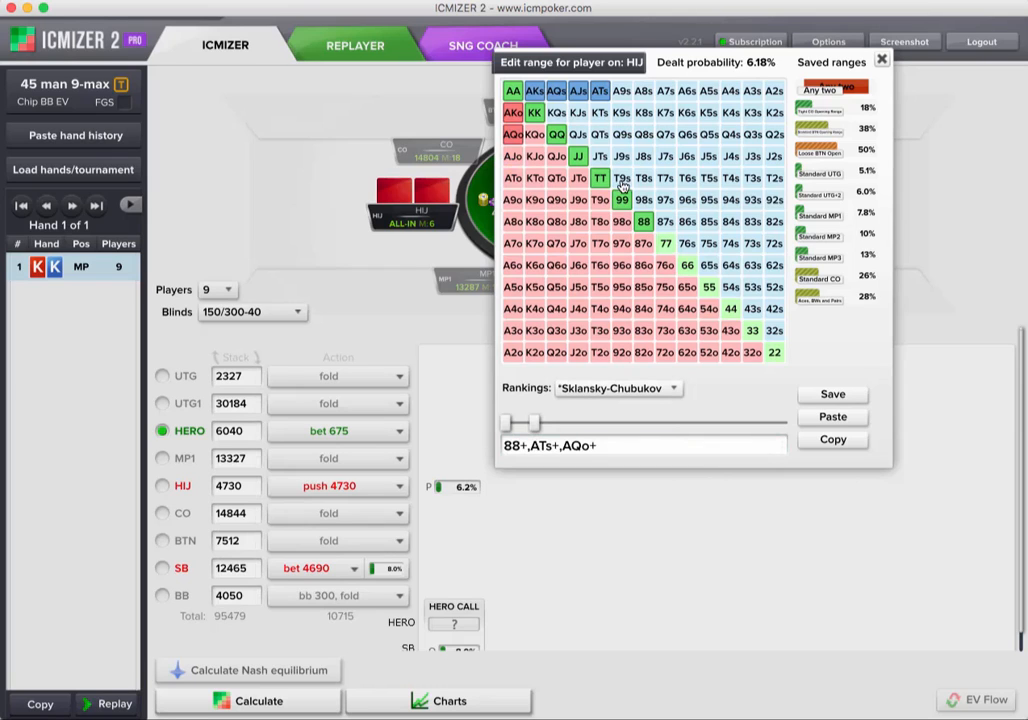
left_click(882, 60)
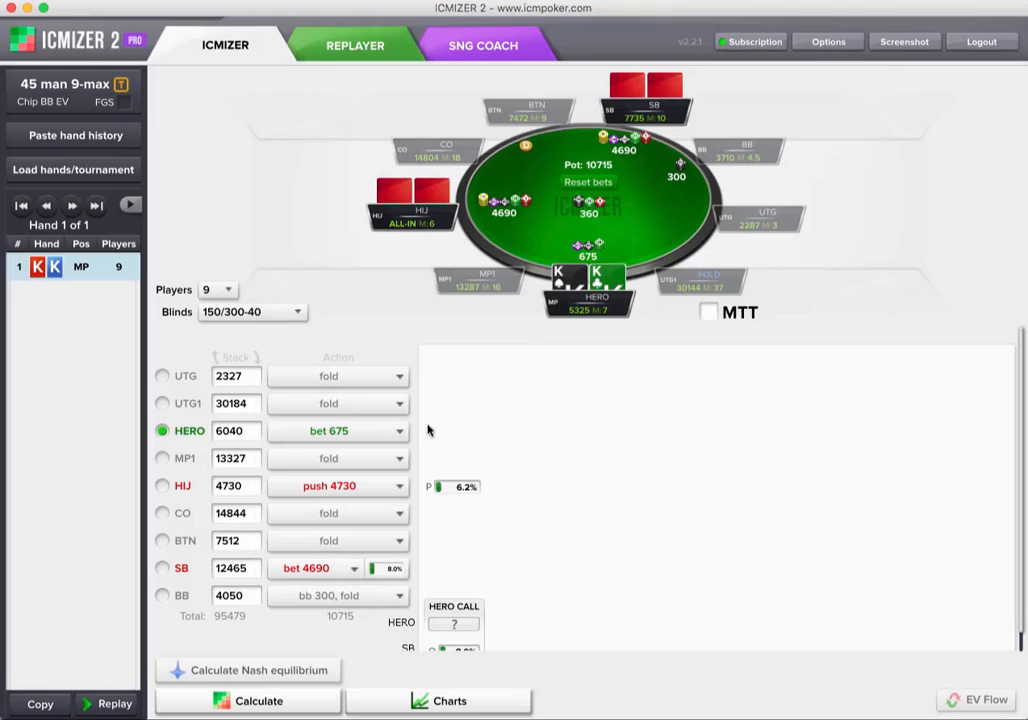
- Check the SB player's current range and set the SB player's action to all-in
left_click(392, 578)
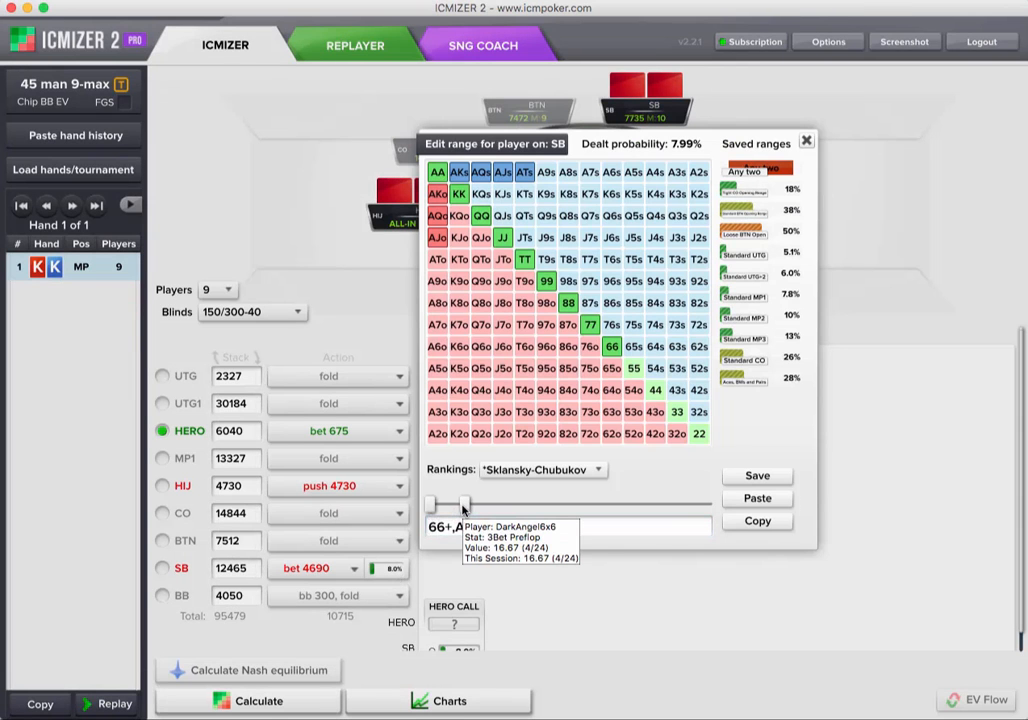
left_click(806, 141)
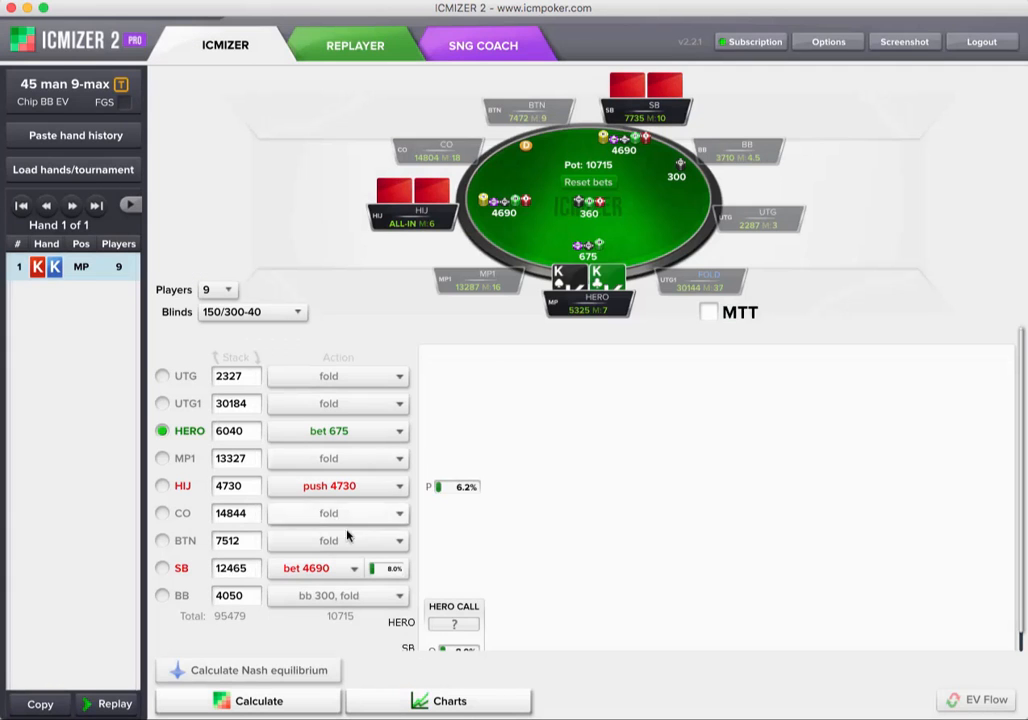
left_click(325, 569)
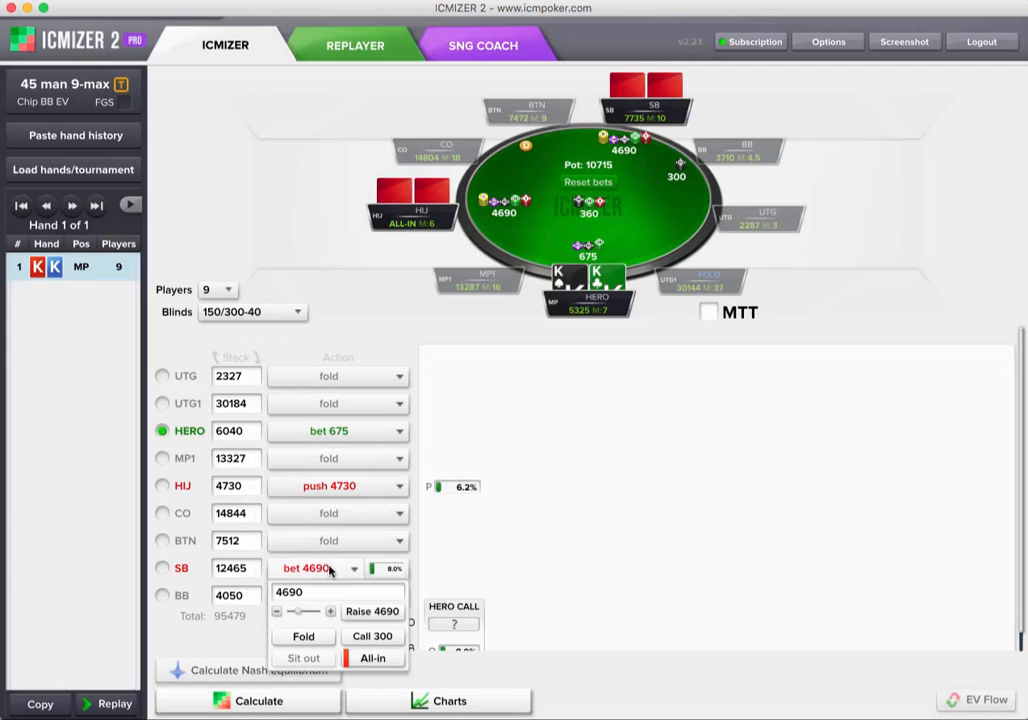
left_click(370, 658)
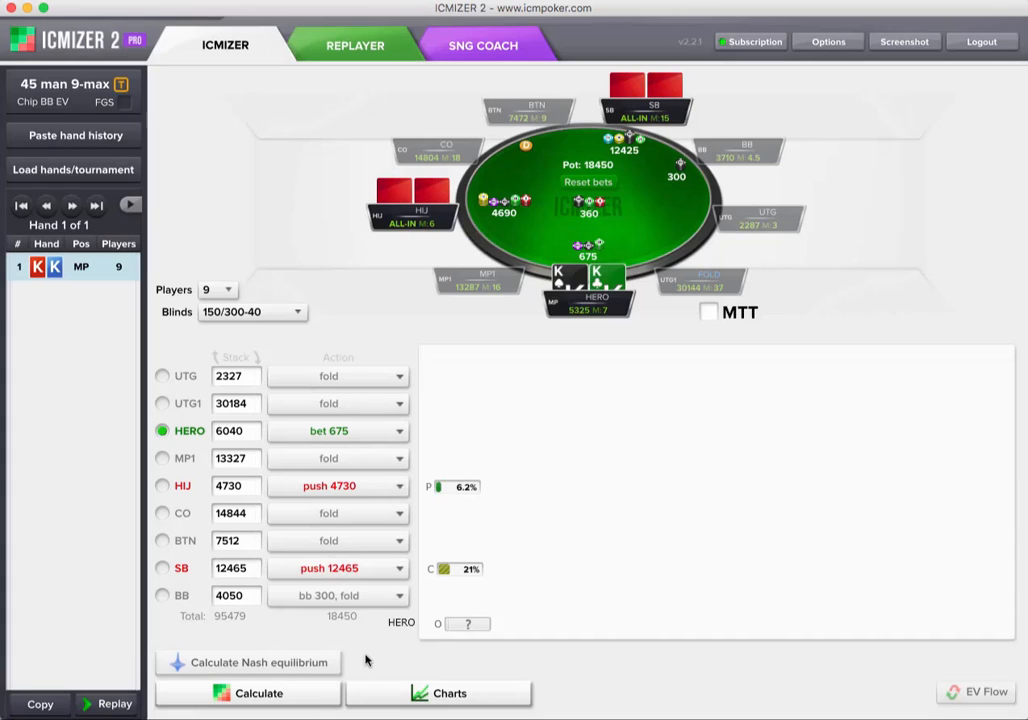
- Set the SB player's calling range to 88+, ATs+, AJo+
left_click(447, 570)
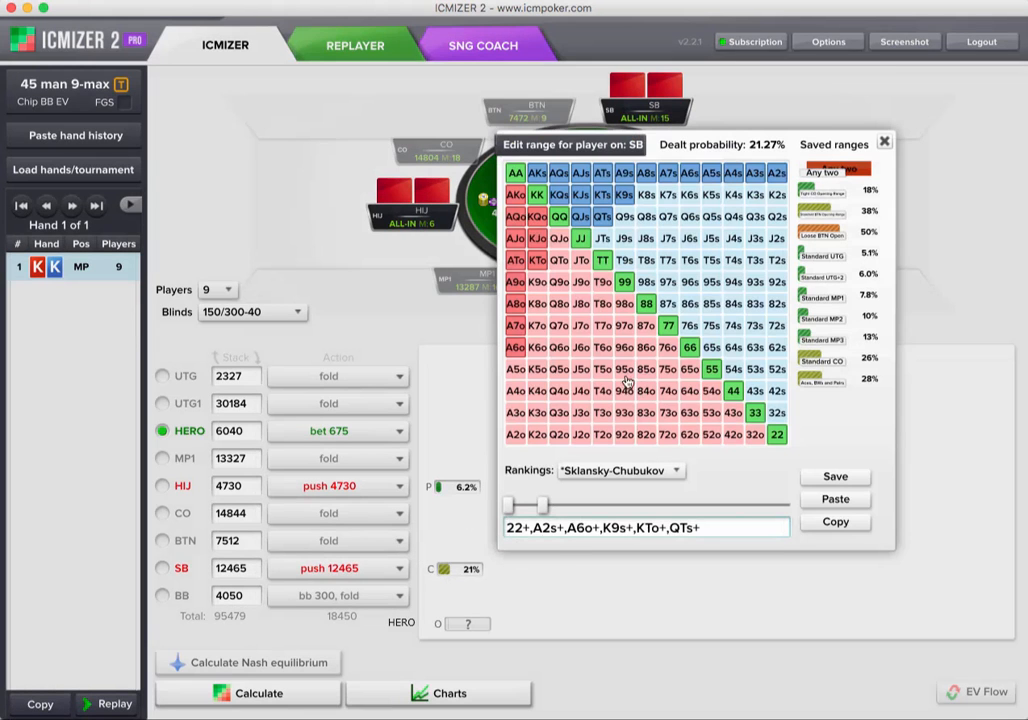
mouse_move(541, 505)
left_mouse_down()
mouse_move(523, 506)
mouse_move(541, 510)
left_mouse_up()
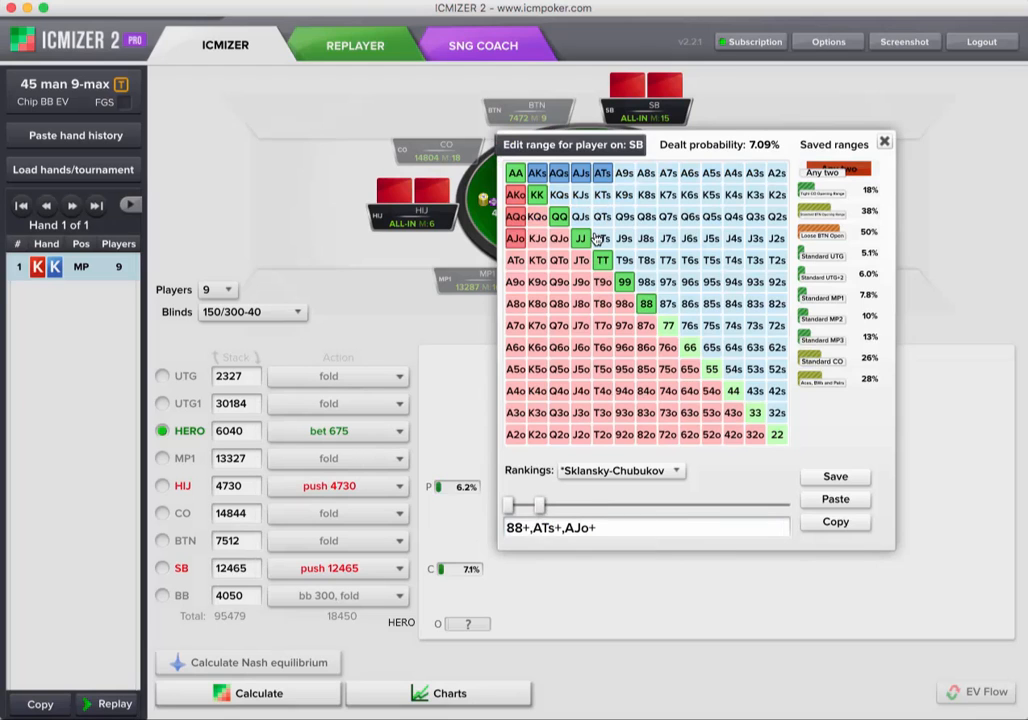
left_click(885, 143)
- Review the hand's betting in the Replayer, return to the calculator and reconfirm all-in as the SB player's action
left_click(355, 45)
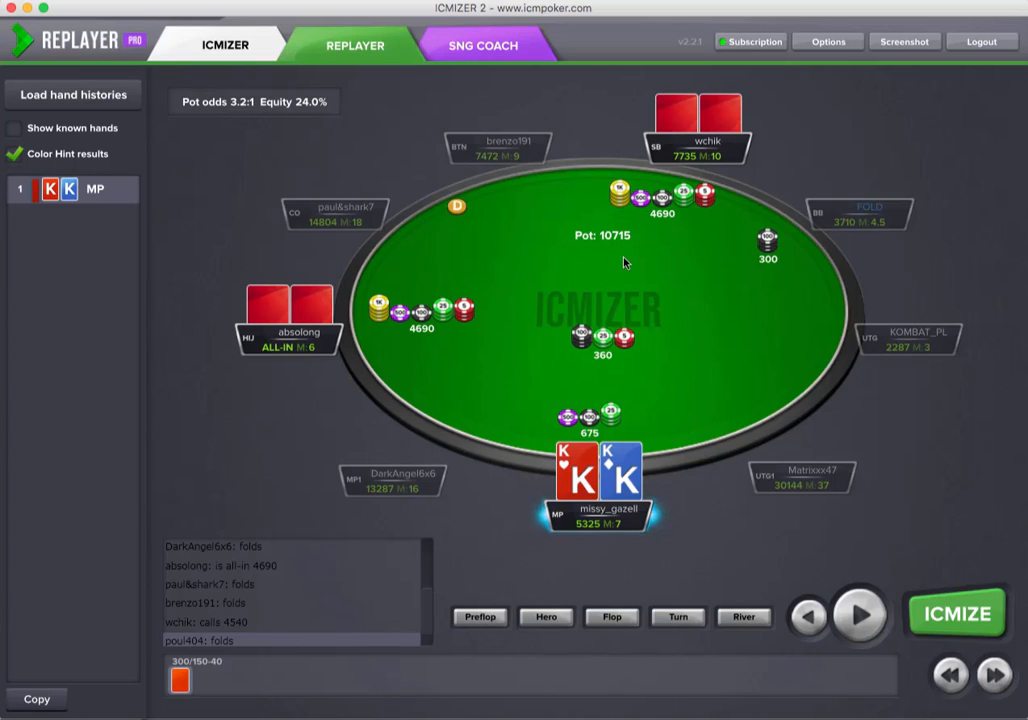
left_click(228, 55)
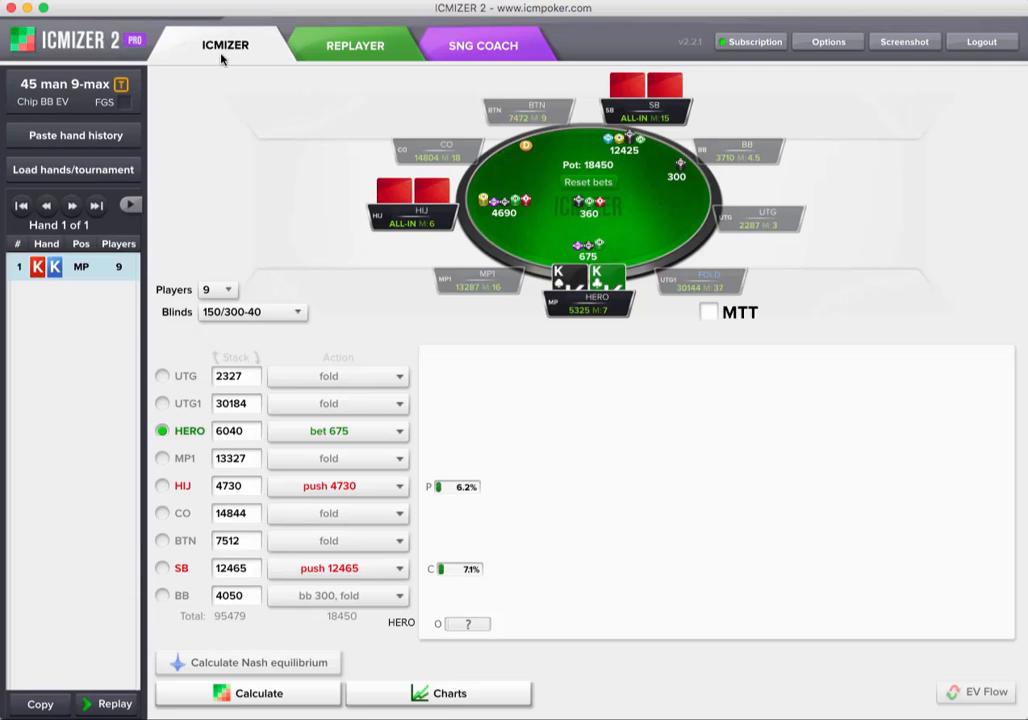
left_click(382, 575)
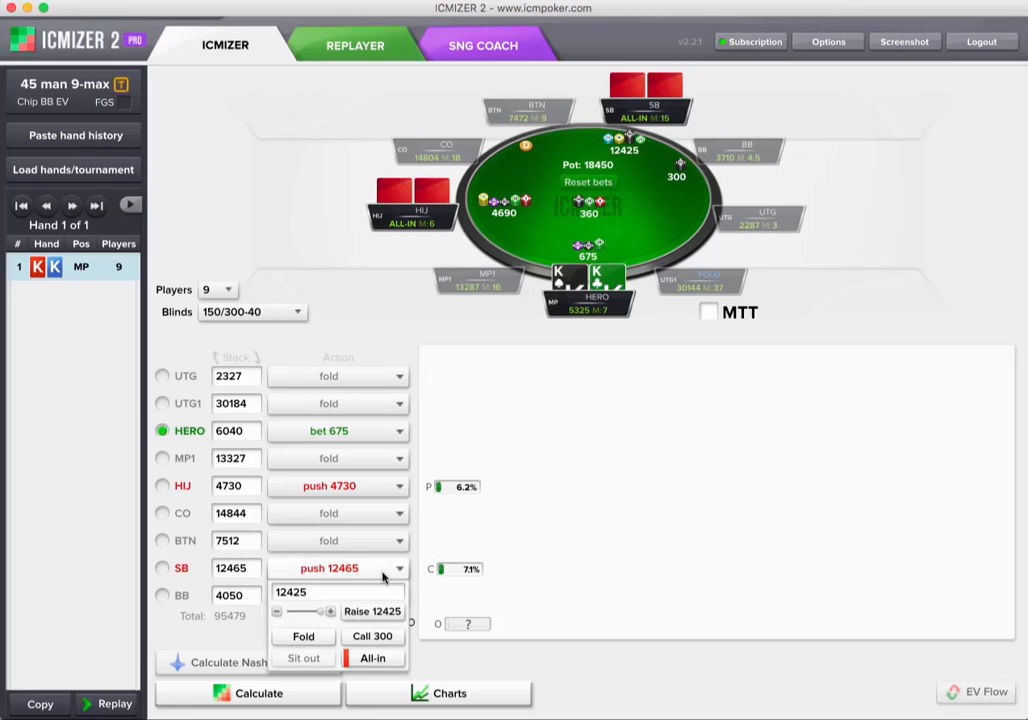
left_click(380, 660)
- Narrow the SB player's calling range to 99+, AQ+ and calculate the hero's results
left_click(455, 569)
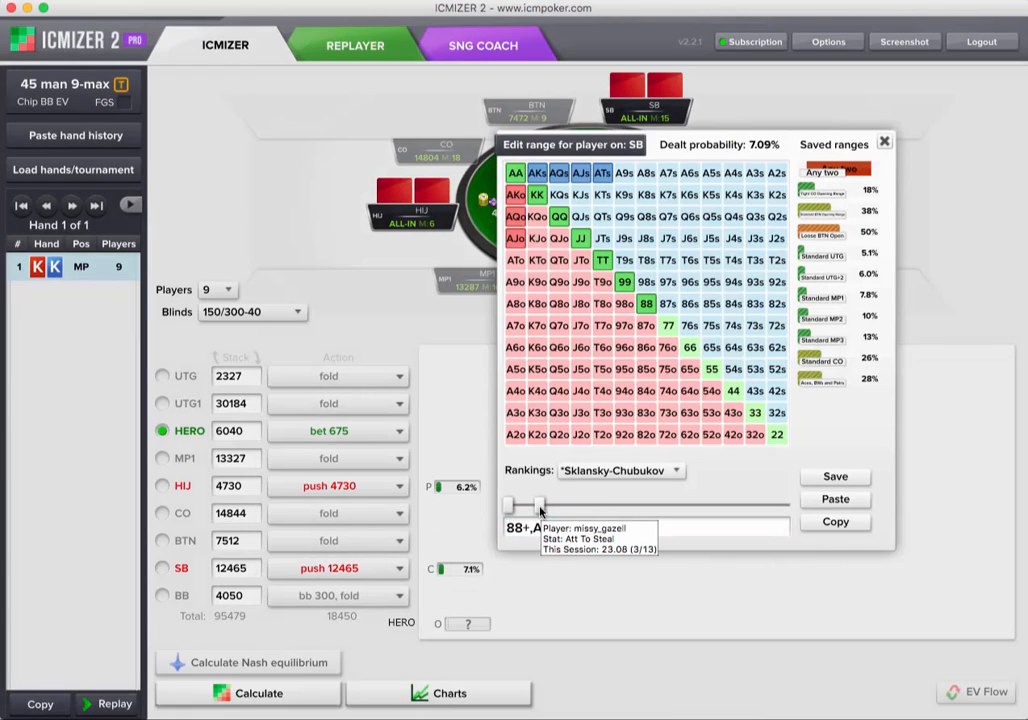
left_click_drag(541, 506, 536, 507)
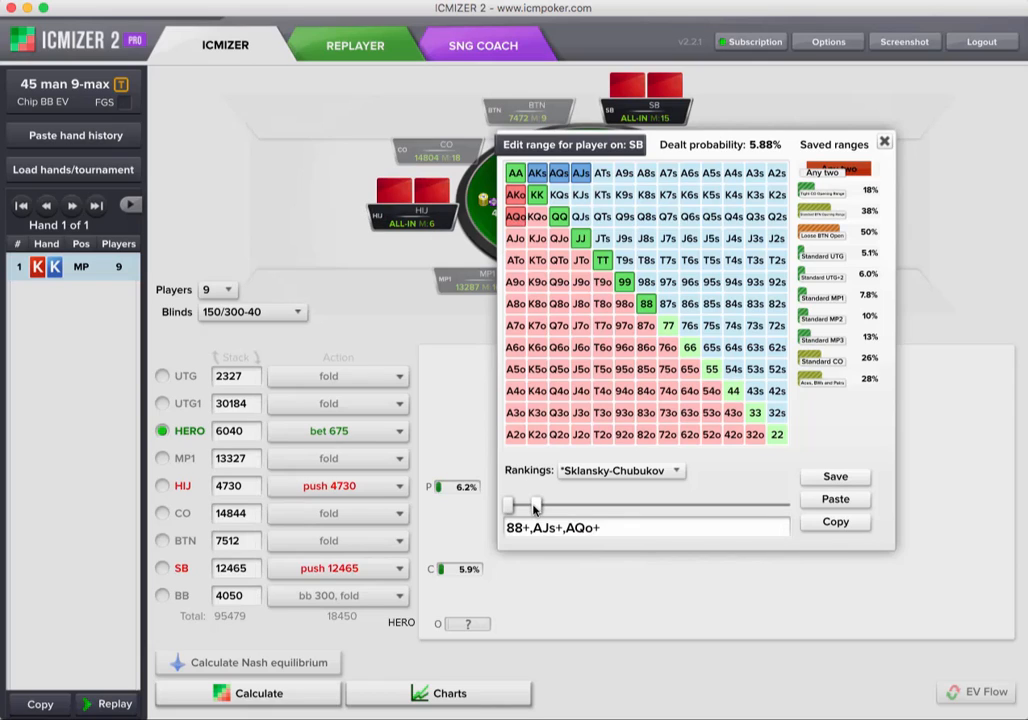
left_click_drag(536, 509, 531, 510)
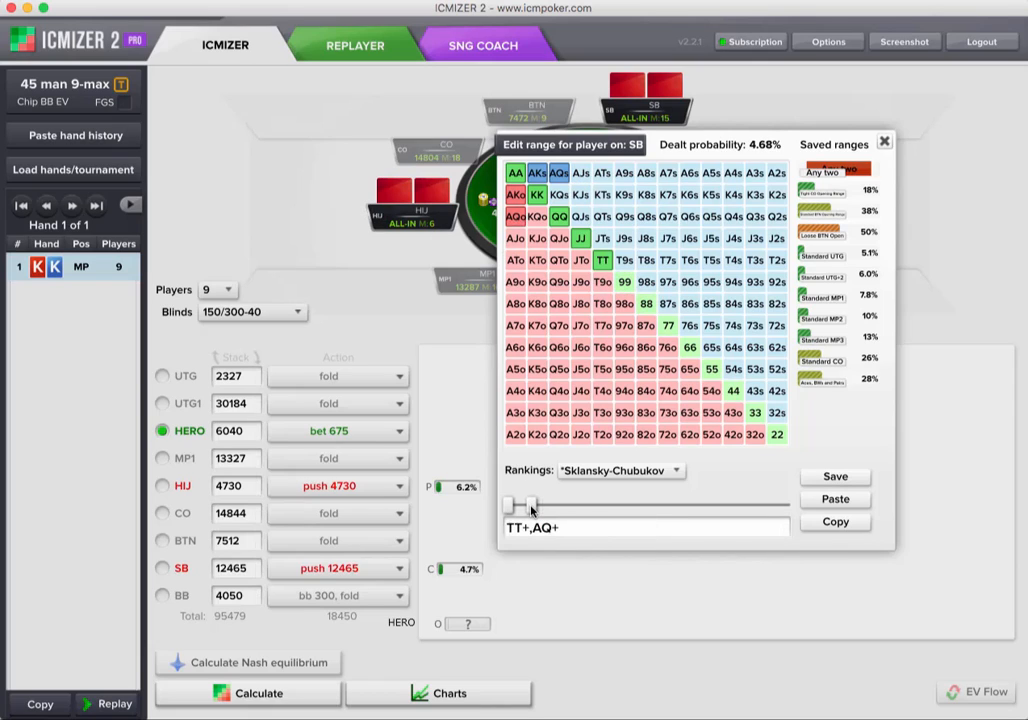
left_click(624, 282)
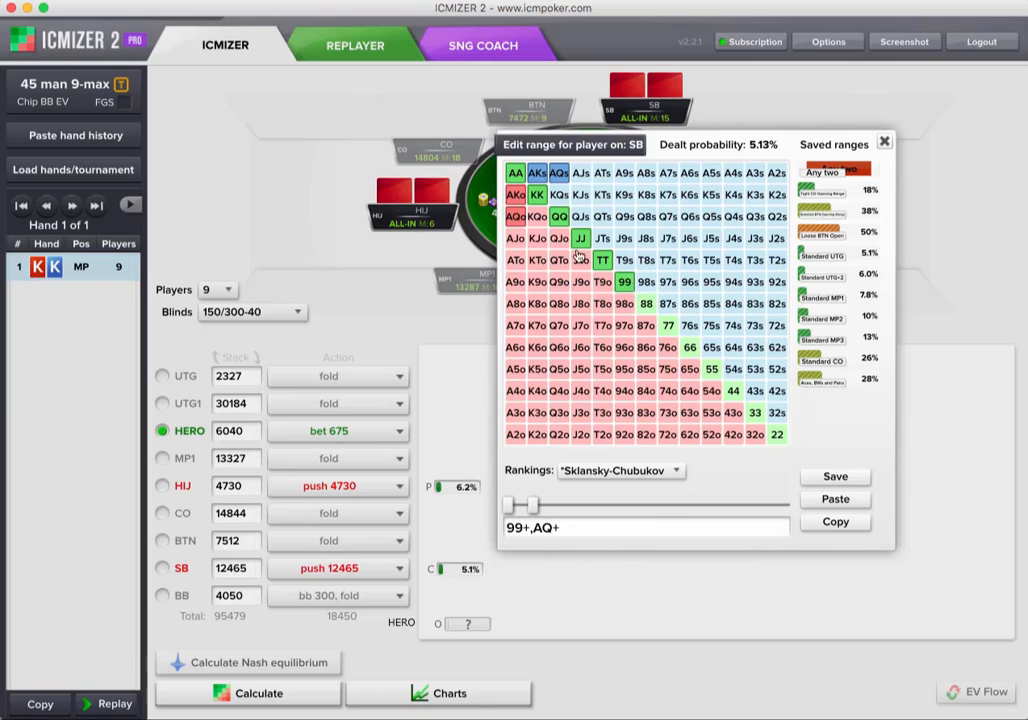
left_click(884, 142)
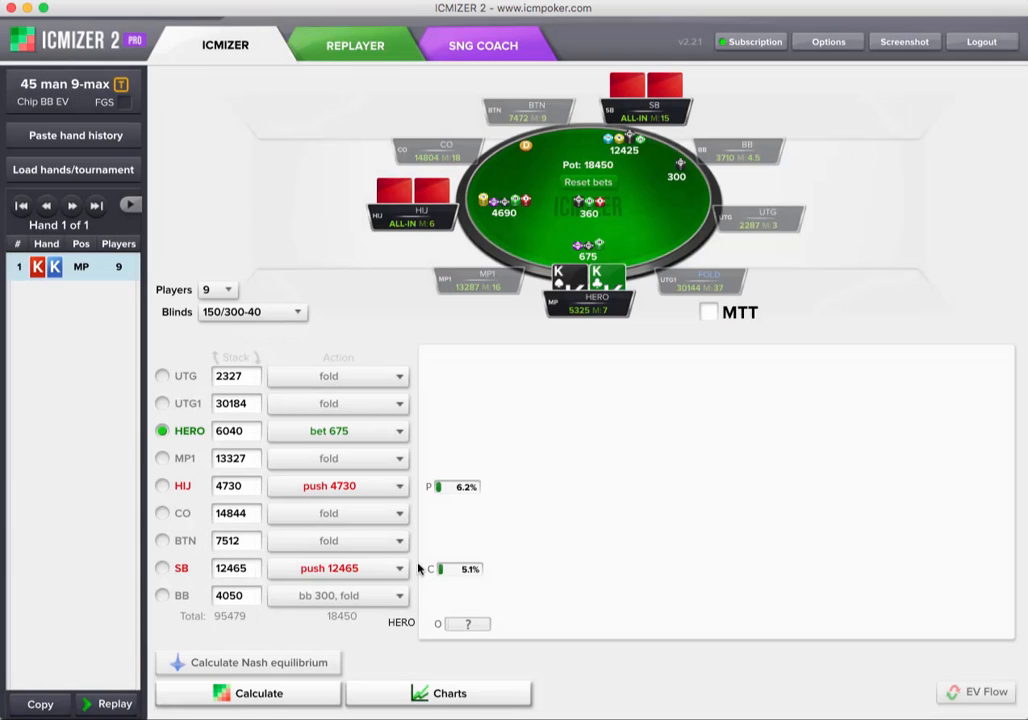
left_click(280, 693)
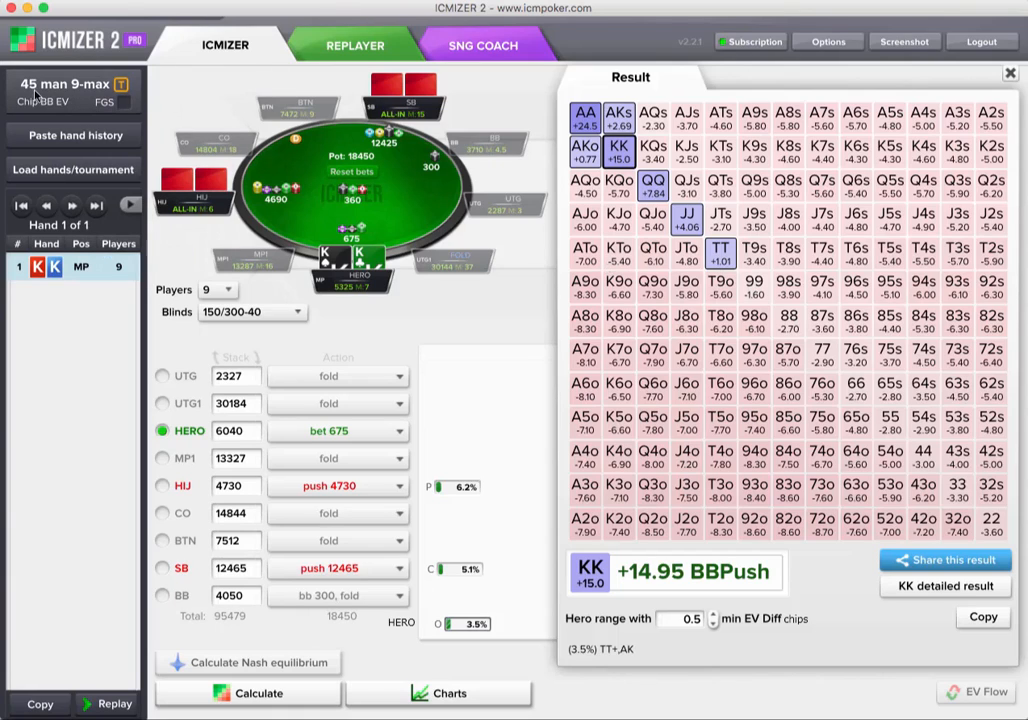
- Try the Chip EV, ICM %EV and ICM $EV result displays and return to Chip BB EV
mouse_move(76, 96)
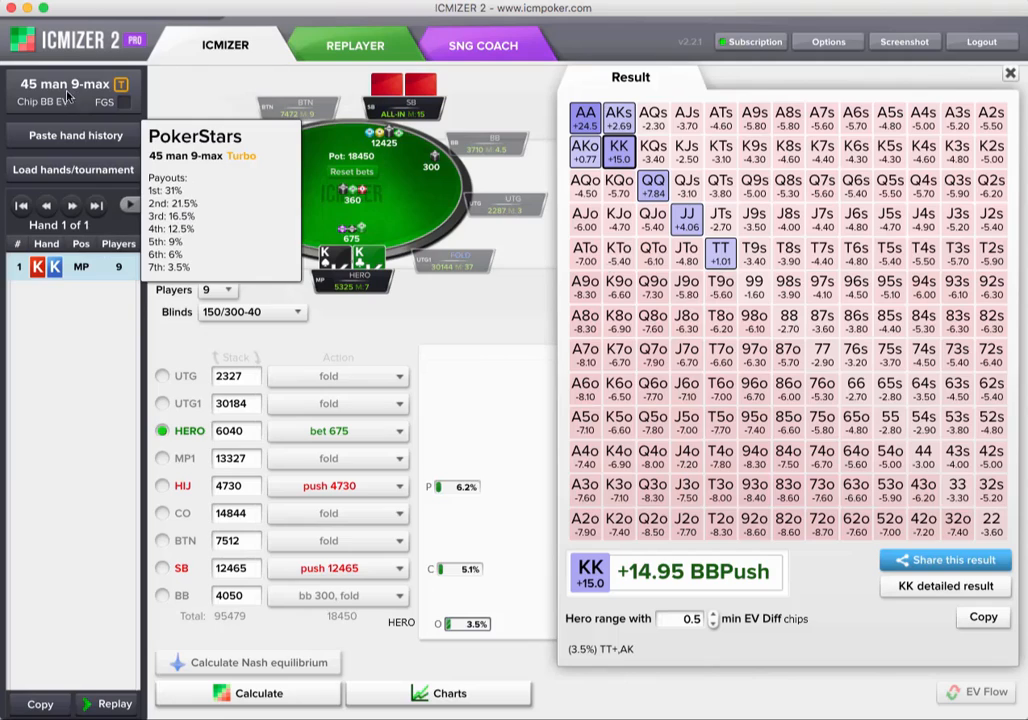
left_click(53, 78)
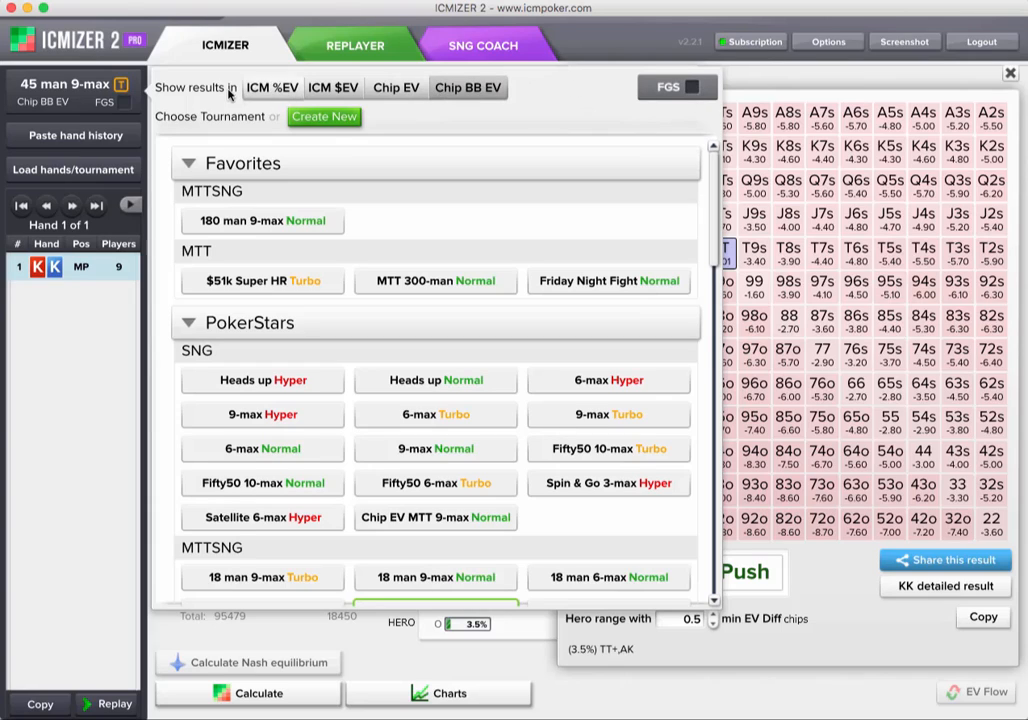
left_click(396, 88)
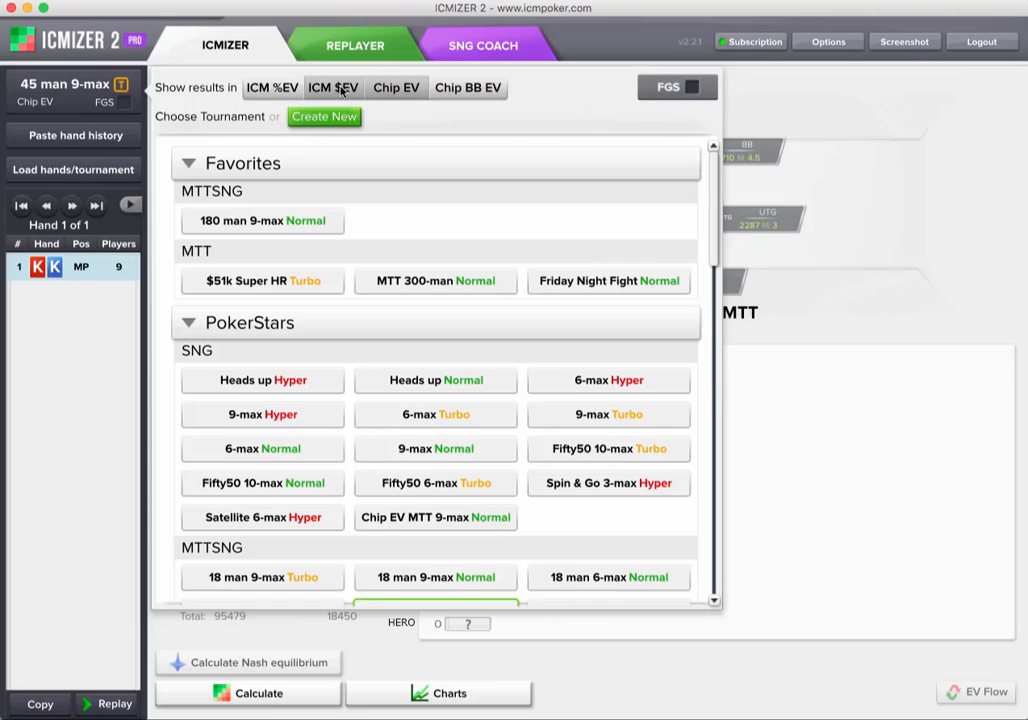
left_click(333, 88)
left_click(283, 89)
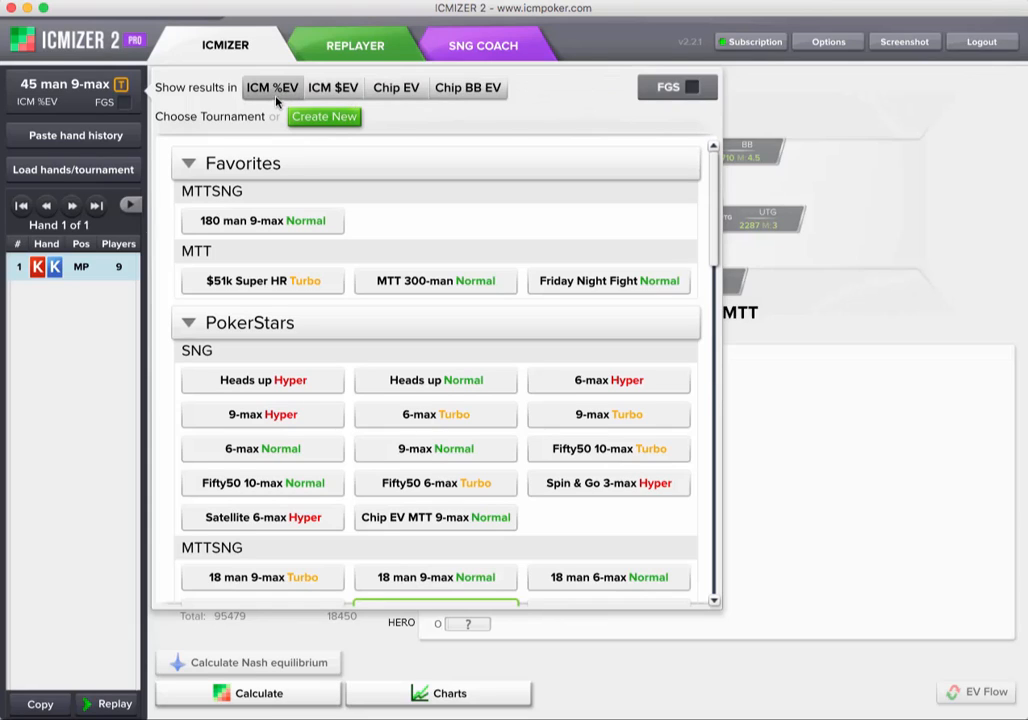
left_click(340, 90)
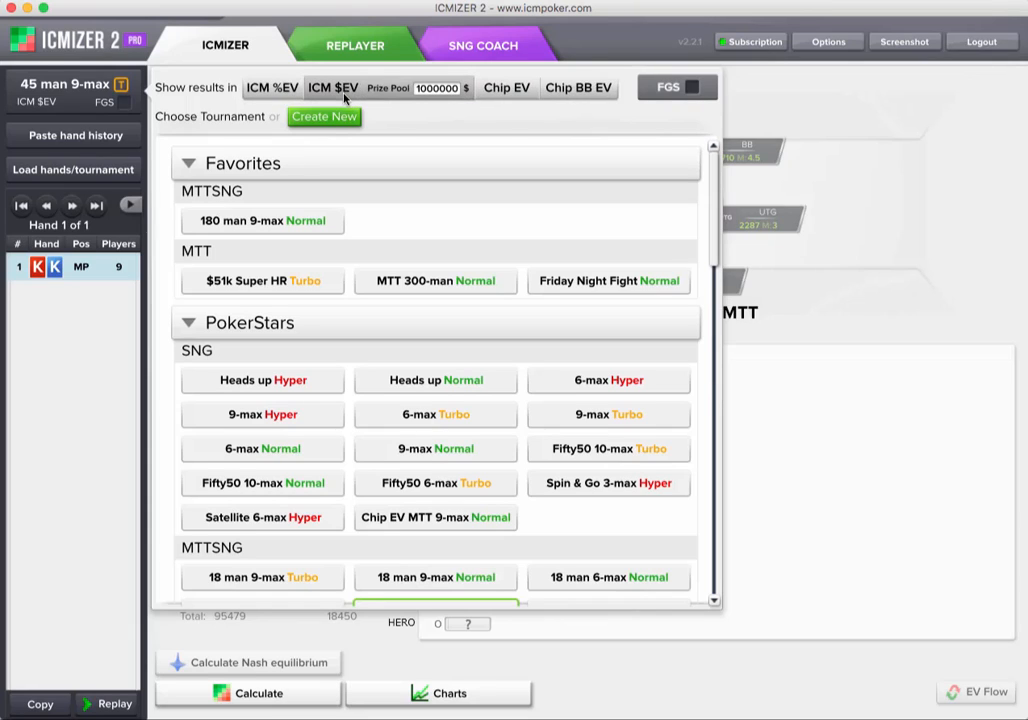
left_click(513, 88)
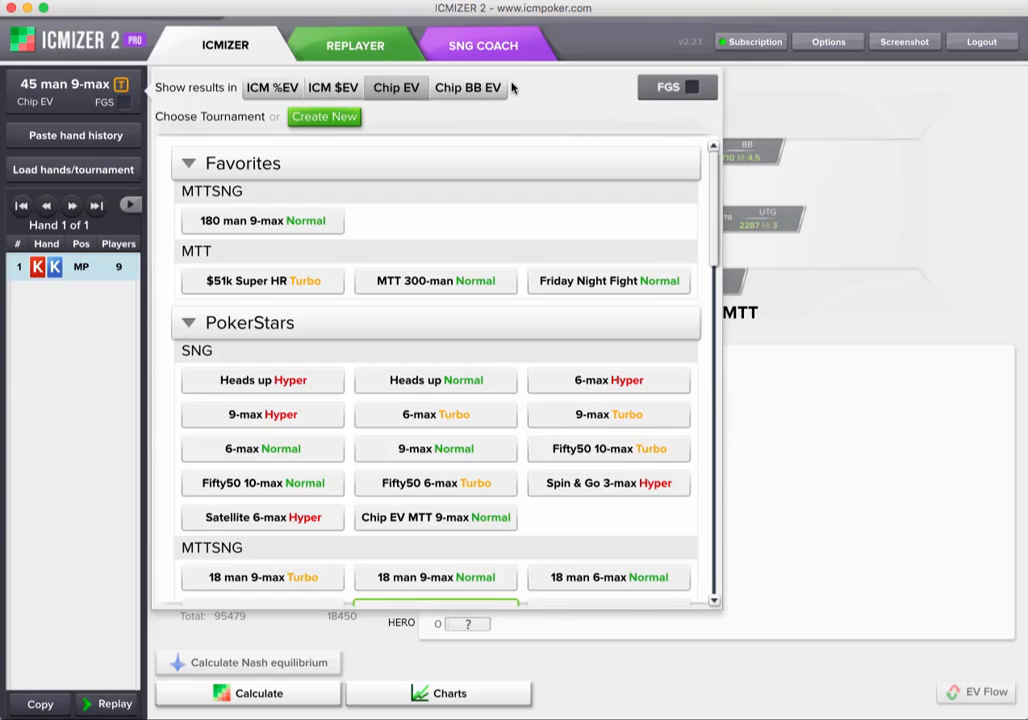
left_click(485, 90)
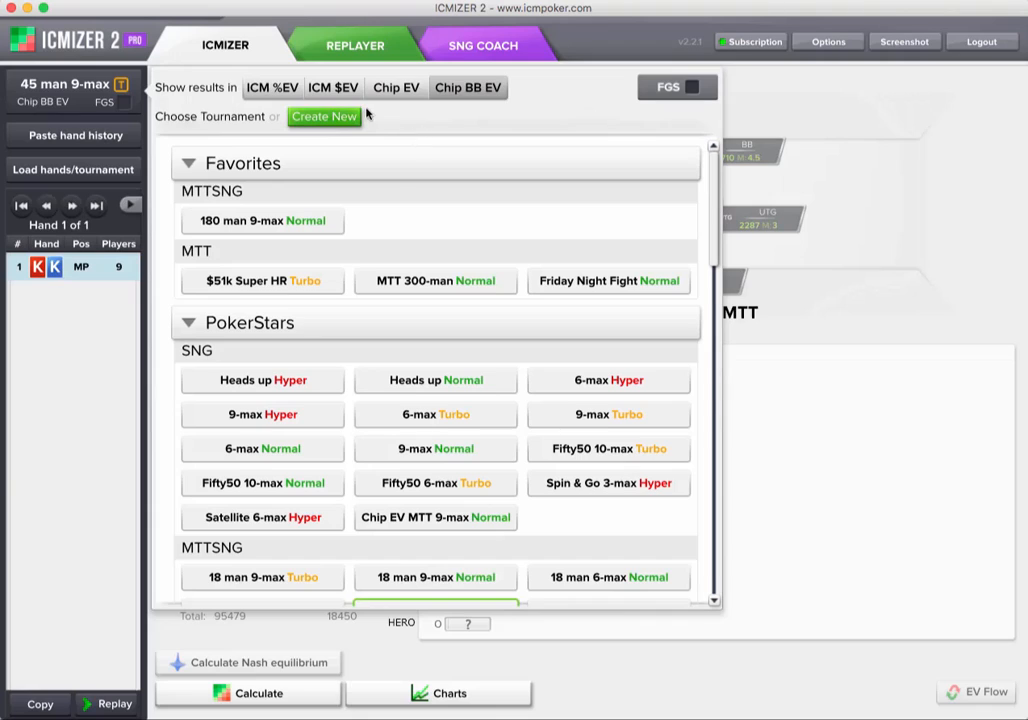
- Look through the favourite and PokerStars tournament structures, including the payouts of the 45 man 9-max tournaments
mouse_move(35, 90)
left_click_drag(714, 200, 714, 200)
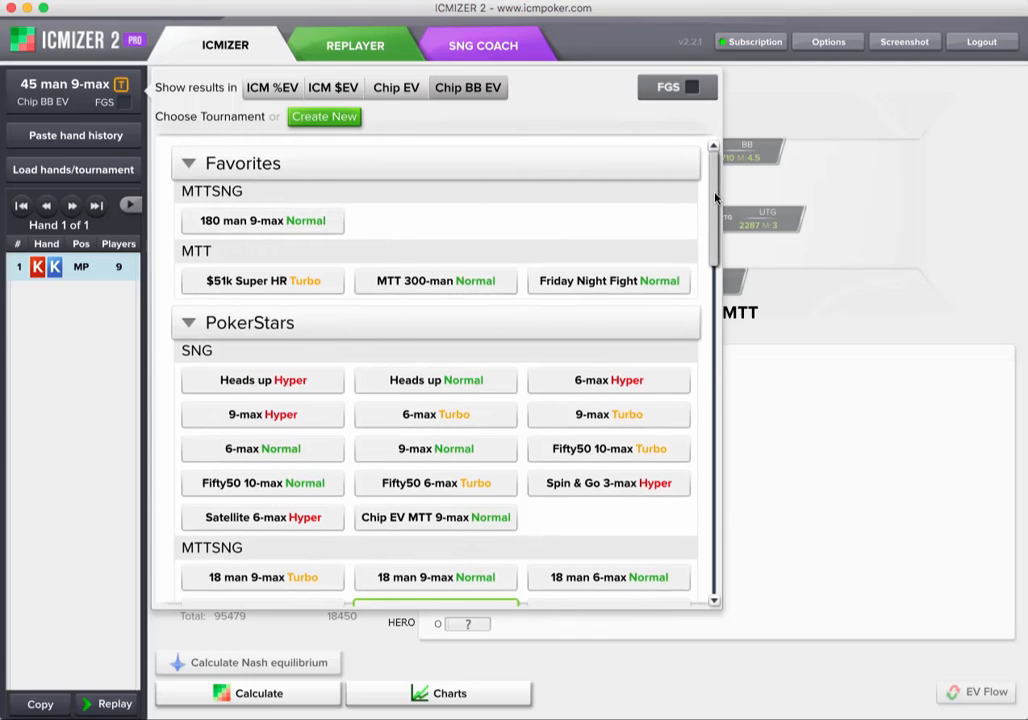
mouse_move(712, 198)
left_mouse_down()
mouse_move(715, 213)
mouse_move(716, 202)
left_mouse_up()
mouse_move(235, 245)
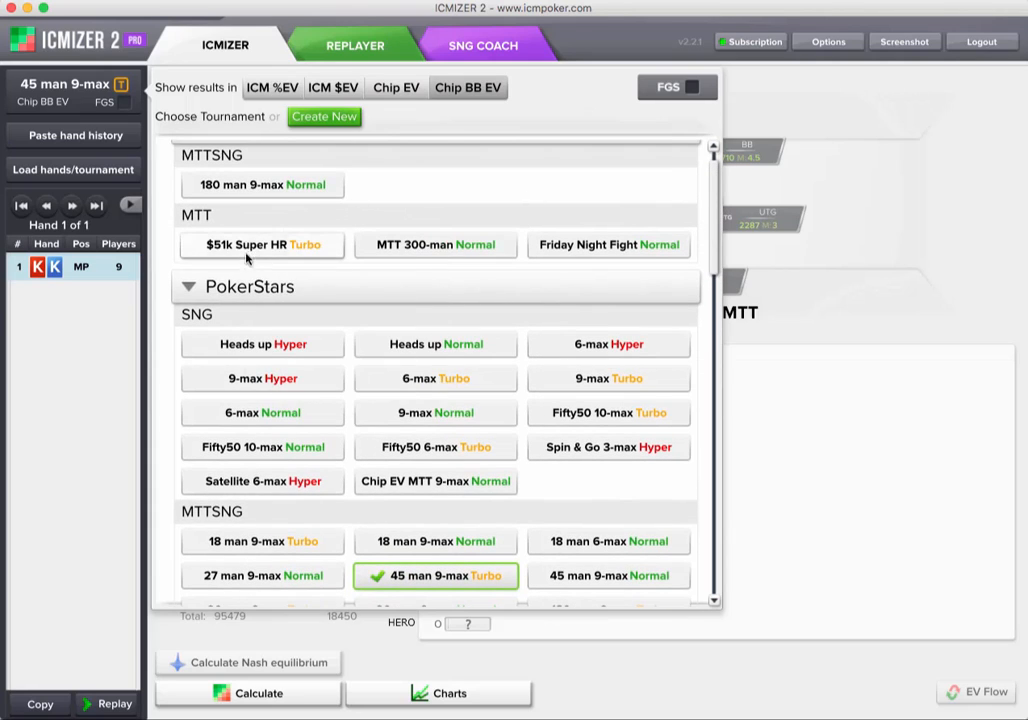
mouse_move(715, 187)
left_mouse_down()
mouse_move(717, 207)
mouse_move(715, 186)
left_mouse_up()
mouse_move(250, 250)
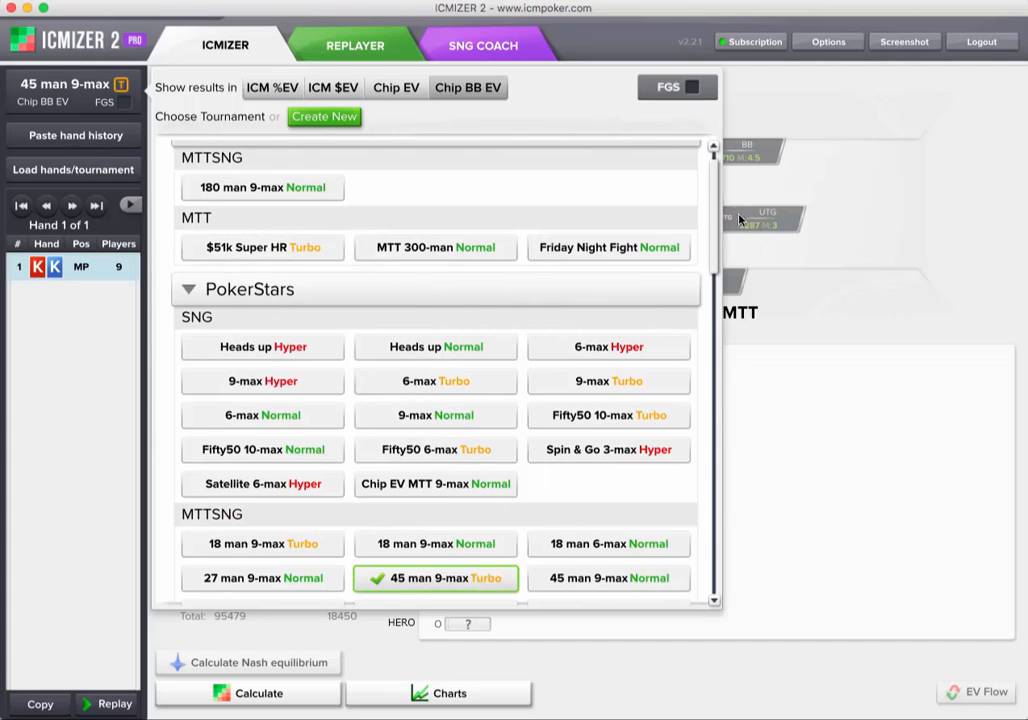
left_click_drag(716, 200, 720, 234)
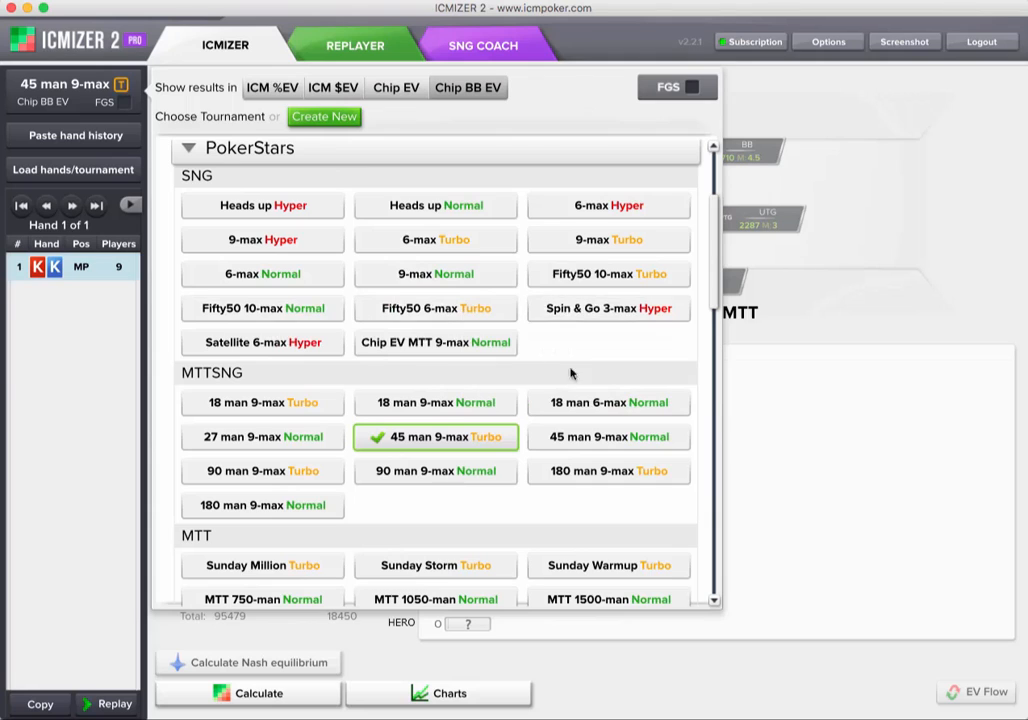
left_click_drag(714, 229, 713, 290)
mouse_move(402, 252)
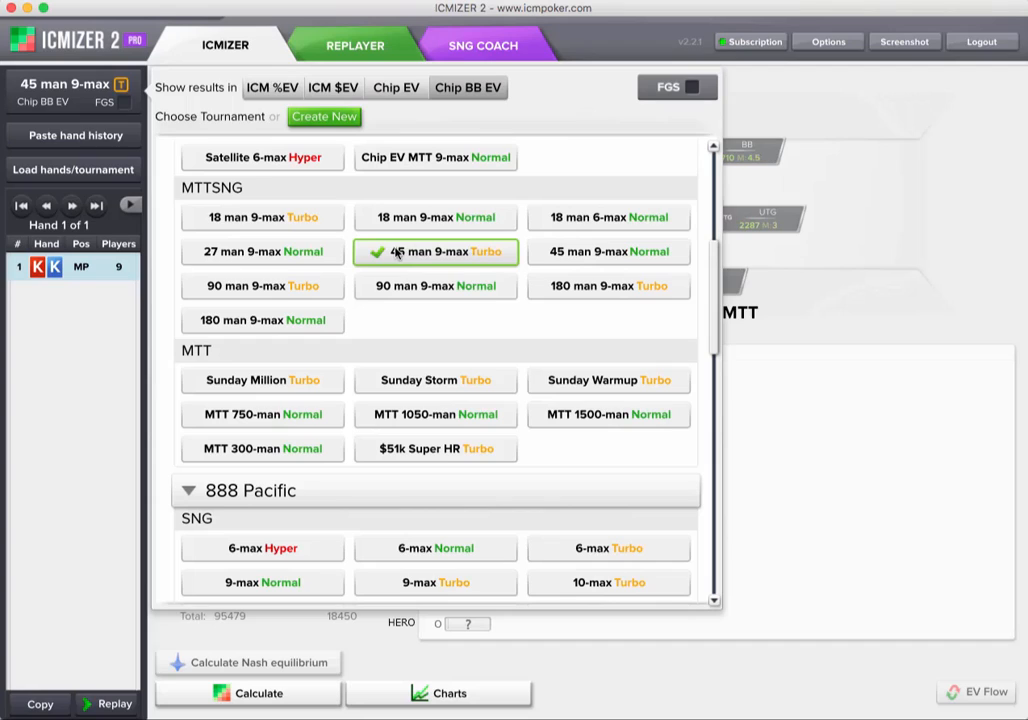
mouse_move(585, 283)
mouse_move(248, 383)
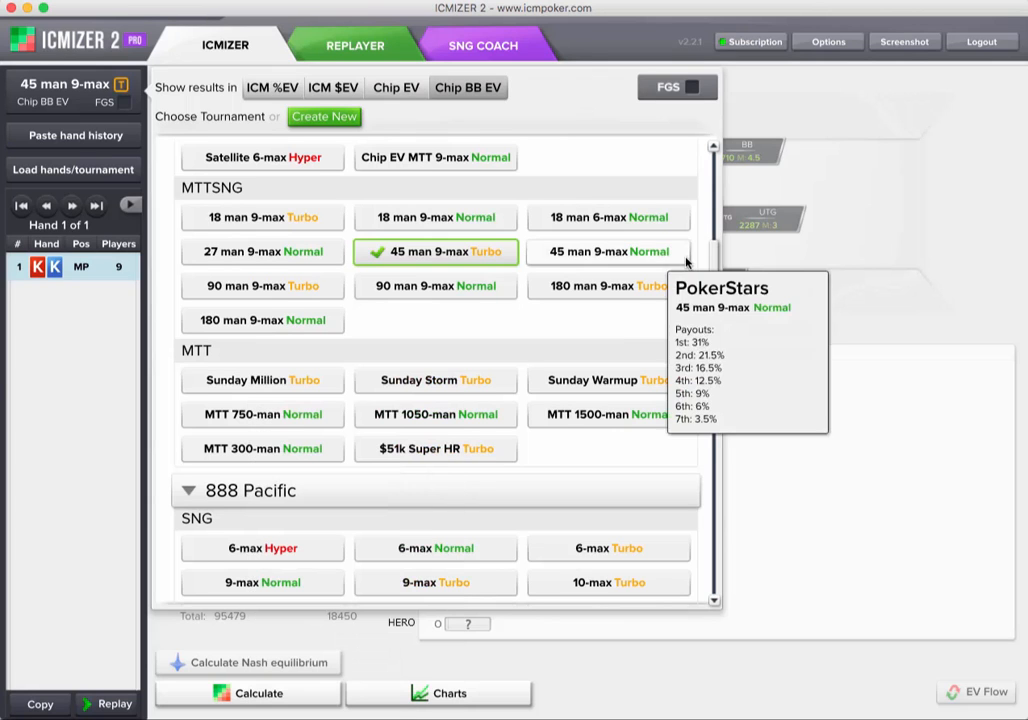
left_click_drag(711, 252, 711, 150)
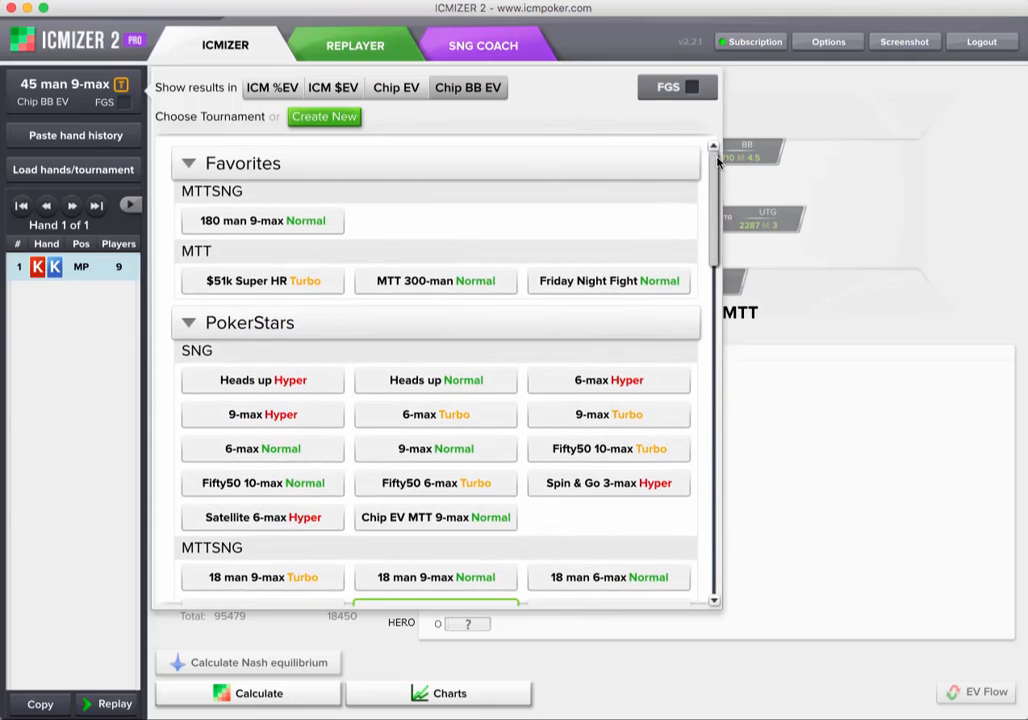
- Start a new custom tournament structure named "Gazellig's Payouts" for the PokerStars network
left_click(316, 127)
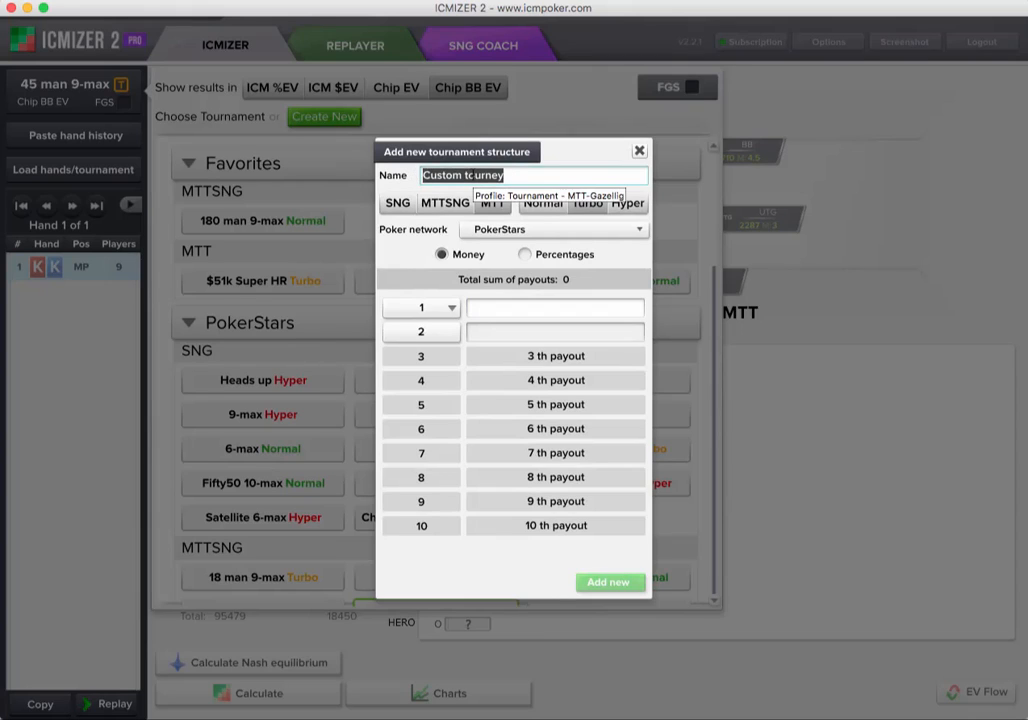
type("Gazellig")
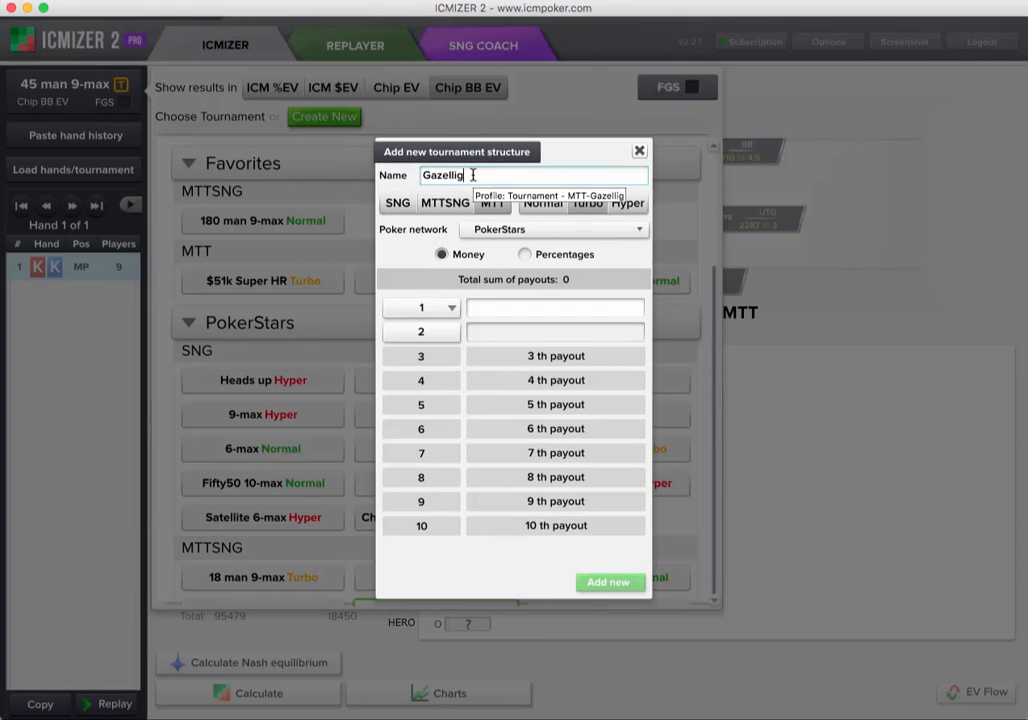
type("'s Payouts")
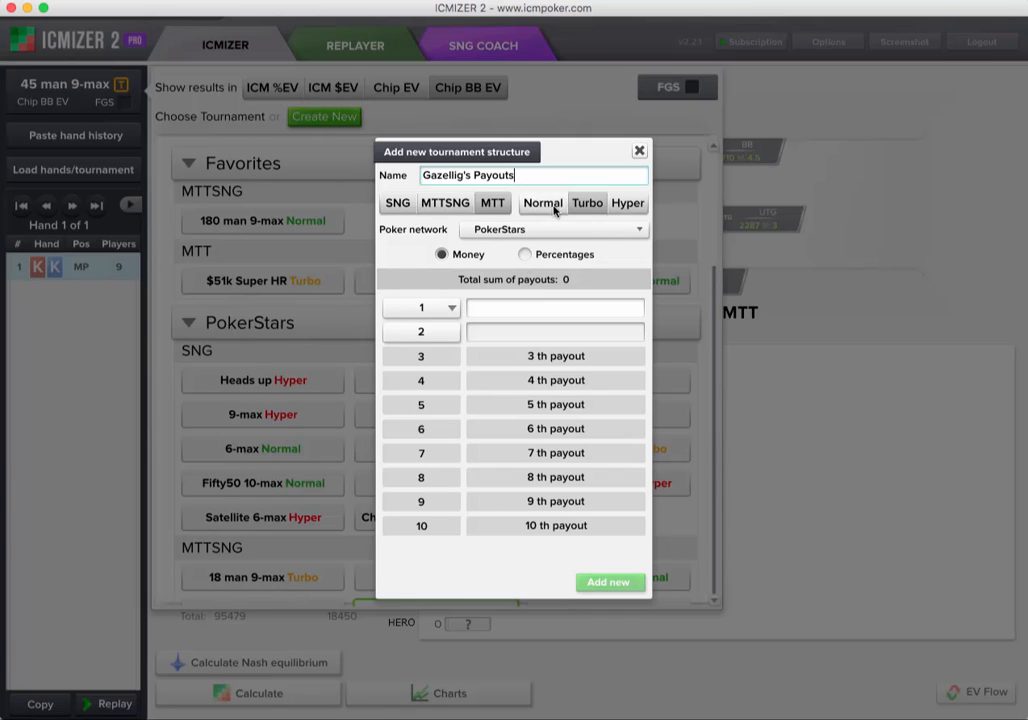
left_click(603, 232)
left_click(408, 250)
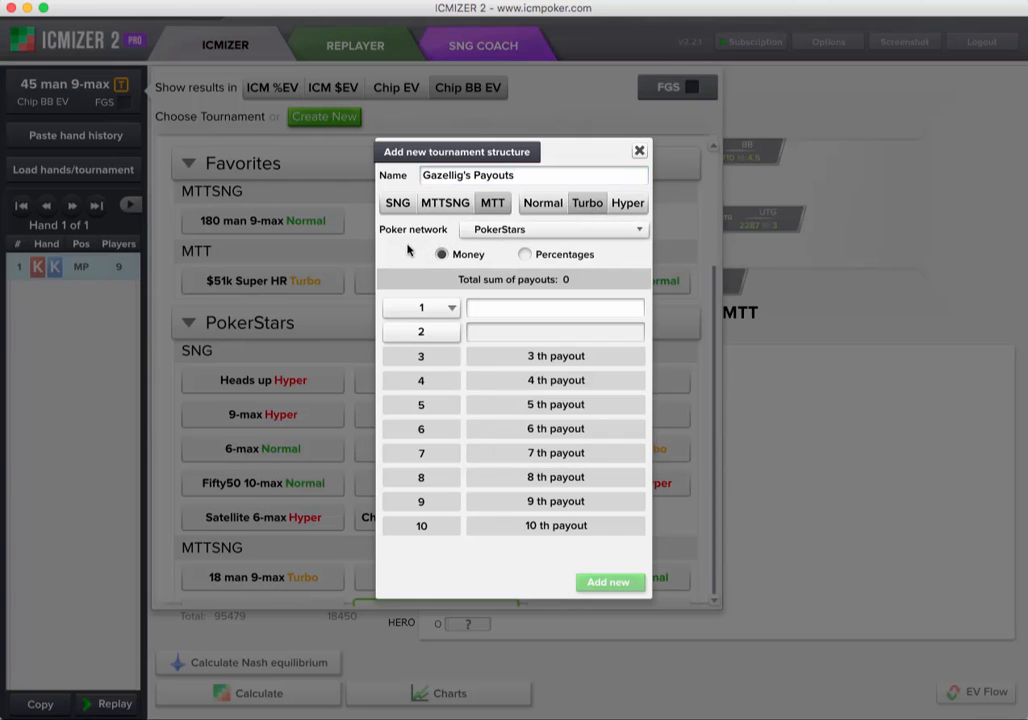
- Enter 1000 as the first-place payout and 50 as the second-place payout
left_click(534, 327)
left_click(545, 308)
type("1000")
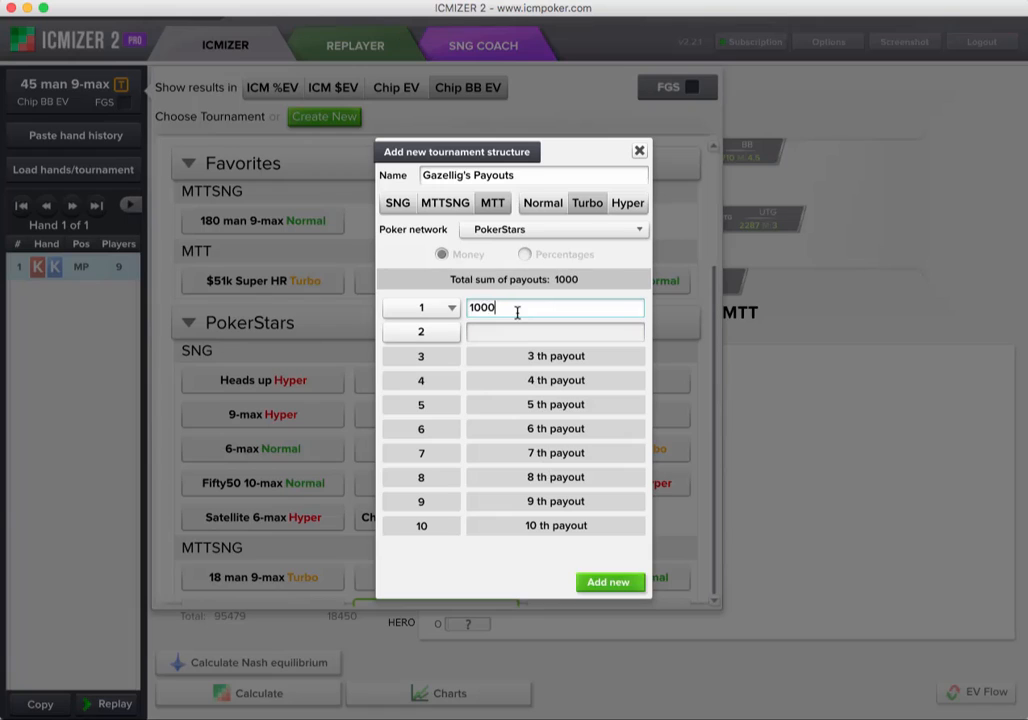
key("Tab")
type("50")
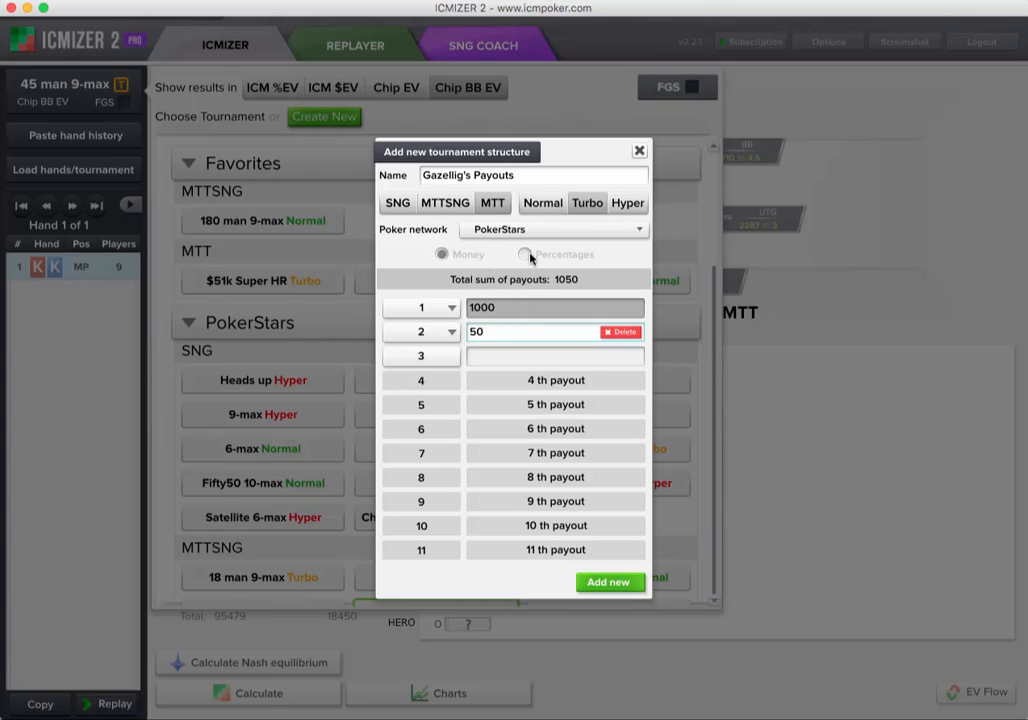
- Discard the new custom payout structure and calculate the pocket kings hand in Chip BB EV with the 45 man 9-max structure
left_click(640, 153)
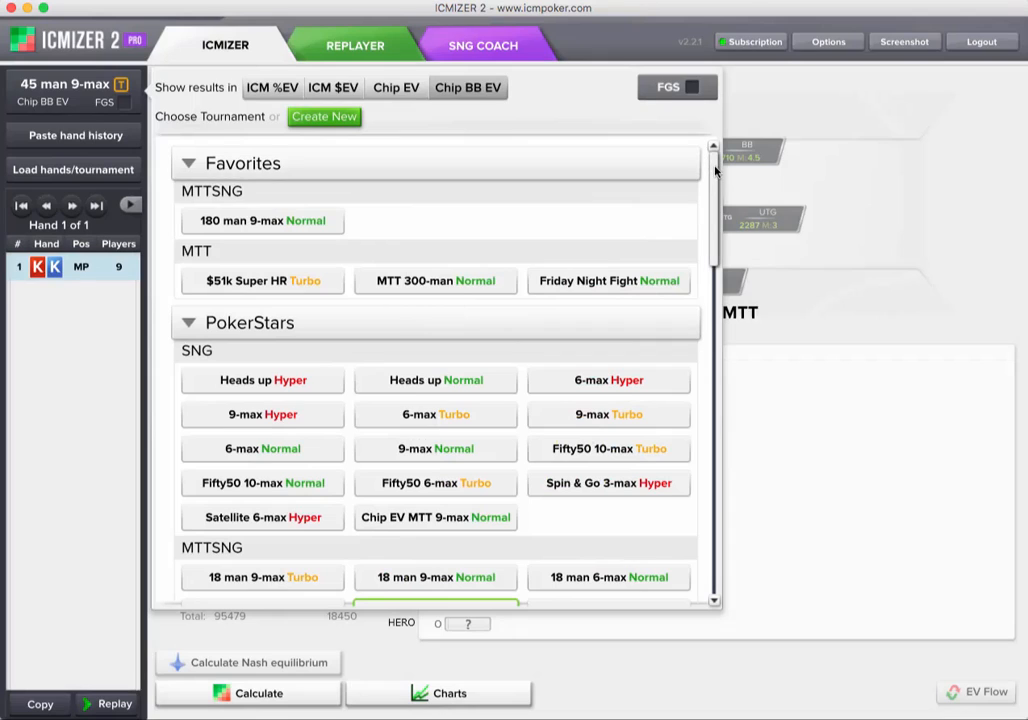
left_click(751, 104)
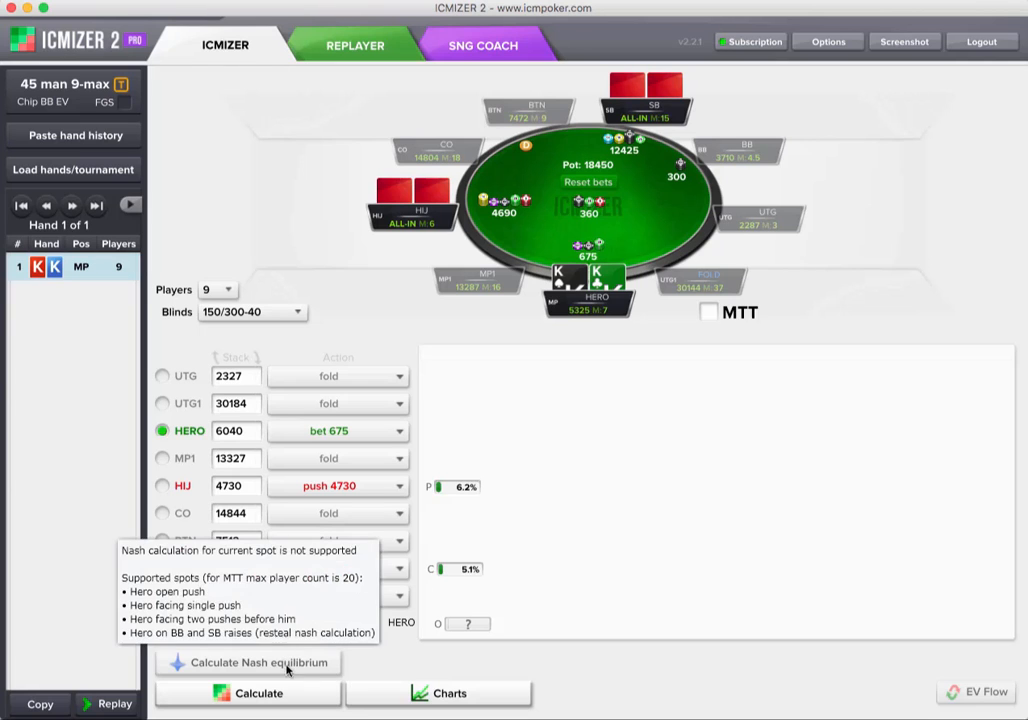
left_click(285, 695)
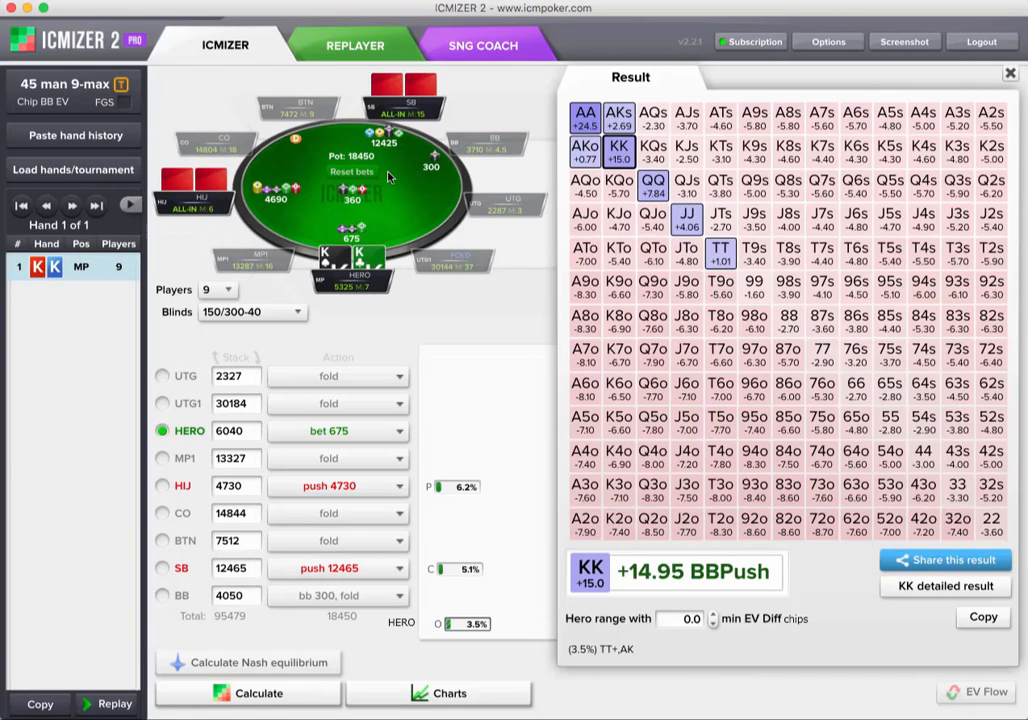
- Switch the tournament structure to the favourite 180 man 9-max Normal and recalculate the hand
left_click(64, 84)
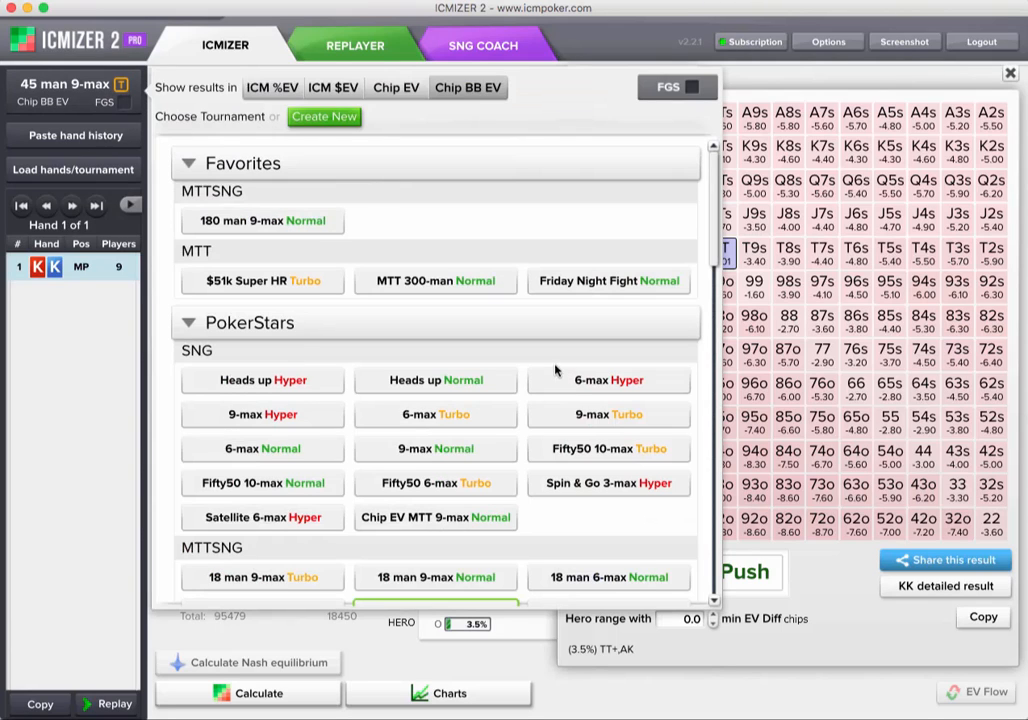
left_click(262, 224)
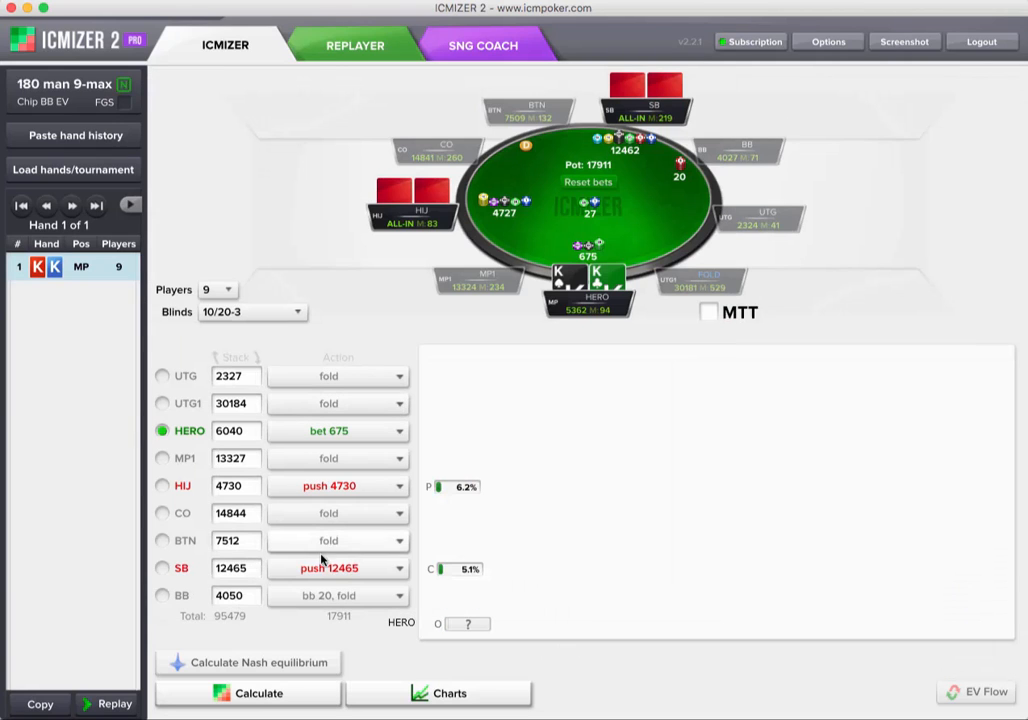
left_click(258, 693)
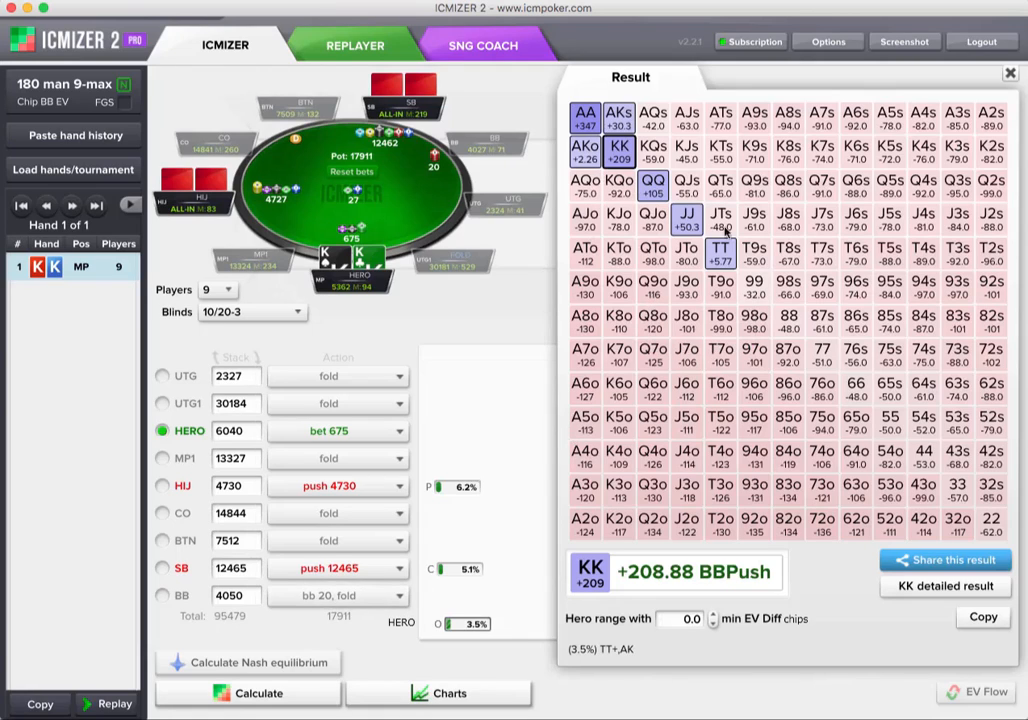
- Check the 180 man 9-max payouts, switch the results to ICM %EV and recalculate the hand
left_click(57, 90)
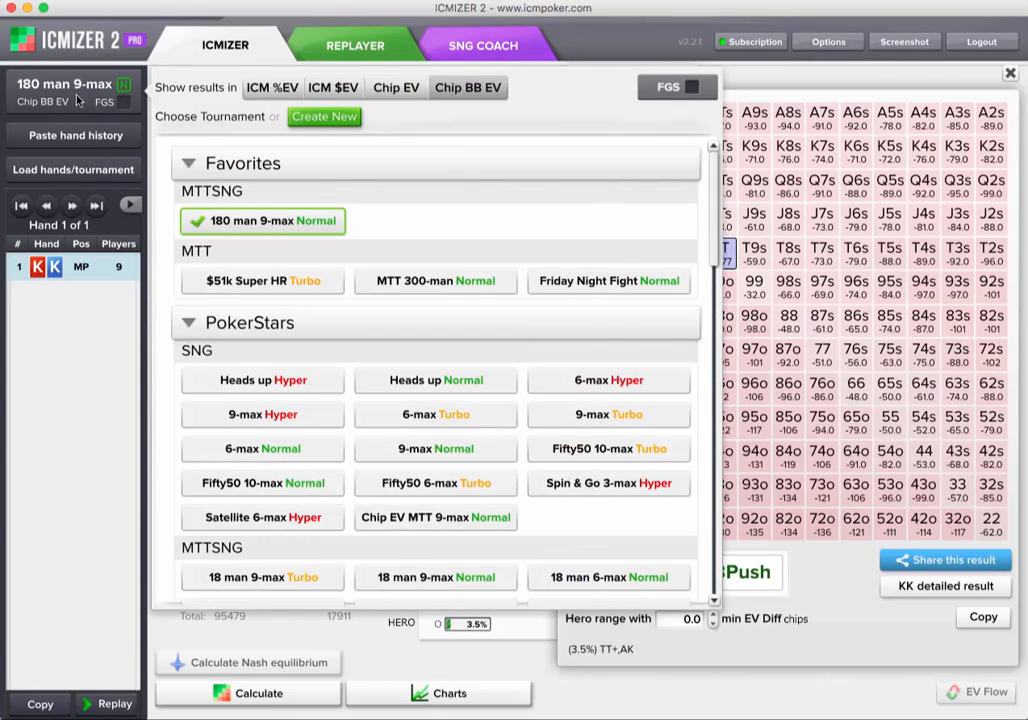
left_click(75, 98)
mouse_move(60, 93)
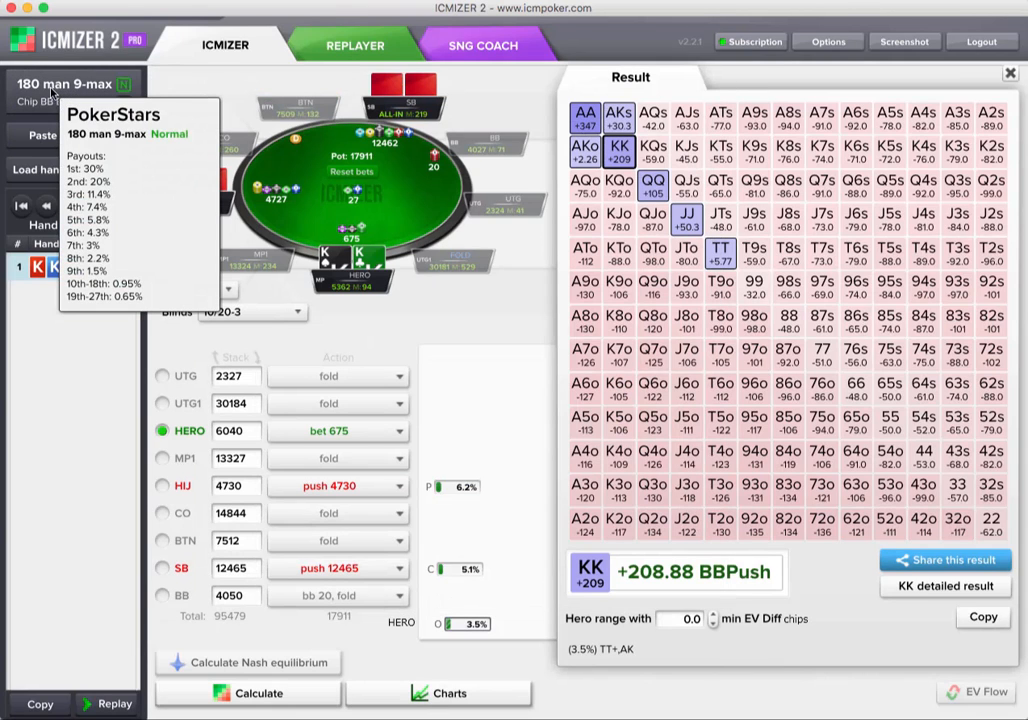
left_click(52, 93)
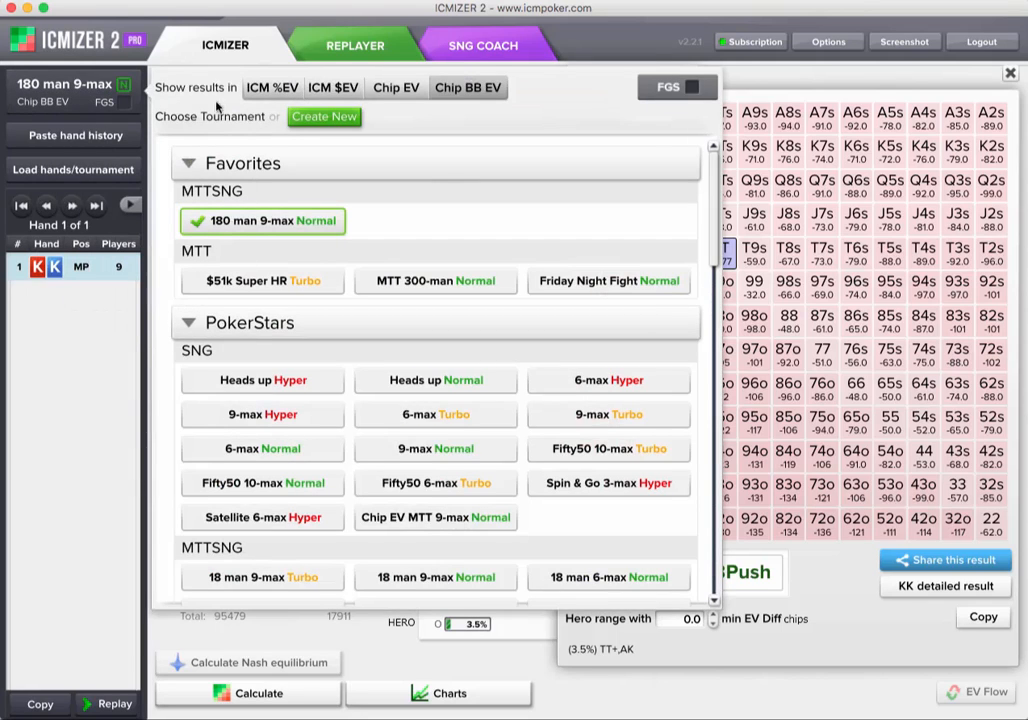
left_click(280, 90)
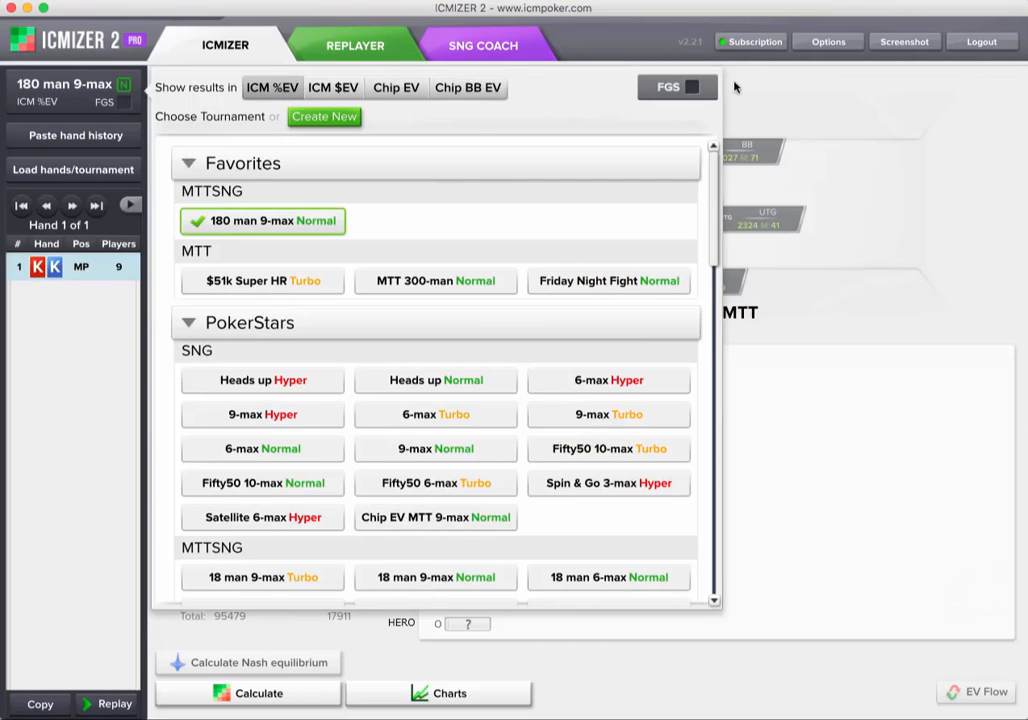
left_click(763, 84)
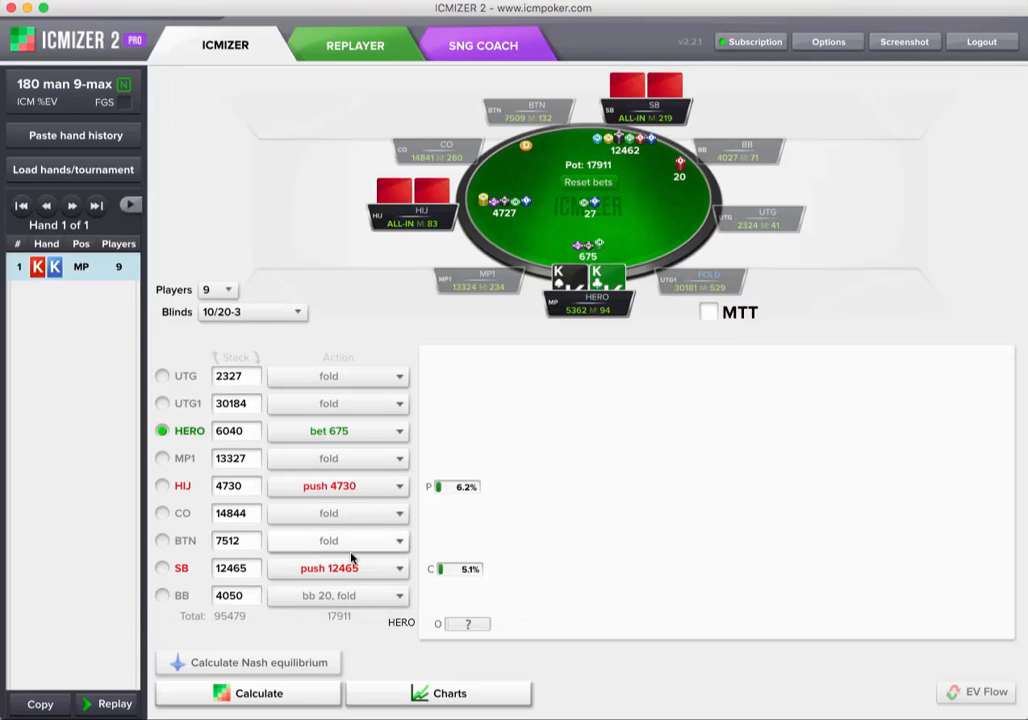
left_click(280, 692)
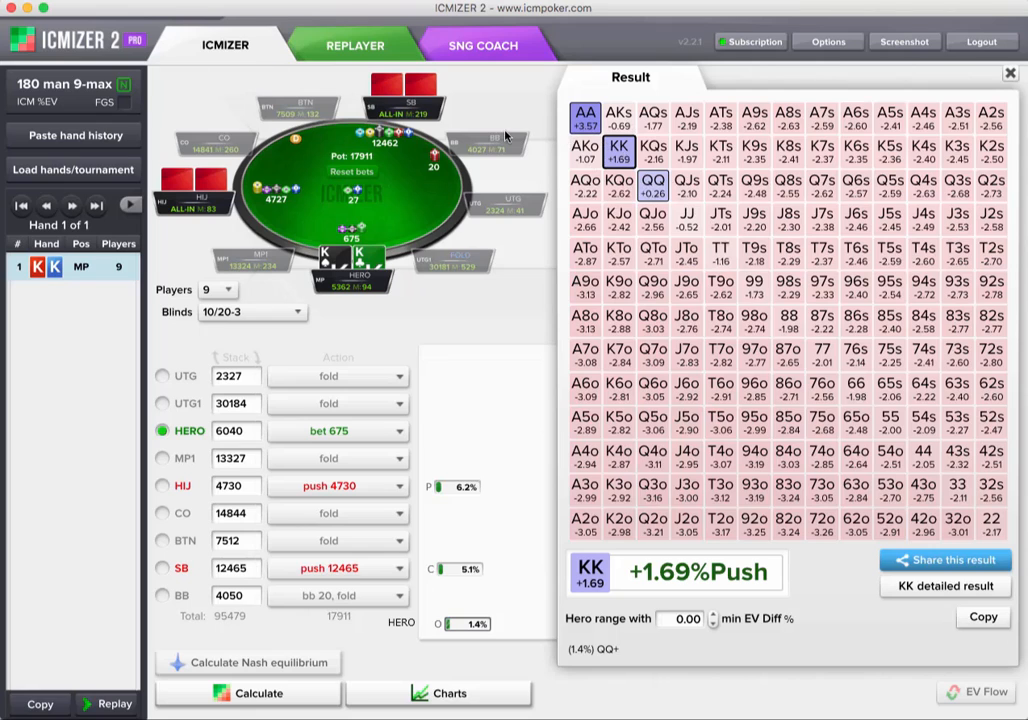
- Choose the PokerStars Sunday Million Turbo structure with results in ICM $EV and recalculate the hand
left_click(105, 93)
scroll(716, 190, "down", 2)
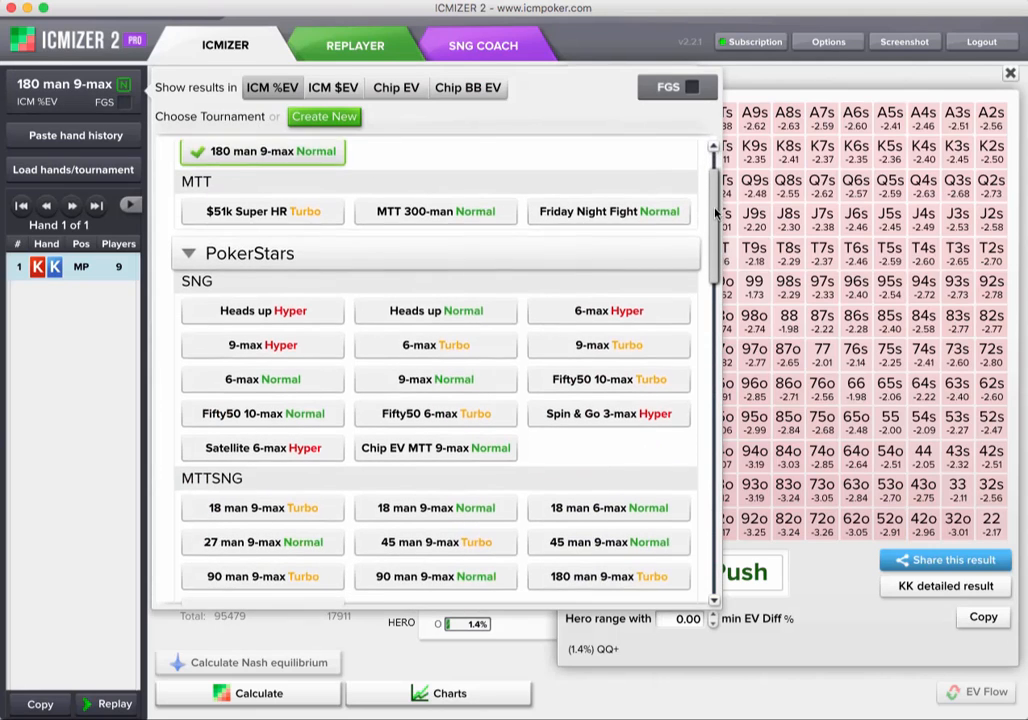
left_click_drag(716, 190, 727, 283)
left_click(285, 378)
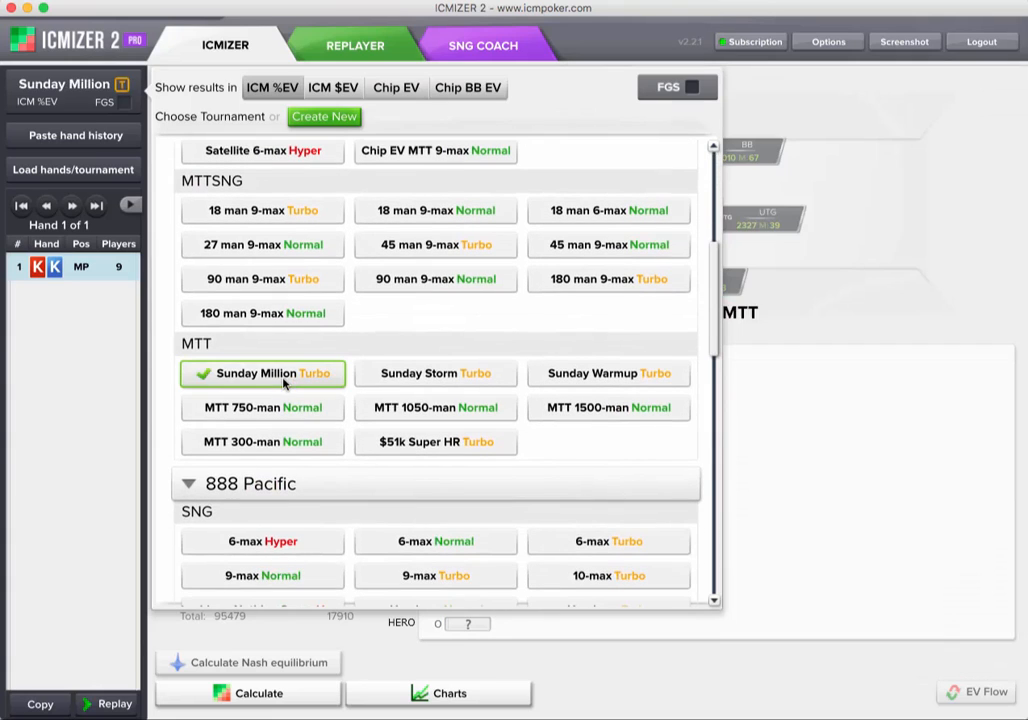
left_click(340, 95)
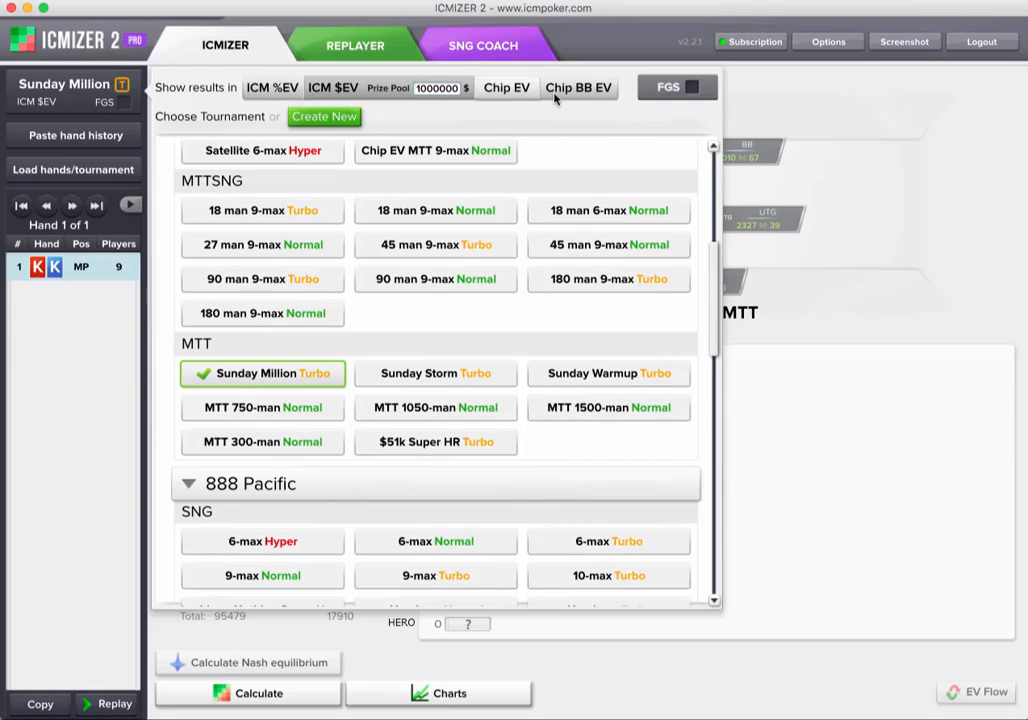
left_click(760, 92)
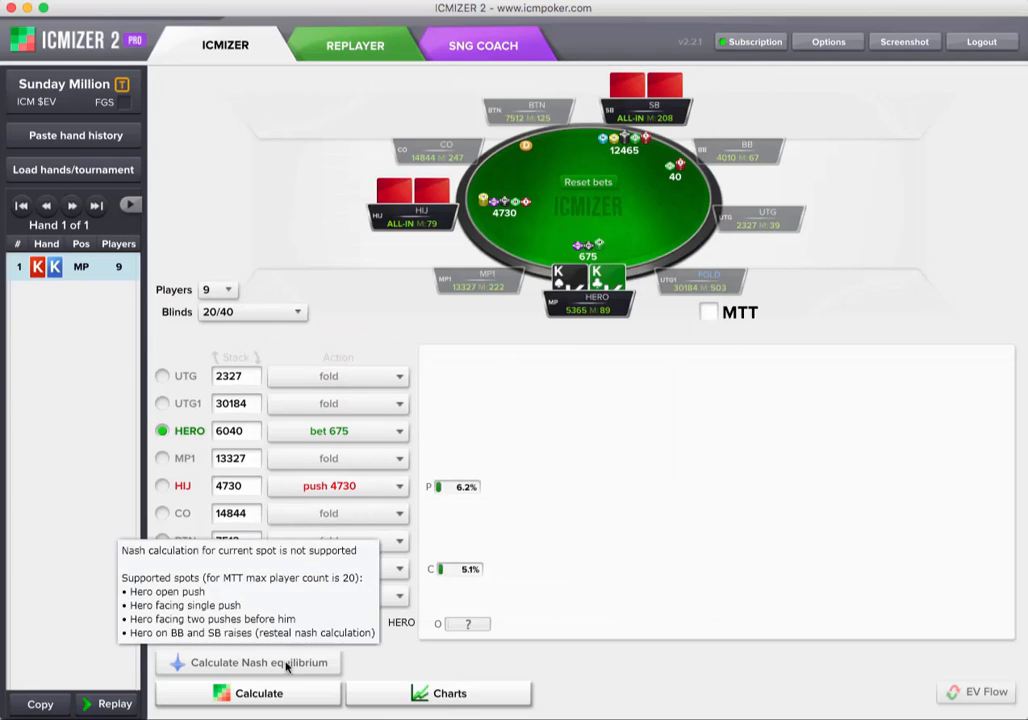
left_click(262, 694)
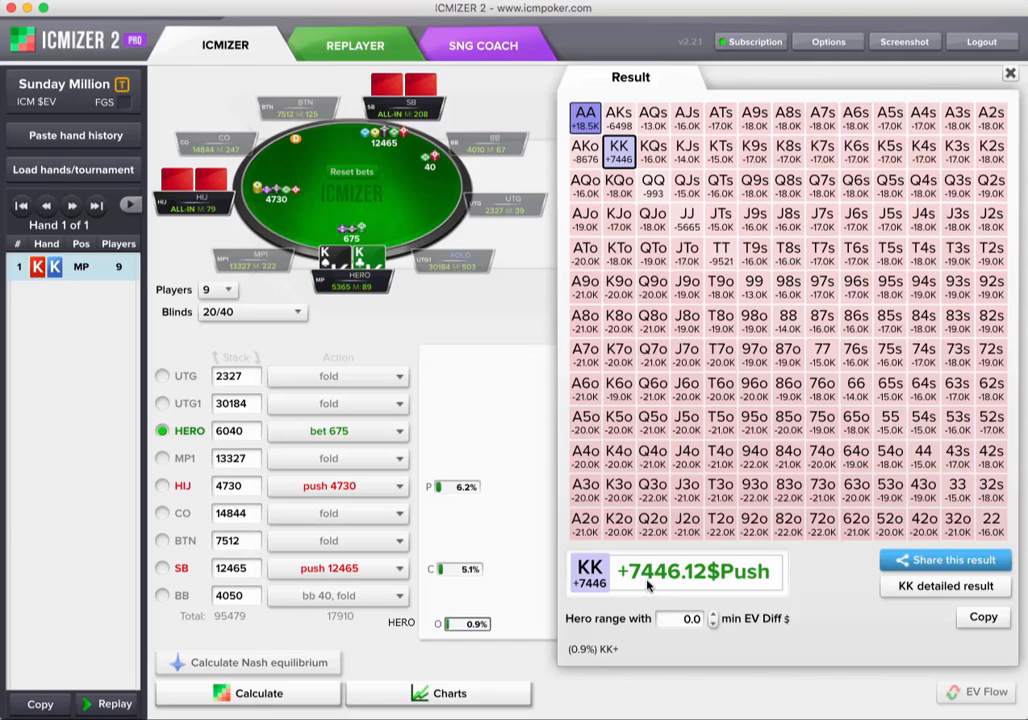
- Examine the individual dollar results for QQ, AKo and AKs in the hand grid
left_click(651, 189)
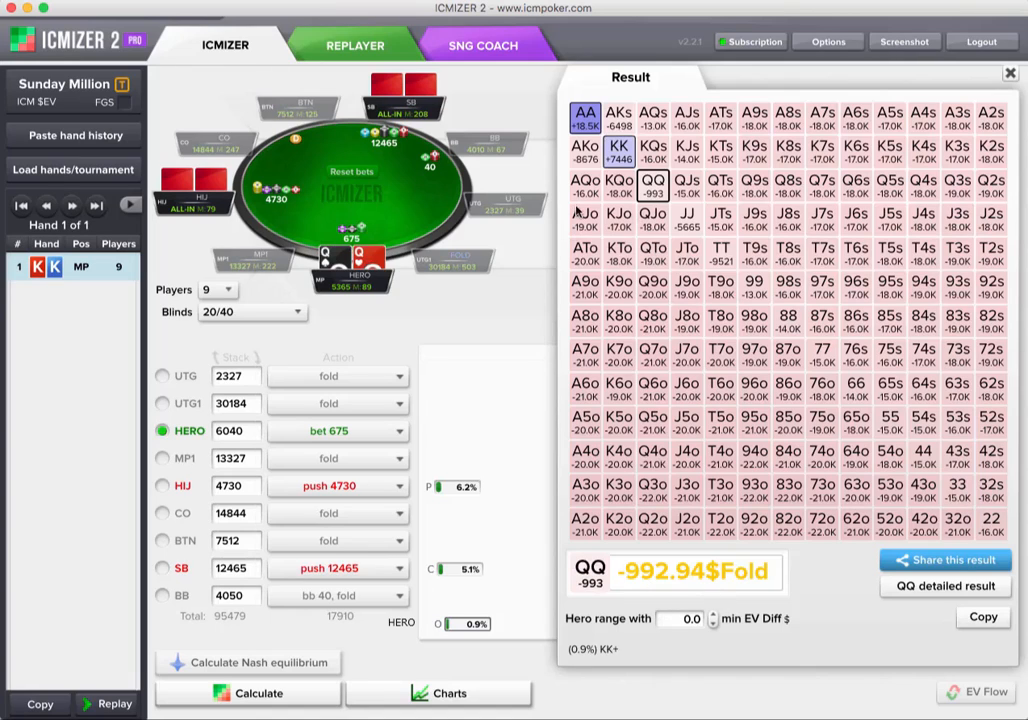
left_click(585, 155)
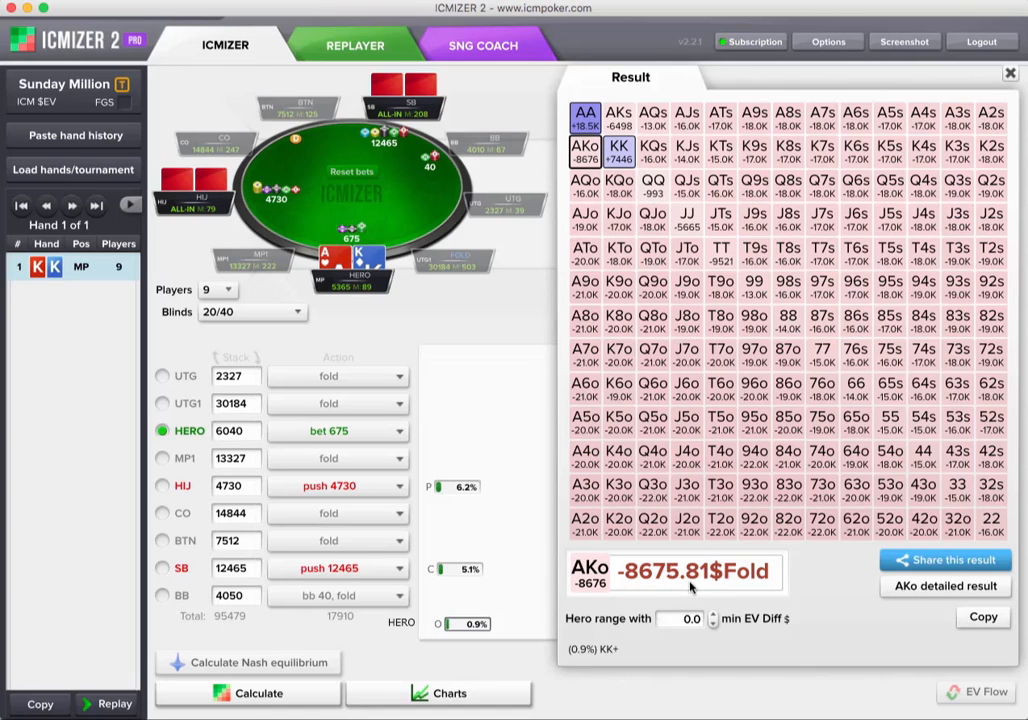
left_click(616, 129)
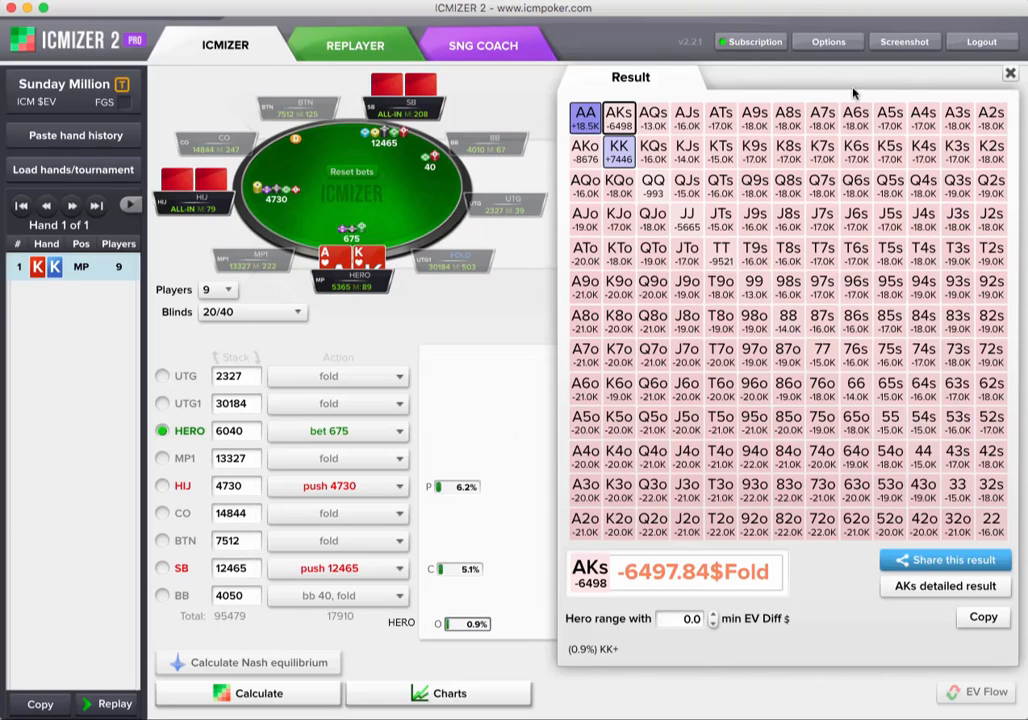
- Switch the results to ICM %EV, choose the PokerStars 9-max Normal SNG structure and recalculate the hand
left_click(808, 58)
left_click(95, 103)
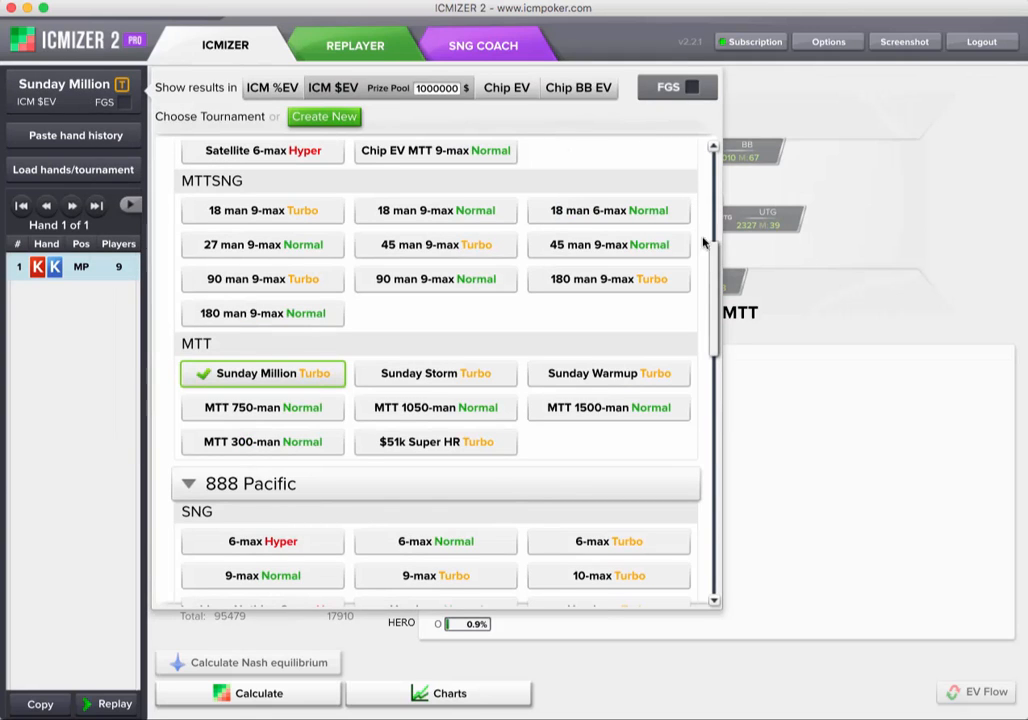
left_click(272, 93)
left_click_drag(711, 275, 706, 212)
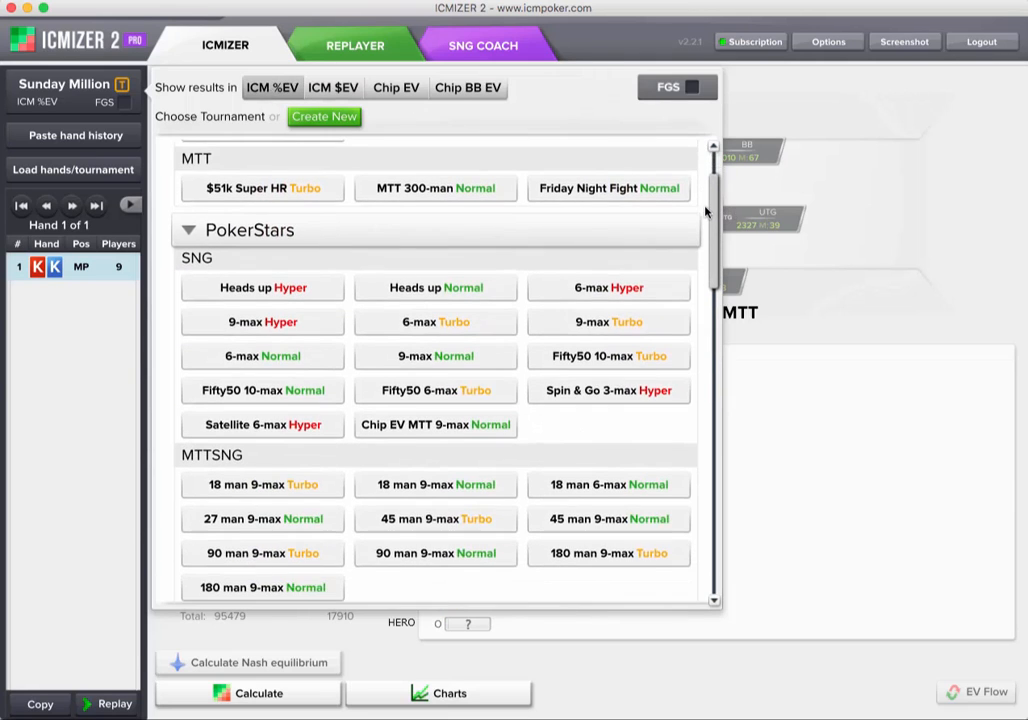
left_click(435, 356)
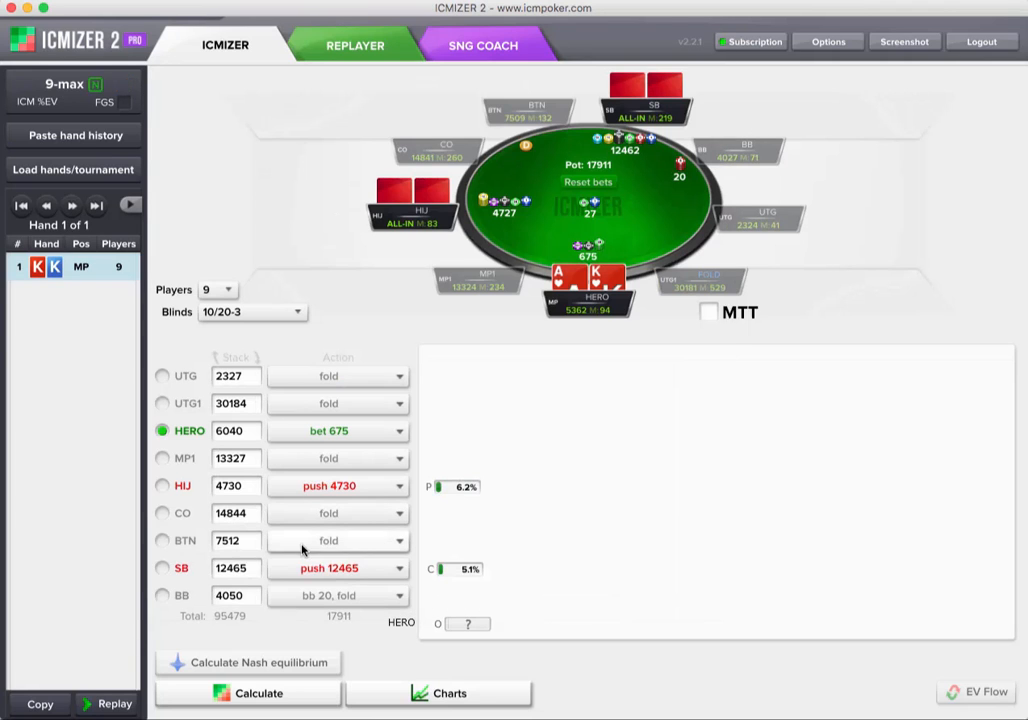
left_click(266, 693)
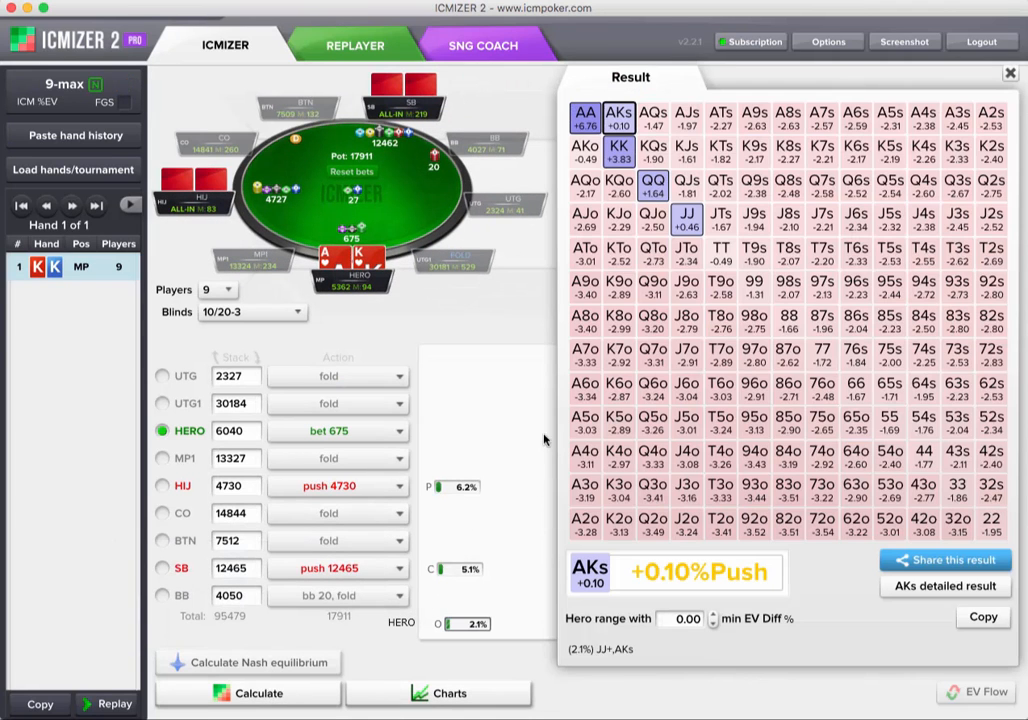
- Examine the ICM %EV result for TT in the hand grid
left_click(718, 248)
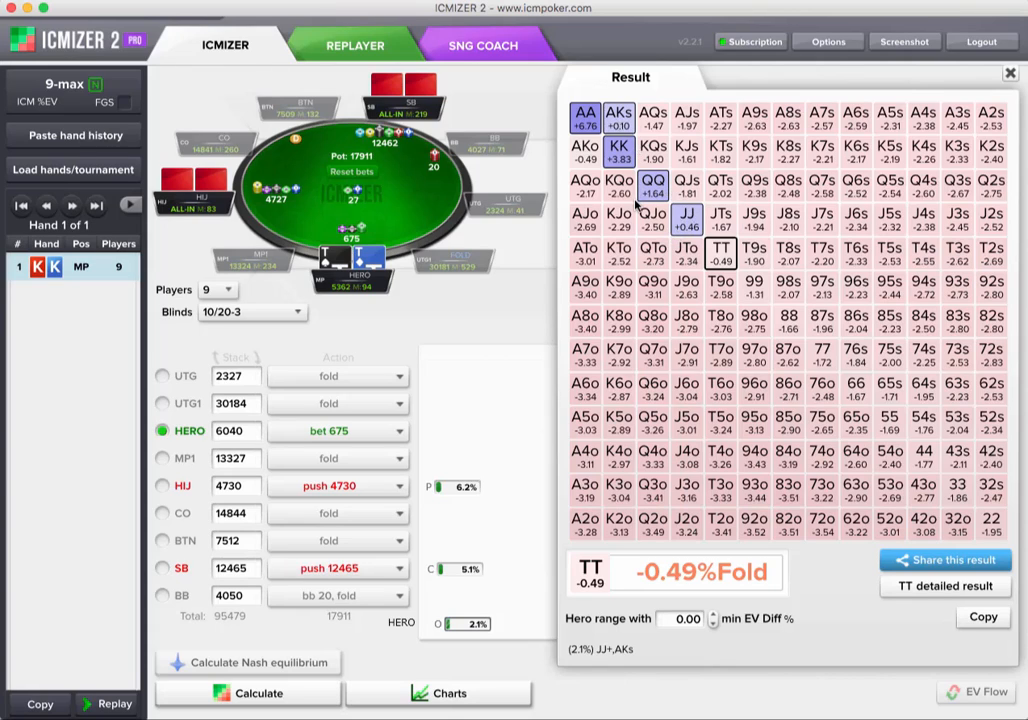
mouse_move(635, 203)
mouse_move(379, 222)
left_click(862, 1)
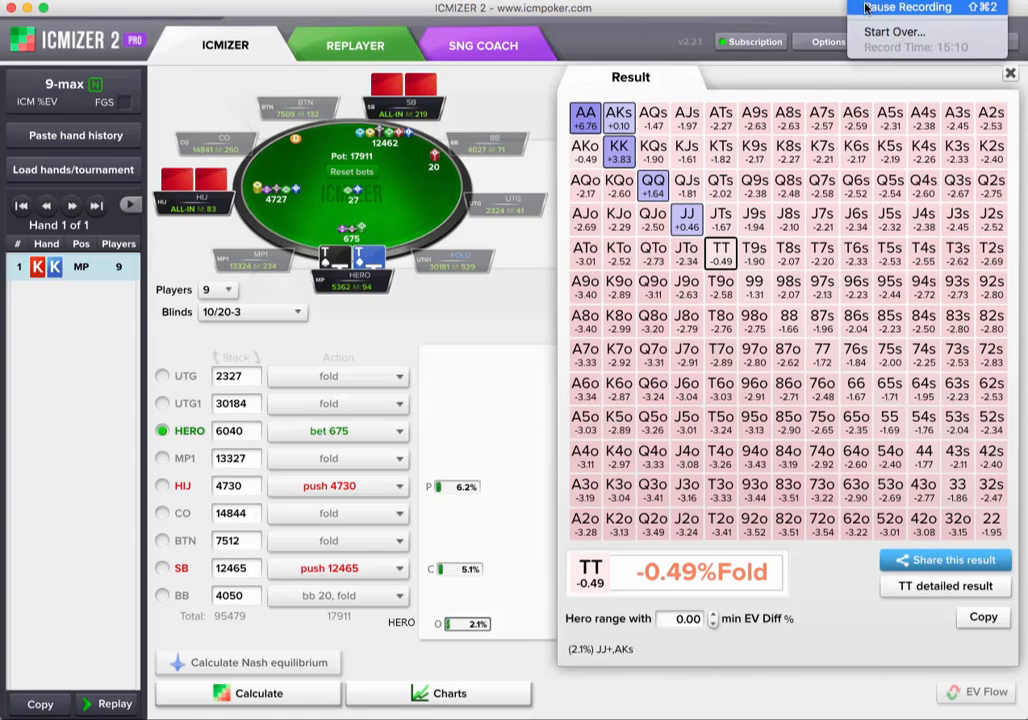
left_click(932, 7)
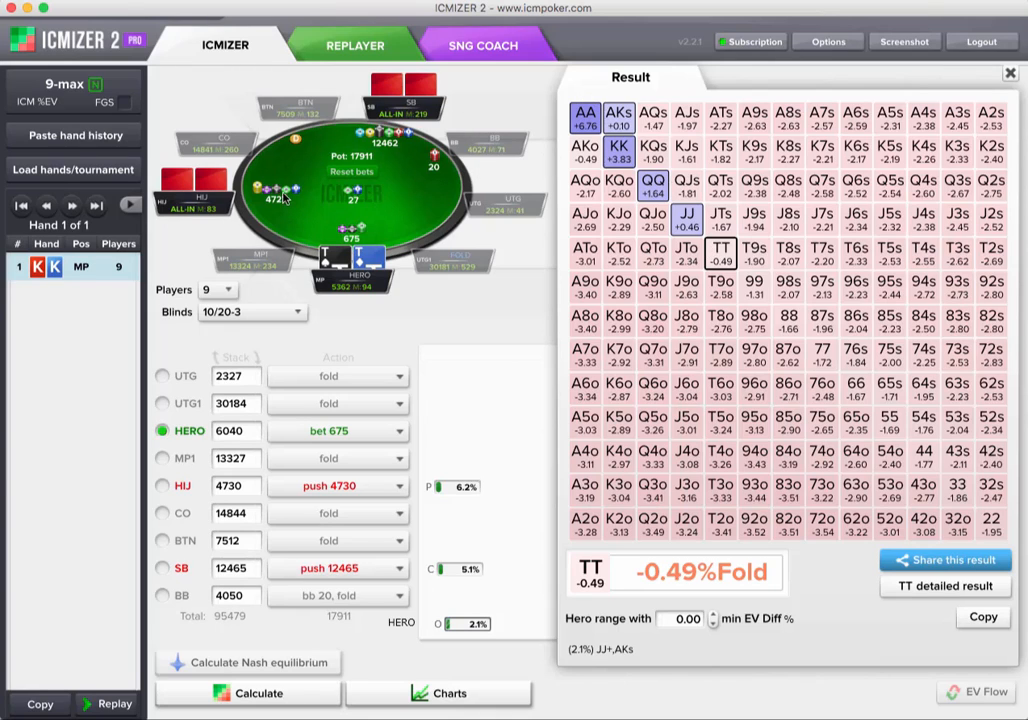
- Close the results and change the small blind's all-in push to a fold
left_click(1011, 75)
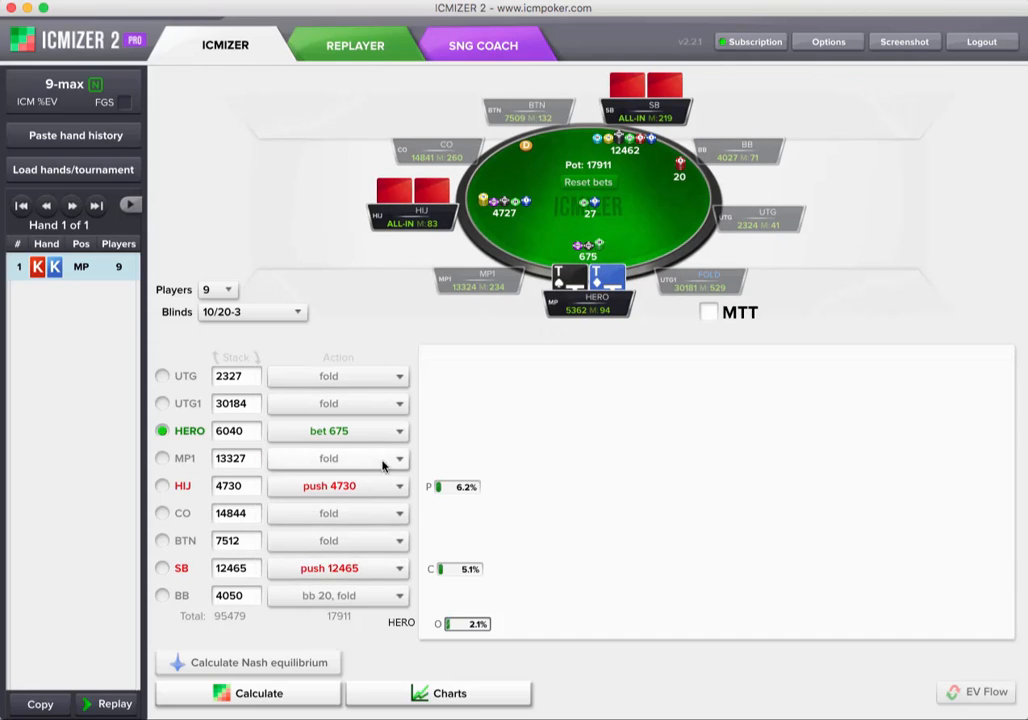
left_click(313, 572)
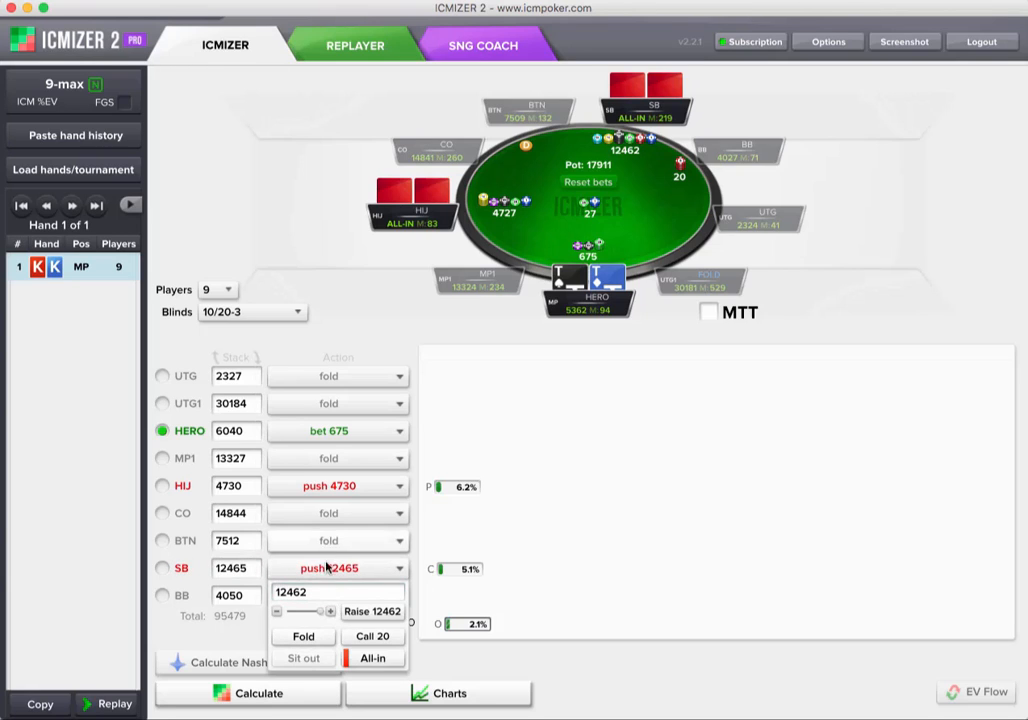
left_click(306, 637)
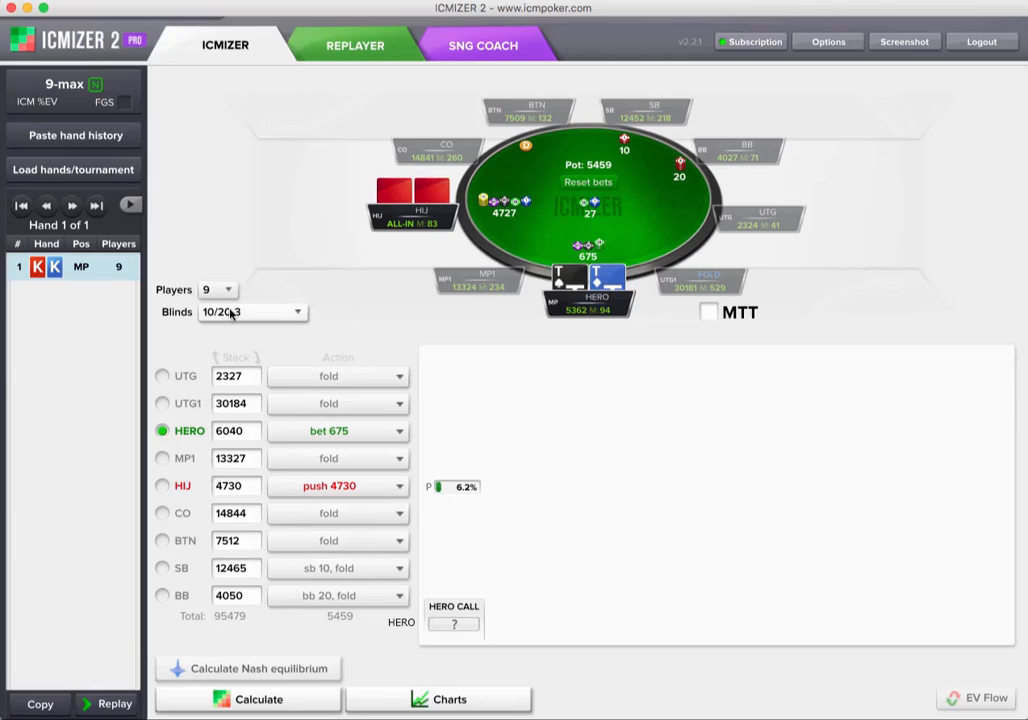
- Paste the hand history again to restore the 150/300-40 blinds and set the small blind's action to fold
left_click(70, 138)
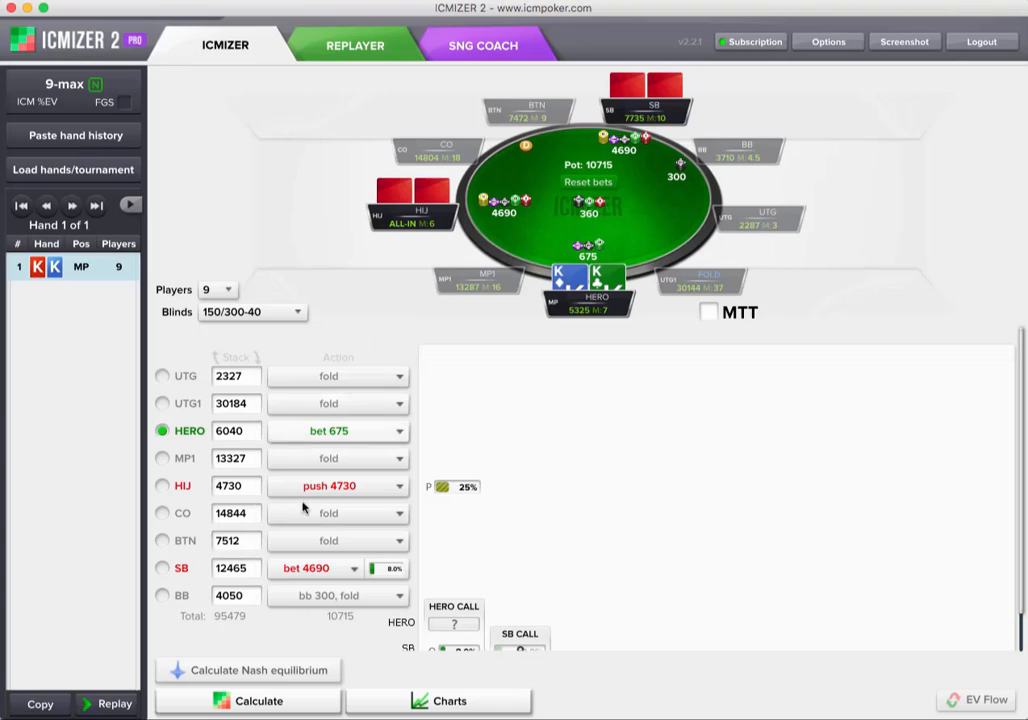
left_click(335, 570)
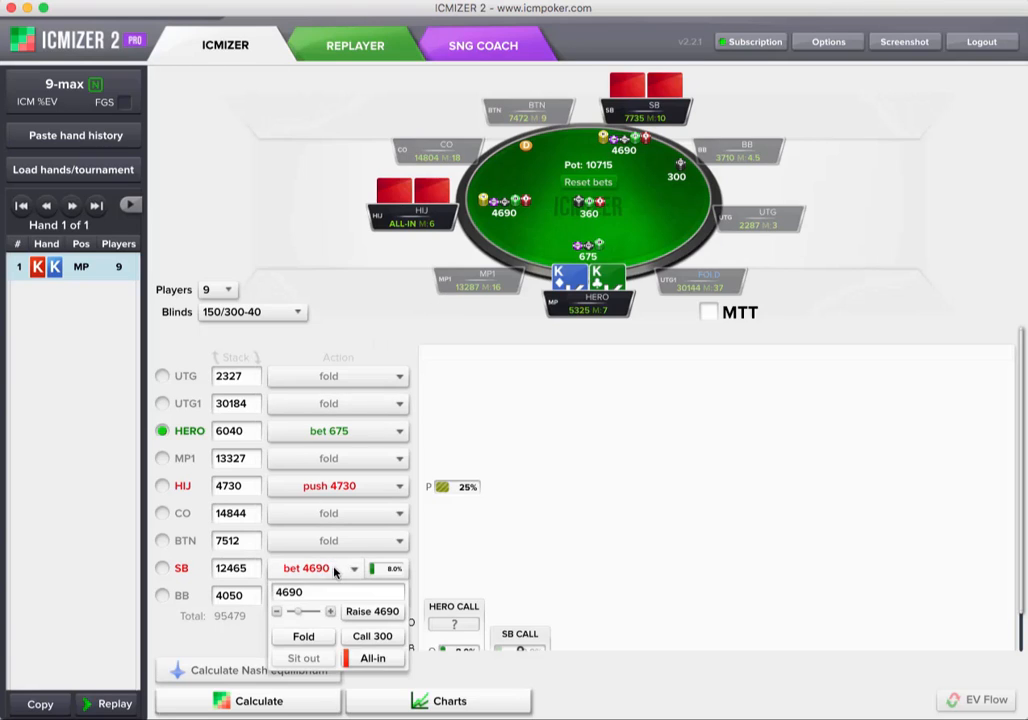
left_click(304, 637)
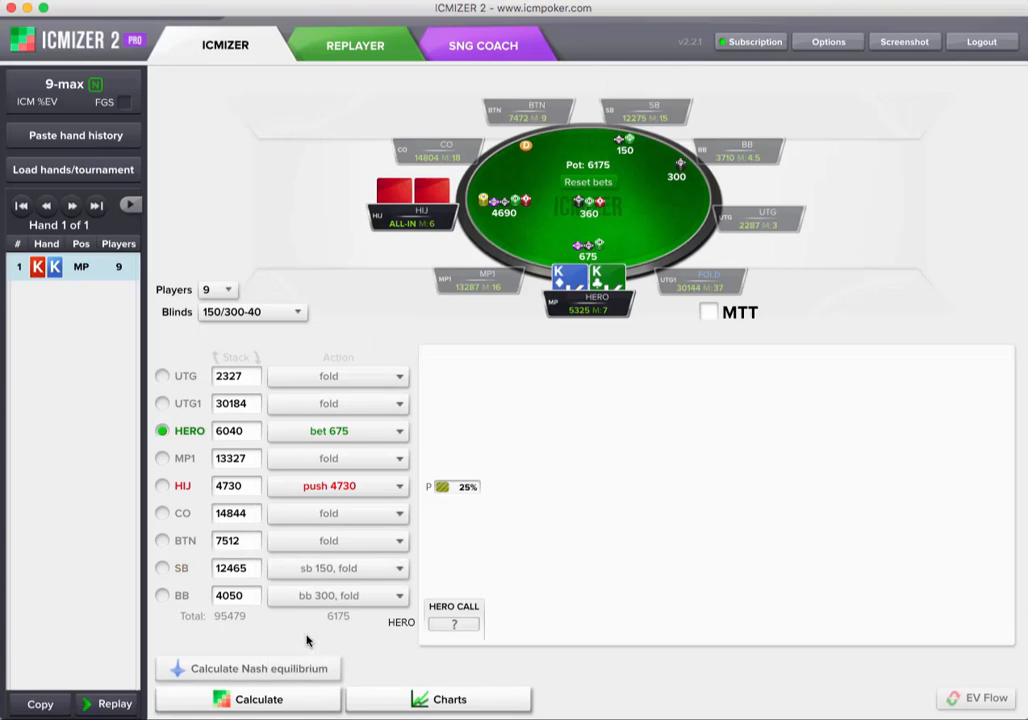
- Narrow the HIJ player's pushing range to 88+, ATs+, AQo+
left_click(453, 488)
left_click_drag(526, 425, 536, 426)
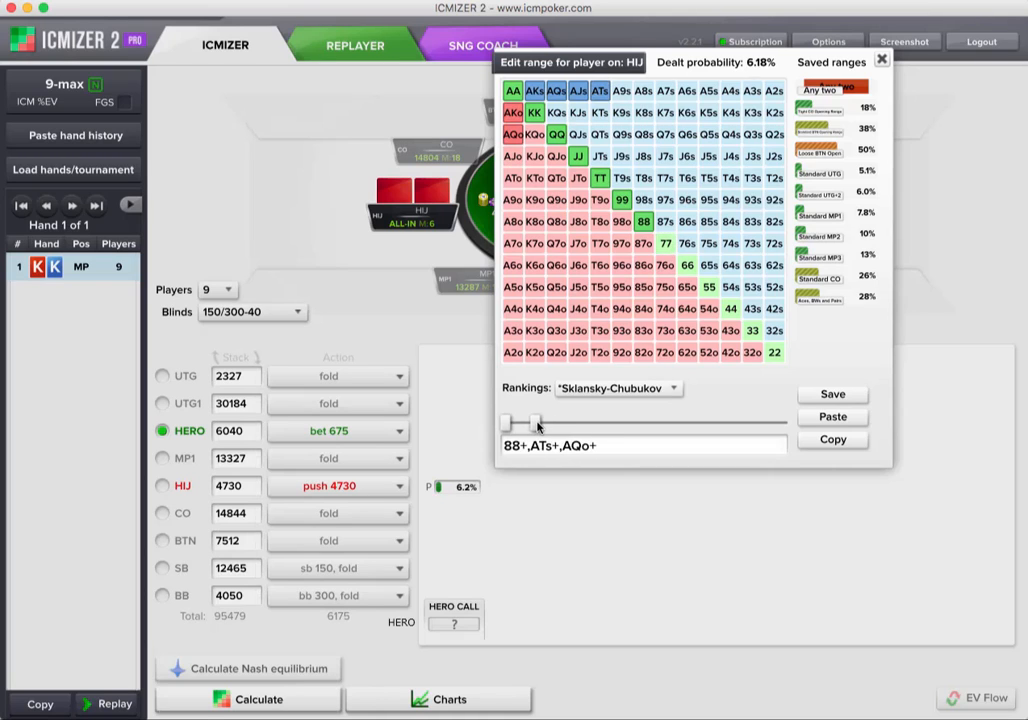
left_click(882, 61)
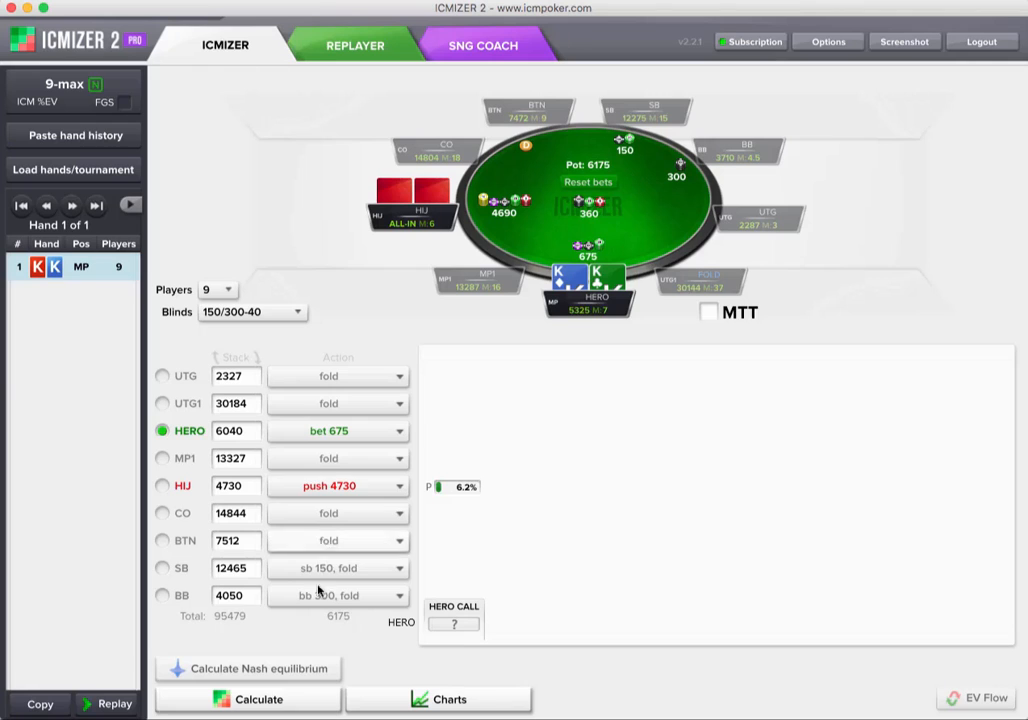
- Calculate the hand in ICM %EV, switch the results mode to Chip BB EV and recalculate
left_click(266, 702)
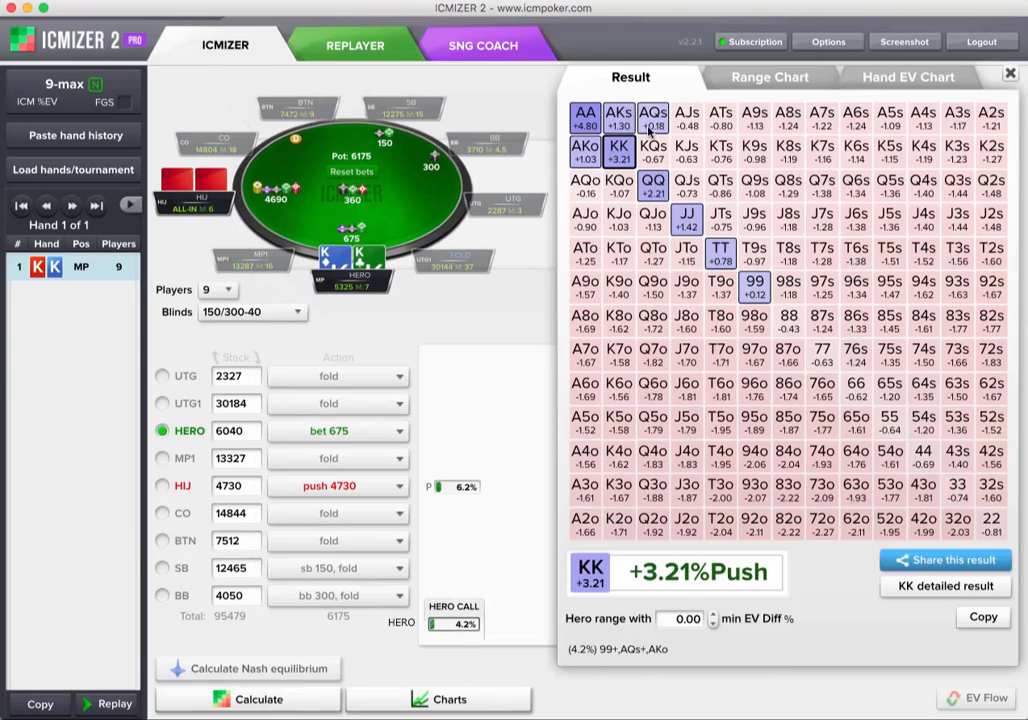
left_click(50, 97)
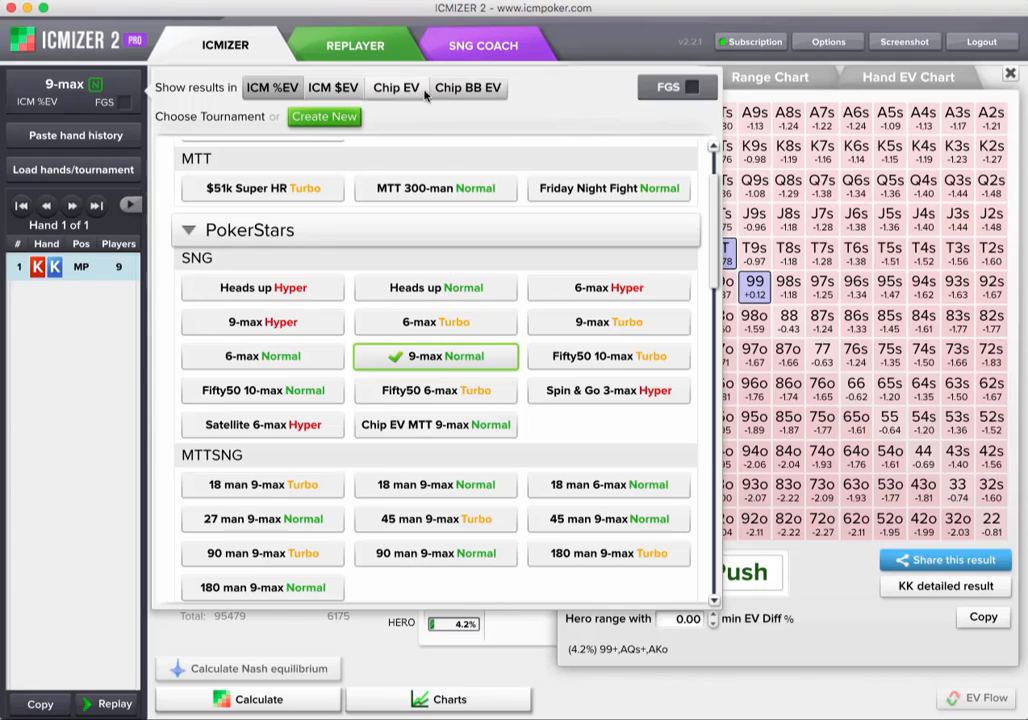
left_click(478, 100)
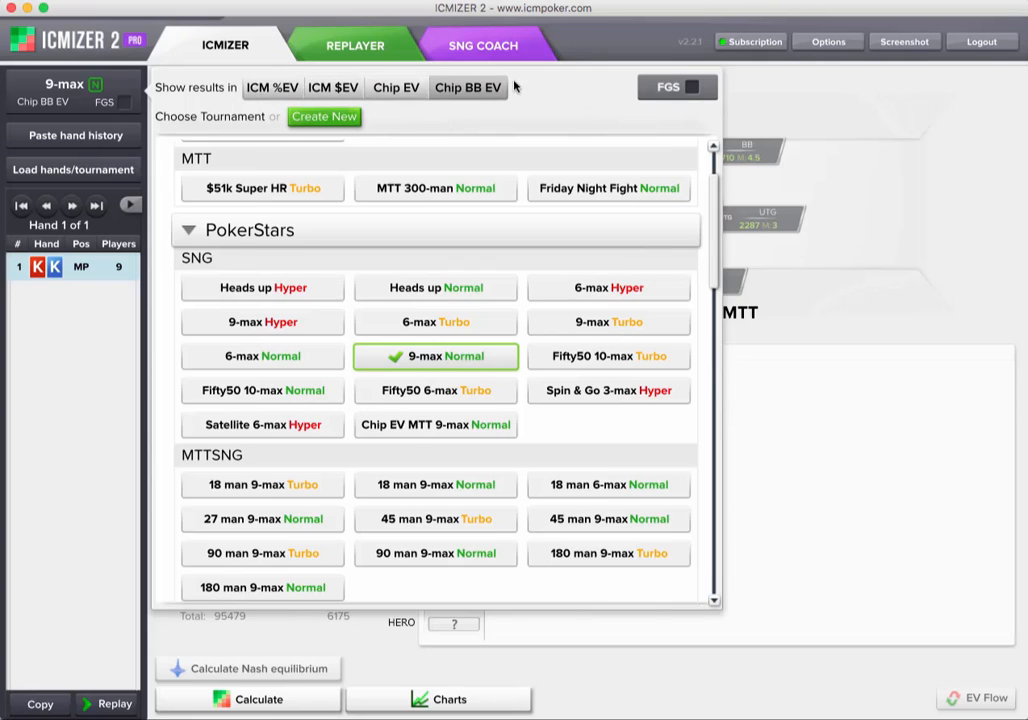
left_click(746, 95)
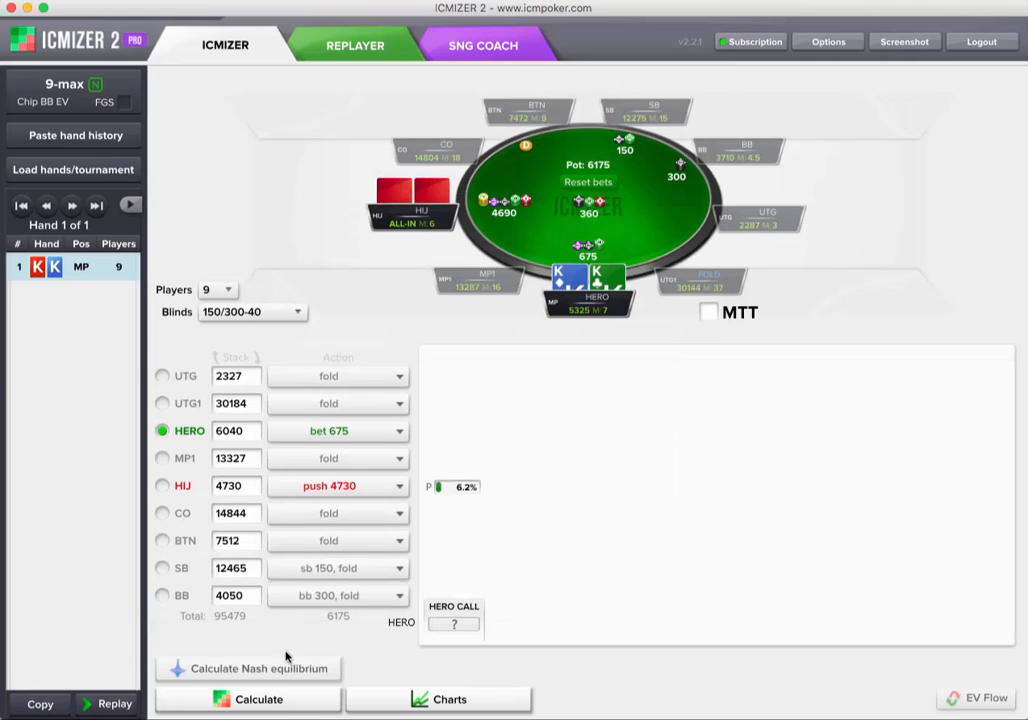
left_click(287, 704)
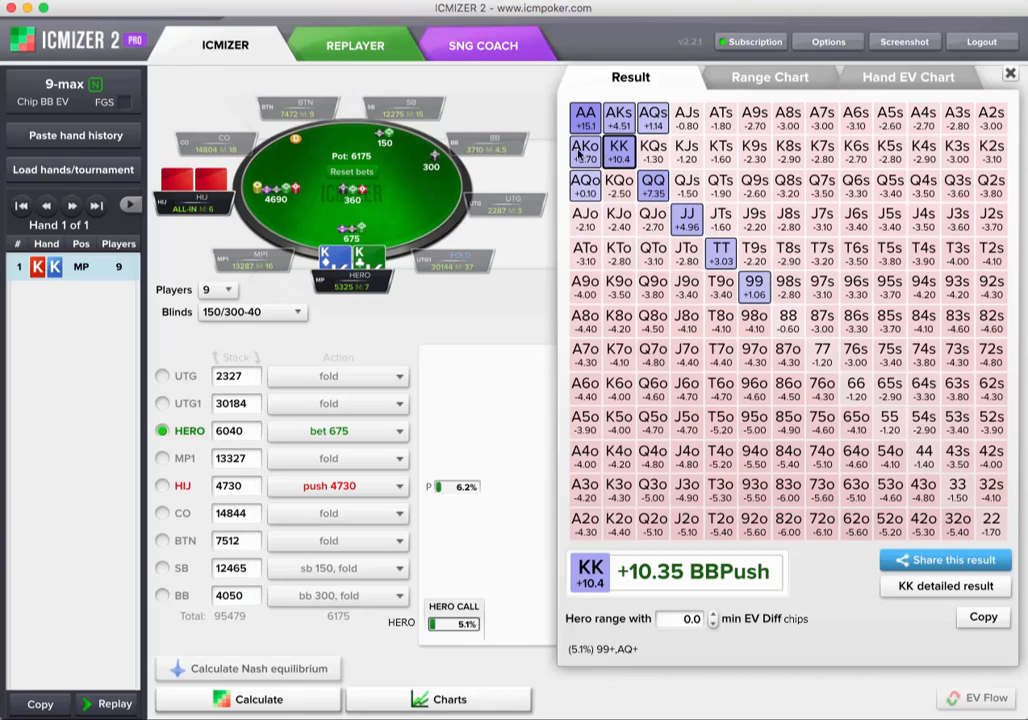
- Examine the Hand EV Chart for 88 against the HIJ push range and reopen the calculated results
mouse_move(486, 223)
left_click(789, 326)
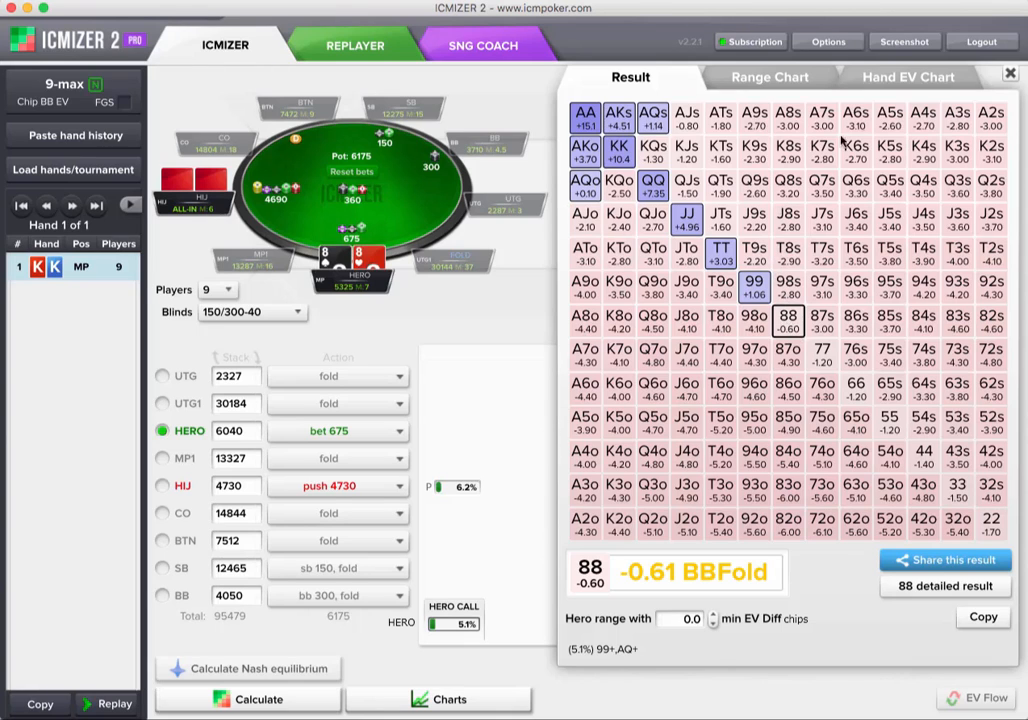
left_click(891, 80)
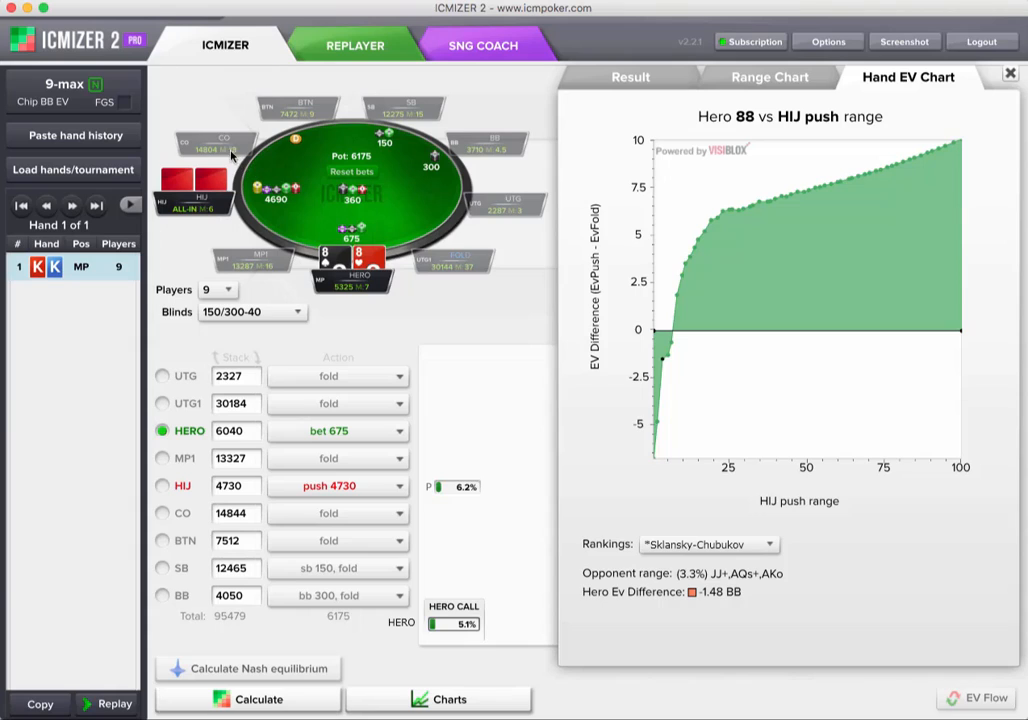
mouse_move(679, 306)
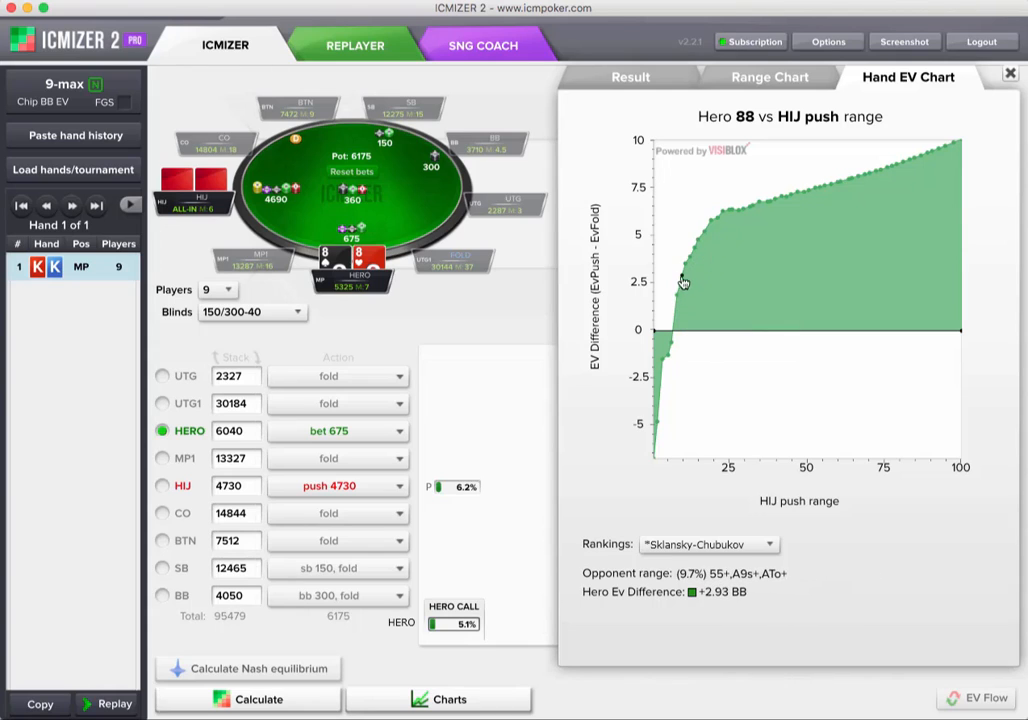
mouse_move(693, 268)
left_click(1009, 74)
left_click(268, 699)
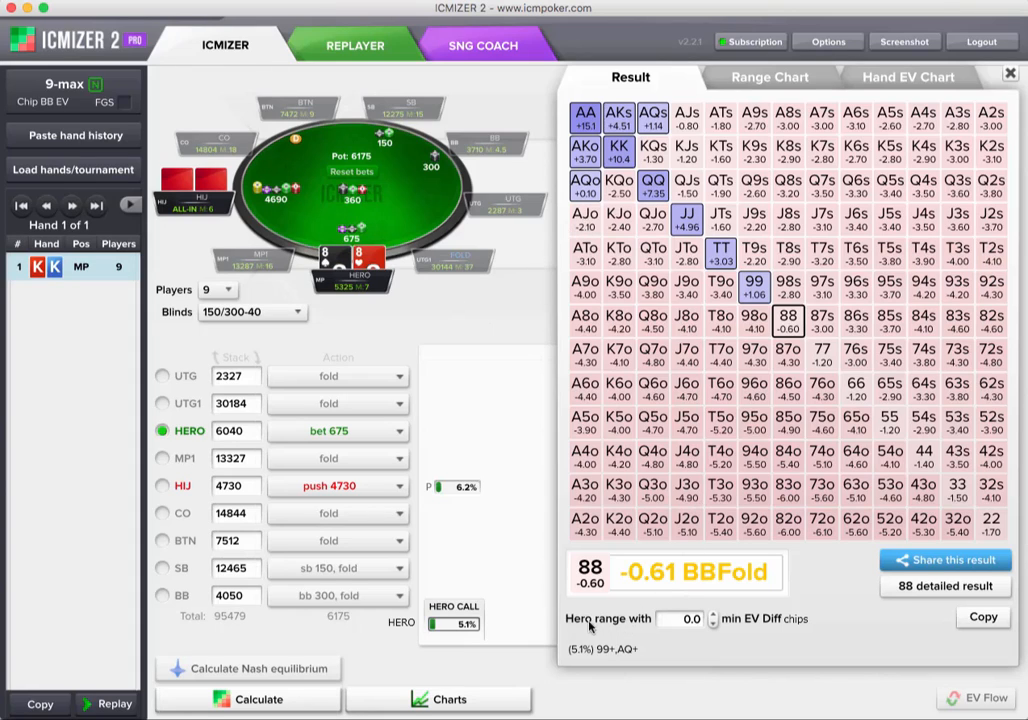
- Set the hero range's minimum EV difference to 0.5 and select AQo in the result grid
left_click(688, 619)
left_click(673, 620)
left_click_drag(672, 620, 710, 620)
key("Return")
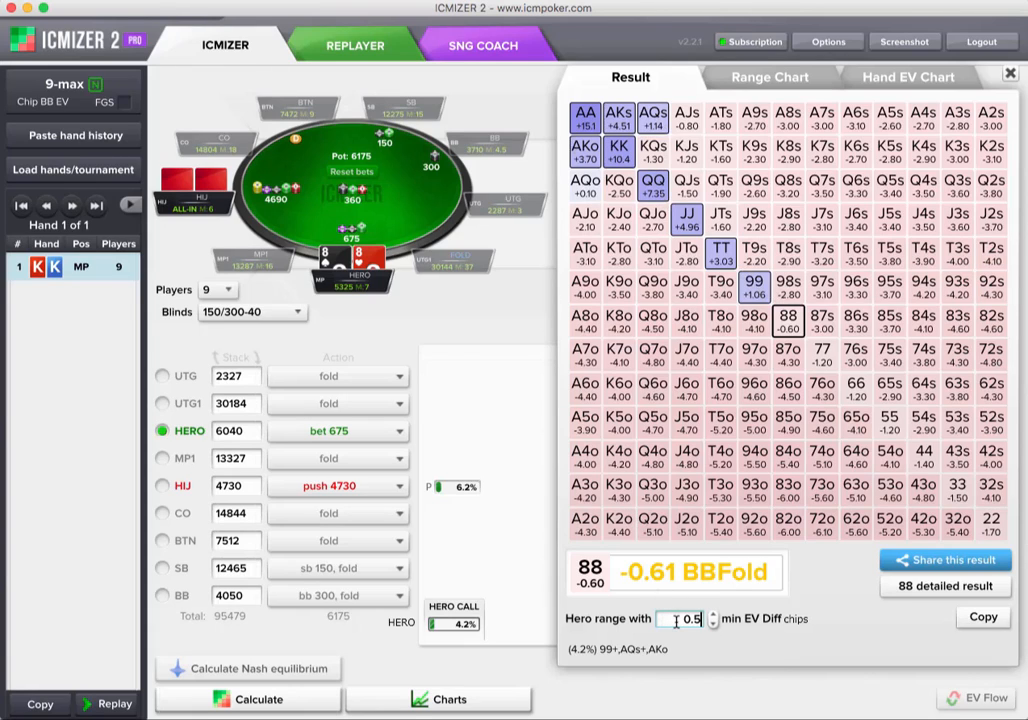
left_click(585, 194)
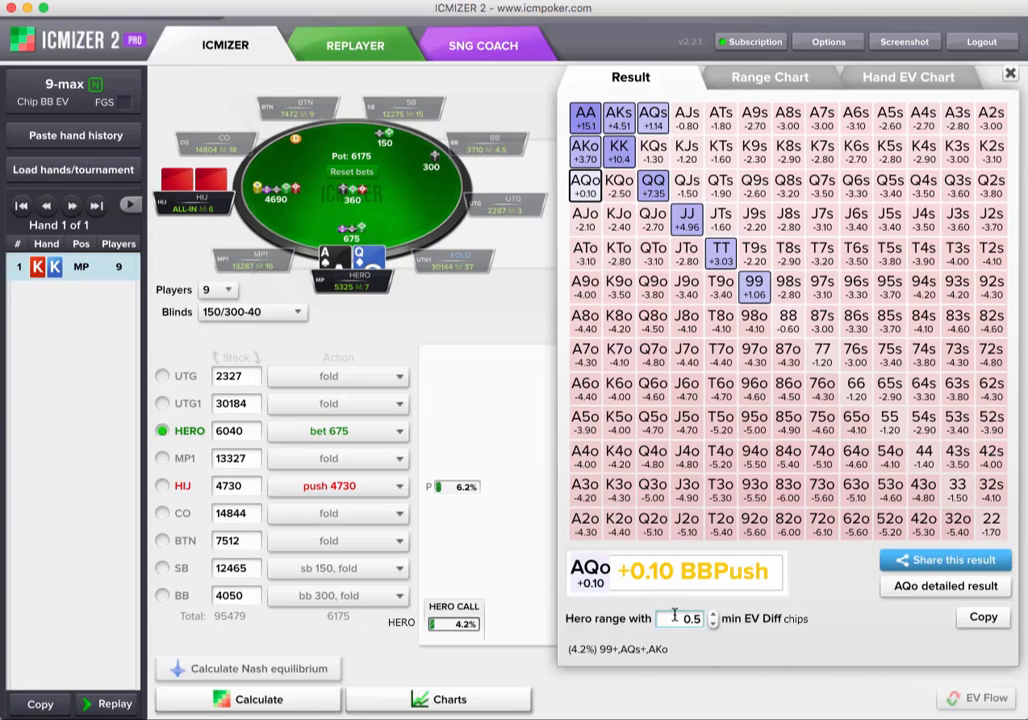
- Reset the minimum EV difference to 0.0 and return it to 0.5 to compare the hero ranges
left_click_drag(680, 617, 705, 619)
type("0.0")
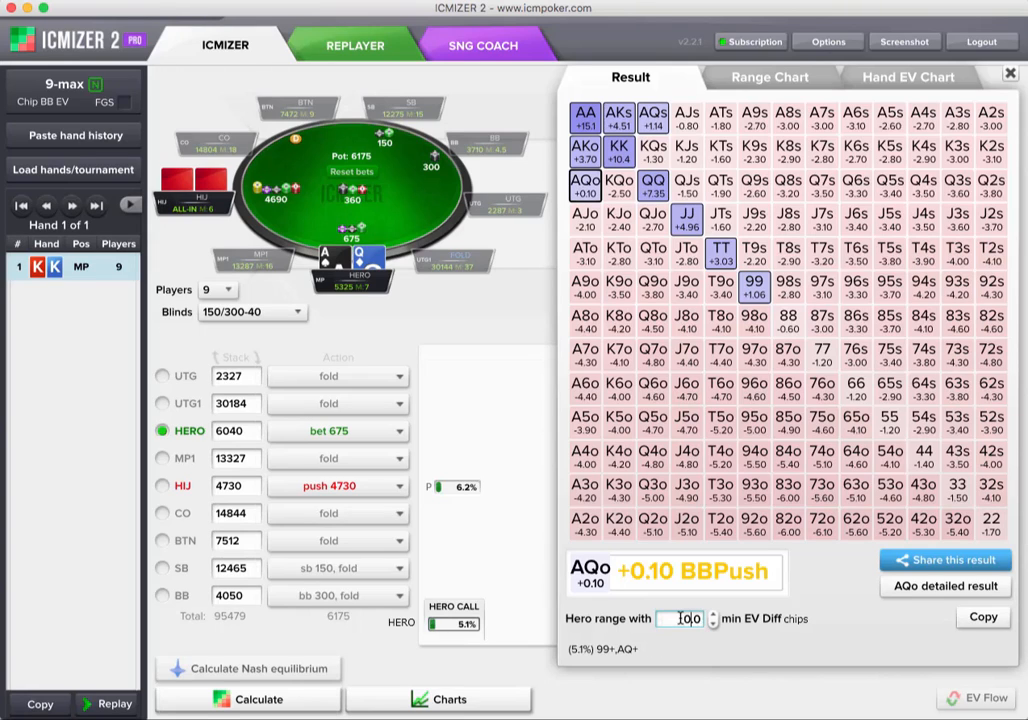
left_click(713, 623)
left_click(678, 617)
left_click_drag(683, 618, 704, 618)
type("0.5")
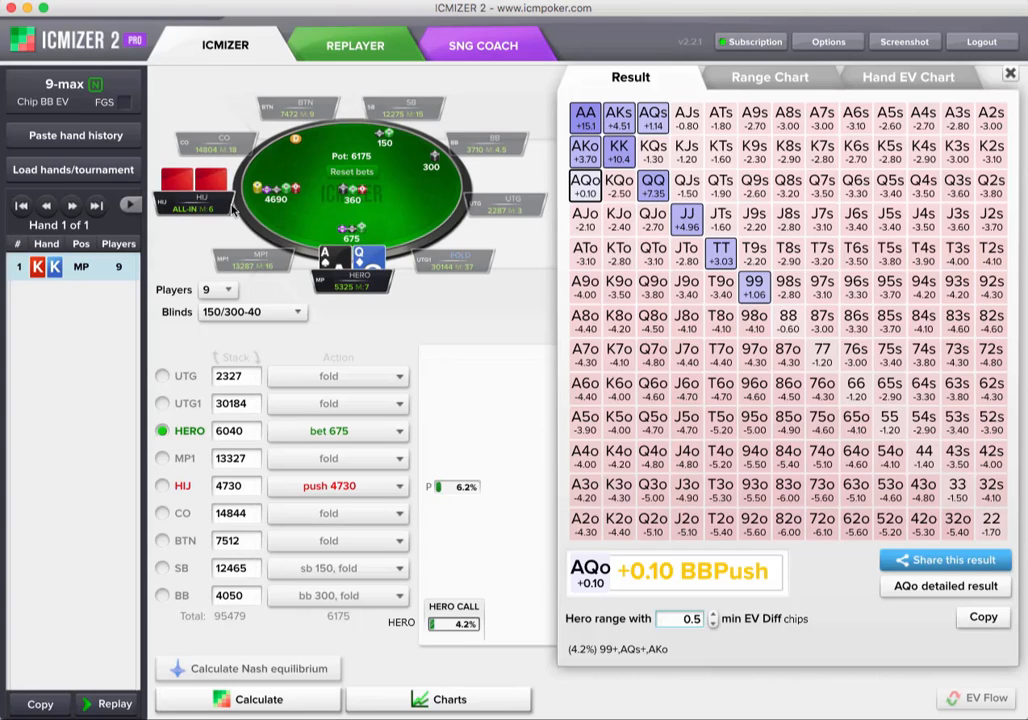
- Try adding A9s and the suited kings K9s+ to the HIJ player's pushing range, and remove them again
left_click(462, 488)
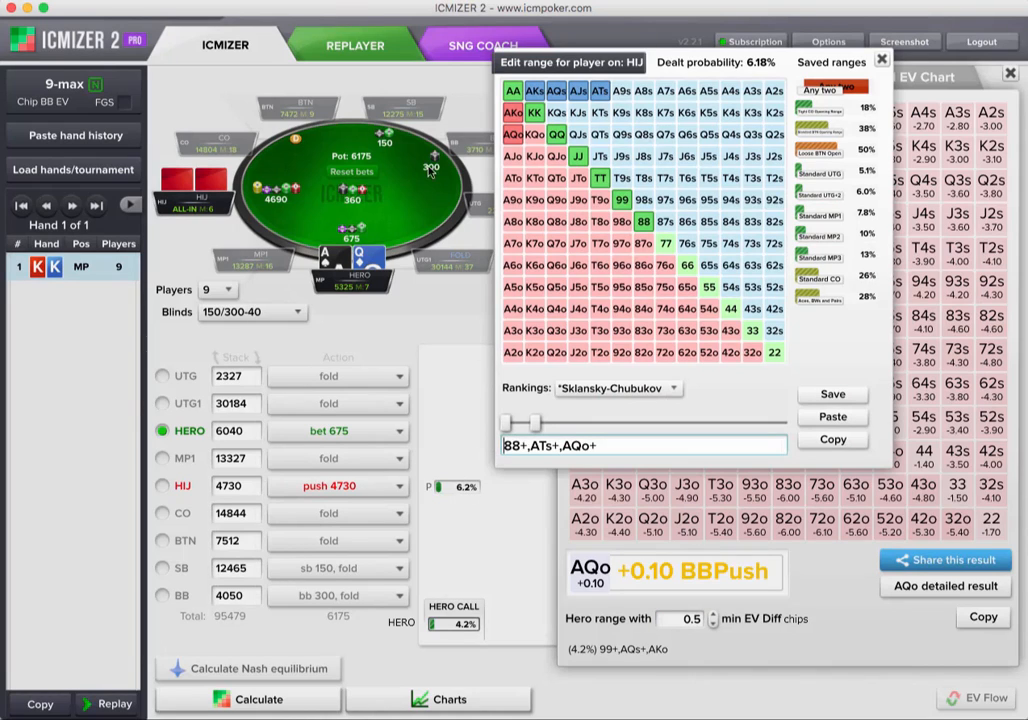
mouse_move(446, 494)
left_click(556, 112)
left_click(556, 112)
left_click(622, 91)
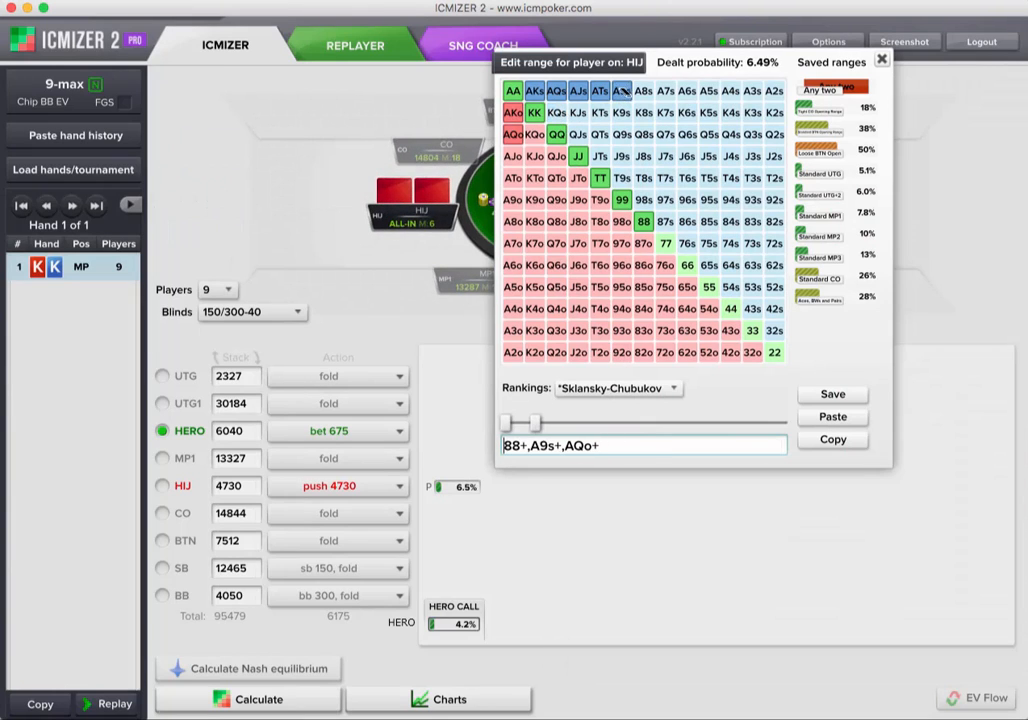
left_click(622, 91)
left_click(599, 112)
left_click(621, 112)
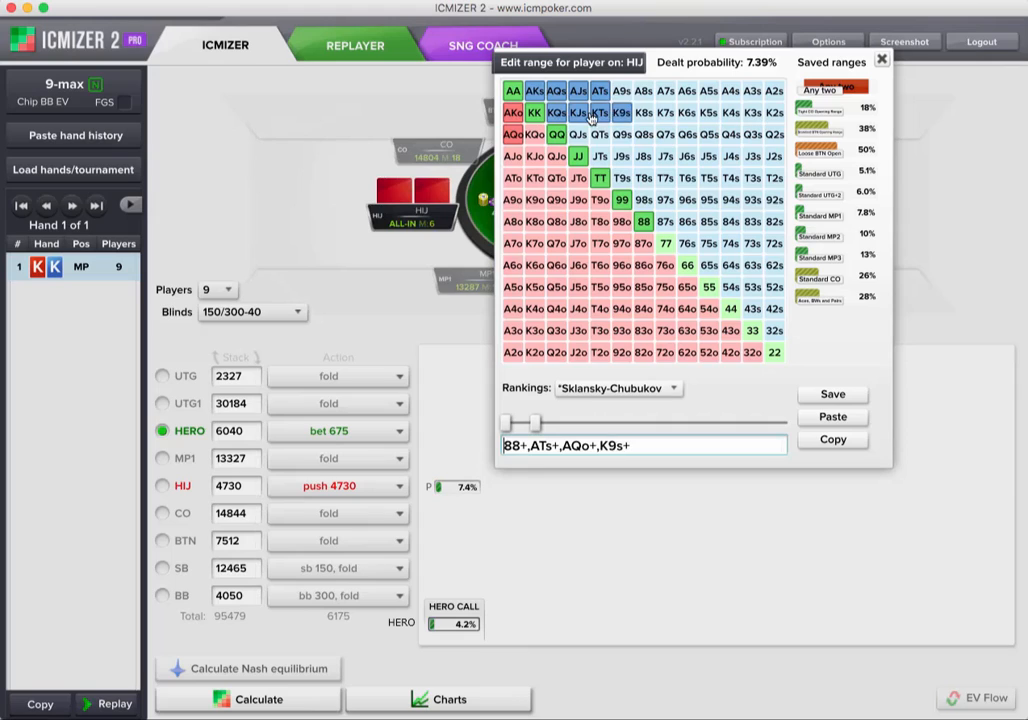
left_click(595, 113)
left_click(585, 112)
left_click(576, 114)
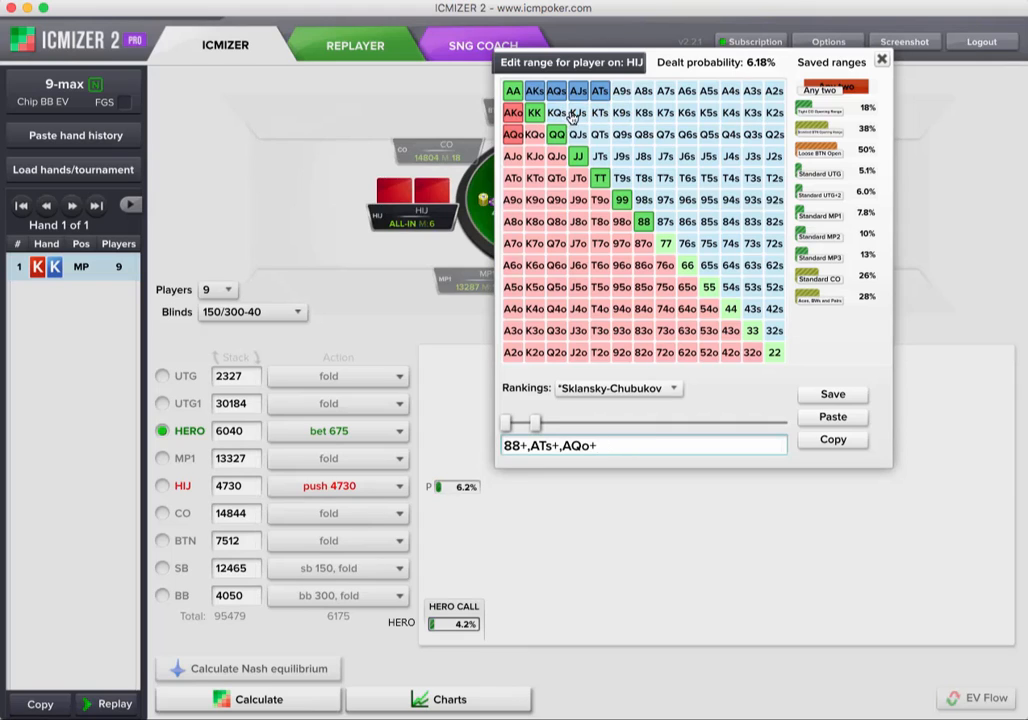
- Try adding KQs, KJs and KTs to the HIJ pushing range, remove them again and close the range editor
left_click(560, 113)
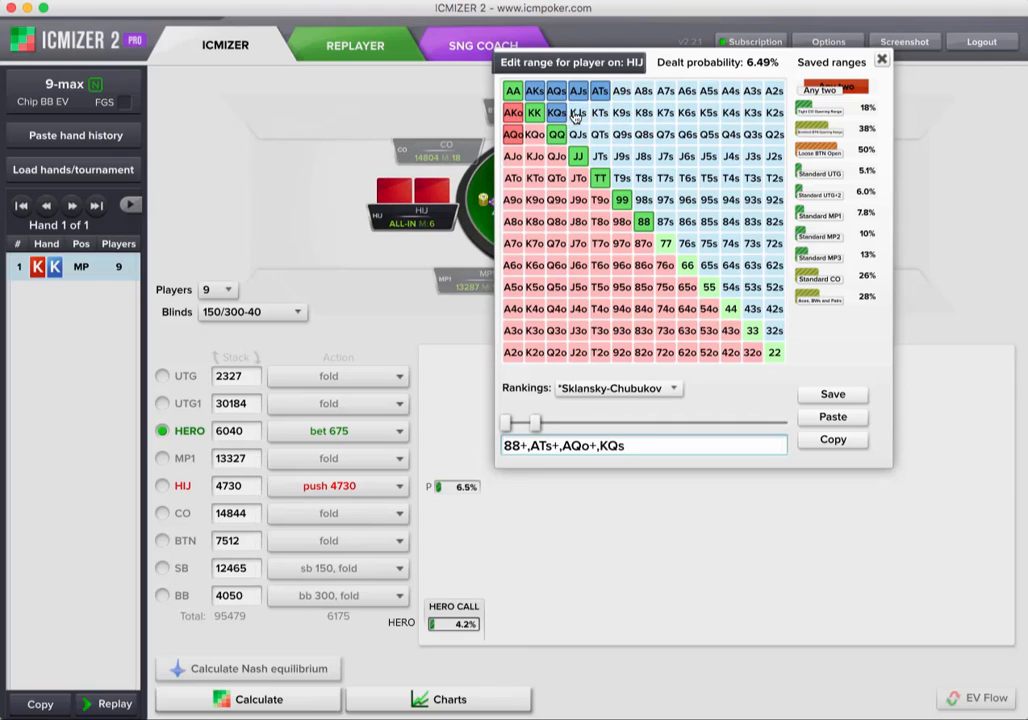
left_click(578, 113)
left_click(599, 113)
left_click(599, 113)
left_click(578, 113)
left_click(557, 113)
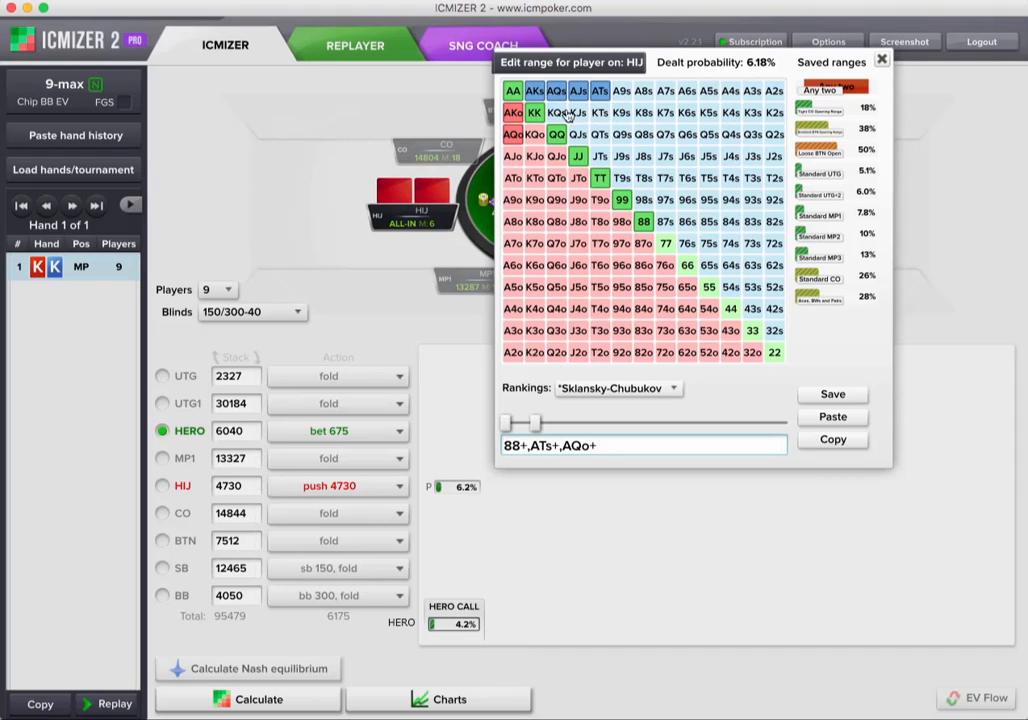
left_click(556, 113)
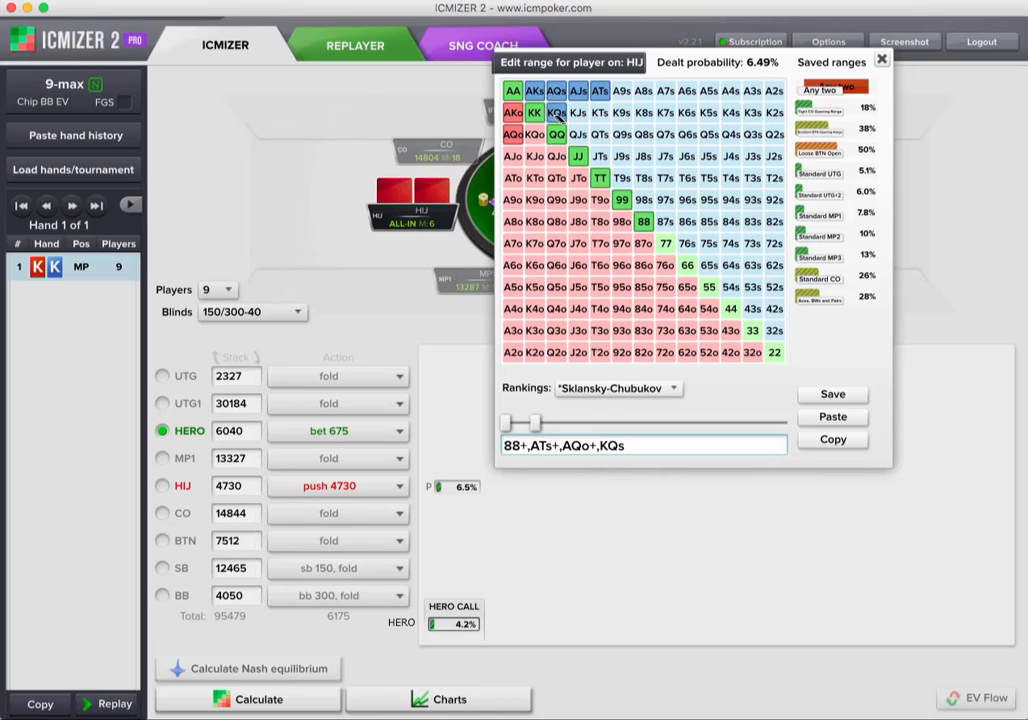
left_click(557, 113)
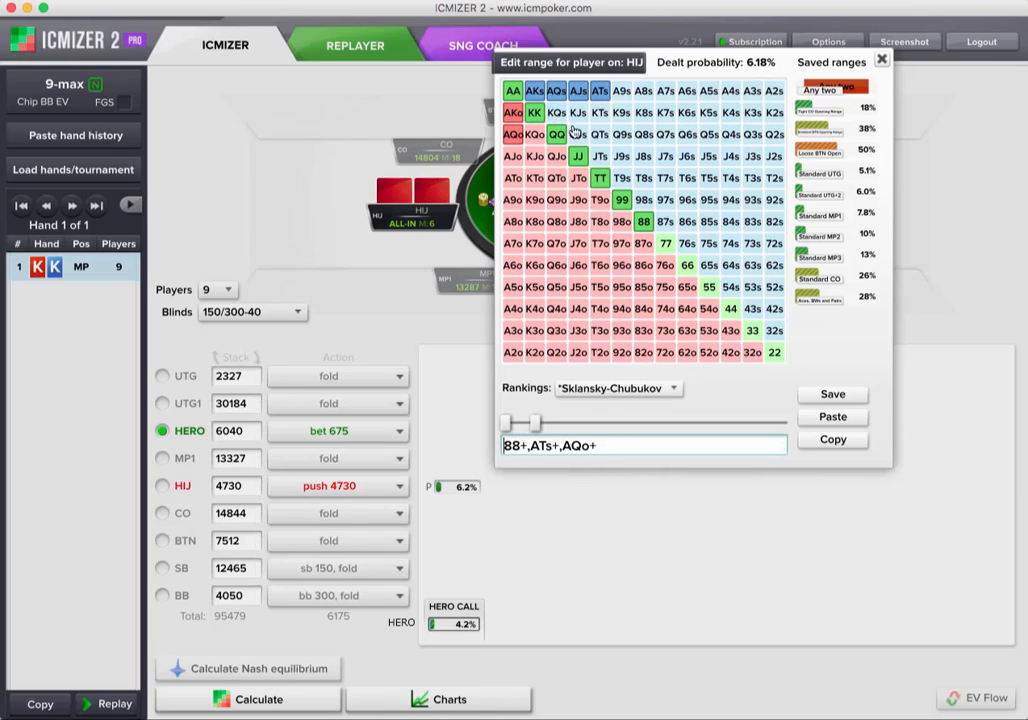
left_click(882, 59)
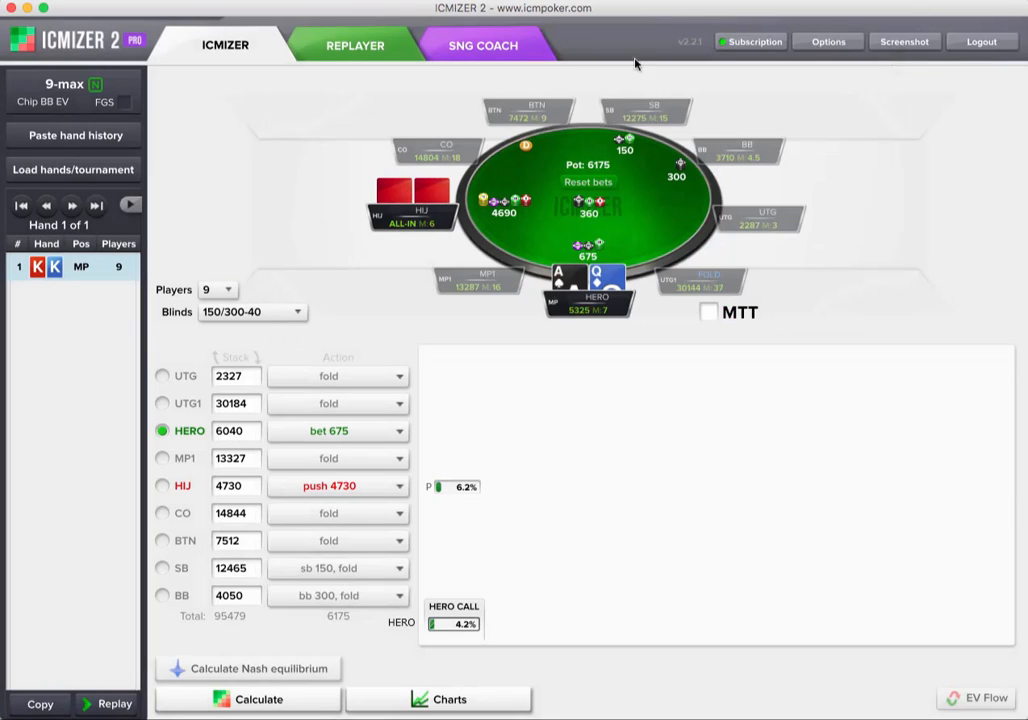
- Change the blind level to 100/200-25
left_click(858, 0)
left_click(865, 7)
left_click(267, 316)
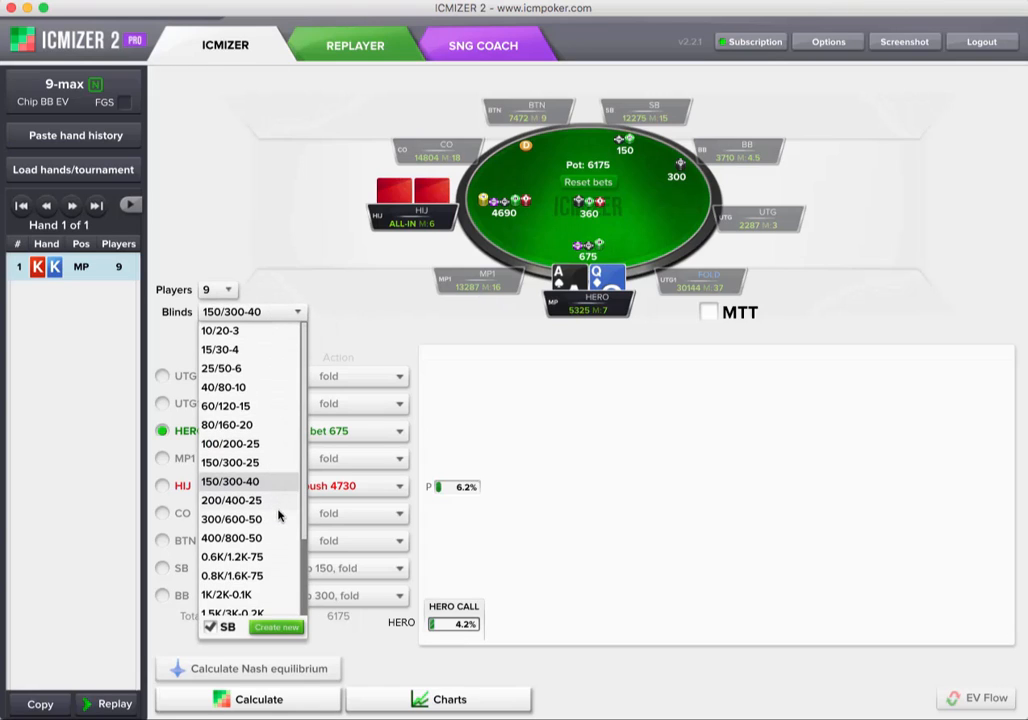
left_click(266, 446)
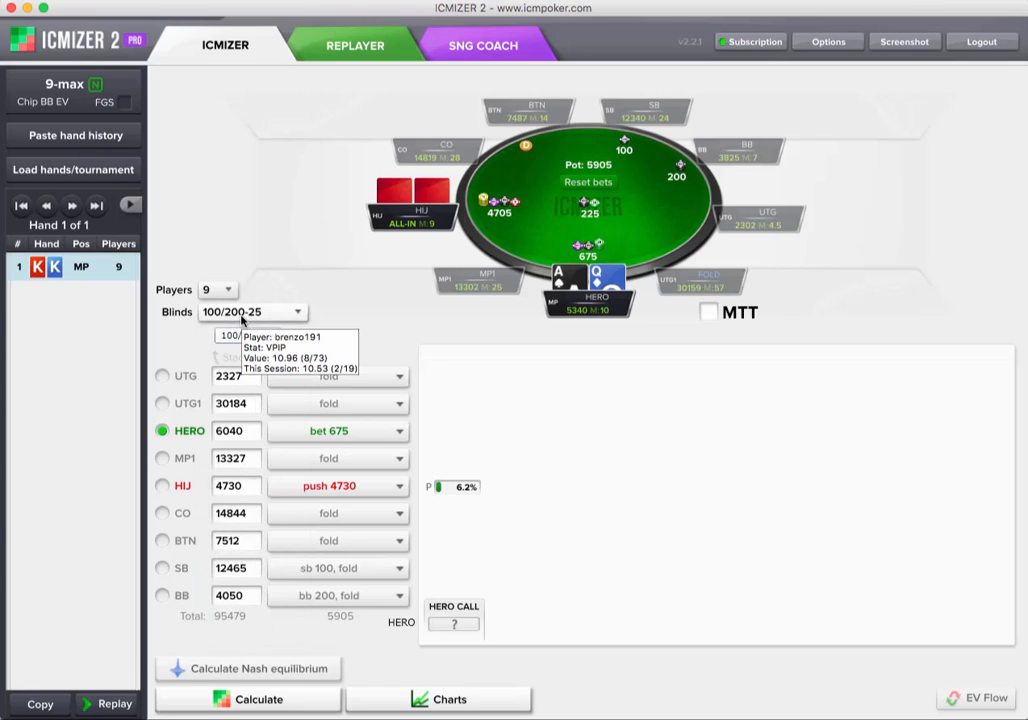
- Set the stacks of all nine players, from UTG to BB, to 2000 chips
double_click(248, 374)
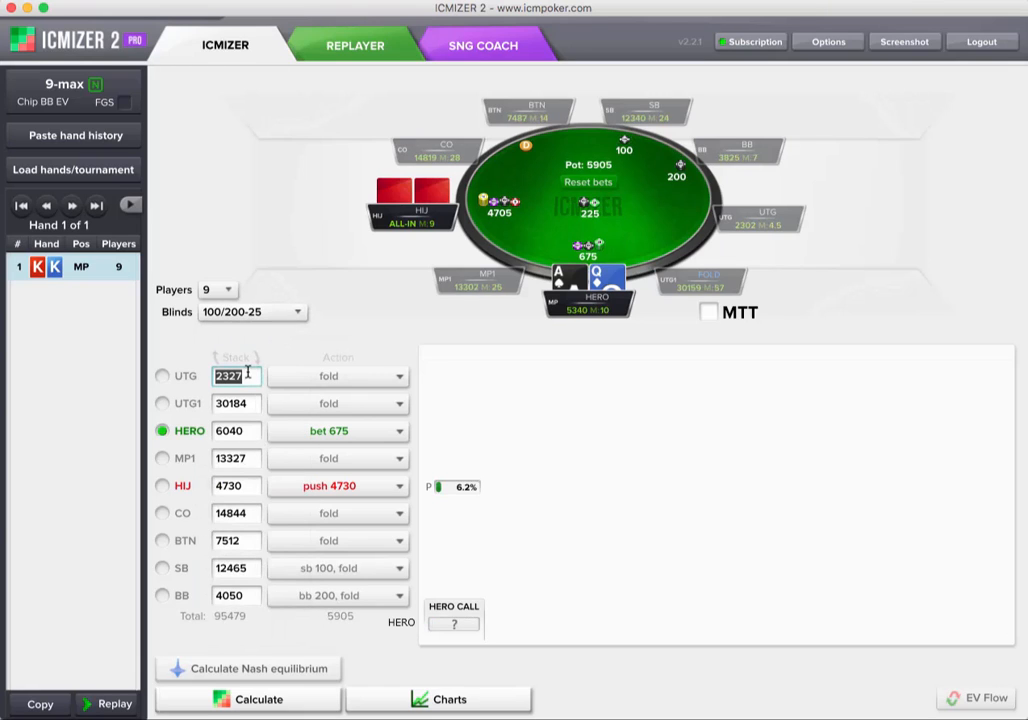
type("2000")
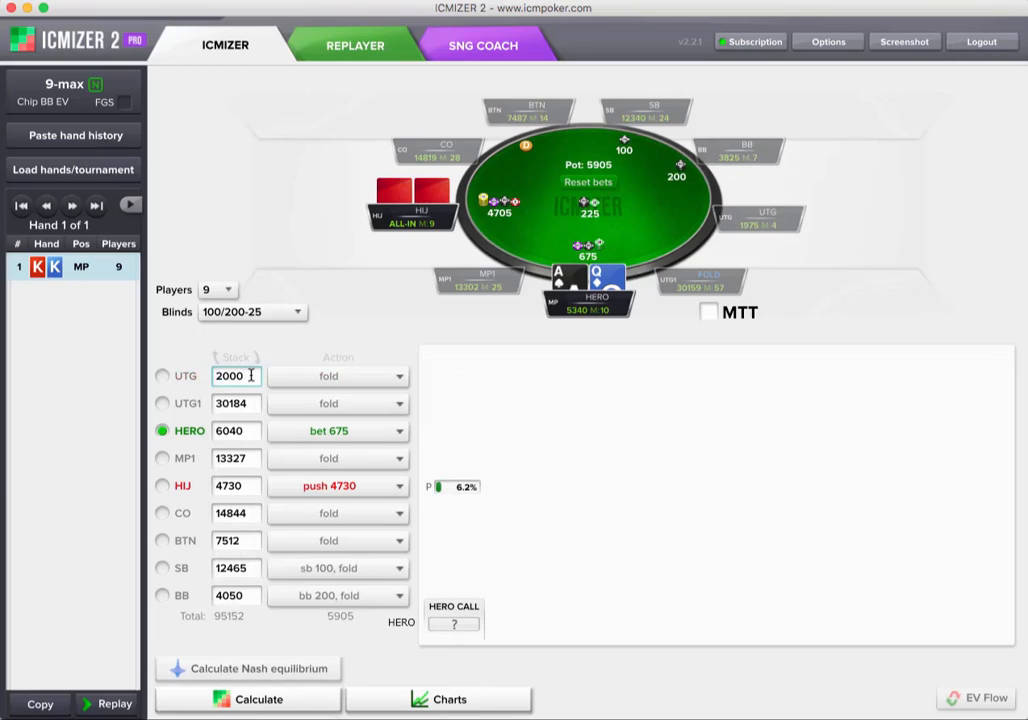
double_click(250, 375)
key("ctrl+c")
key("Tab")
key("ctrl+v")
key("Tab")
key("ctrl+v")
key("Tab")
key("ctrl+v")
key("Tab")
key("ctrl+v")
key("Tab")
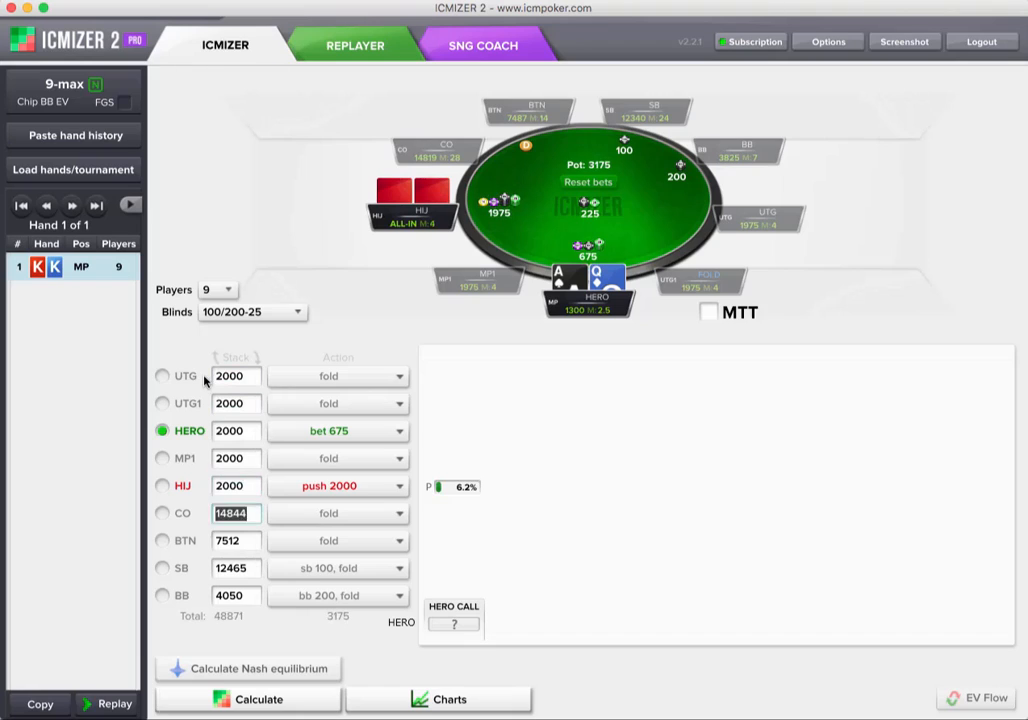
key("ctrl+v")
key("Tab")
key("ctrl+v")
key("Tab")
key("ctrl+v")
key("Tab")
key("ctrl+v")
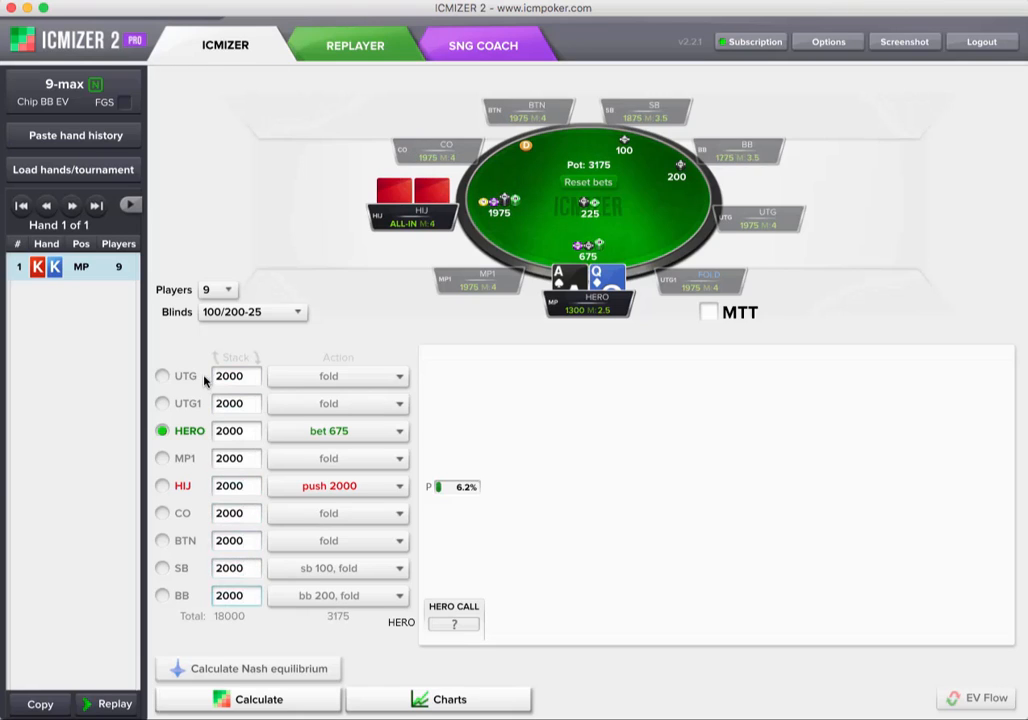
- Clear Hero's 675 bet and the HIJ player's all-in push, leaving Hero without an action
left_click(330, 433)
left_click(303, 500)
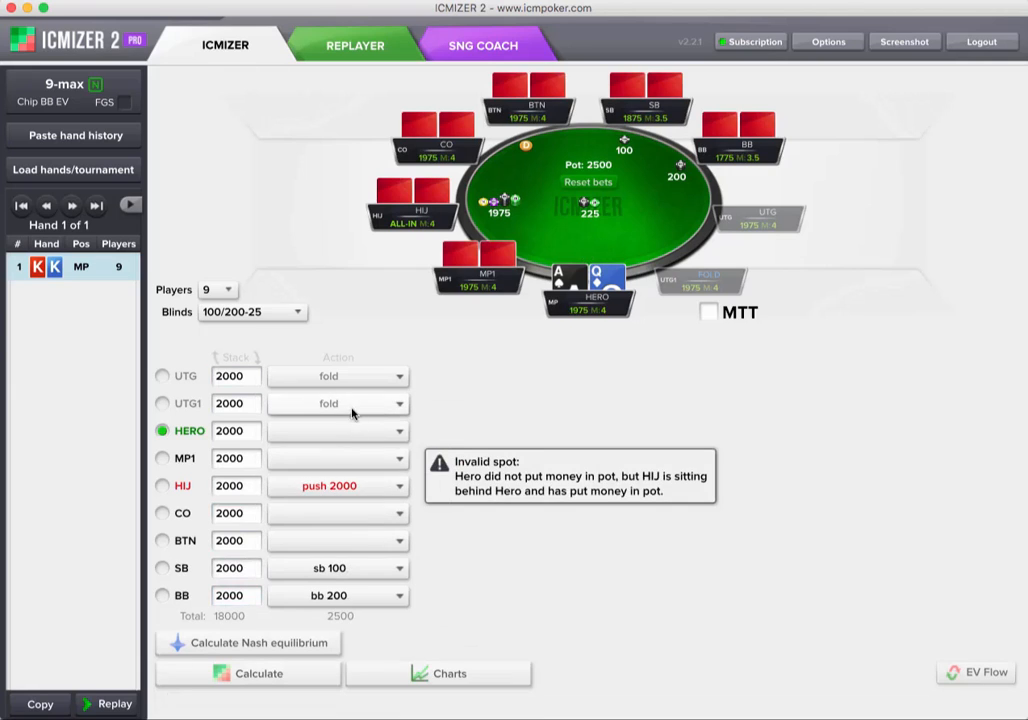
left_click(352, 488)
left_click(299, 553)
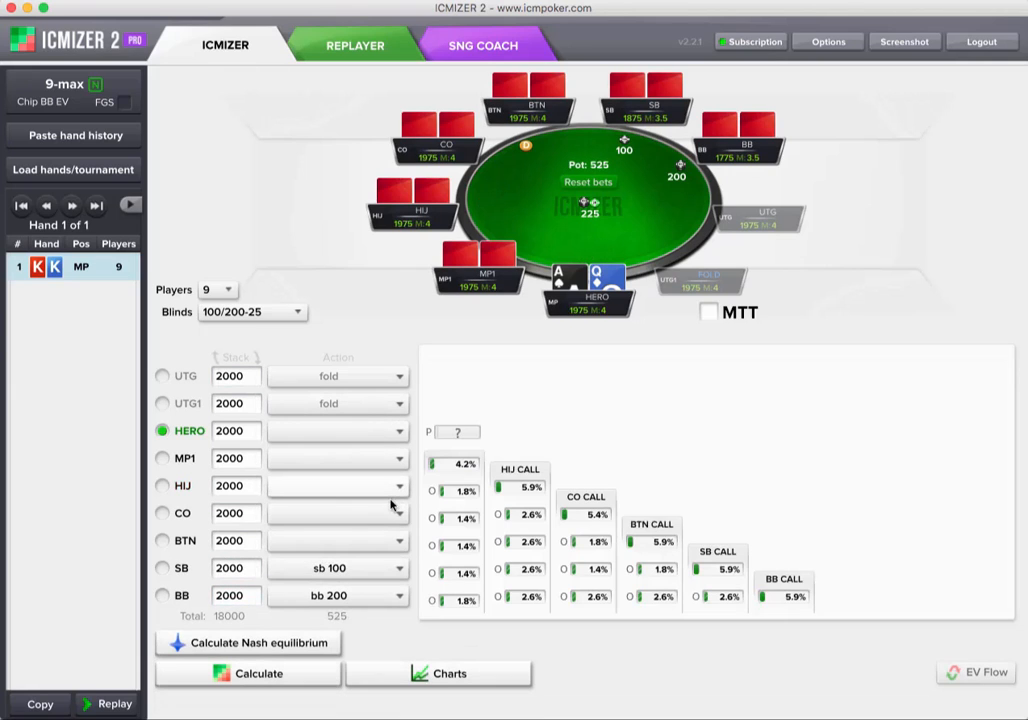
left_click(340, 431)
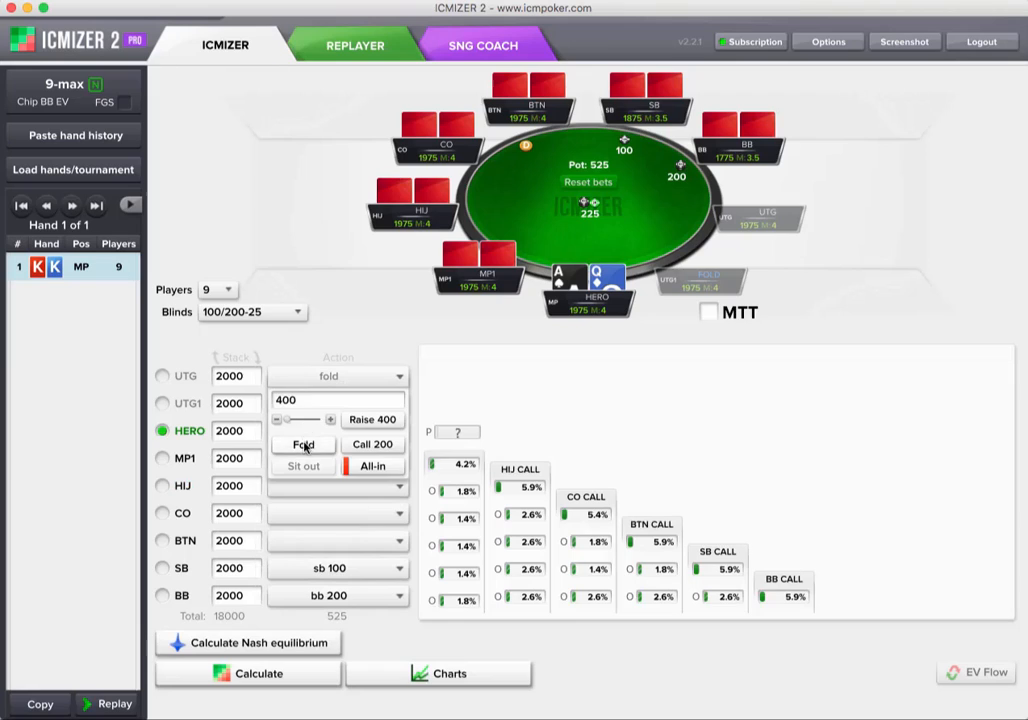
left_click(303, 445)
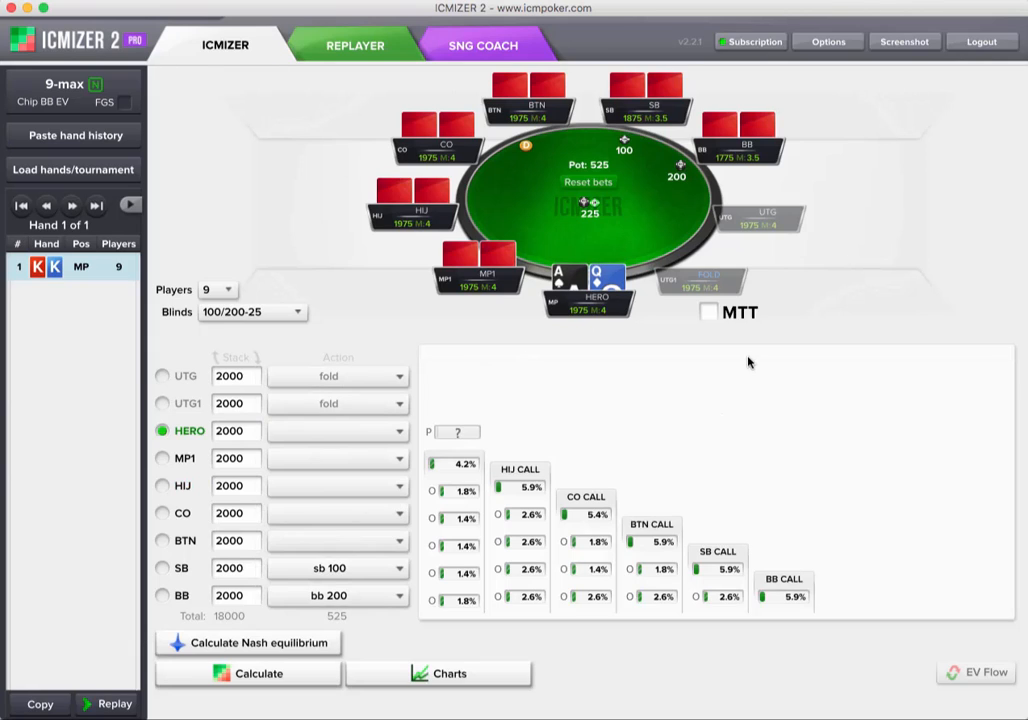
- Move Hero to the UTG position and set Hero's hand to T8s
left_click(163, 377)
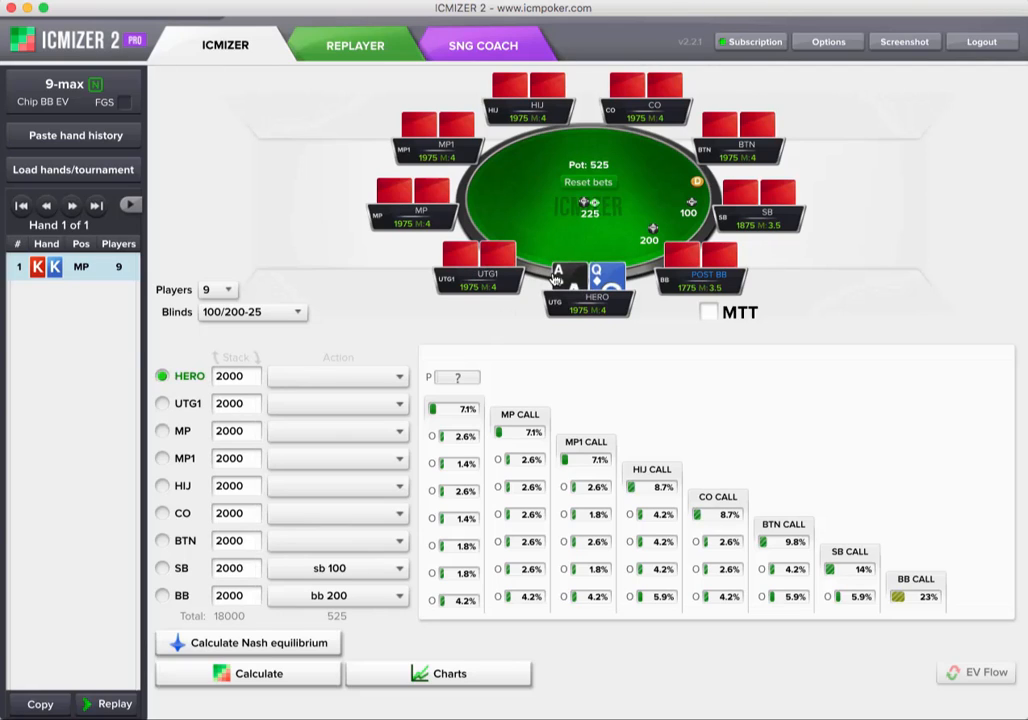
mouse_move(592, 287)
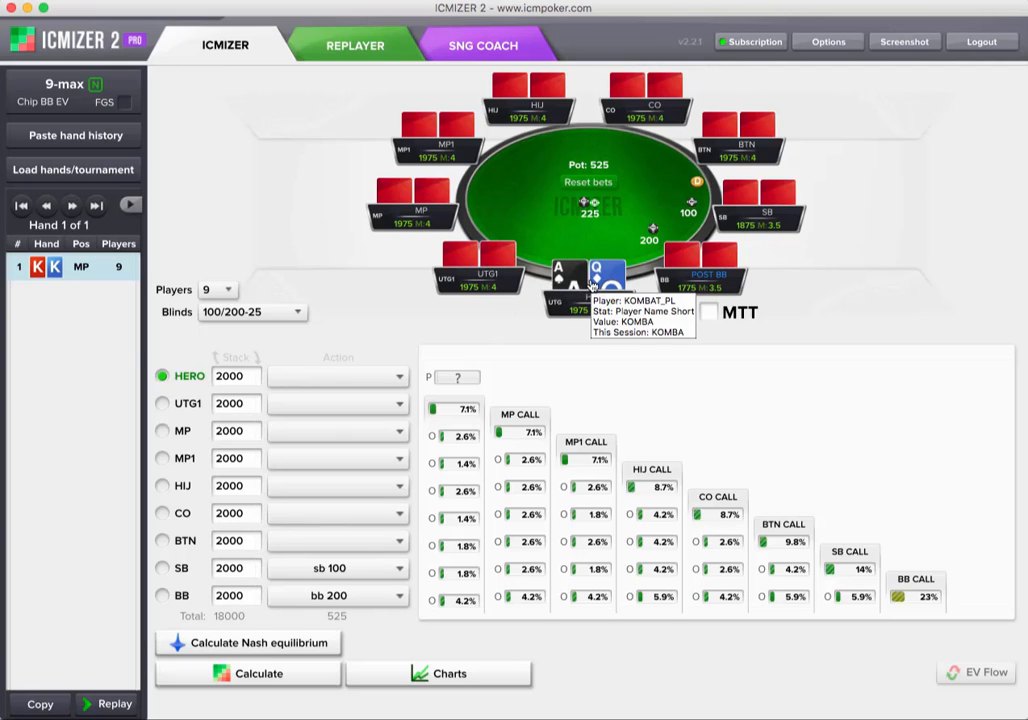
left_click(590, 285)
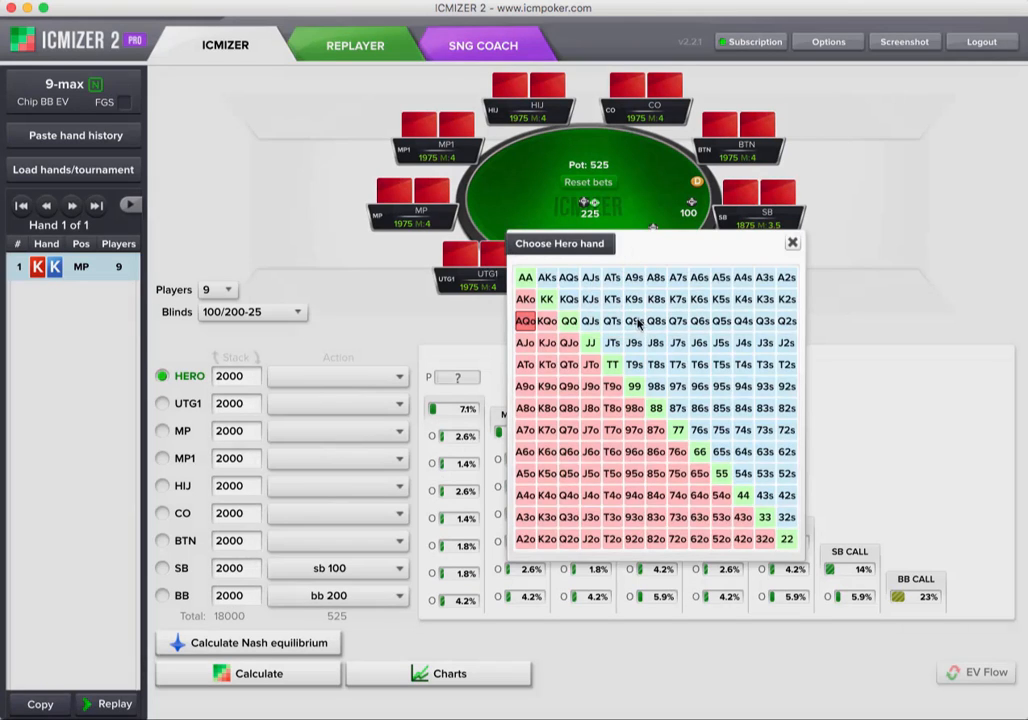
left_click(635, 322)
left_click(590, 285)
left_click(654, 379)
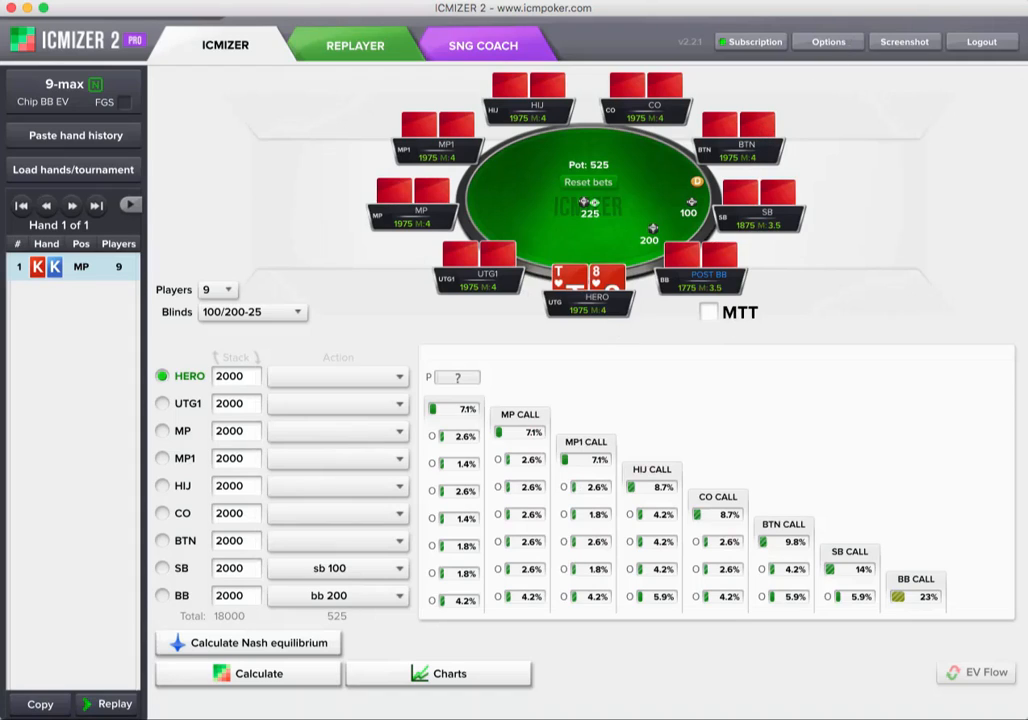
- Calculate the Nash equilibrium ranges for Hero's UTG push, and calculate the result grid for Hero's hands
left_click(860, 0)
left_click(868, 9)
left_click(258, 643)
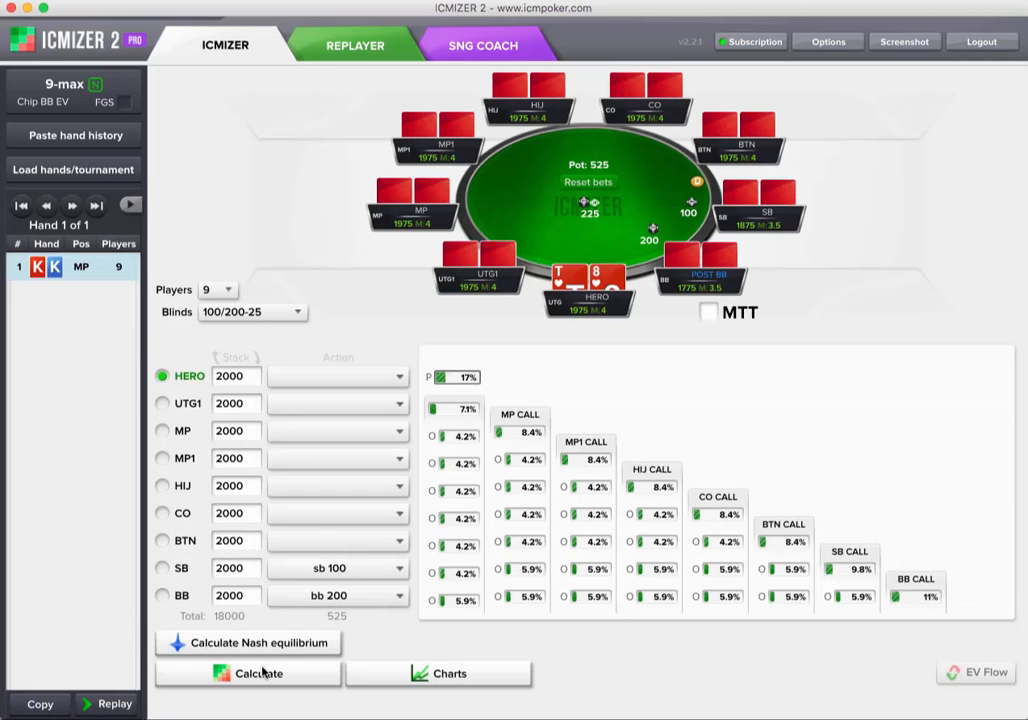
left_click(262, 676)
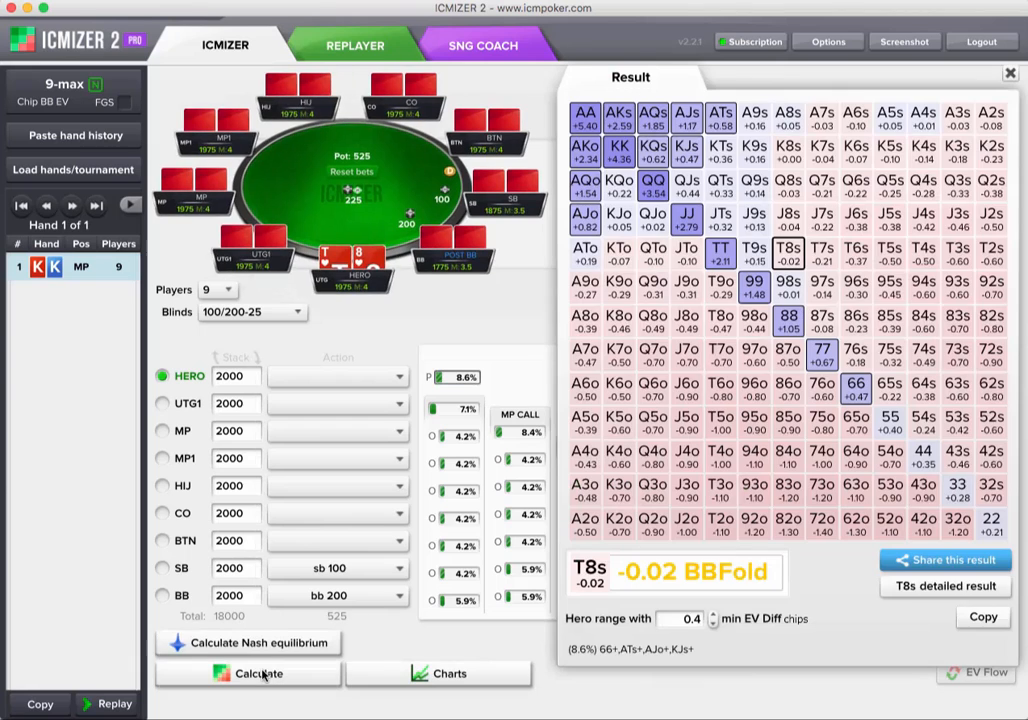
- Set the Hero range's minimum EV Diff to 0.0 and check the results of 98s, A4s and AJs
left_click_drag(673, 620, 728, 625)
type("0.0")
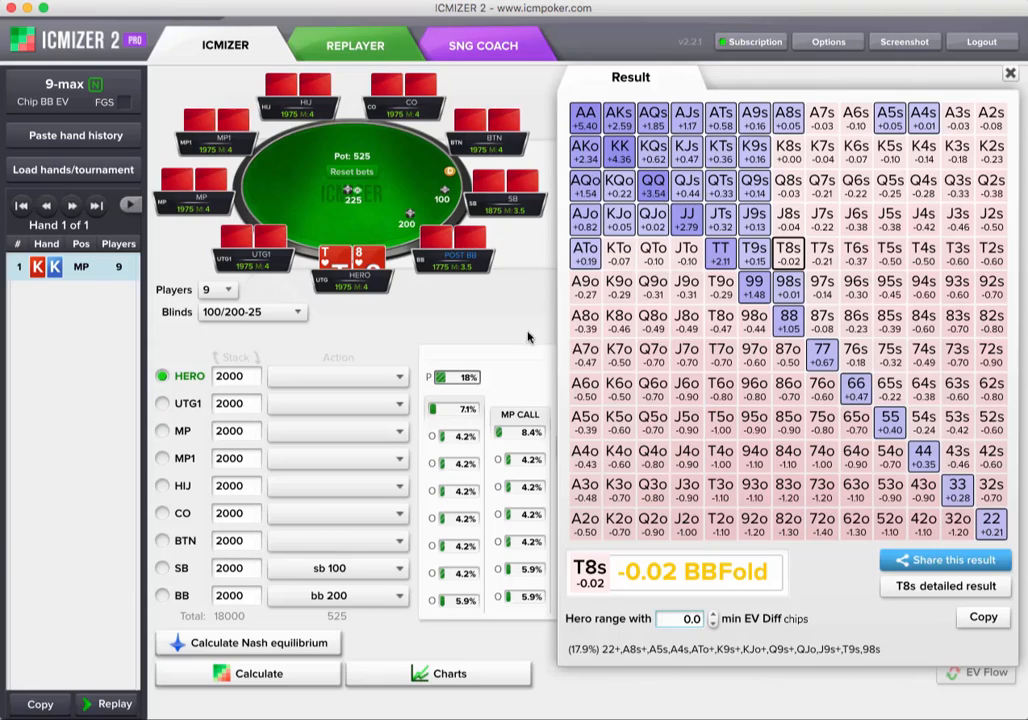
mouse_move(464, 380)
left_click(788, 290)
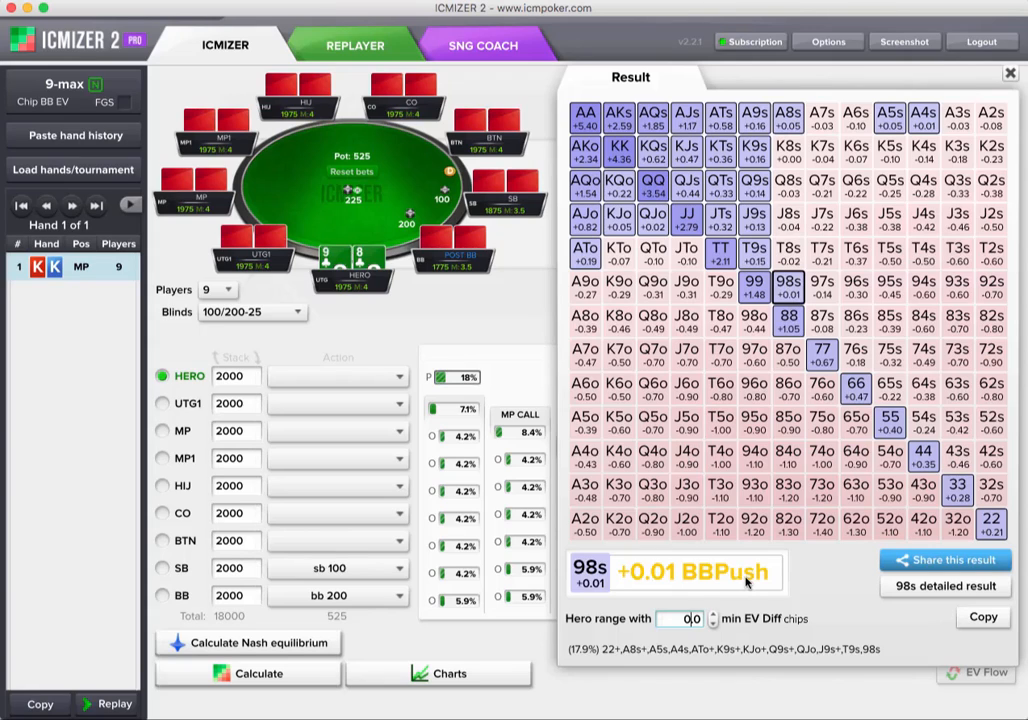
left_click(921, 116)
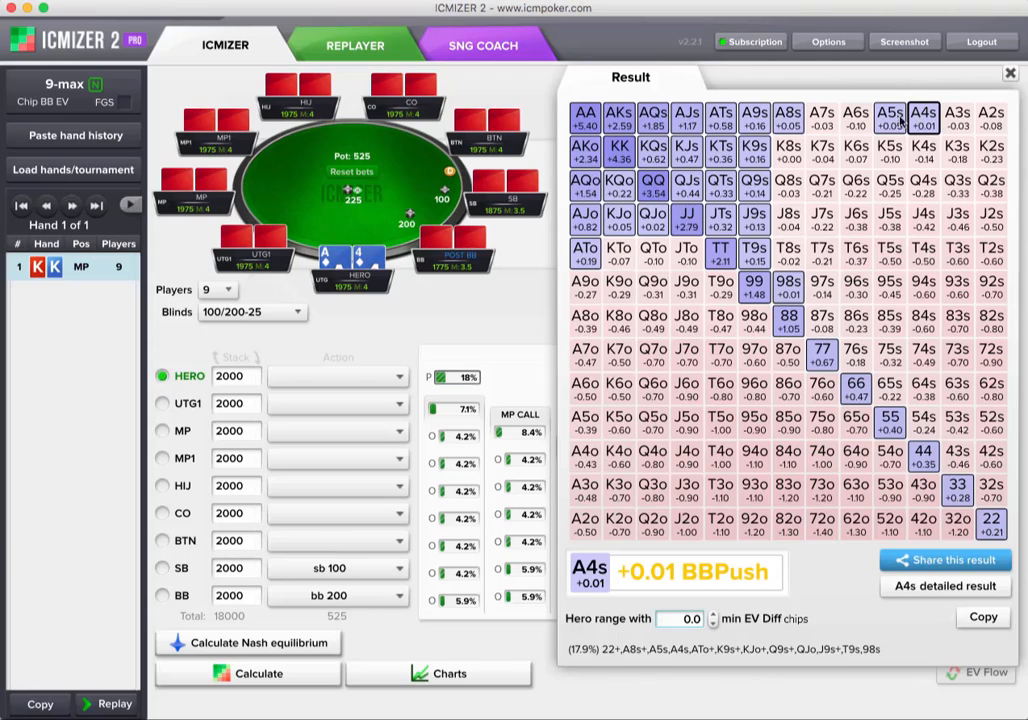
left_click(686, 116)
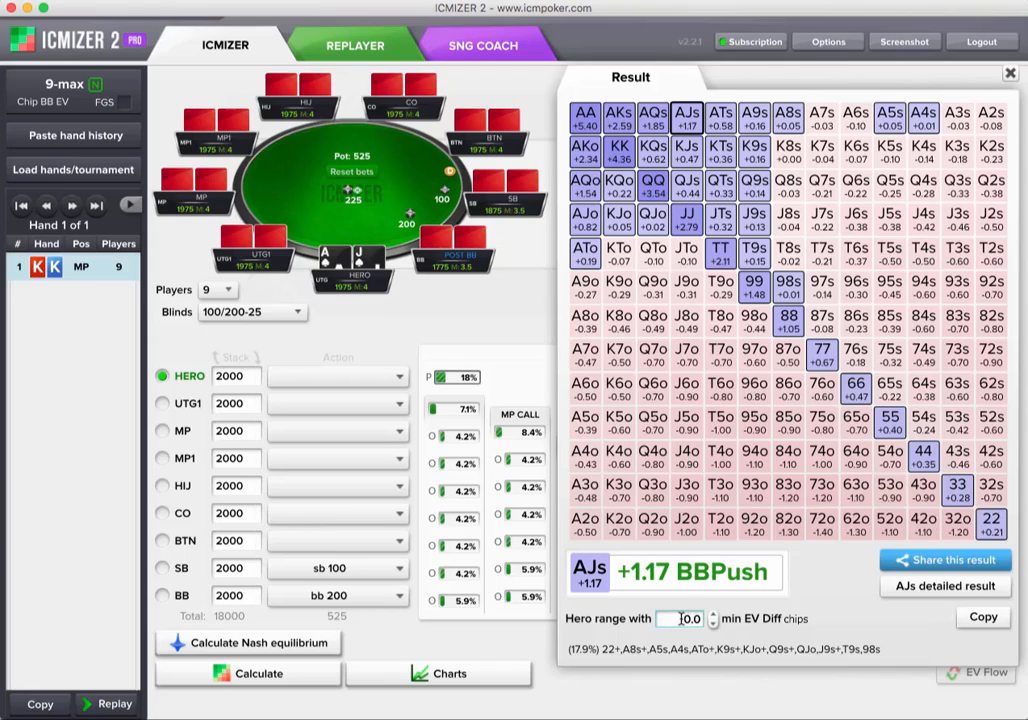
- Set the minimum EV Diff to 0.1 and check the results of 98s, A5s, A4s and A8s
left_click_drag(682, 620, 707, 620)
type("0.")
key("Return")
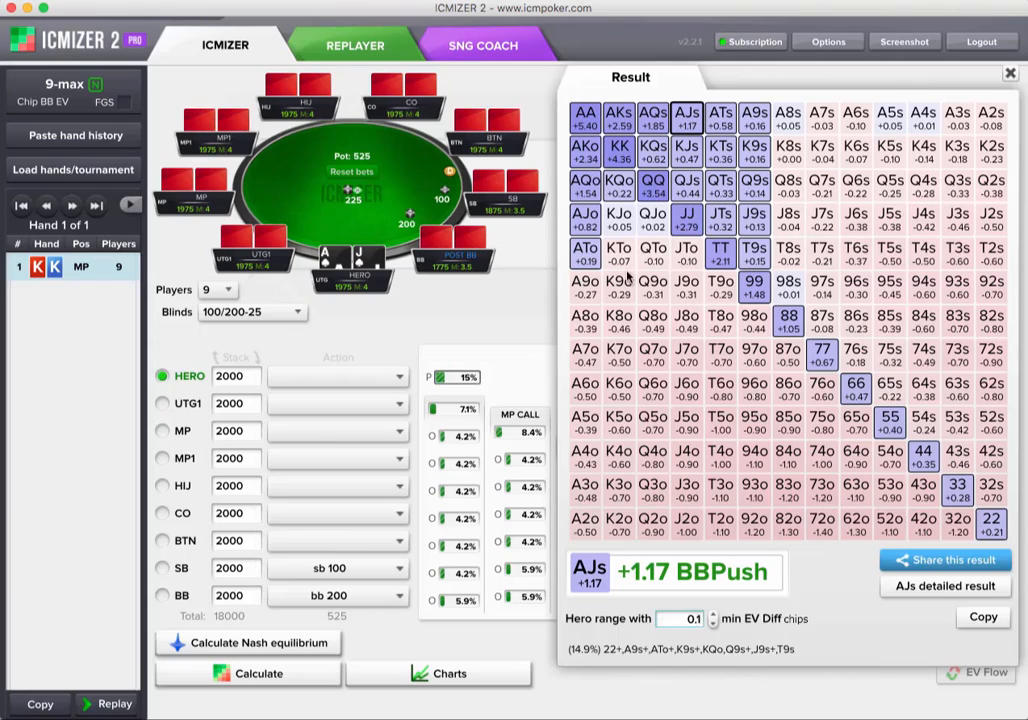
left_click(788, 286)
left_click(890, 116)
left_click(923, 116)
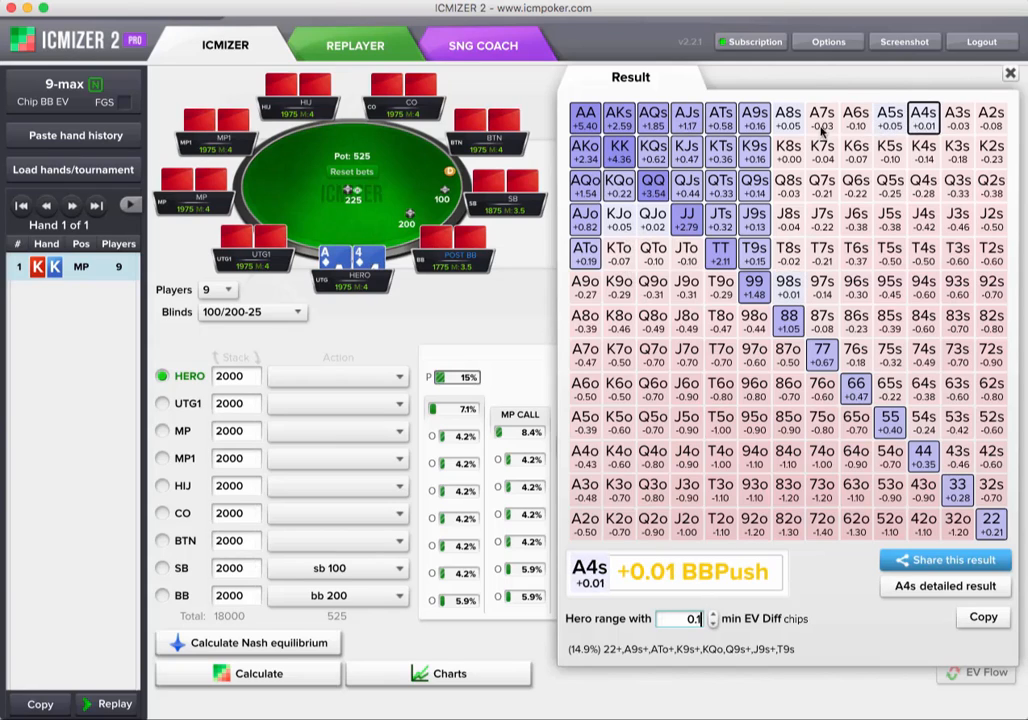
left_click(793, 120)
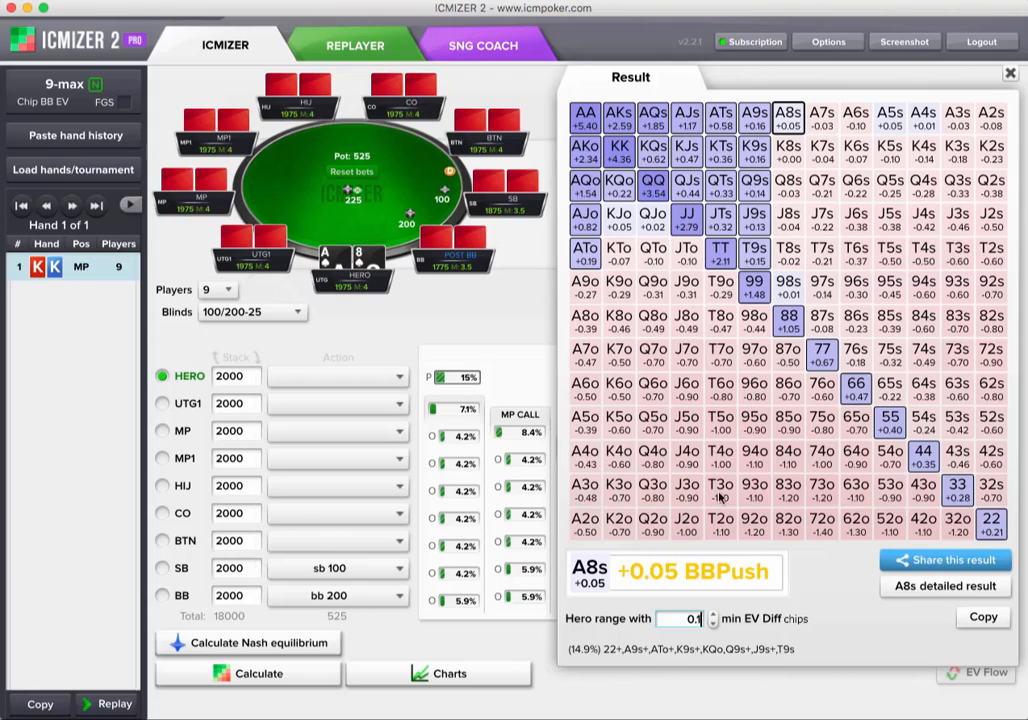
- Try a minimum EV Diff of 0.05 and check the results of A8s, A5s and KJo
key("BackSpace")
key("BackSpace")
type(".05")
key("BackSpace")
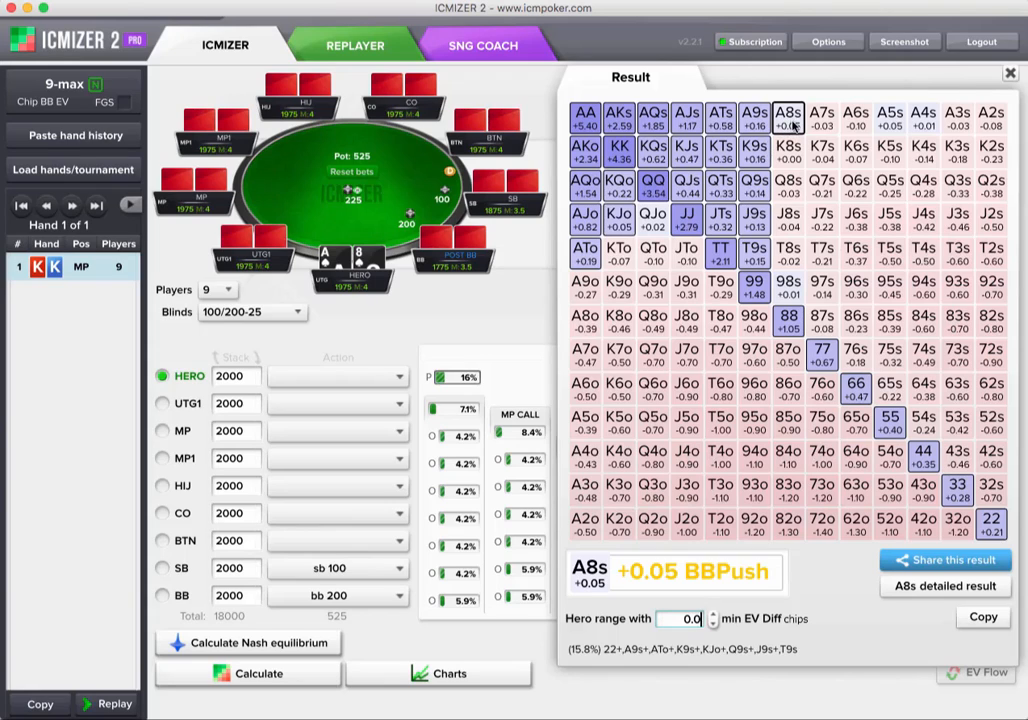
left_click(889, 118)
left_click(789, 119)
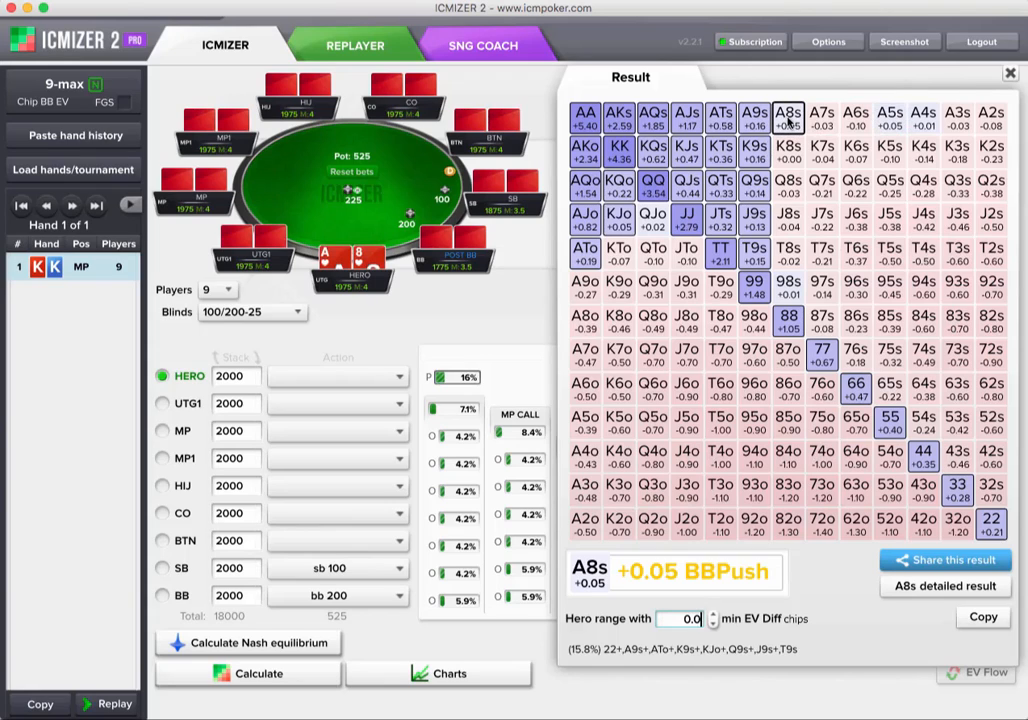
left_click(889, 118)
left_click(619, 220)
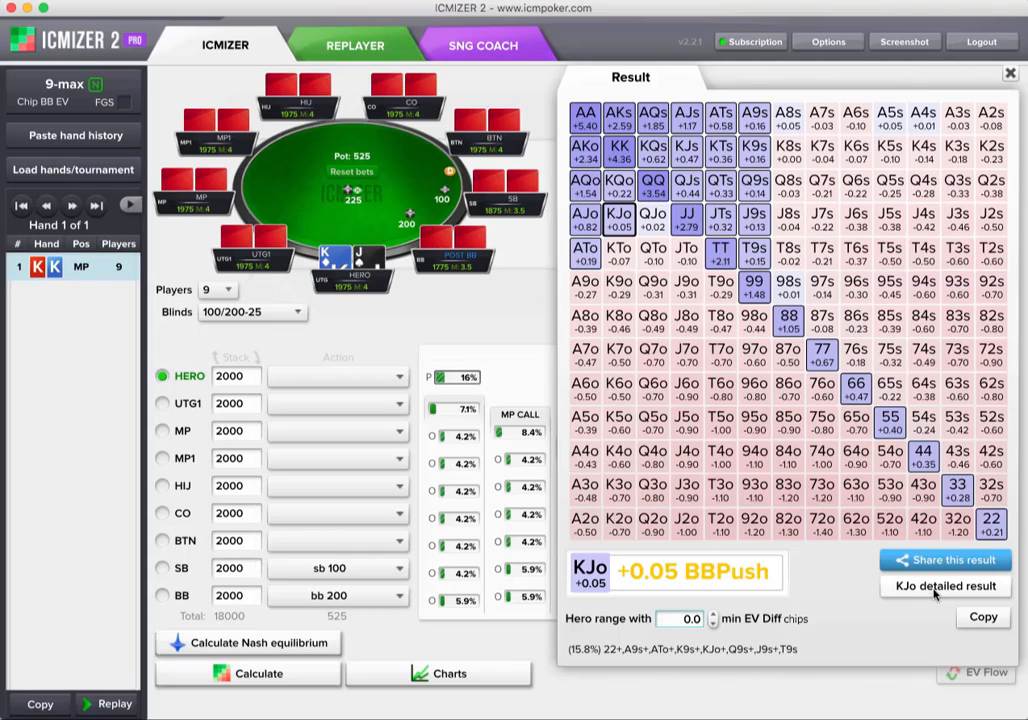
- Set the Hero range's minimum EV Diff back to 0.0
left_click_drag(690, 619, 735, 621)
type("1")
type("0")
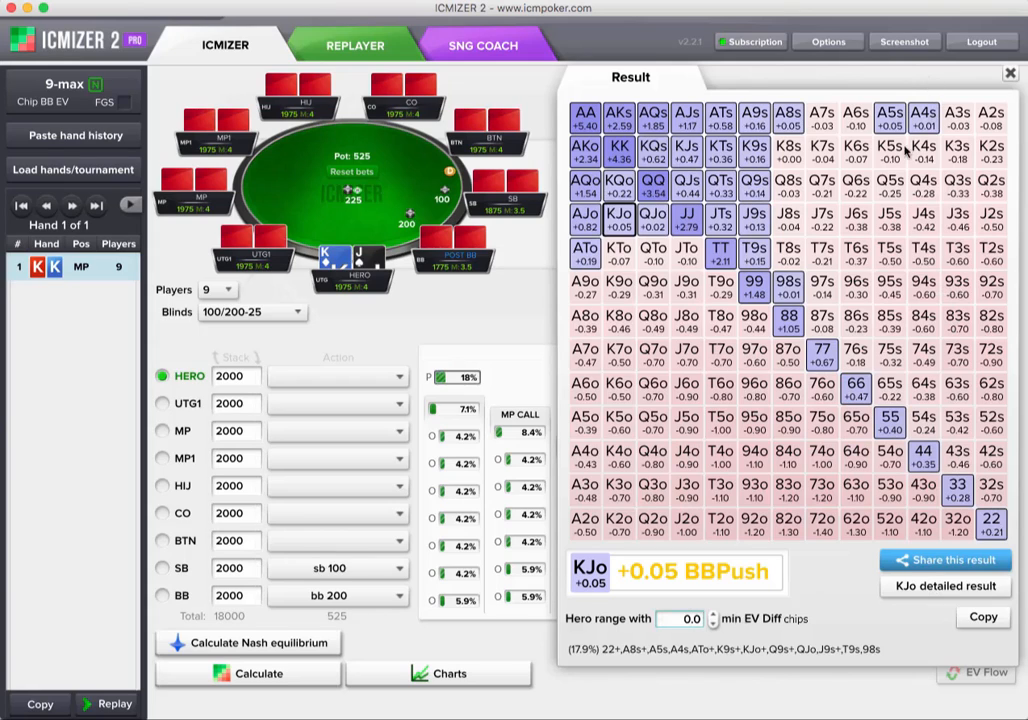
- Open the detailed result for 98s, examine its EV and probability breakdown and Hero's bust probability, and close it
left_click(797, 285)
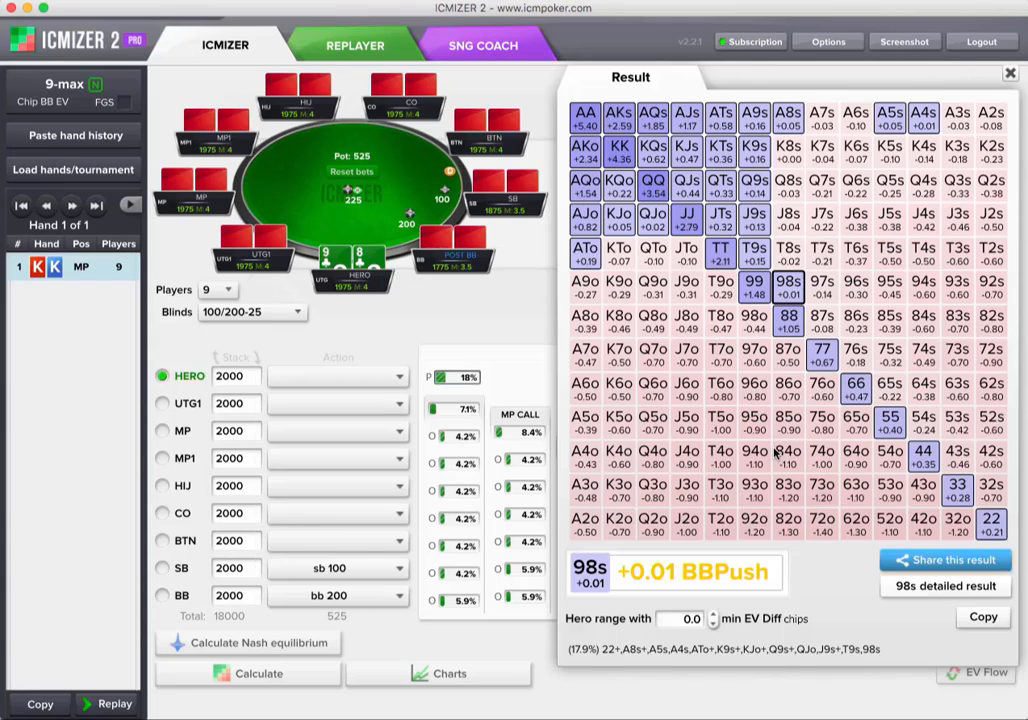
left_click(940, 586)
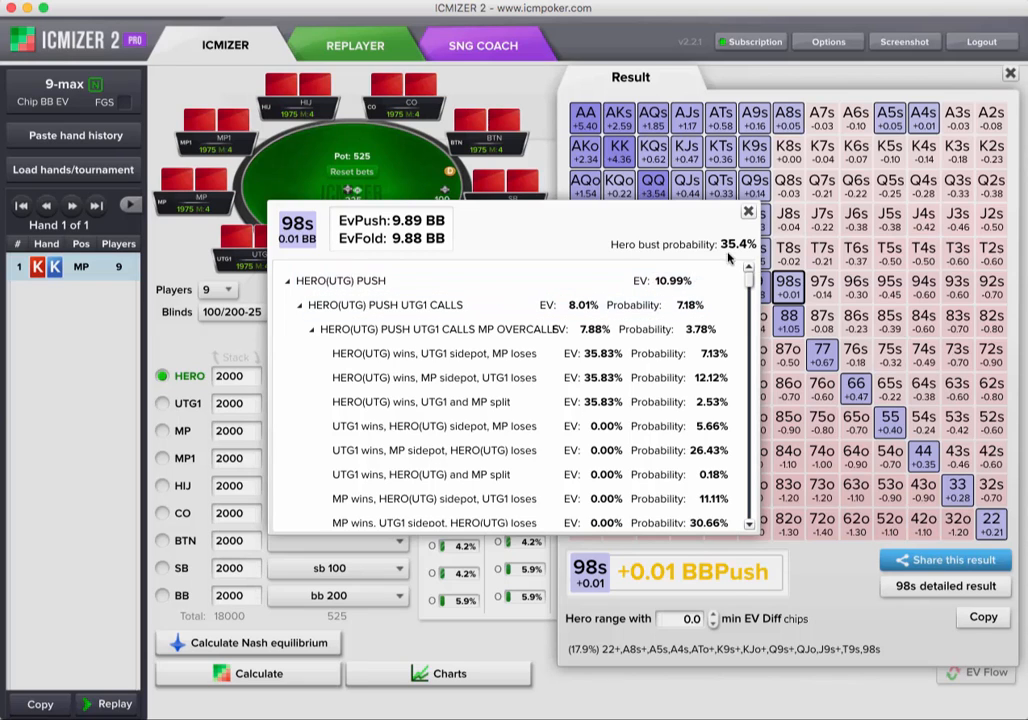
scroll(742, 268, "down", 3)
scroll(750, 278, "up", 1)
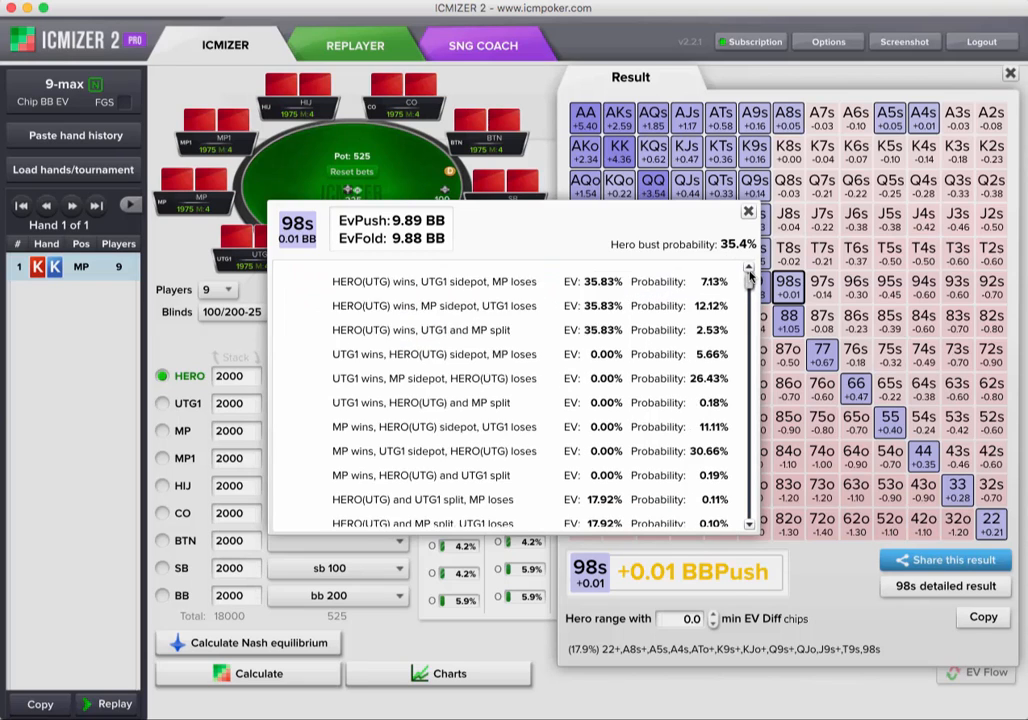
scroll(750, 278, "up", 3)
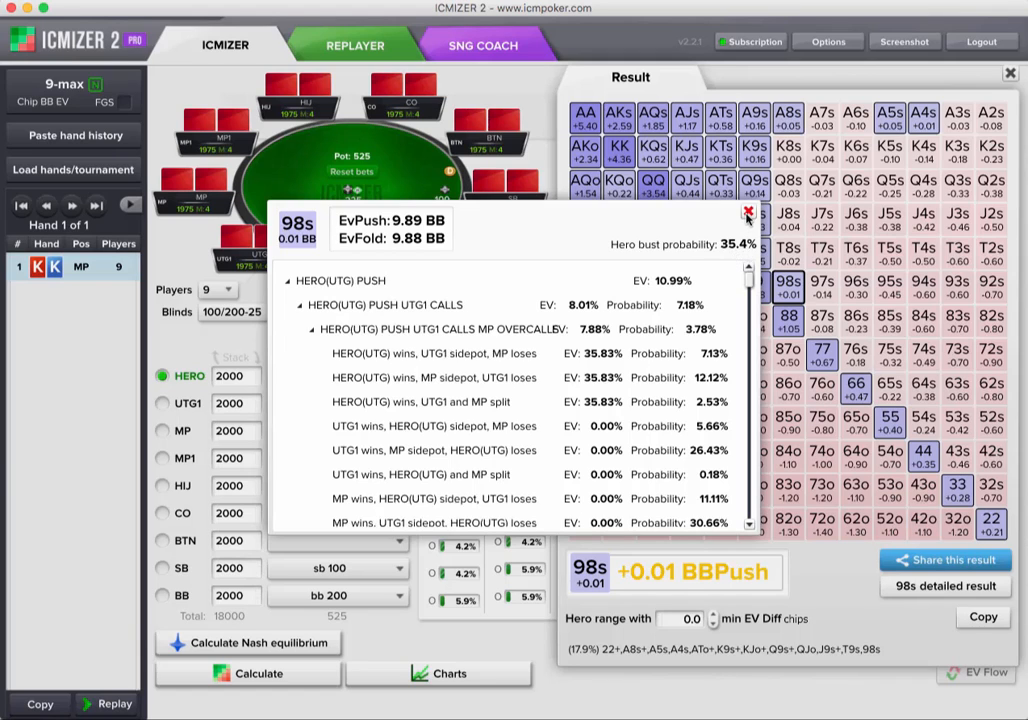
left_click(748, 214)
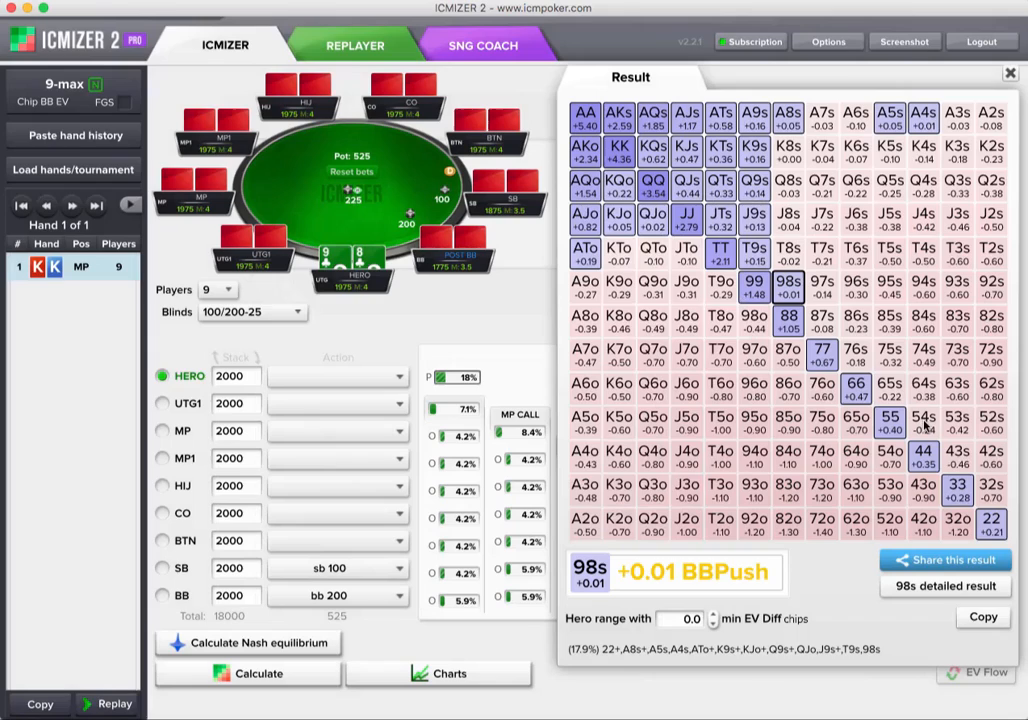
- Examine the detailed results of 22 and 66, reading the breakdown of 22 through to the fold outcomes
left_click(993, 525)
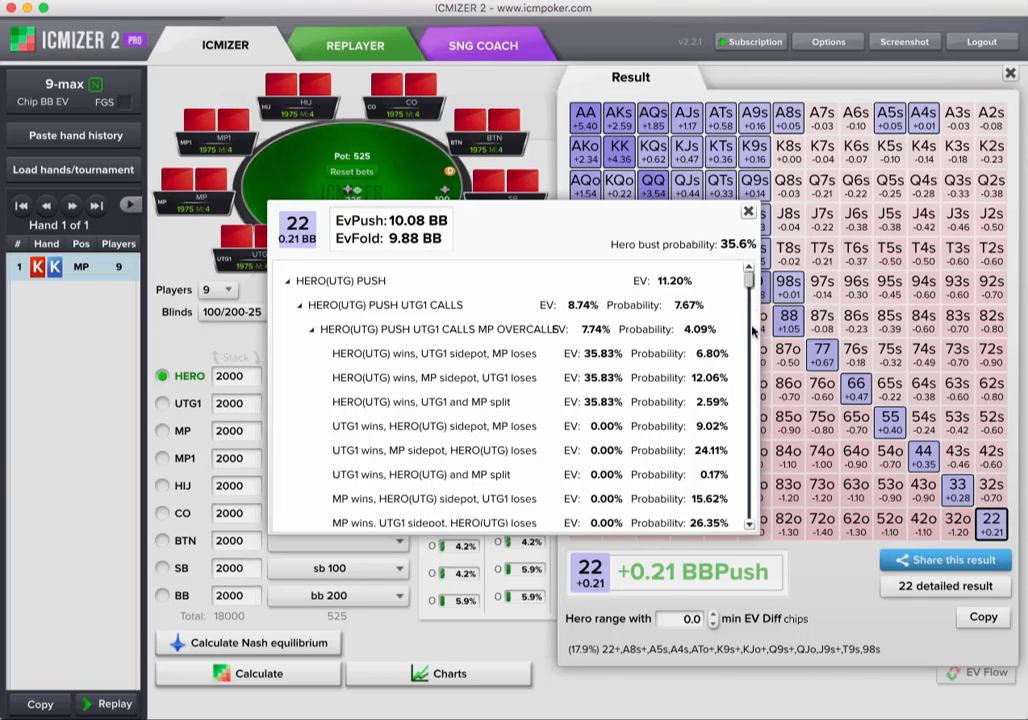
left_click_drag(752, 283, 749, 520)
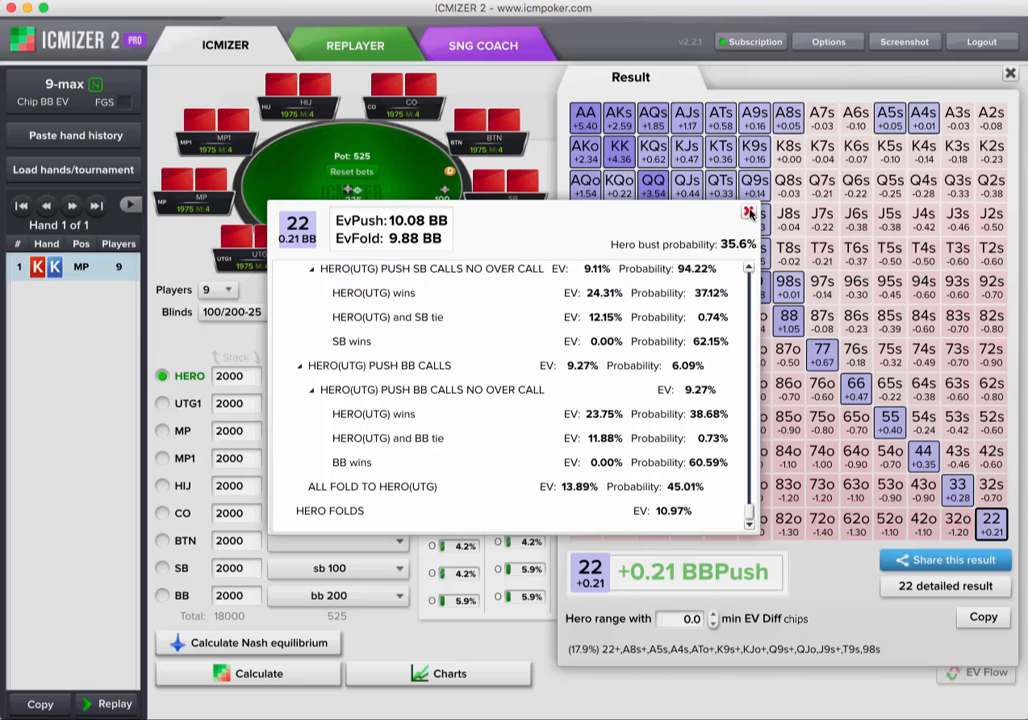
left_click(748, 213)
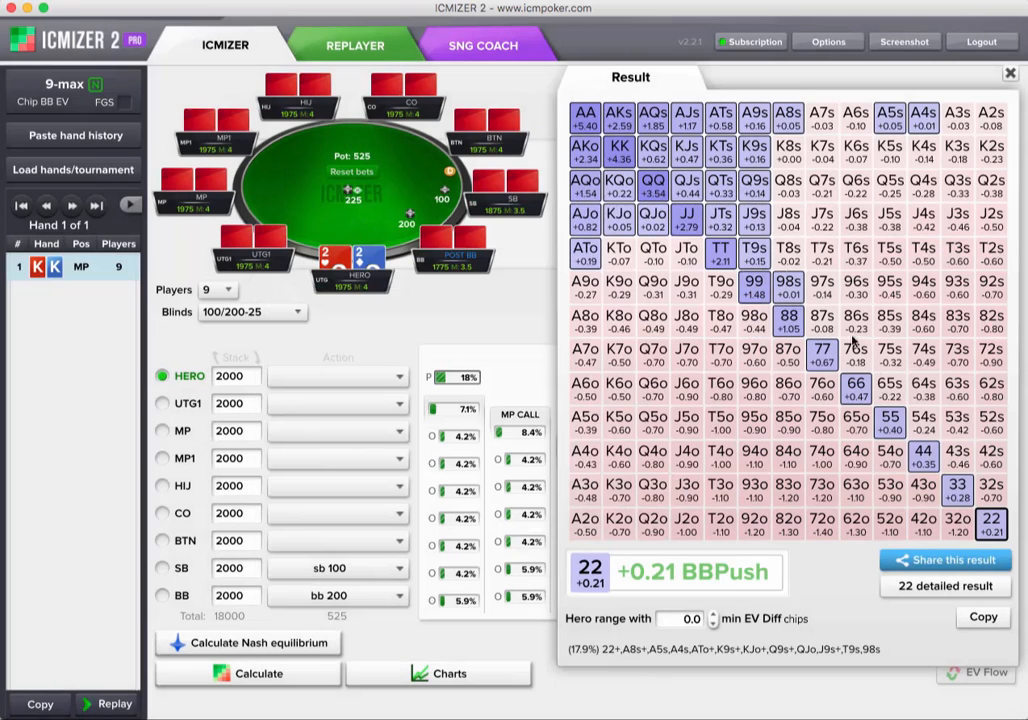
left_click(855, 388)
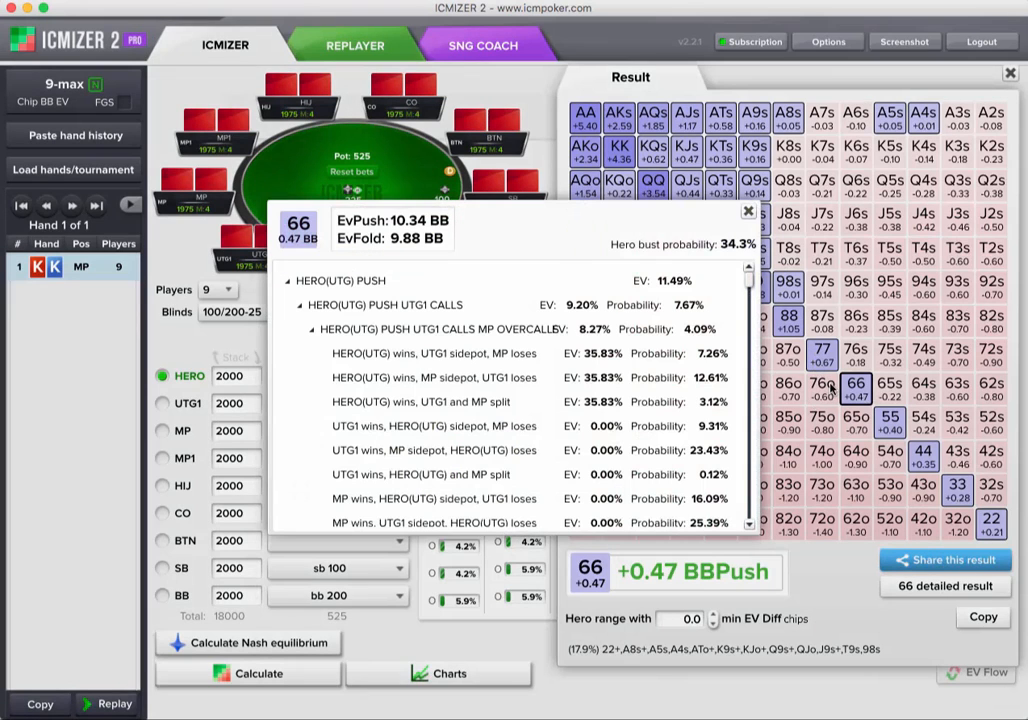
left_click(748, 216)
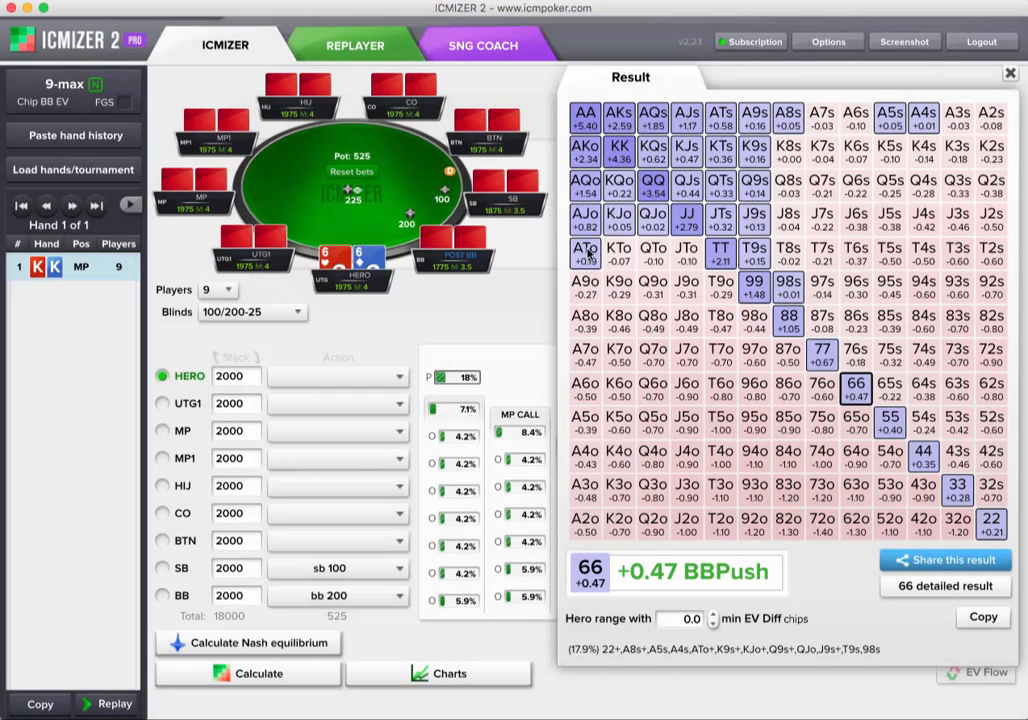
- Select AJo, examine its push and fold EV and bust probability in the detailed result, and close it
left_click(596, 223)
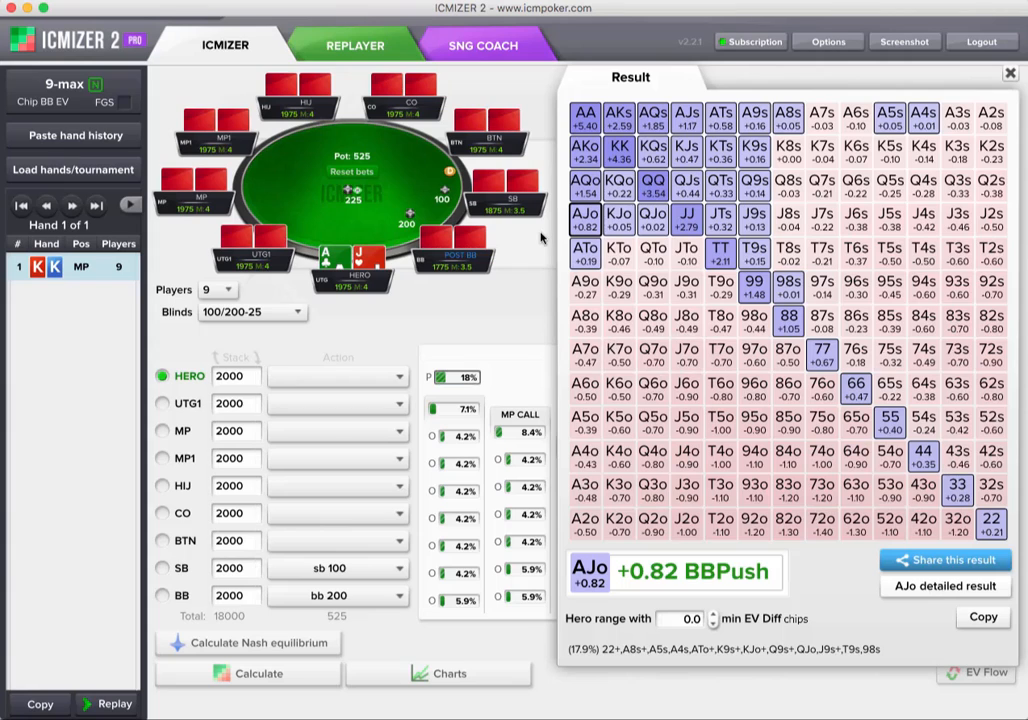
left_click(586, 218)
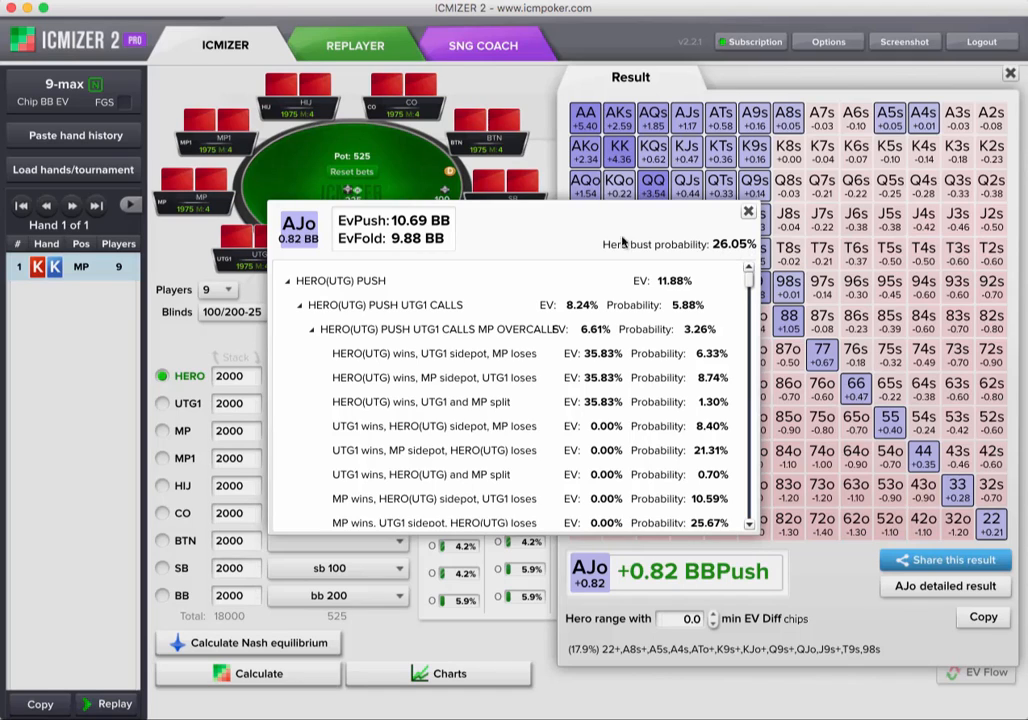
left_click(748, 215)
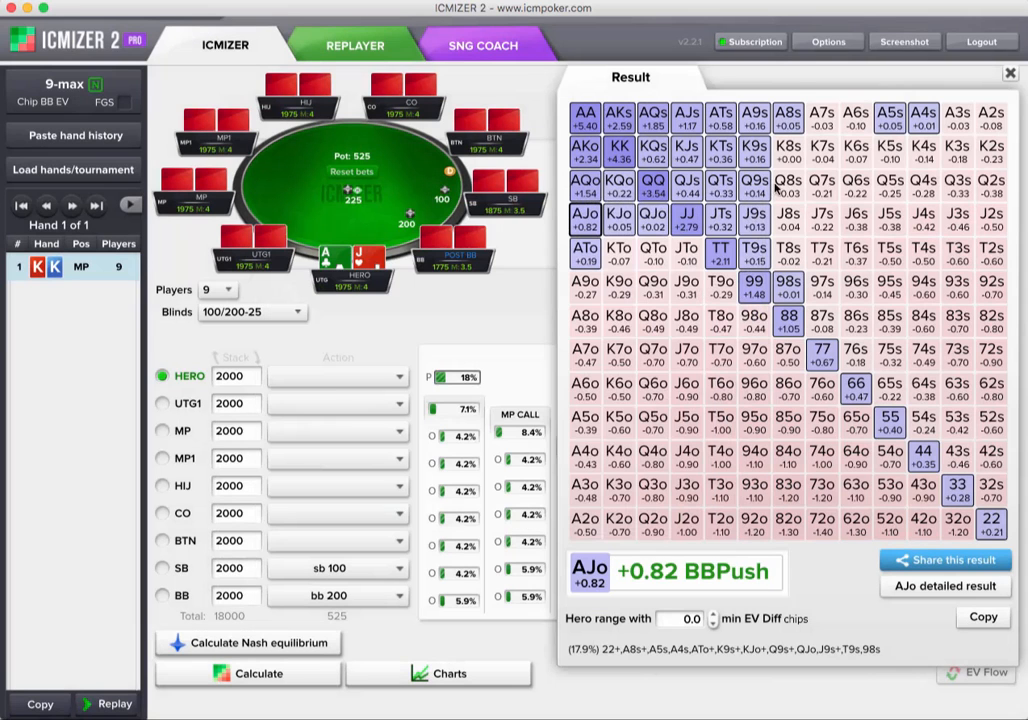
- Set the Hero range's minimum EV Diff to 0.1 and close the results
left_click(710, 627)
type(".1")
key("Return")
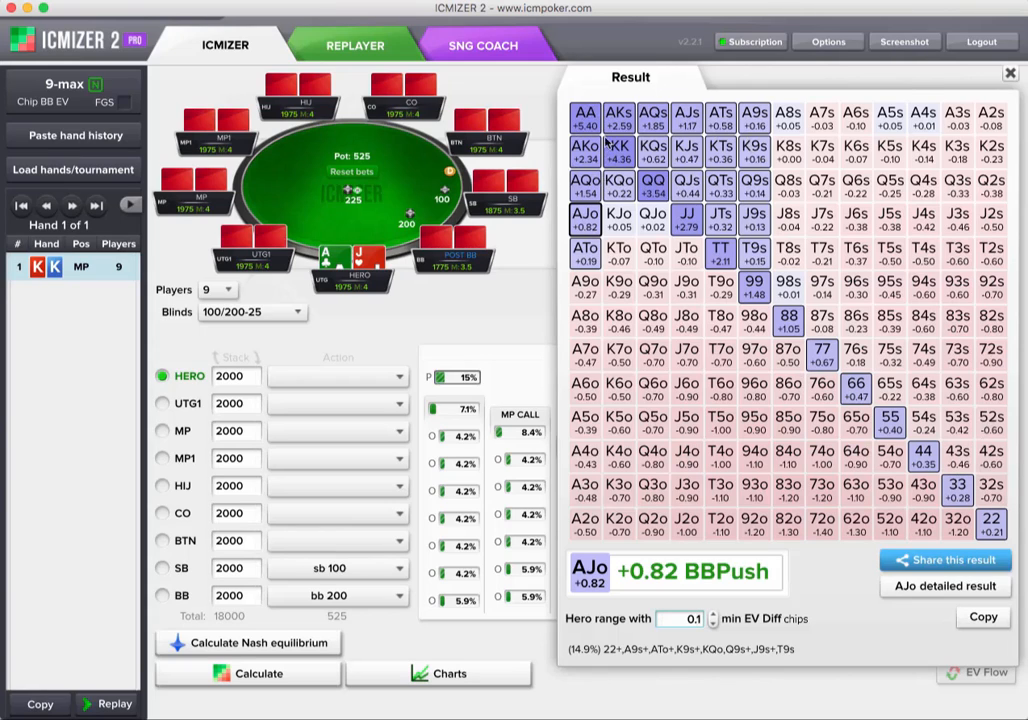
left_click(1010, 76)
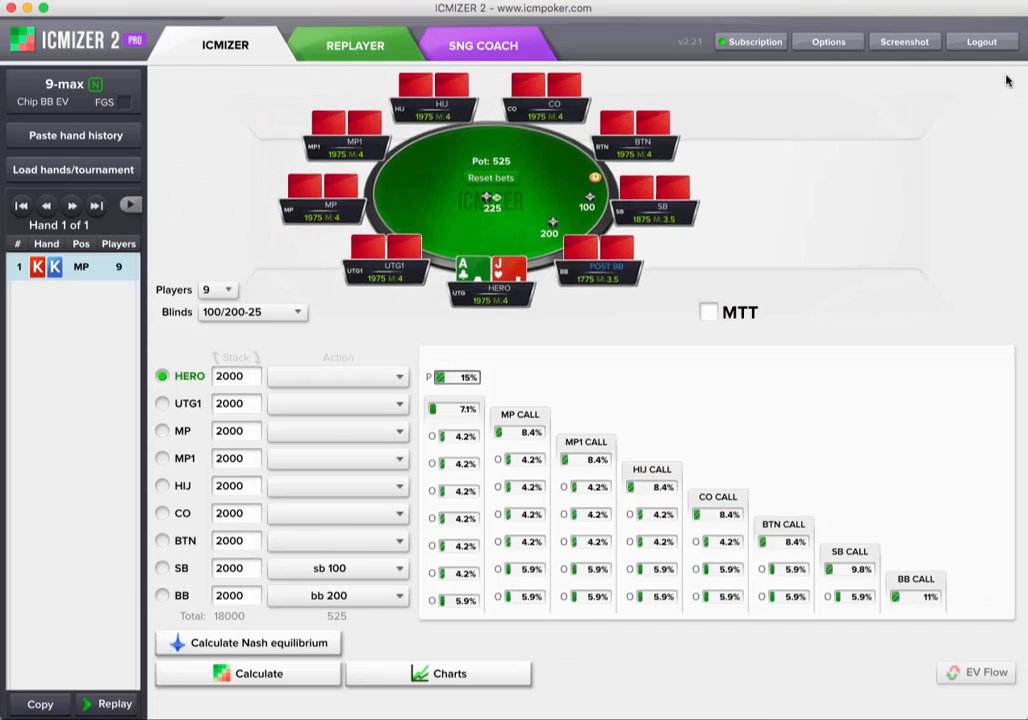
- Move Hero to the CO position, recalculate the Nash equilibrium ranges and calculate the result grid for Hero's hands
mouse_move(677, 476)
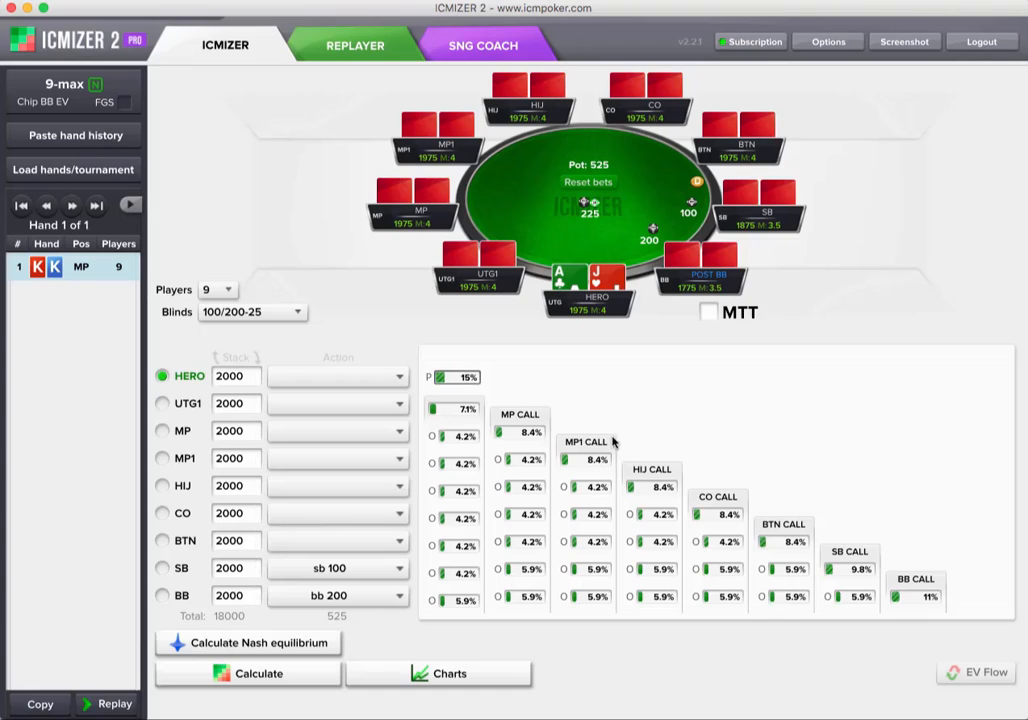
mouse_move(461, 417)
mouse_move(587, 328)
left_click(162, 513)
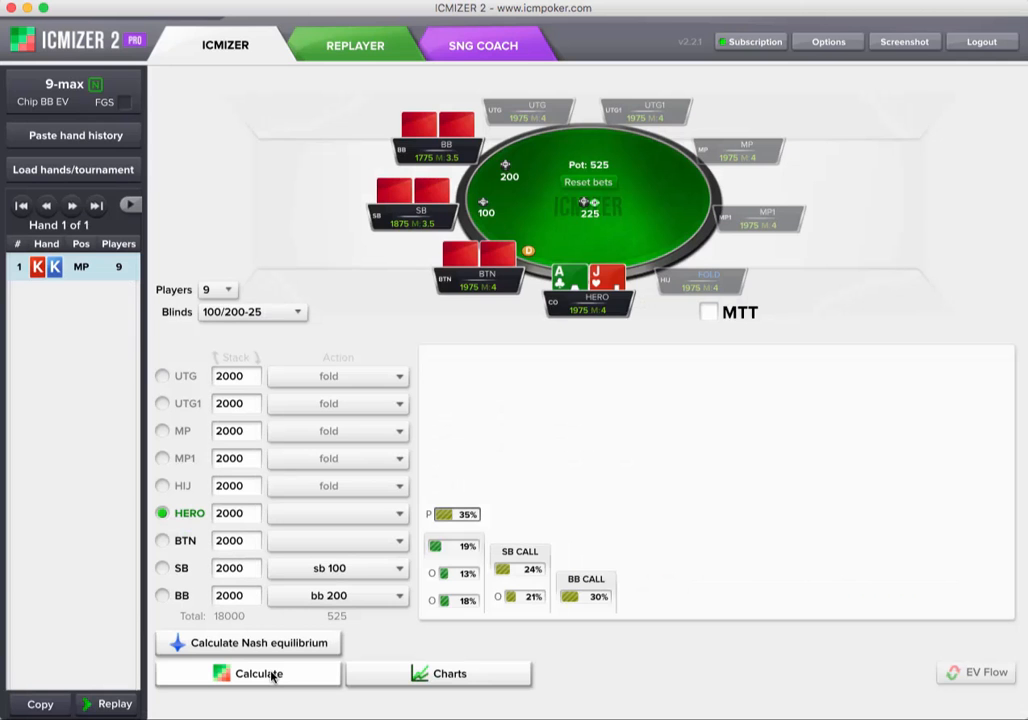
left_click(271, 674)
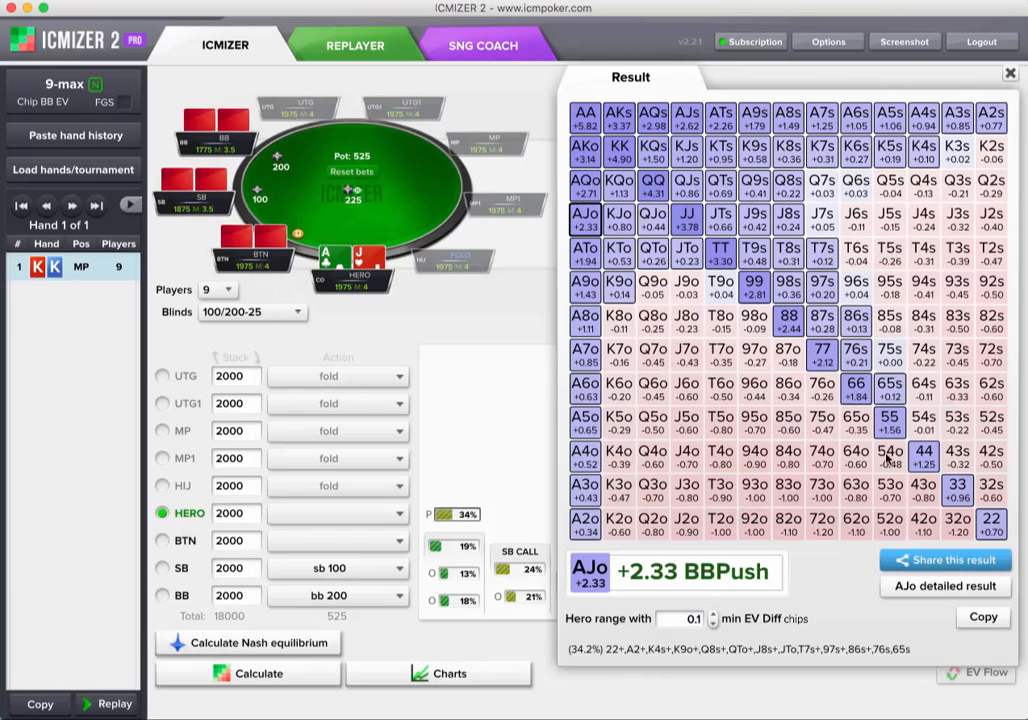
- Examine the push EV of the marginal hands Q6s, Q7s, J7s, 96s and 75s in the CO result grid
left_click(960, 157)
left_click(855, 188)
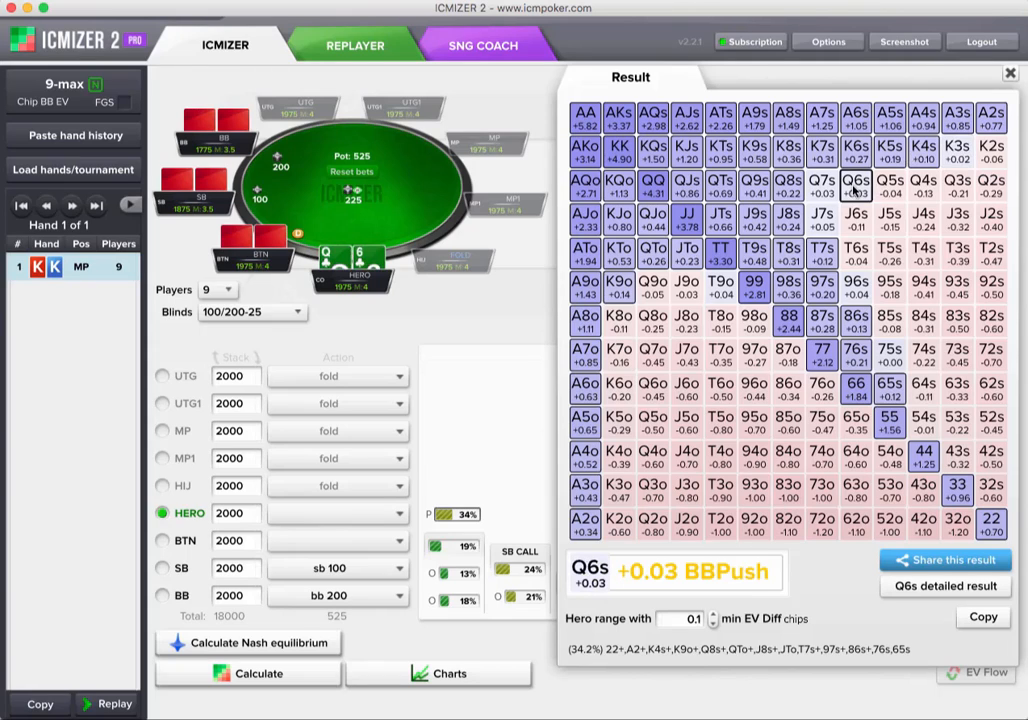
left_click(822, 188)
left_click(822, 221)
left_click(856, 289)
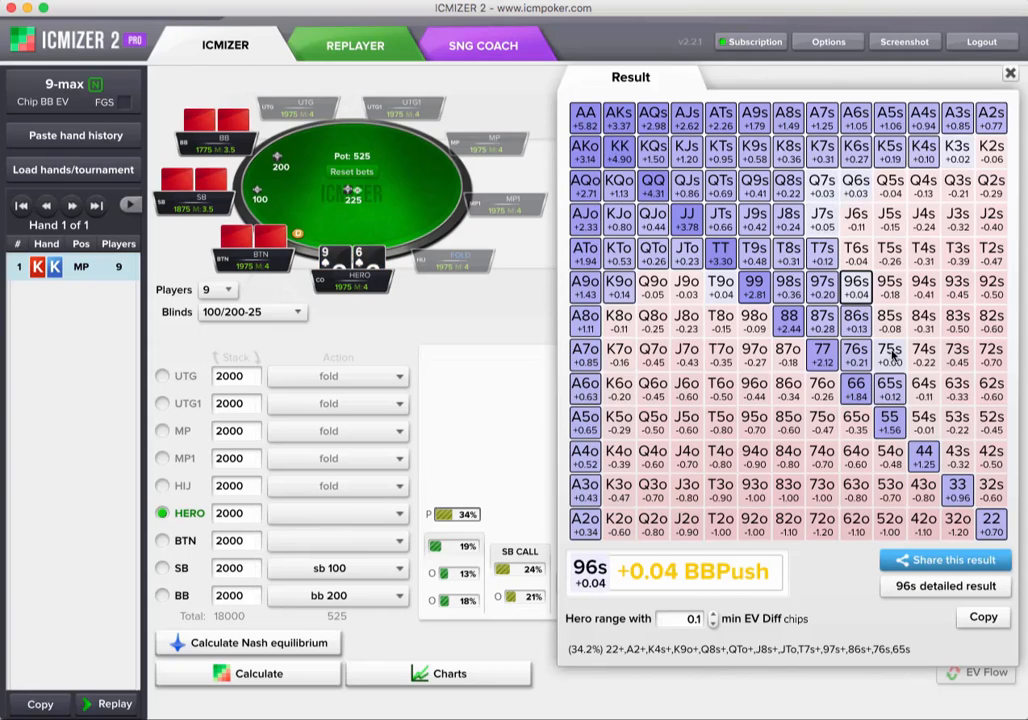
left_click(892, 353)
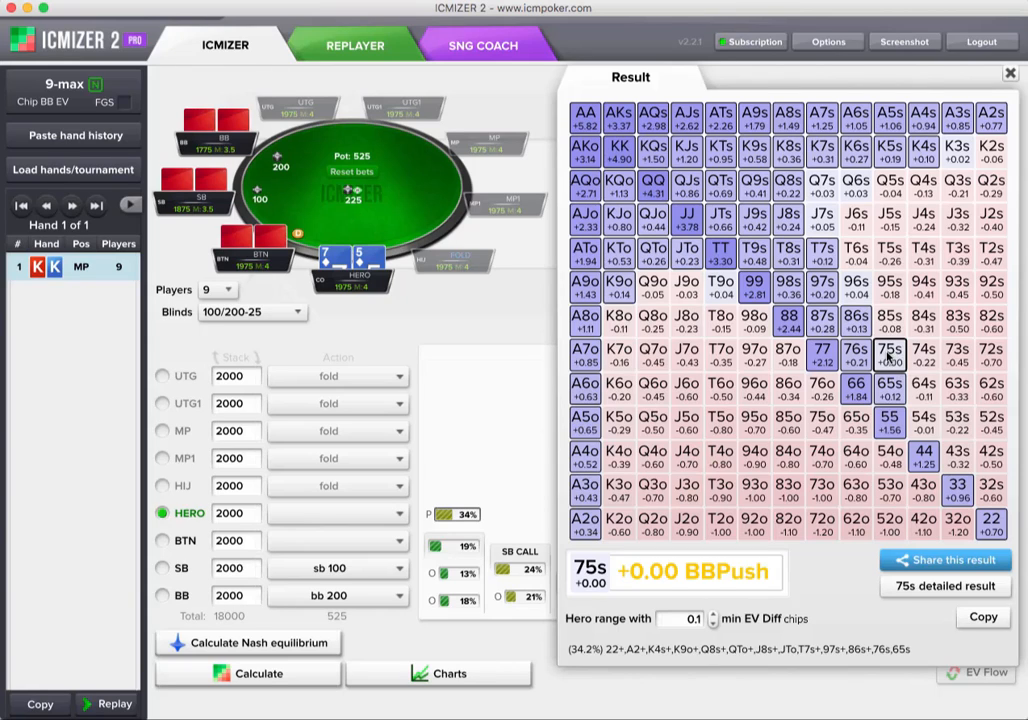
- Examine the push EV, fold EV and bust probability in the 75s detailed result, and close the results
left_click(957, 594)
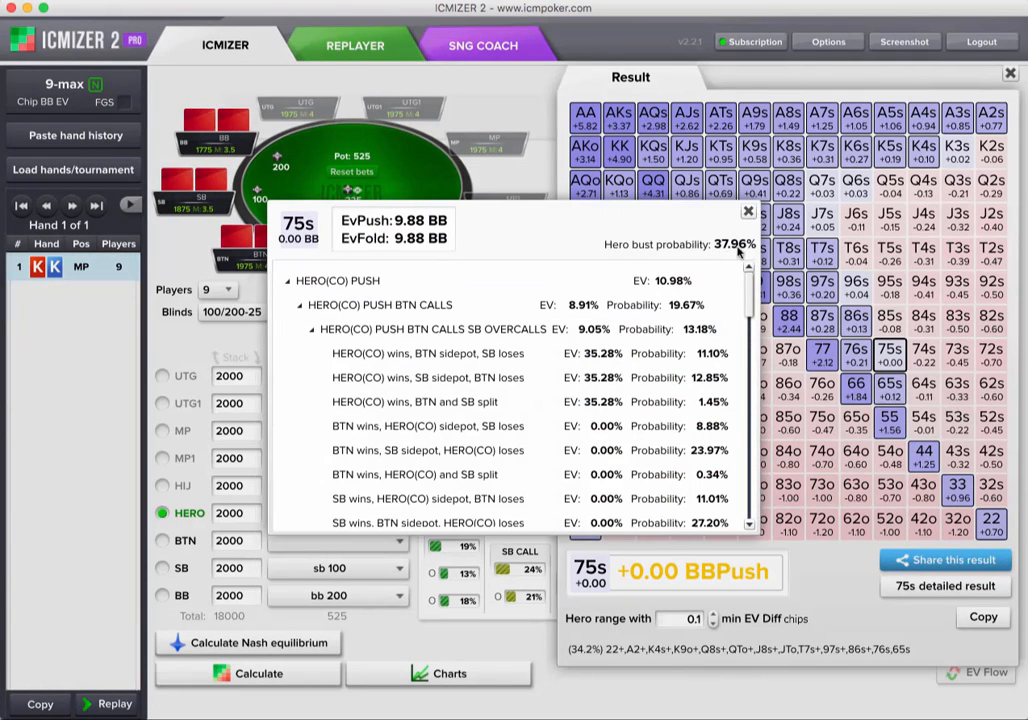
mouse_move(750, 272)
left_mouse_down()
mouse_move(751, 507)
mouse_move(738, 257)
left_mouse_up()
left_click(748, 213)
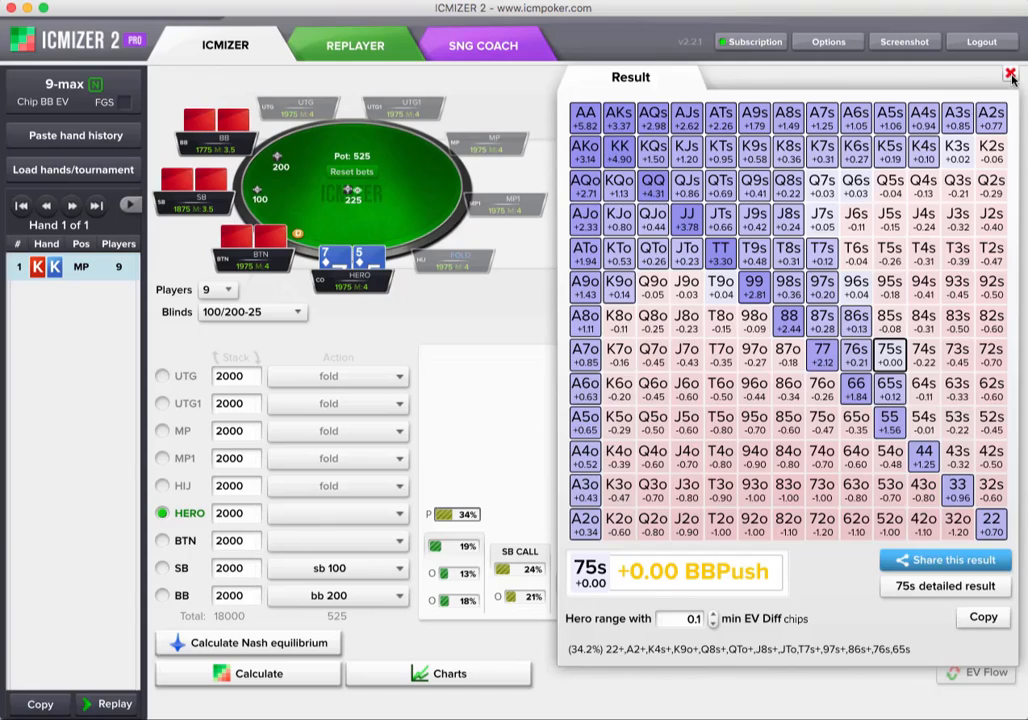
left_click(1012, 76)
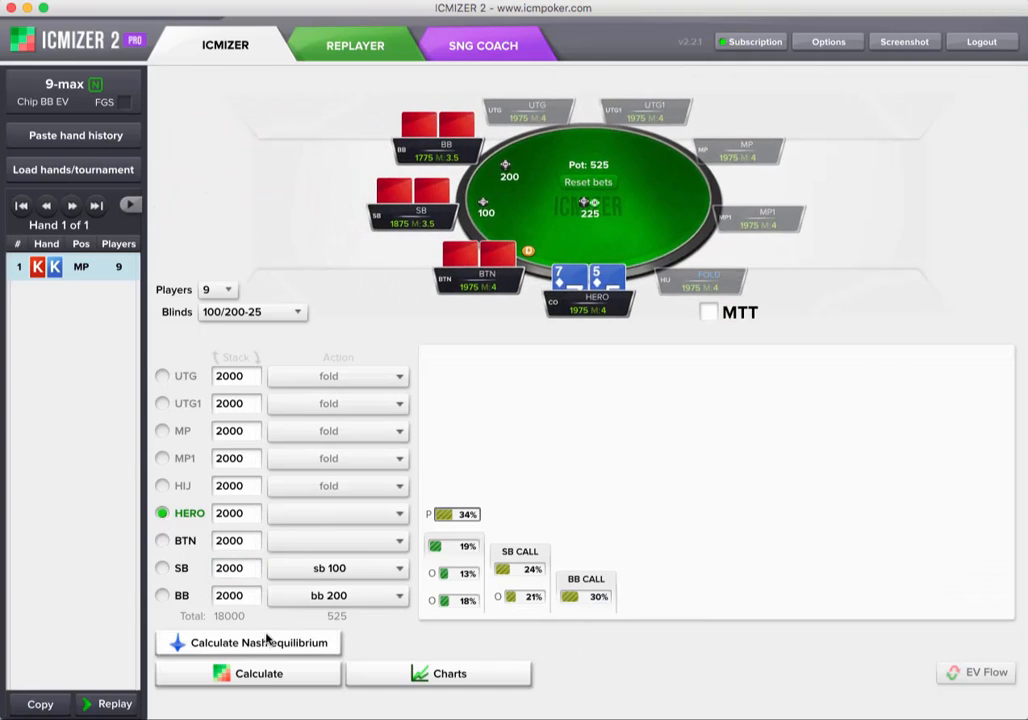
- Reopen the CO result grid, highlight the Hero range text below it, and close the results
left_click(213, 645)
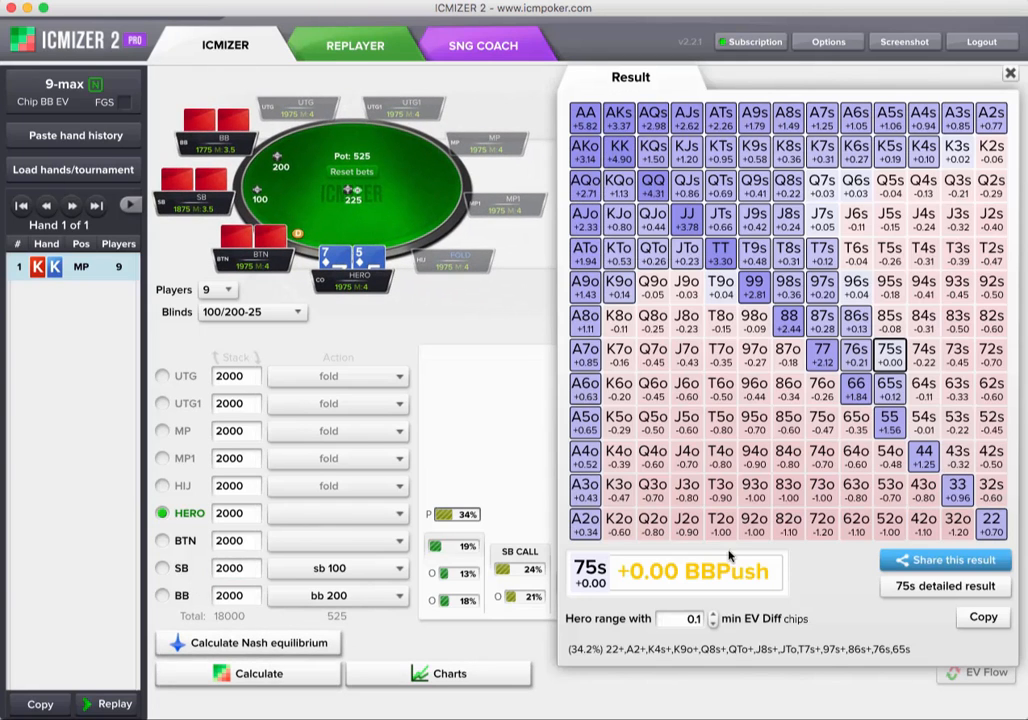
triple_click(907, 648)
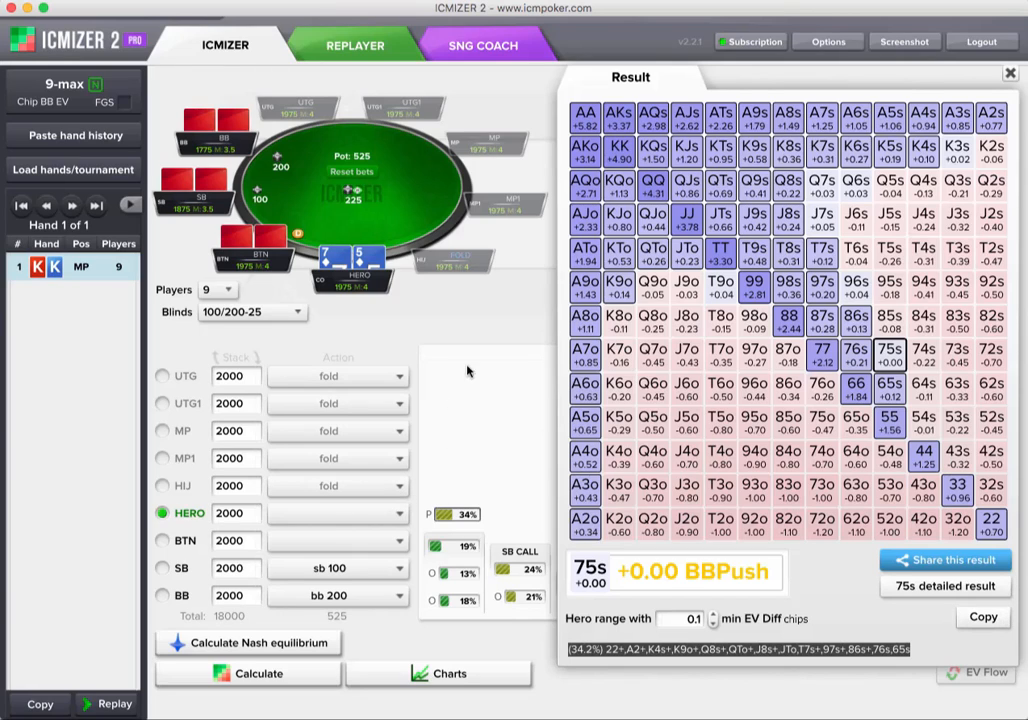
left_click(918, 652)
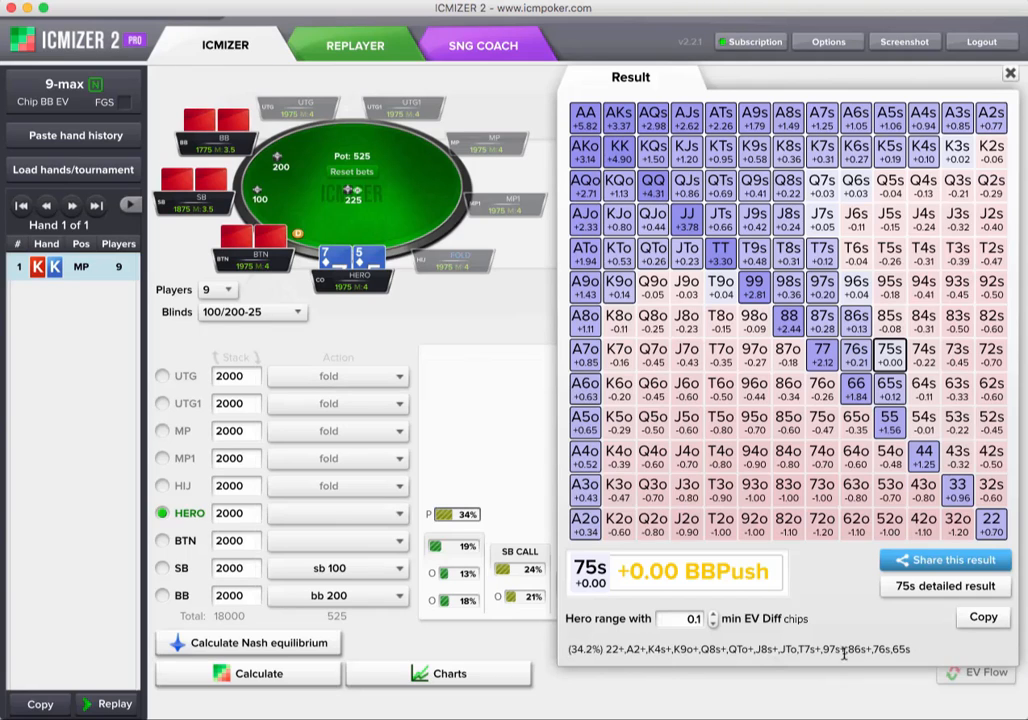
left_click_drag(909, 651, 444, 522)
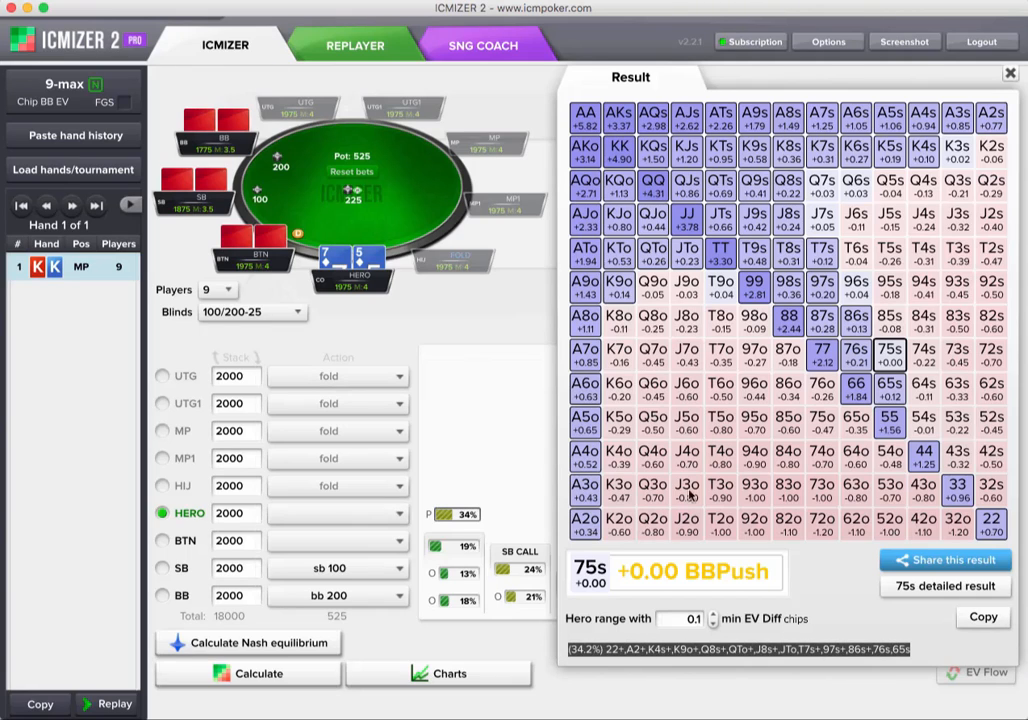
left_click(1010, 74)
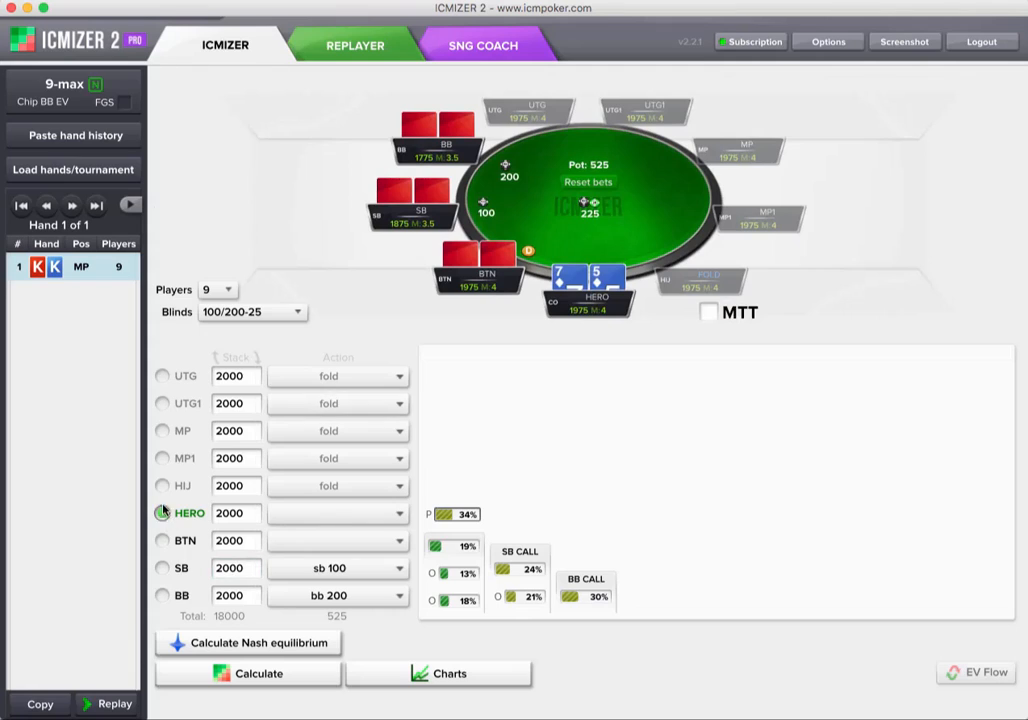
- Move Hero to the SB position and calculate the Nash ranges and result grid for Hero's hands
left_click(162, 569)
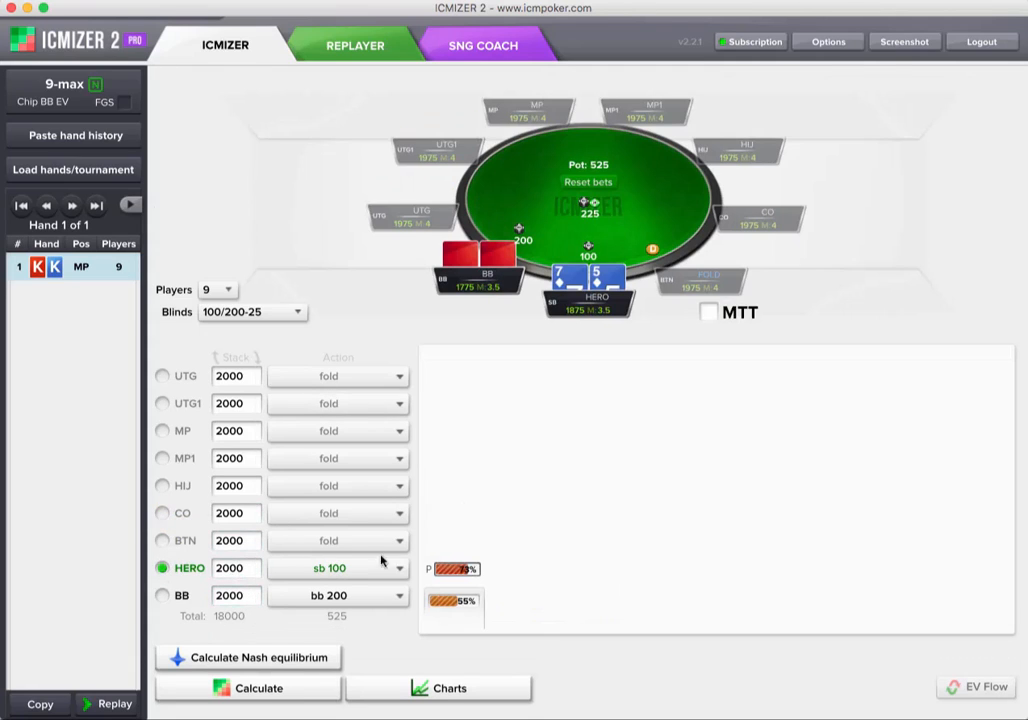
mouse_move(453, 587)
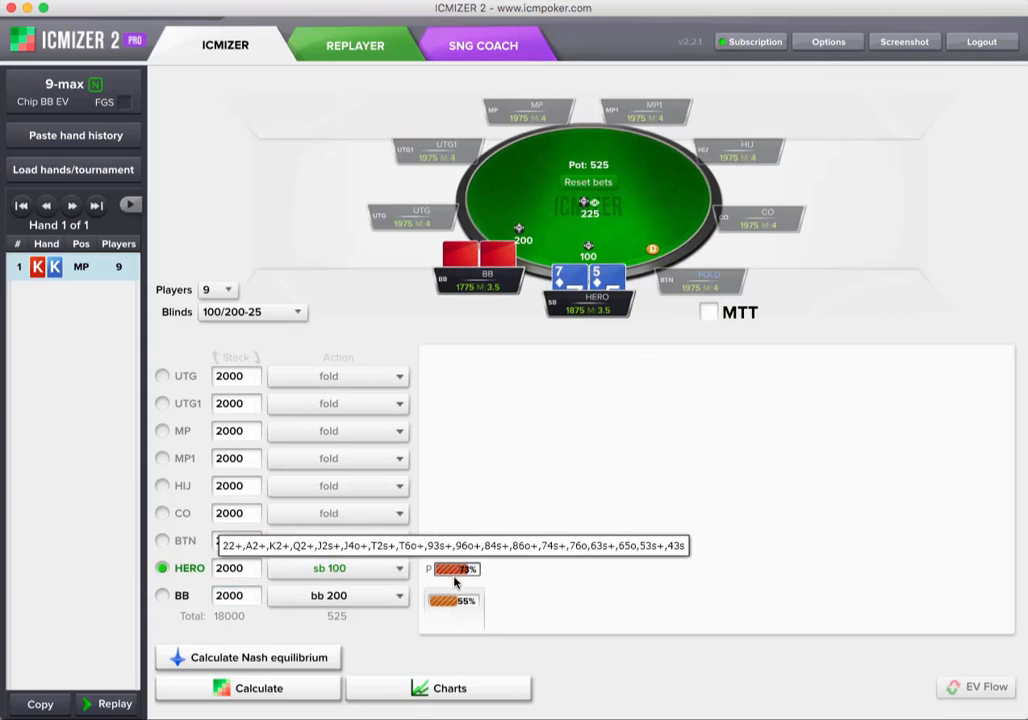
mouse_move(456, 609)
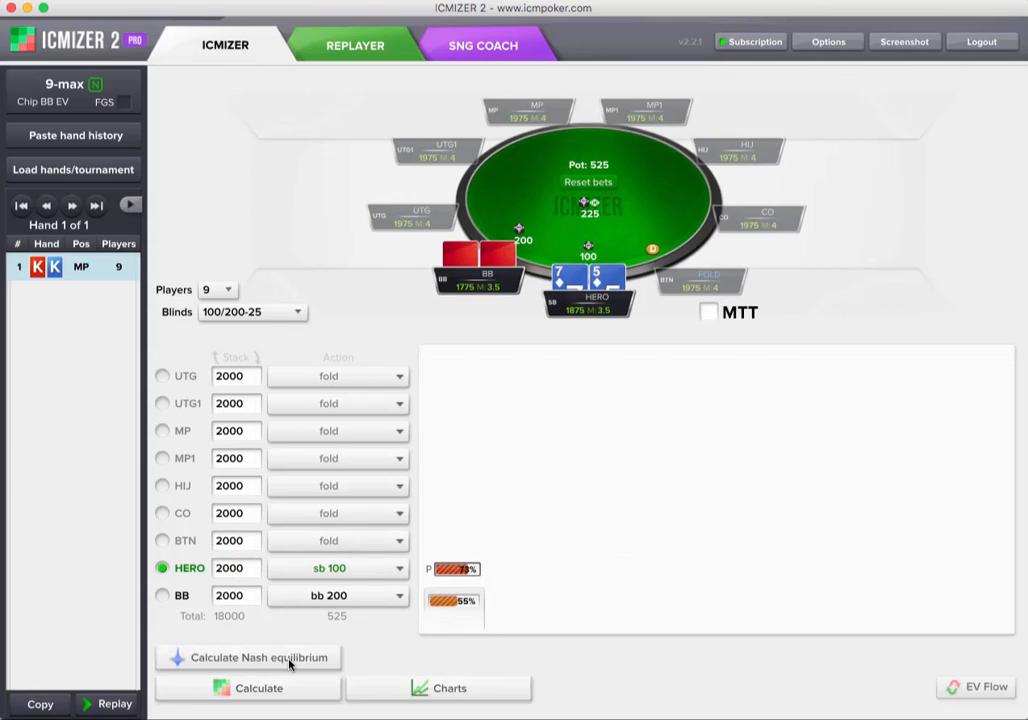
left_click(270, 686)
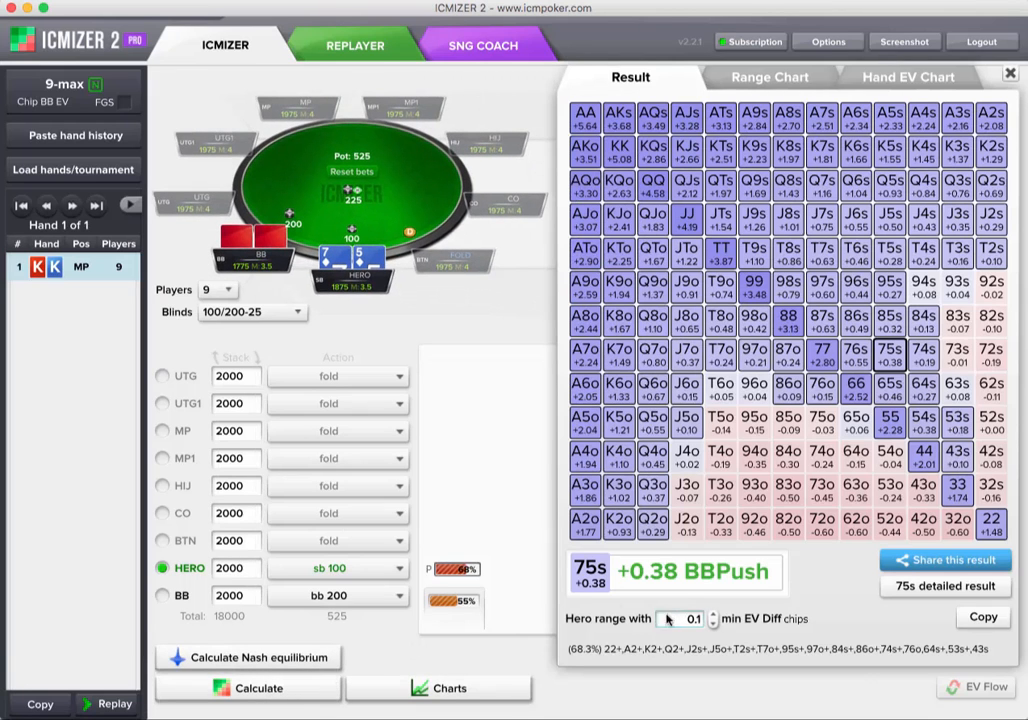
mouse_move(476, 578)
mouse_move(464, 606)
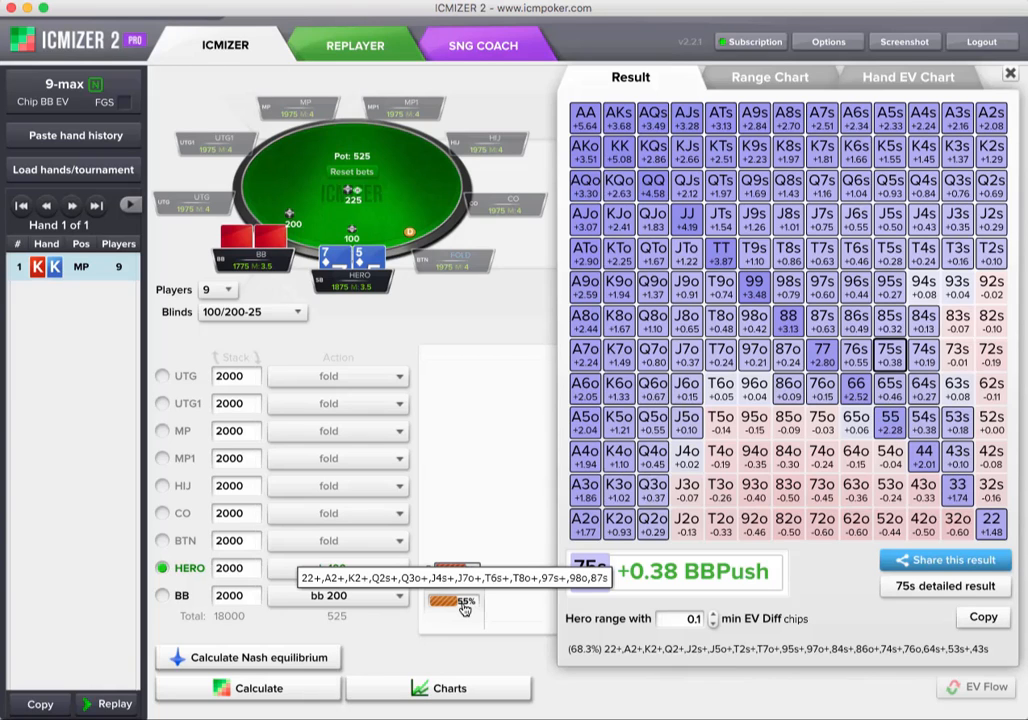
- Narrow BB's calling range to a dealt probability of 37.25% using the Sklansky-Chubukov ranking
left_click(464, 606)
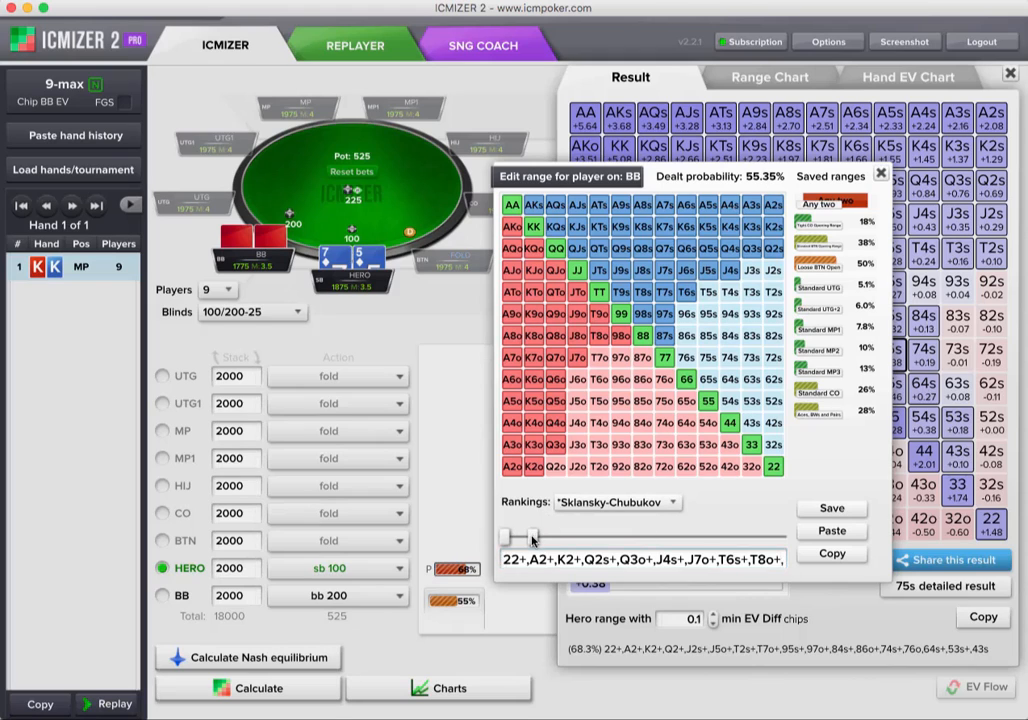
left_click_drag(531, 537, 621, 540)
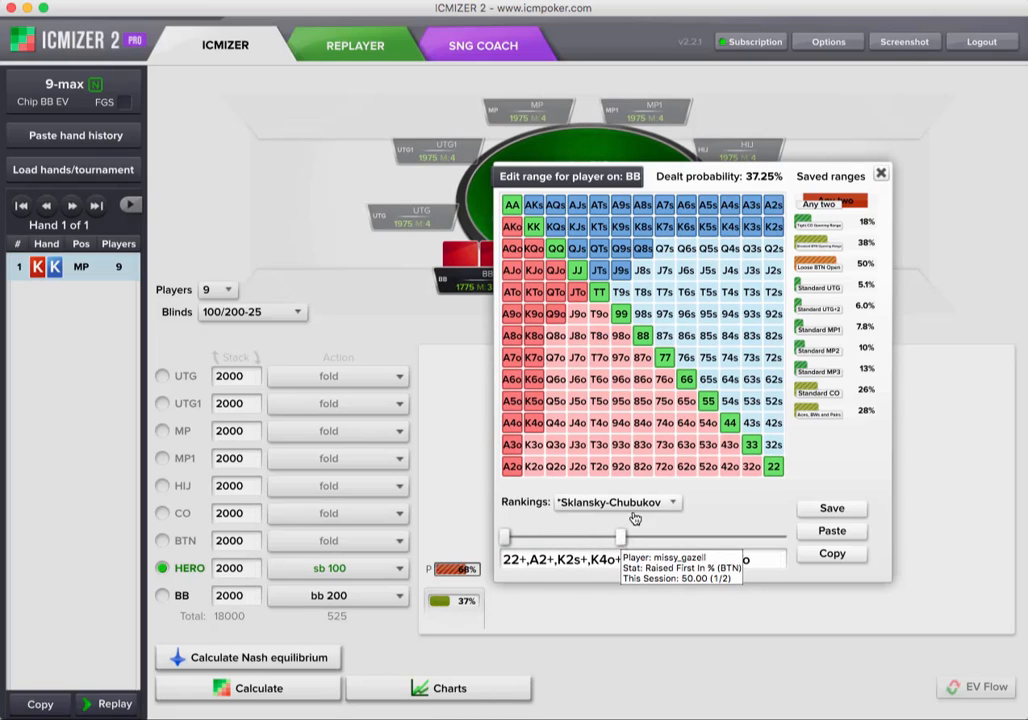
left_click(881, 177)
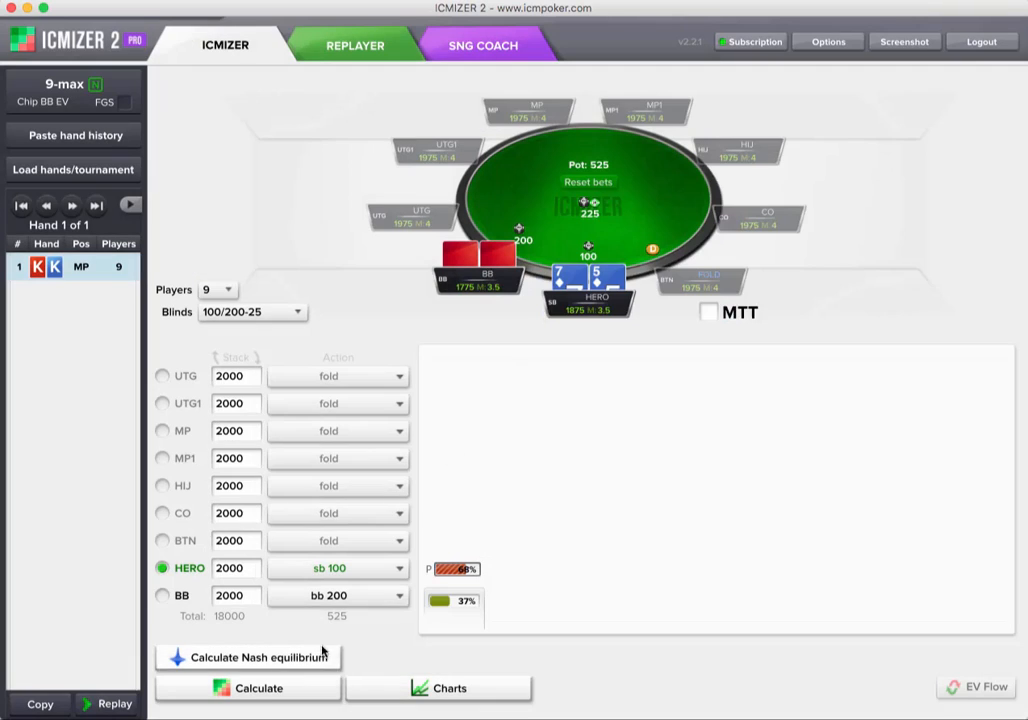
- Try adding individual suited hands such as T9s and T8s to BB's calling range, and remove them again
left_click(467, 605)
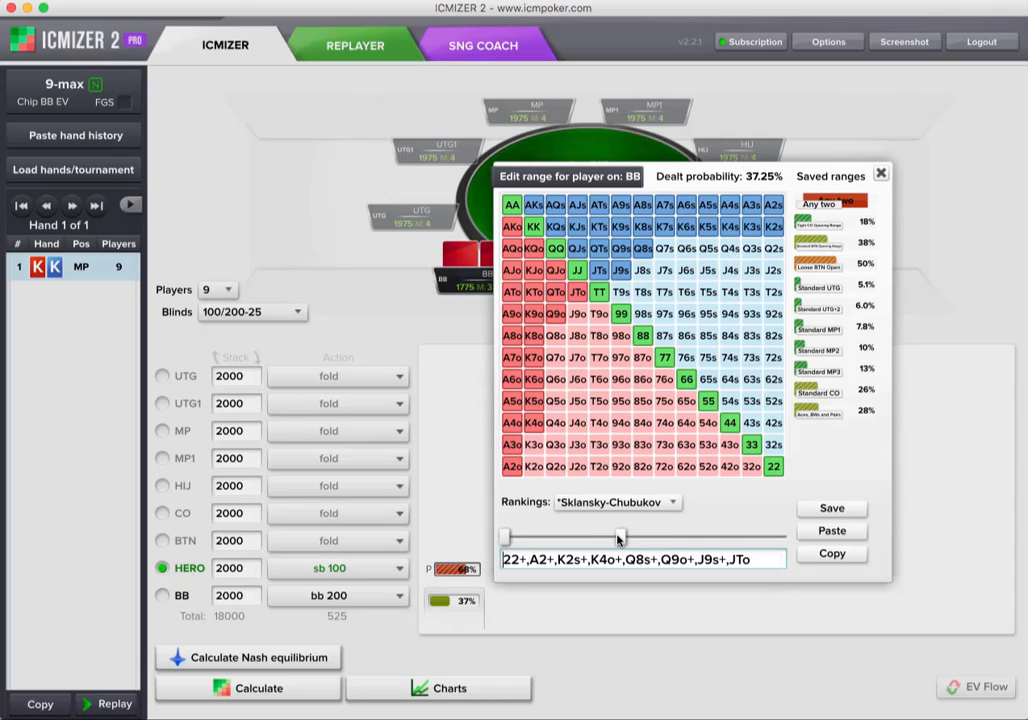
mouse_move(621, 537)
left_mouse_down()
mouse_move(551, 540)
mouse_move(759, 539)
mouse_move(616, 541)
left_mouse_up()
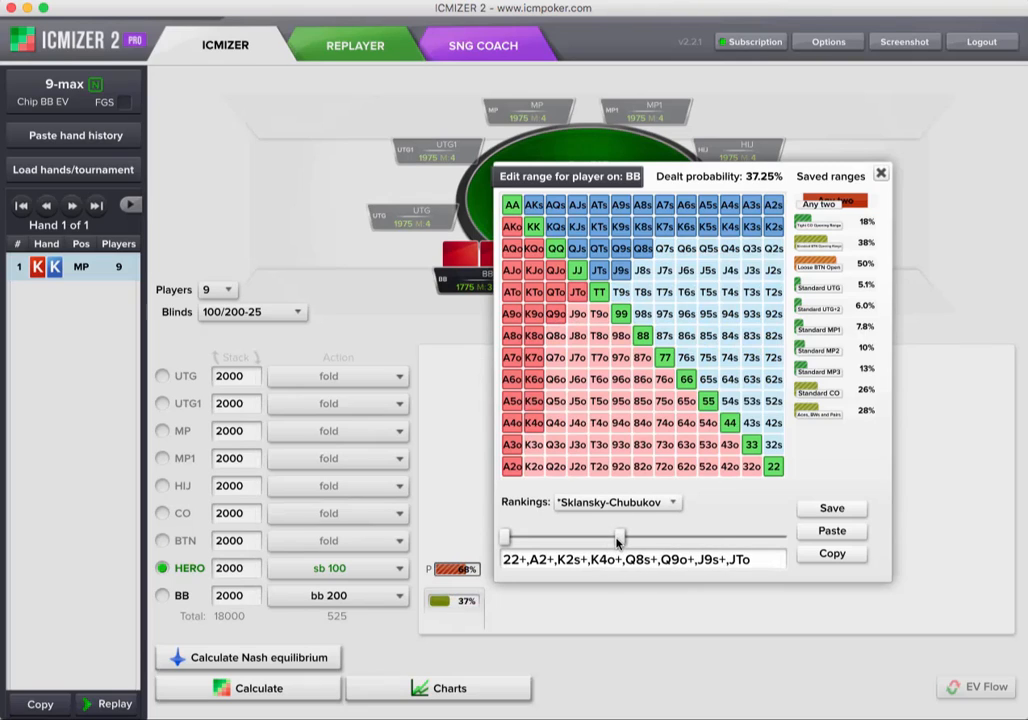
left_click(621, 292)
left_click(643, 313)
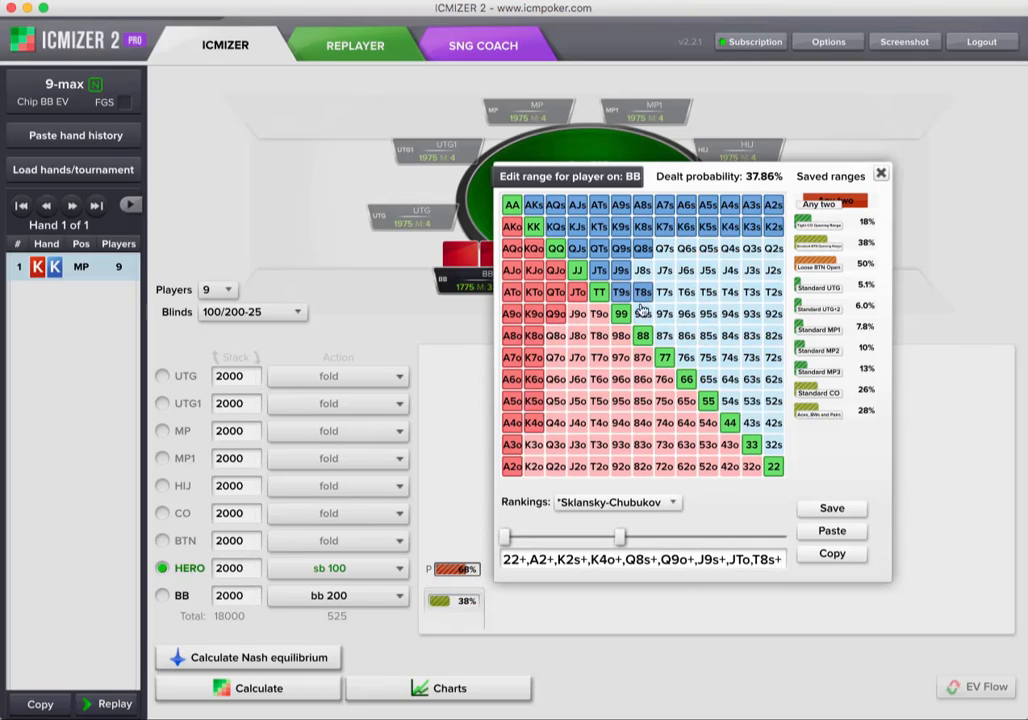
left_click(643, 272)
left_click(643, 312)
left_click(642, 292)
left_click(644, 272)
left_click(643, 292)
left_click(627, 291)
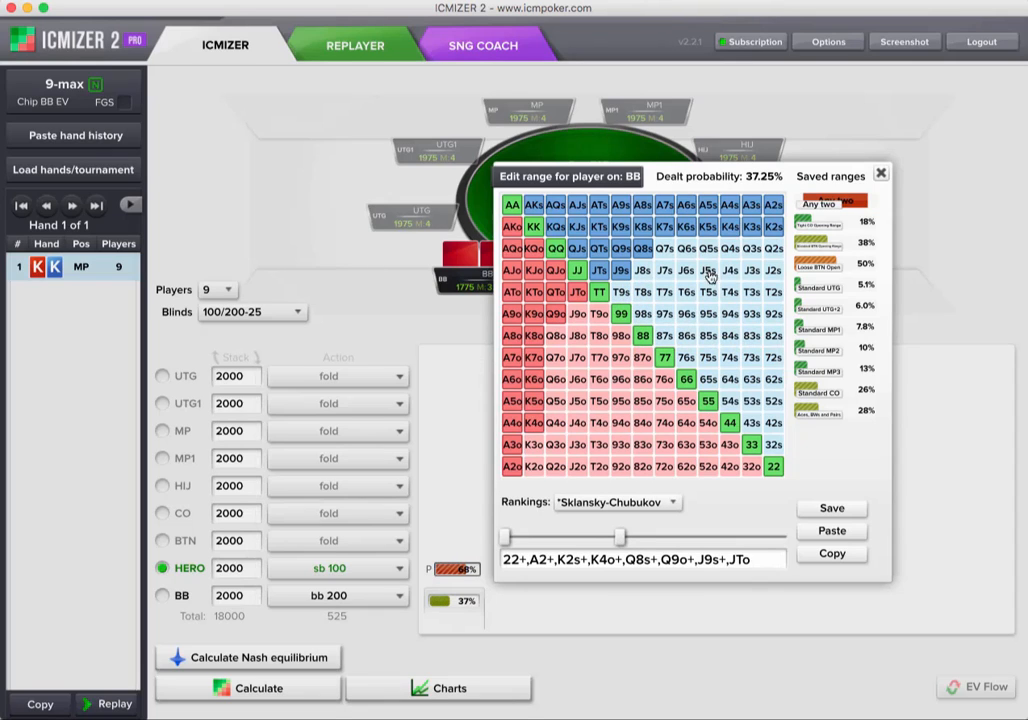
left_click(881, 174)
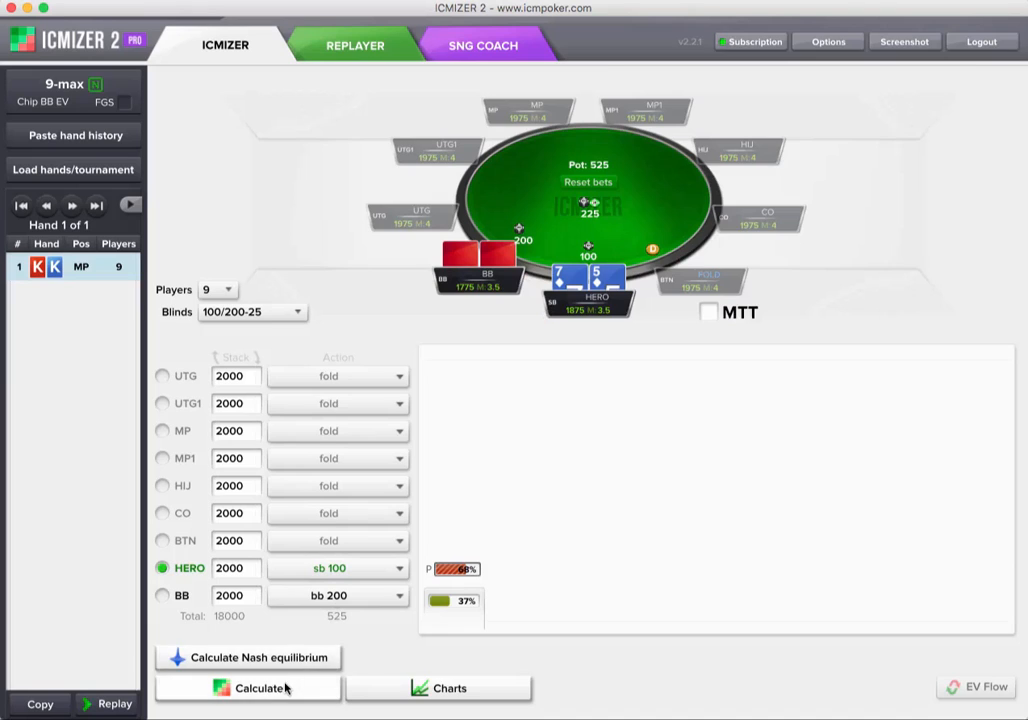
- Calculate Hero's results against the narrowed BB range and examine the detailed result for 32o
left_click(285, 687)
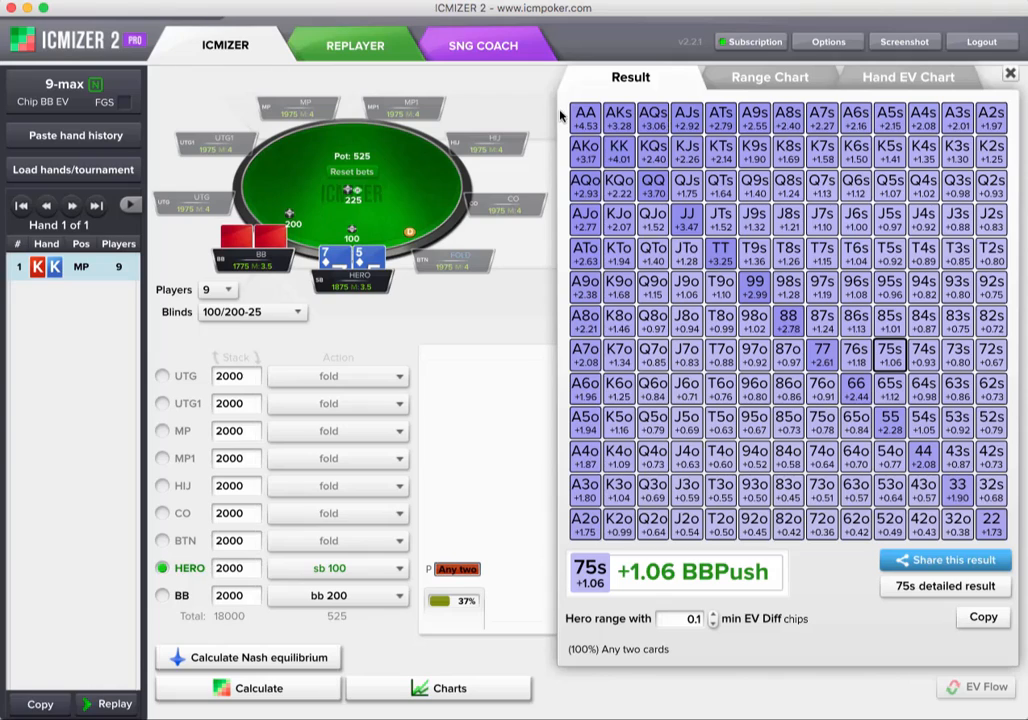
left_click(955, 522)
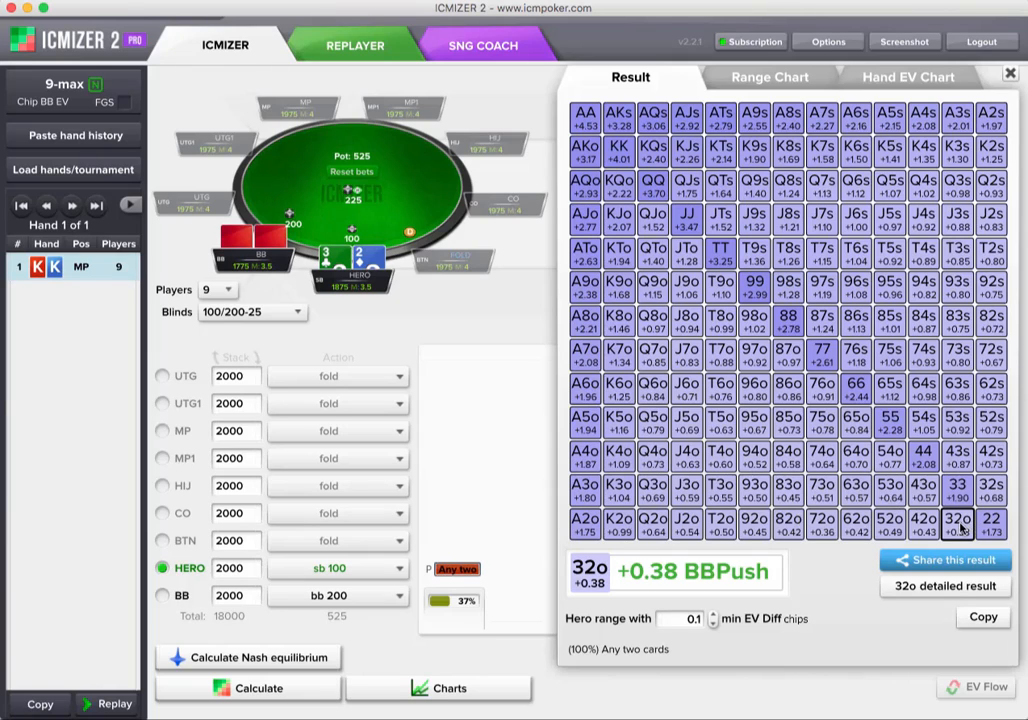
mouse_move(466, 605)
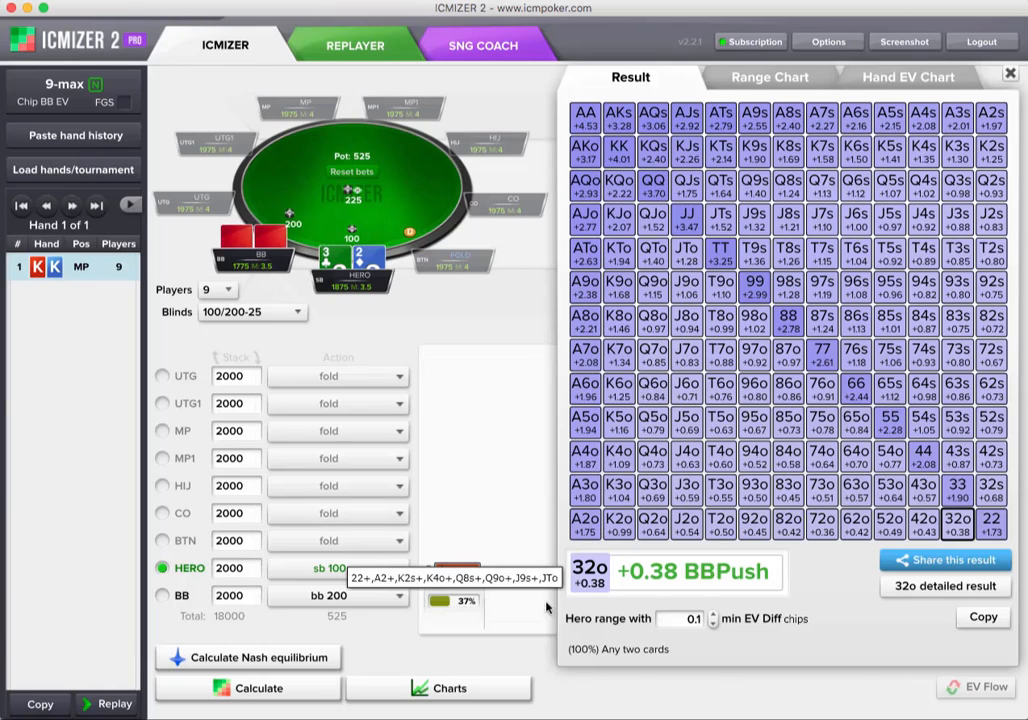
left_click(945, 586)
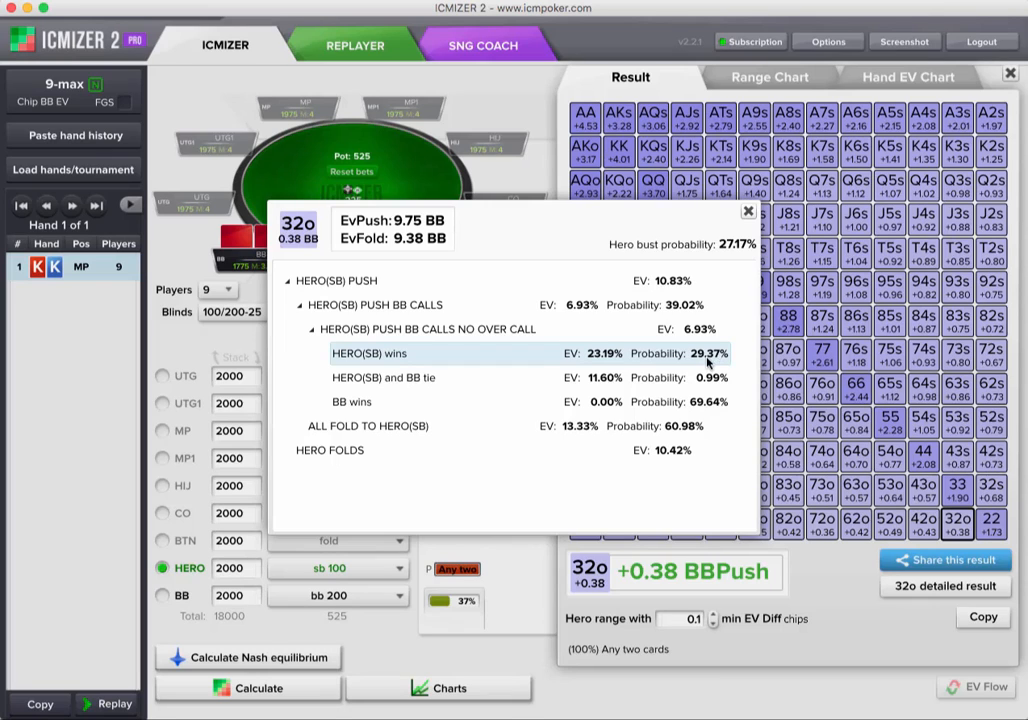
left_click(749, 213)
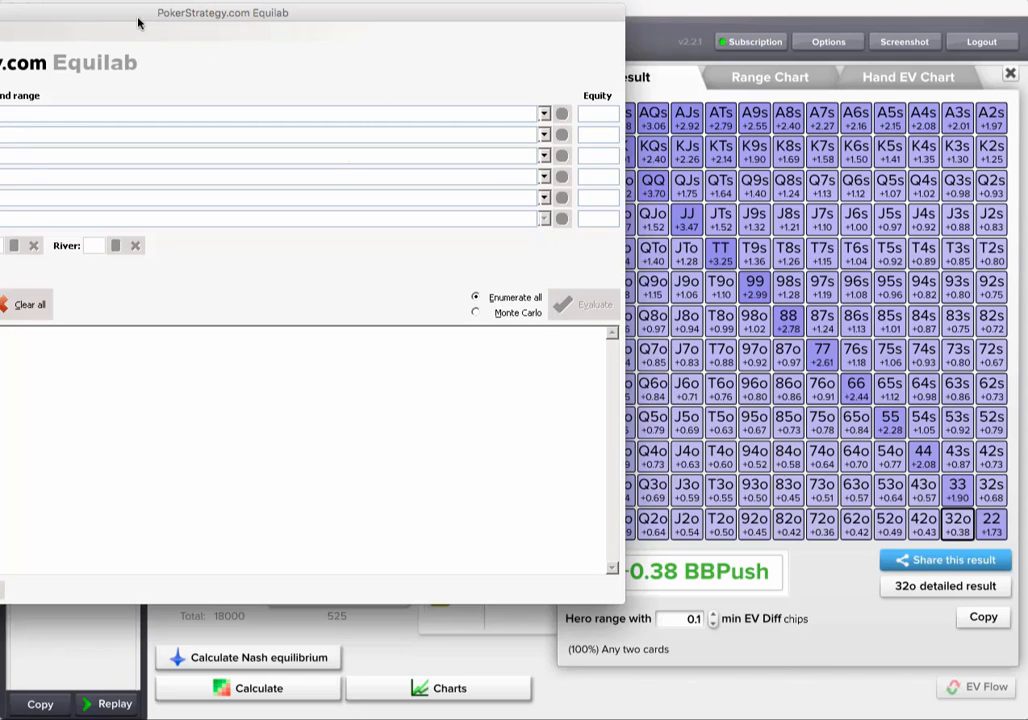
- Switch to Equilab and evaluate the equity of 32o against a 37% hand range
left_click_drag(110, 13, 470, 48)
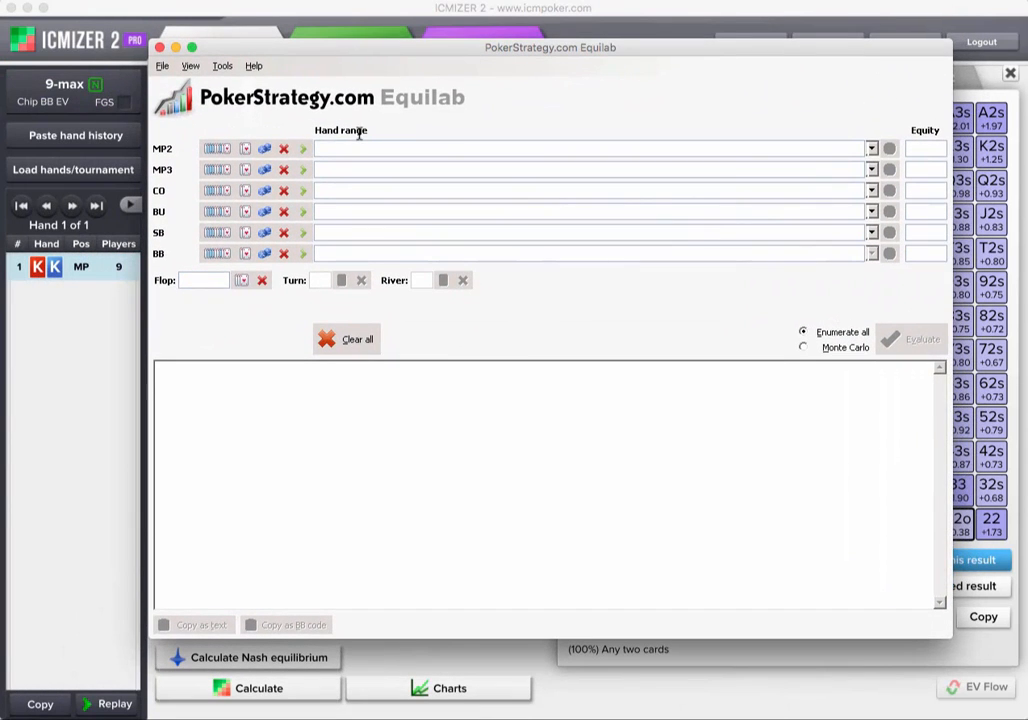
left_click(353, 147)
type("37%")
key("Tab")
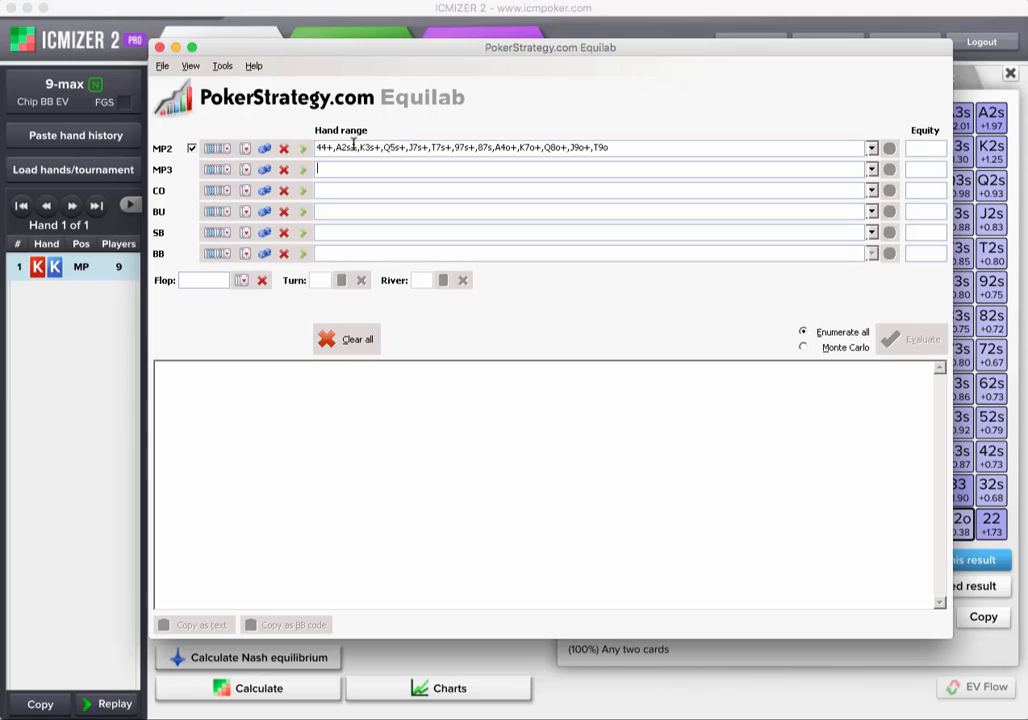
type("32o")
key("Return")
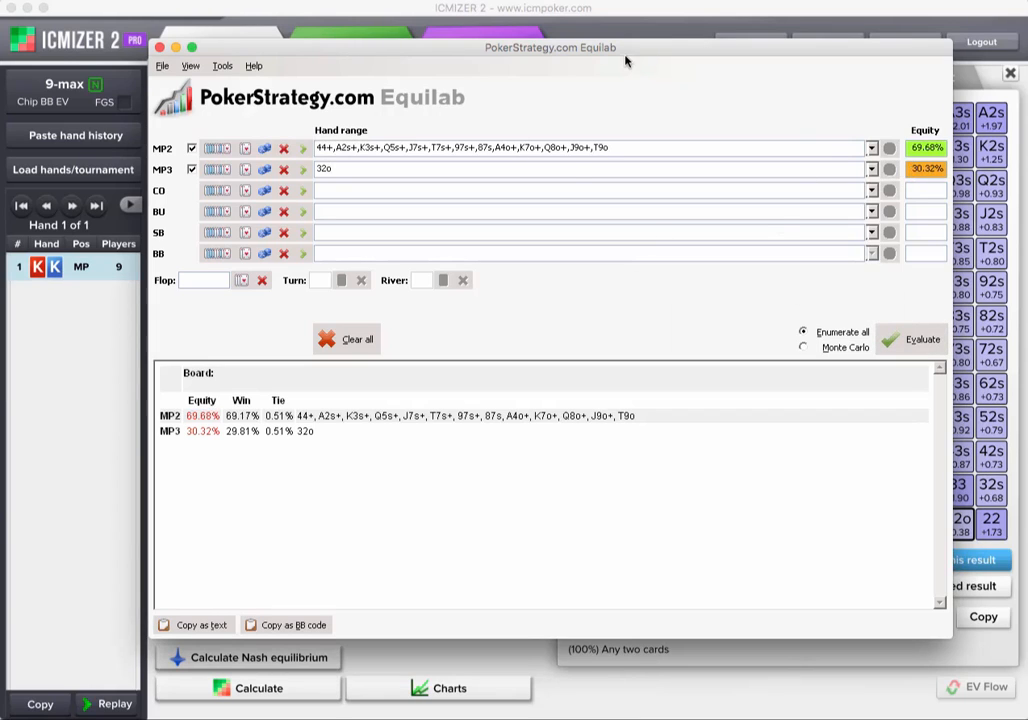
- Compare the 32o equity in Equilab with the ICMIZER results, and return to the result grid
left_click_drag(626, 54, 2, 150)
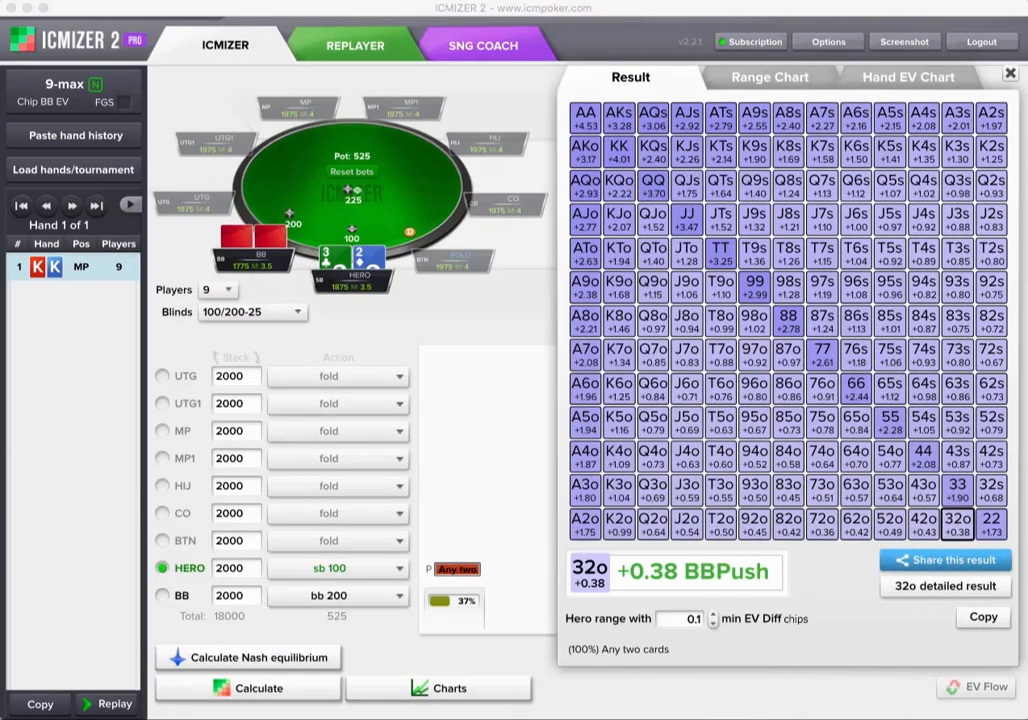
left_click_drag(2, 480, 585, 71)
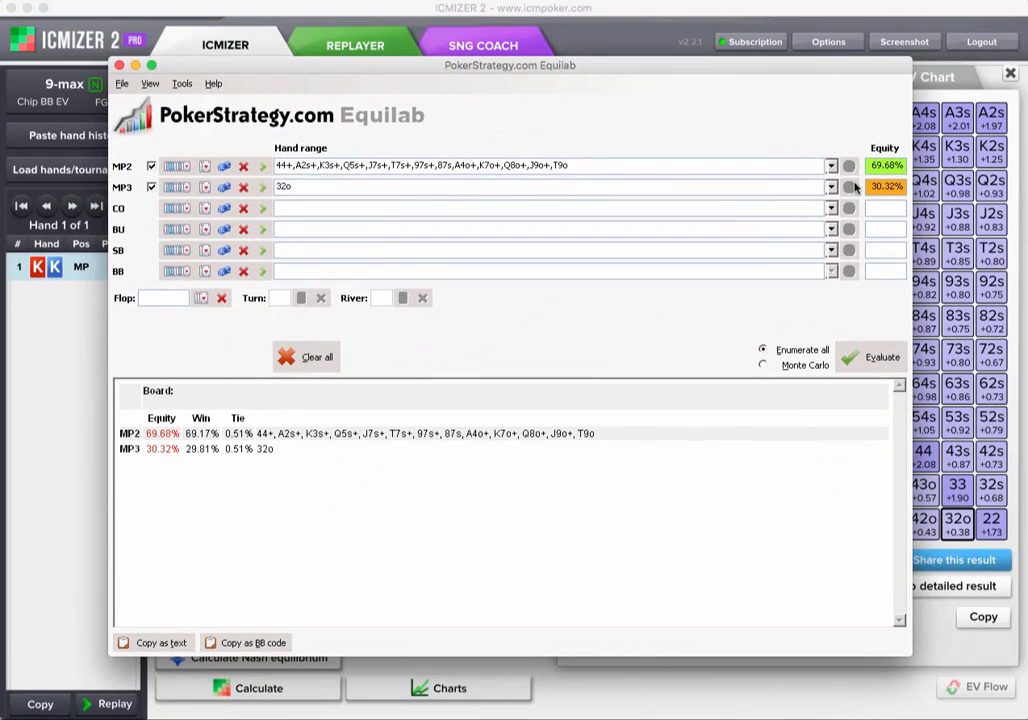
left_click_drag(868, 187, 902, 190)
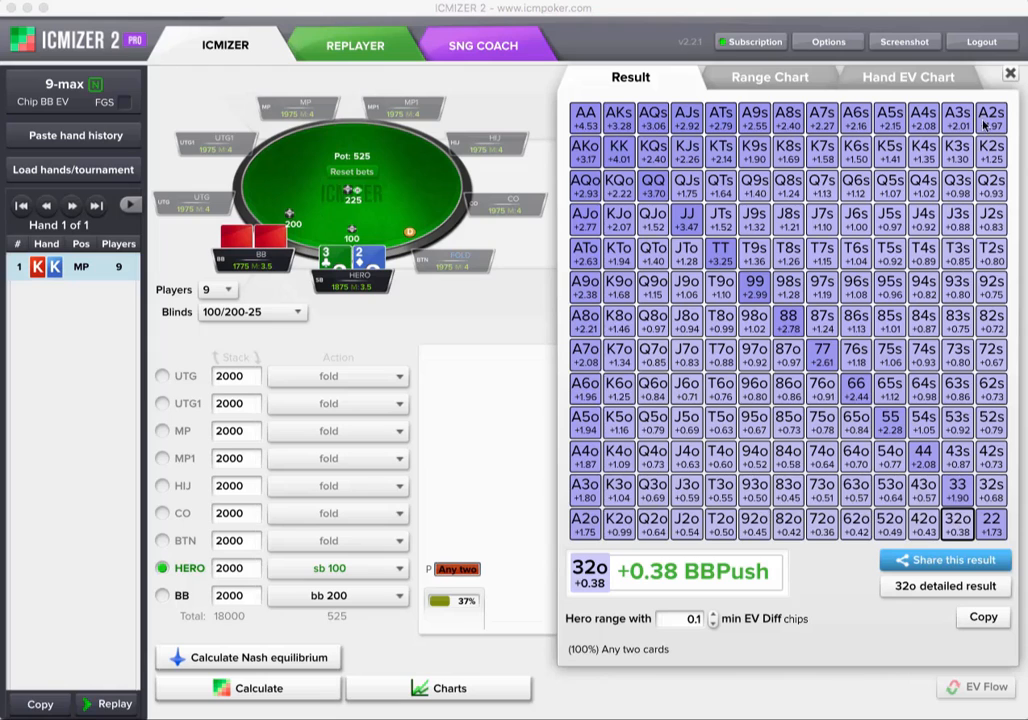
- Calculate the Nash equilibrium ranges for Hero's small blind push, and calculate Hero's results against them
left_click(1010, 76)
left_click(1010, 76)
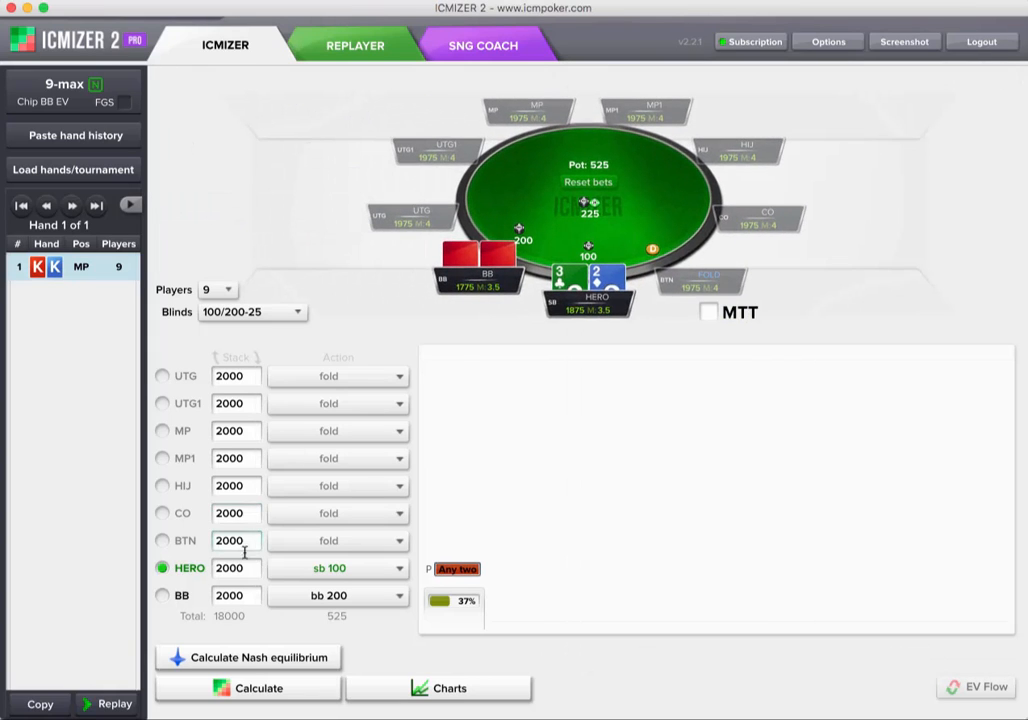
left_click(259, 657)
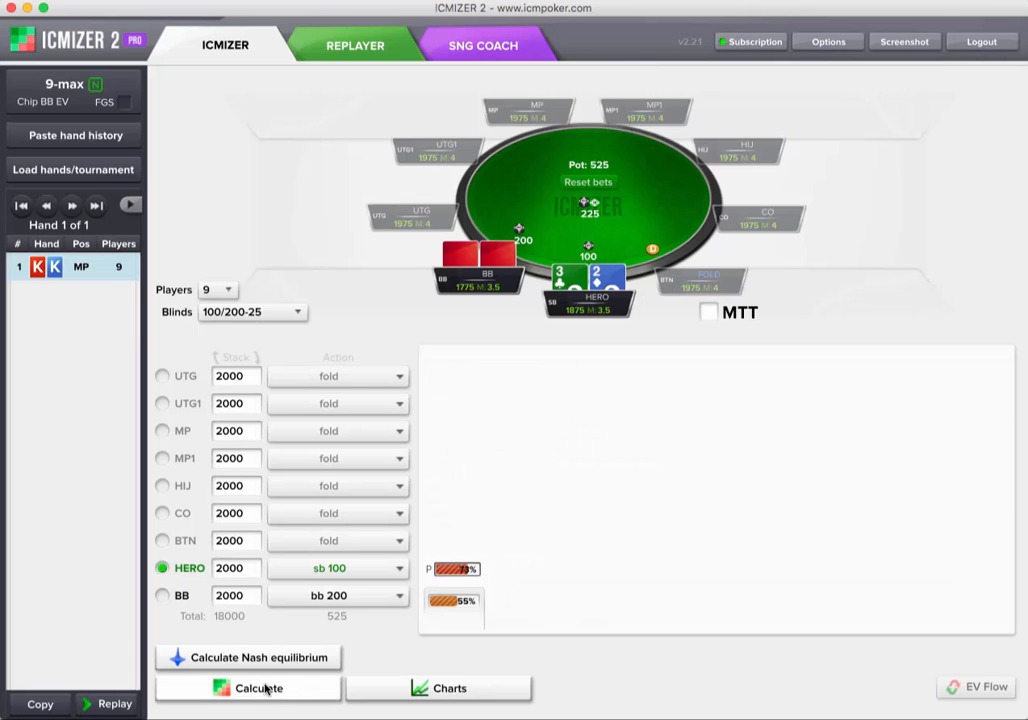
left_click(264, 686)
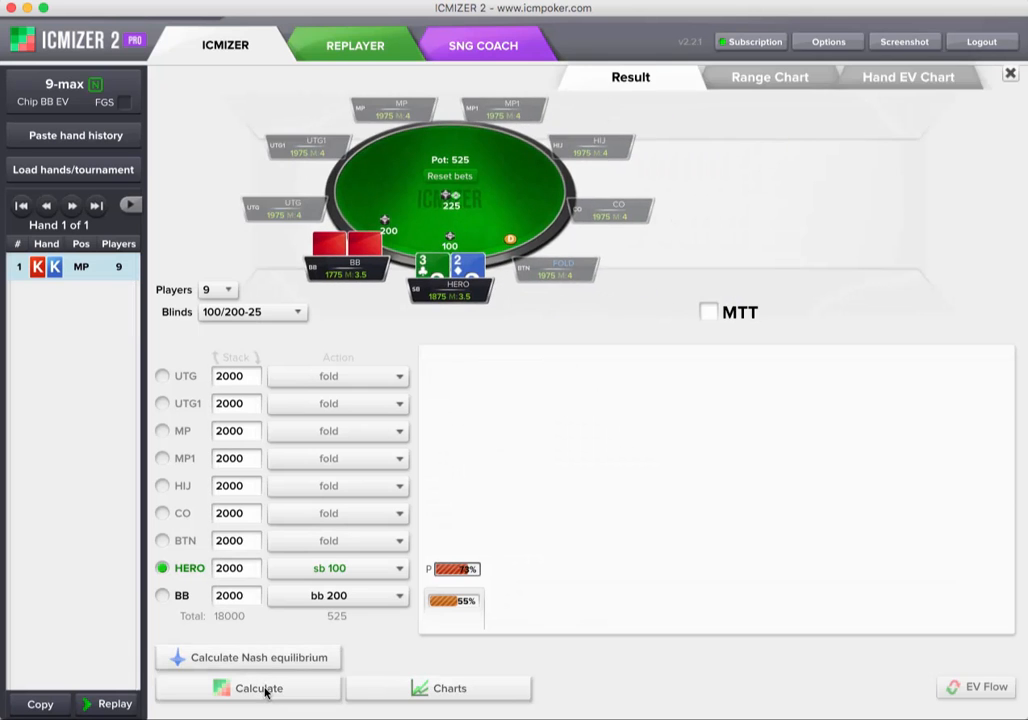
- Set the minimum EV difference for Hero's range to 0.0 and inspect the borderline hand 65o
left_click(693, 618)
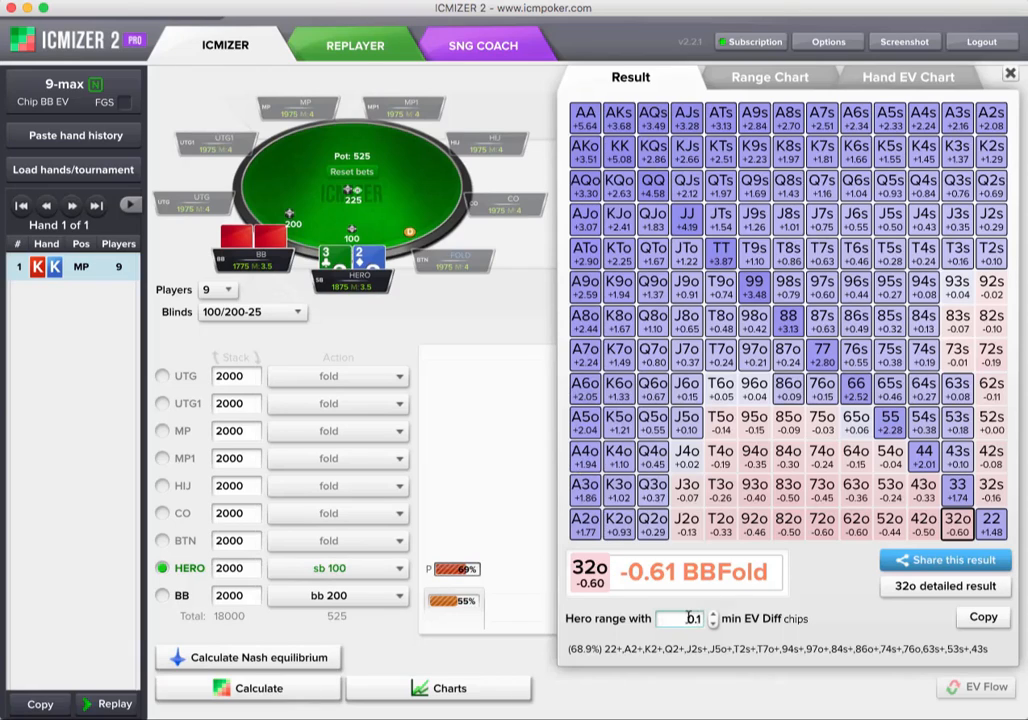
left_click(715, 623)
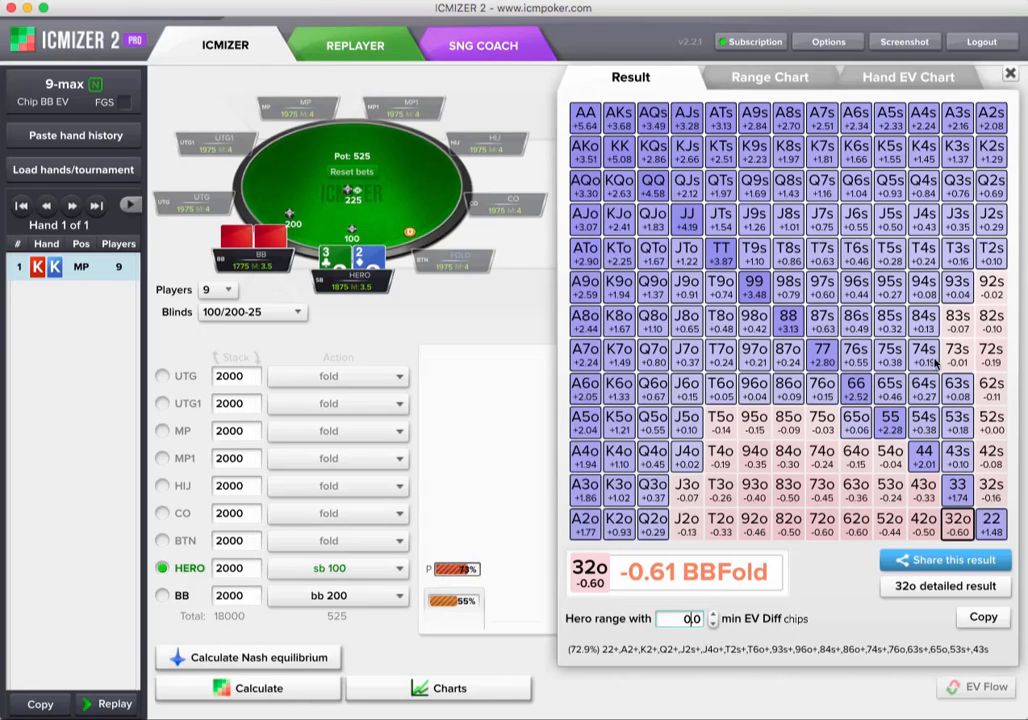
left_click(856, 420)
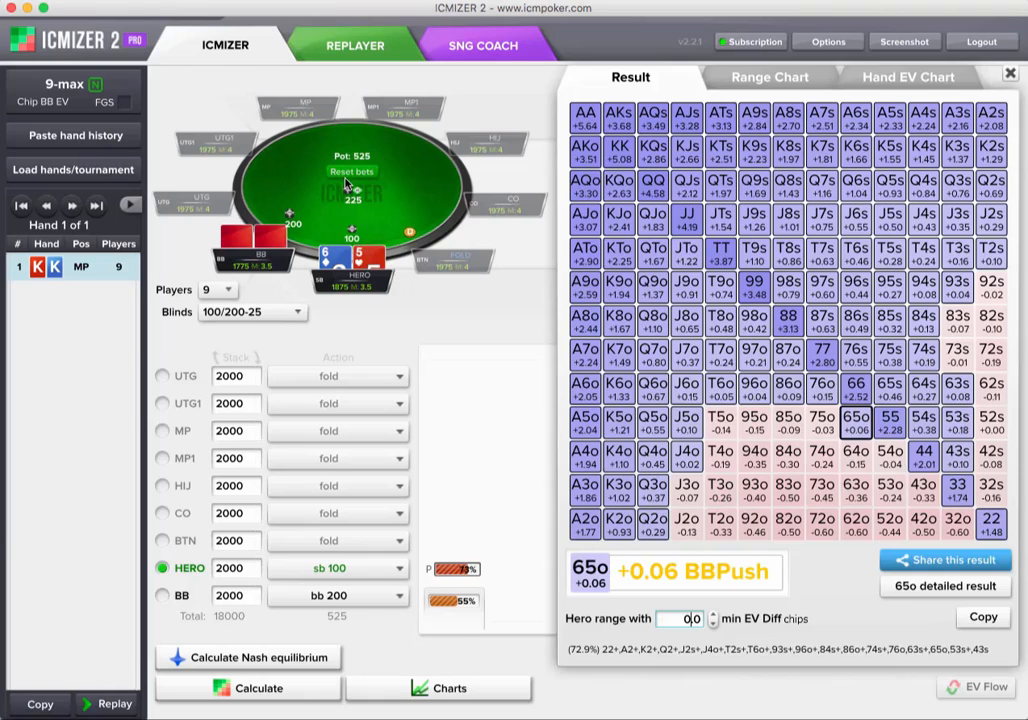
mouse_move(393, 223)
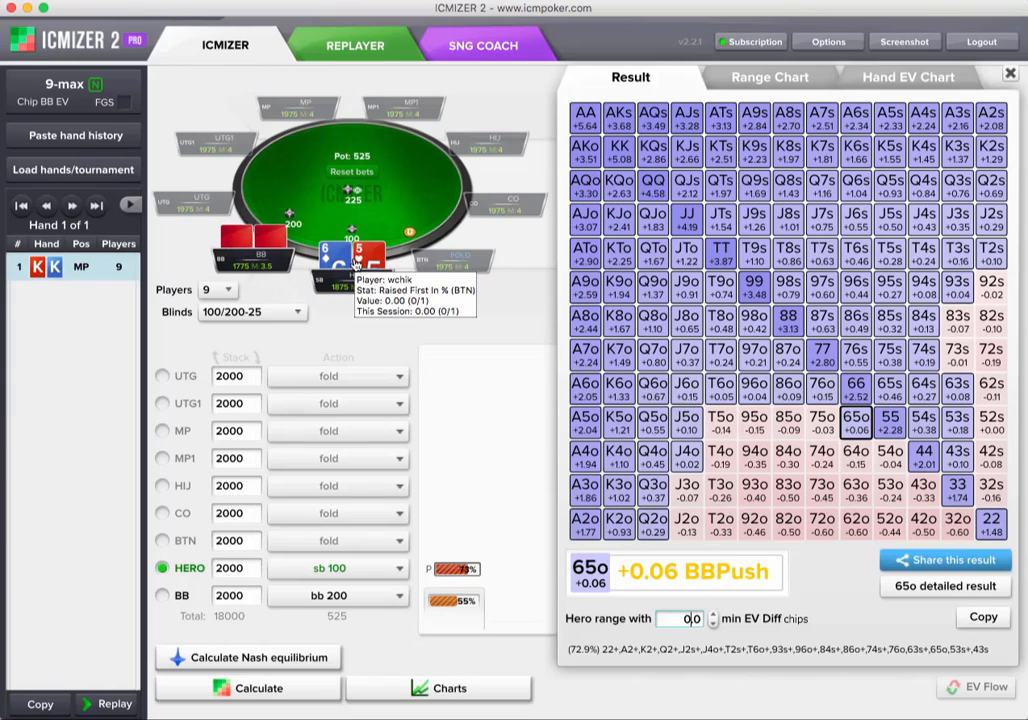
mouse_move(452, 603)
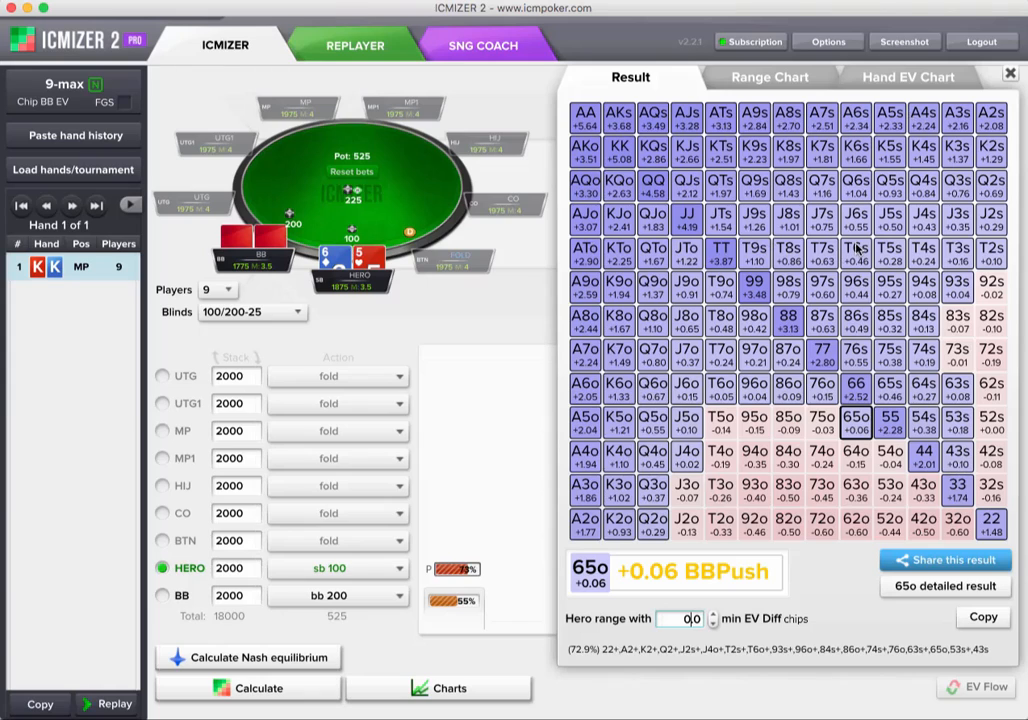
- Place Hero in the big blind facing an SB all-in, and calculate the Nash equilibrium and Hero's results
left_click(1011, 76)
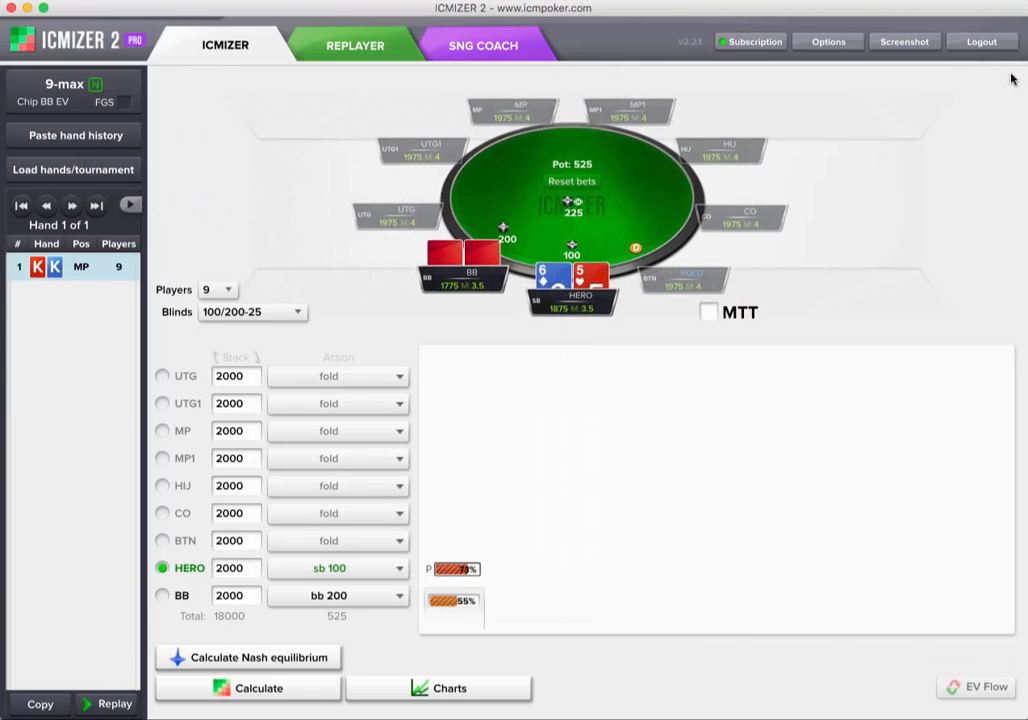
left_click(162, 596)
left_click(310, 595)
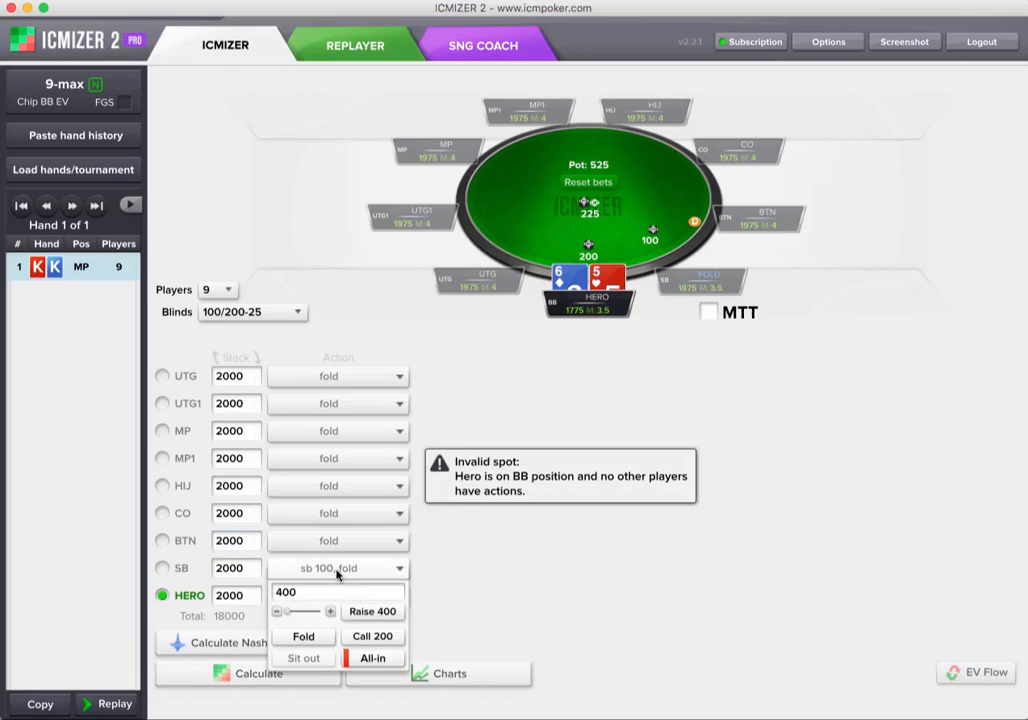
left_click(373, 658)
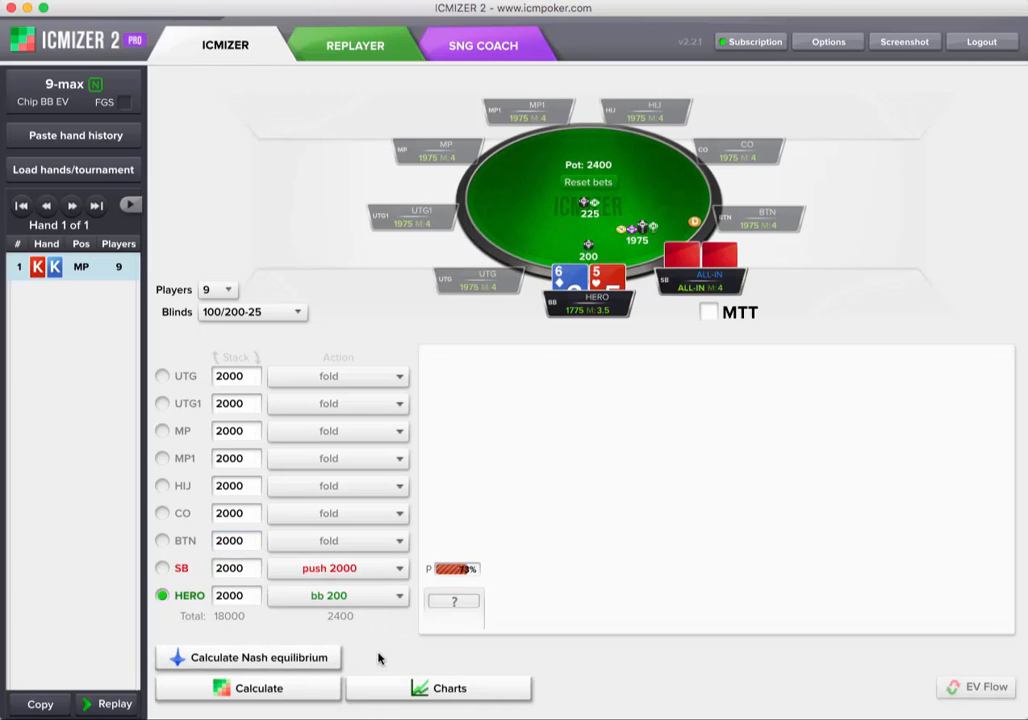
left_click(272, 657)
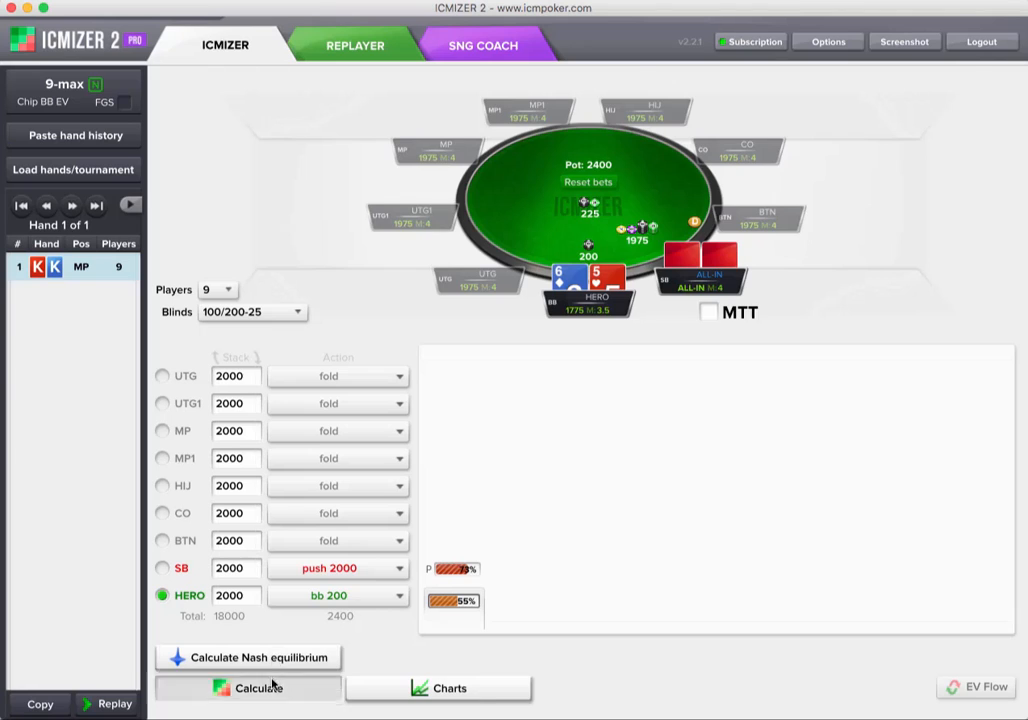
left_click(257, 687)
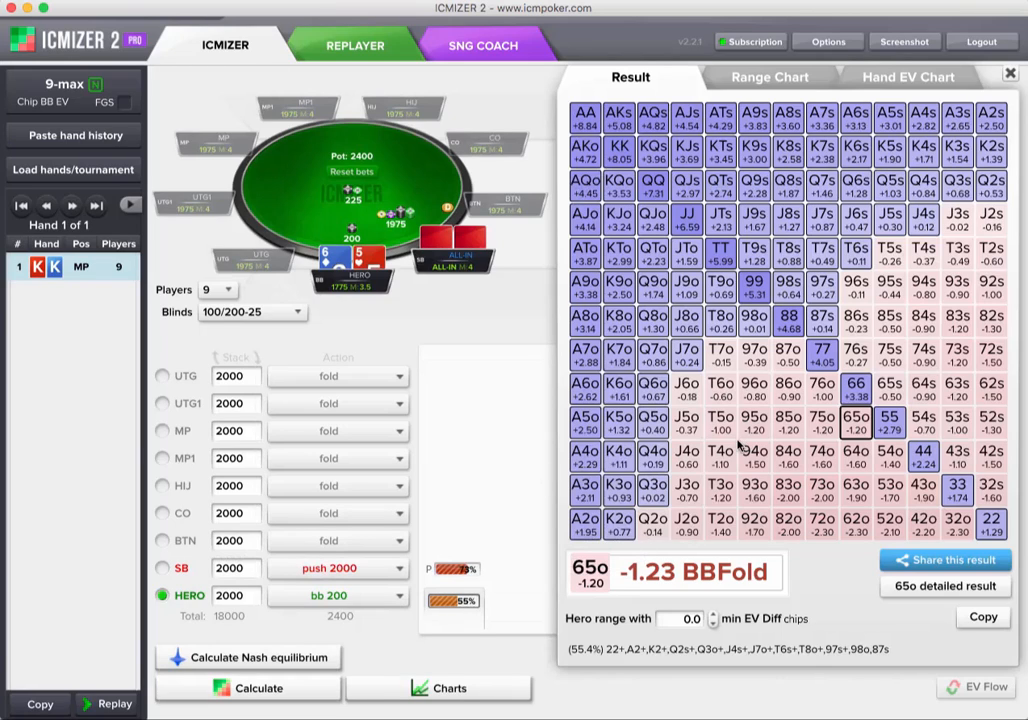
- Examine the detailed results for 98o and ATs, including Hero's bust probability
left_click(754, 320)
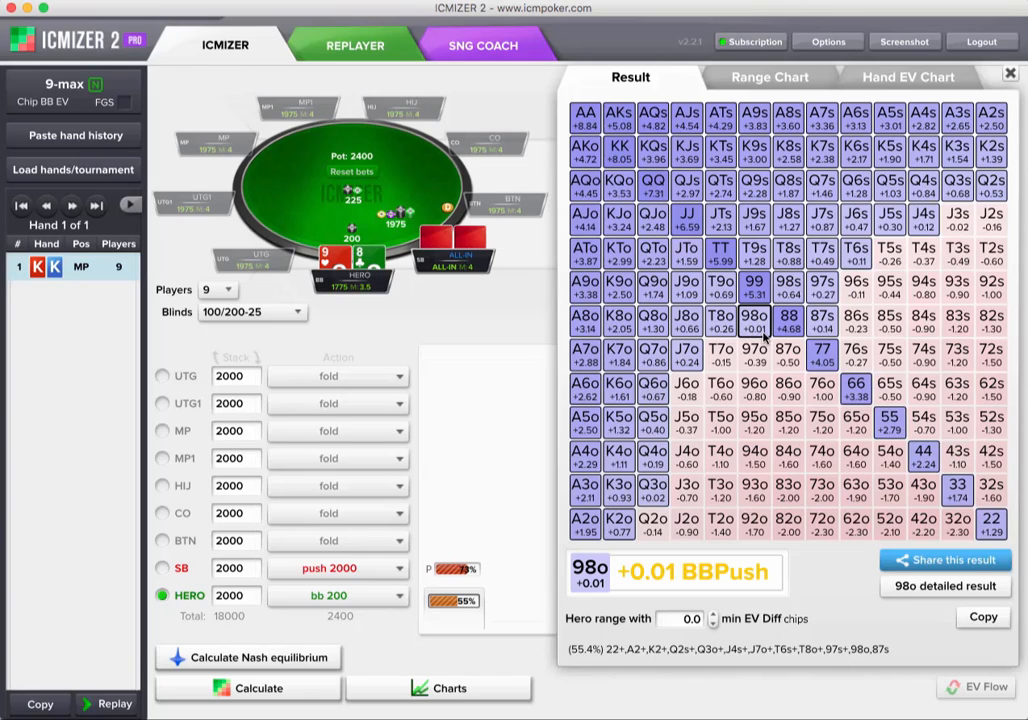
left_click(958, 588)
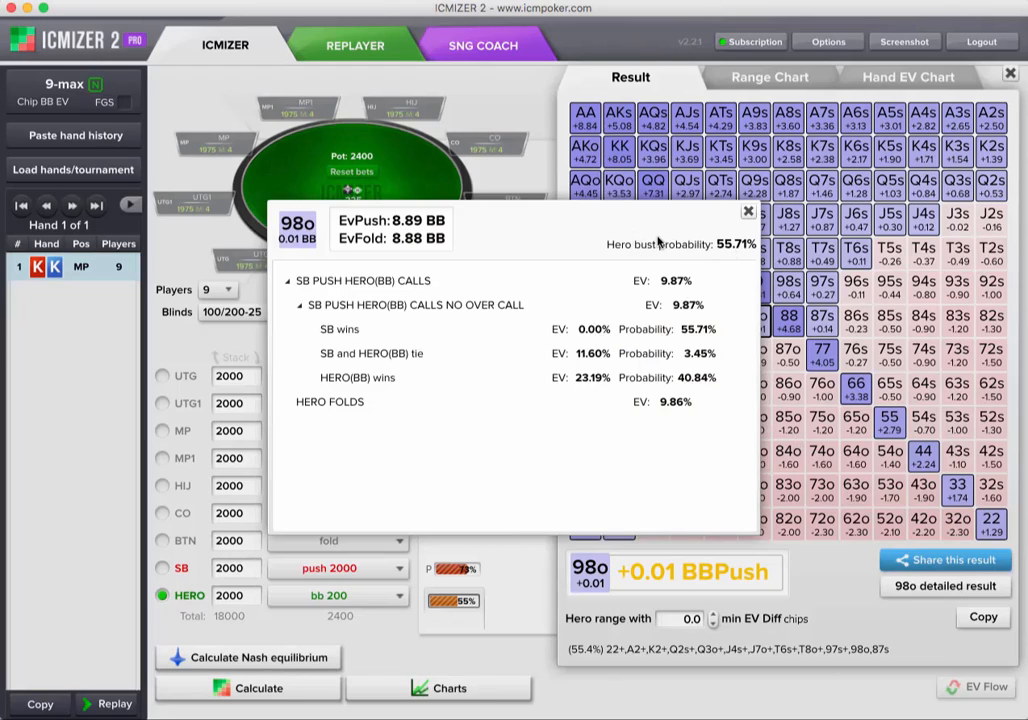
left_click(748, 213)
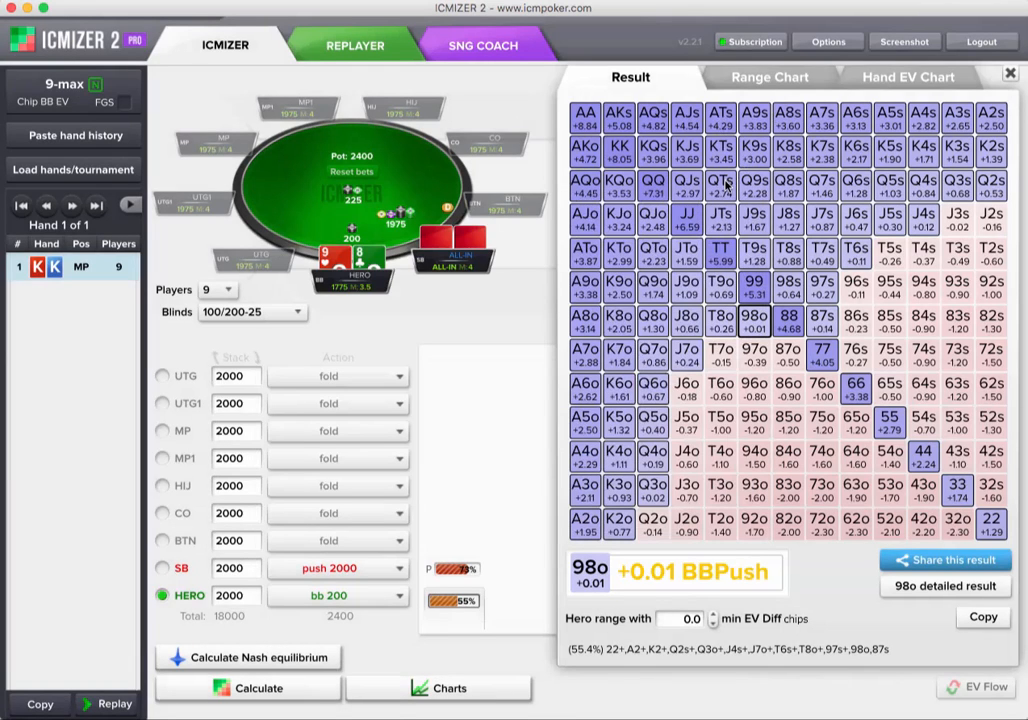
left_click(720, 118)
left_click(957, 588)
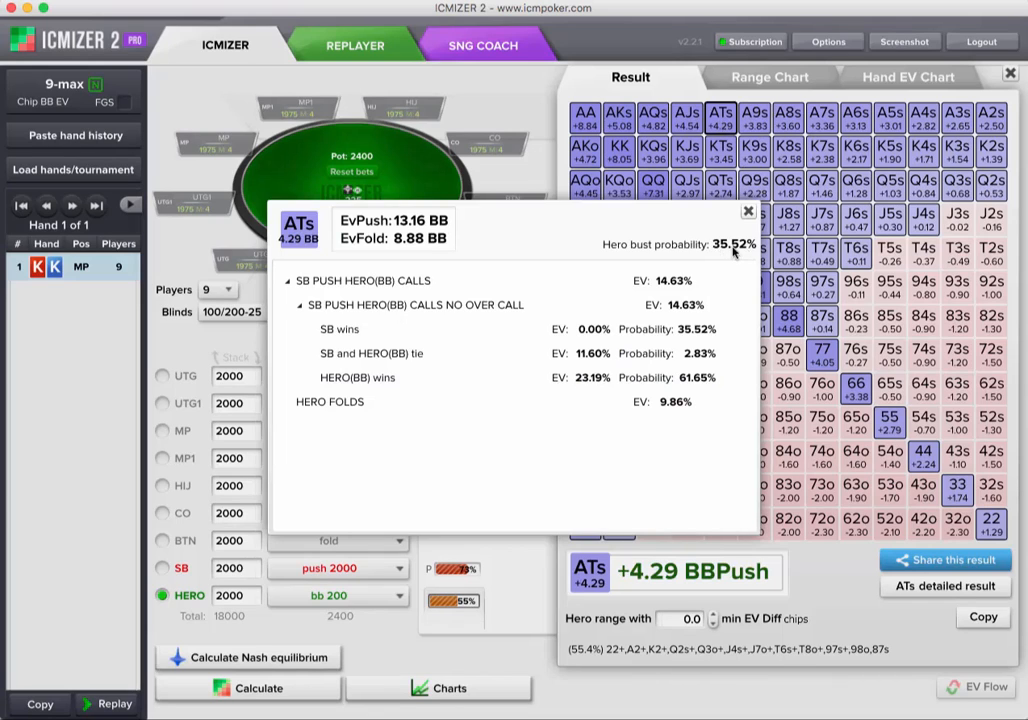
left_click(749, 213)
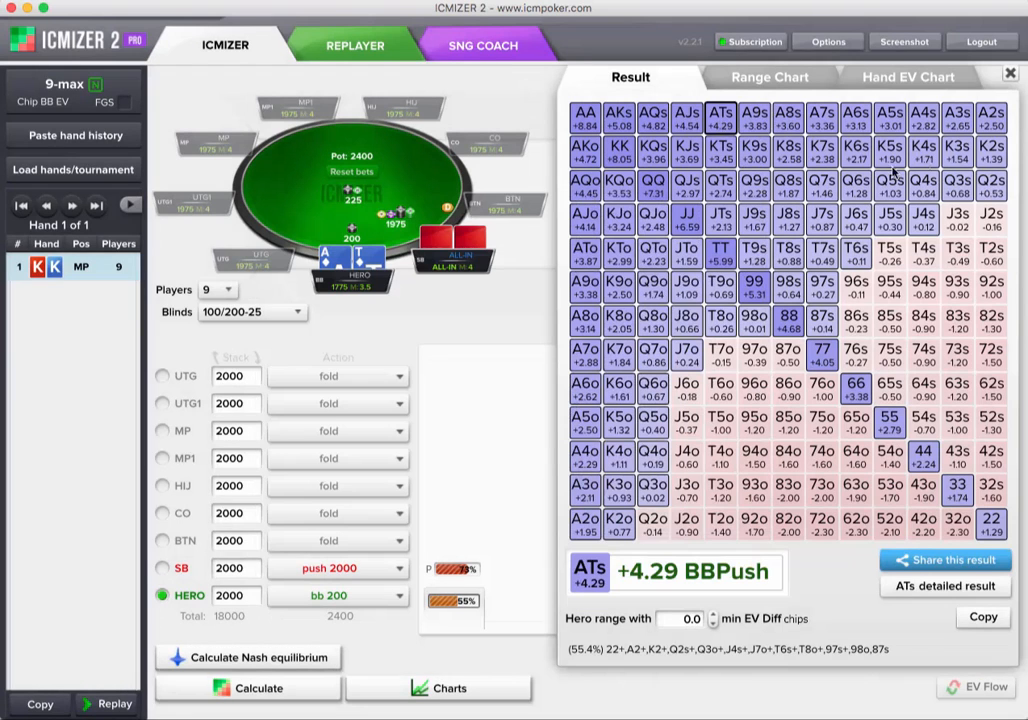
- Examine the detailed result for A2s, comparing the push and fold EVs and Hero's bust probability
left_click(990, 119)
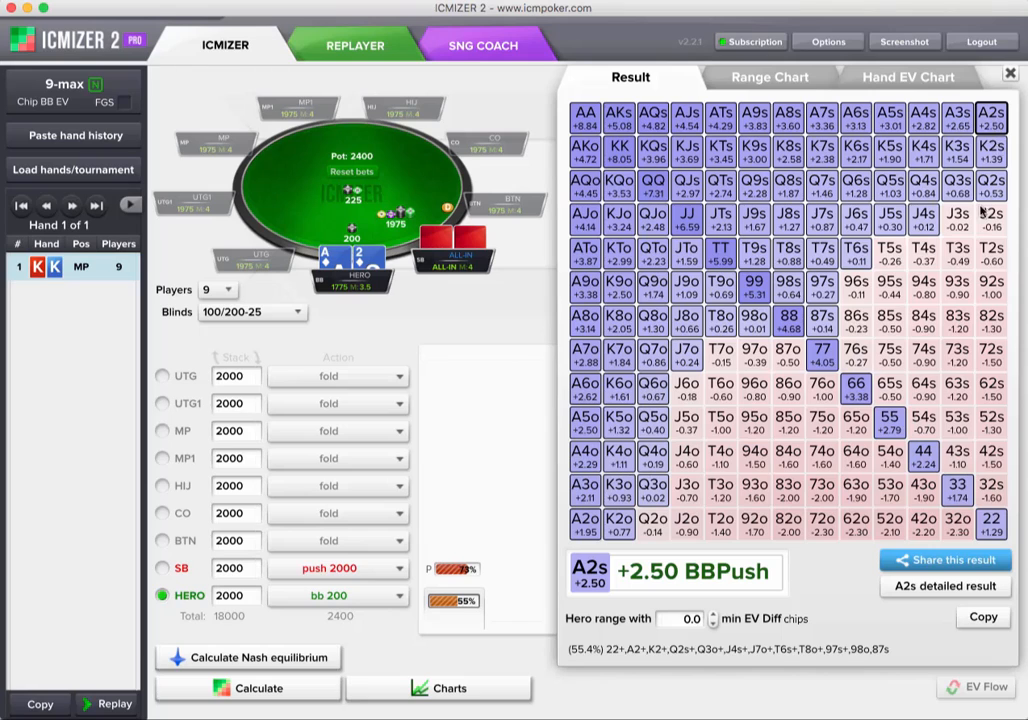
left_click(958, 586)
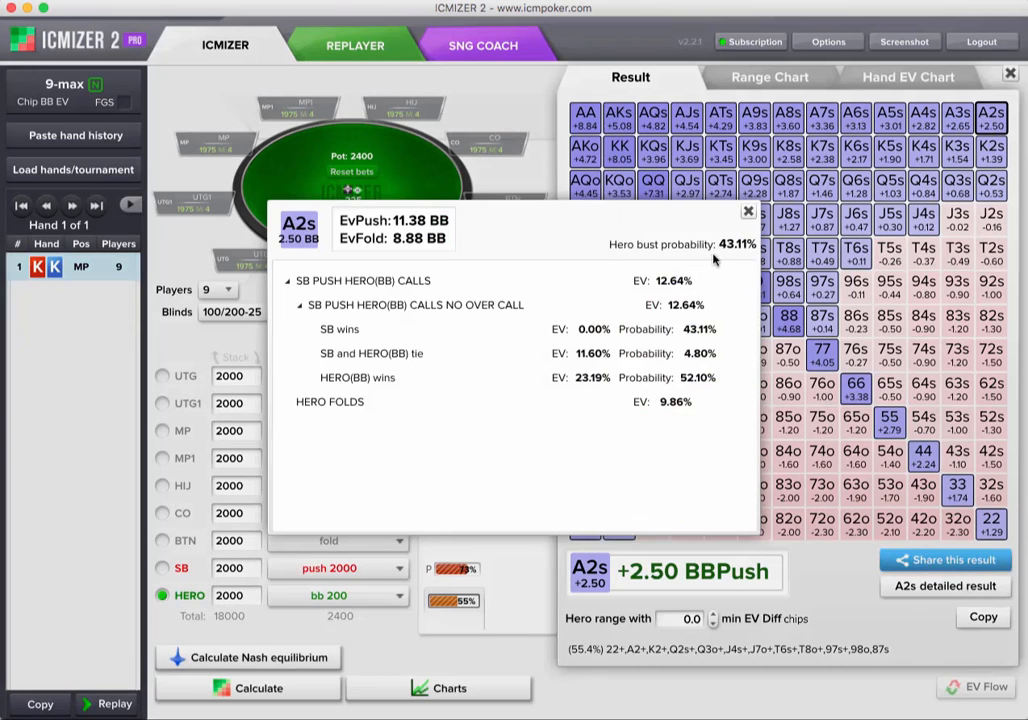
left_click(747, 213)
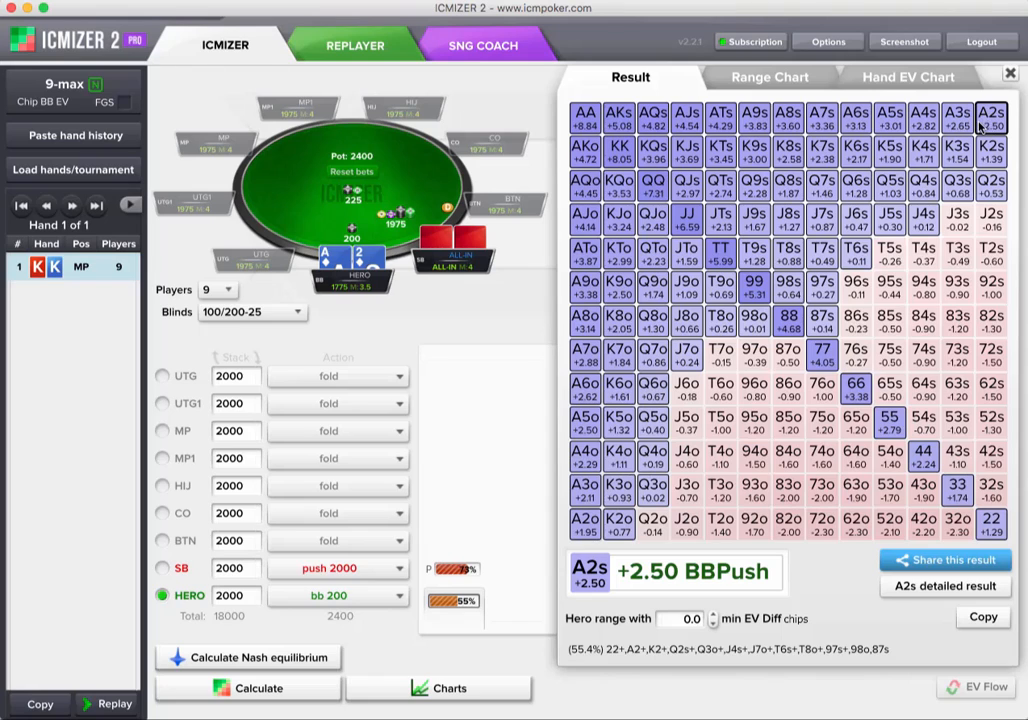
left_click(945, 586)
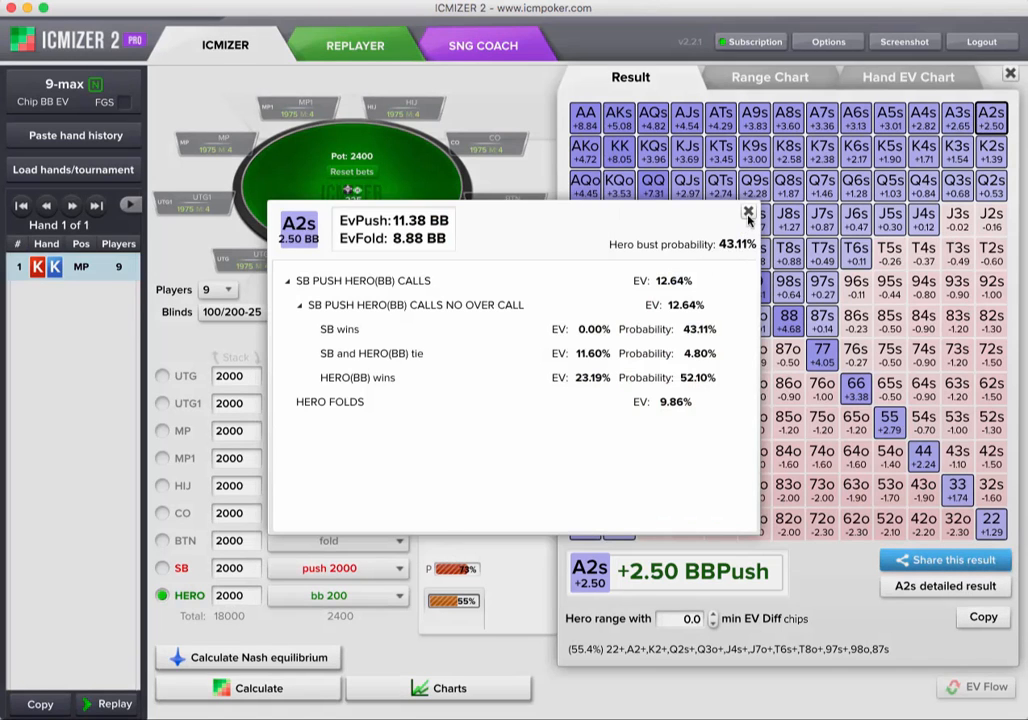
left_click(748, 214)
- Examine the detailed results for AKo and 55 against the SB push
left_click(586, 151)
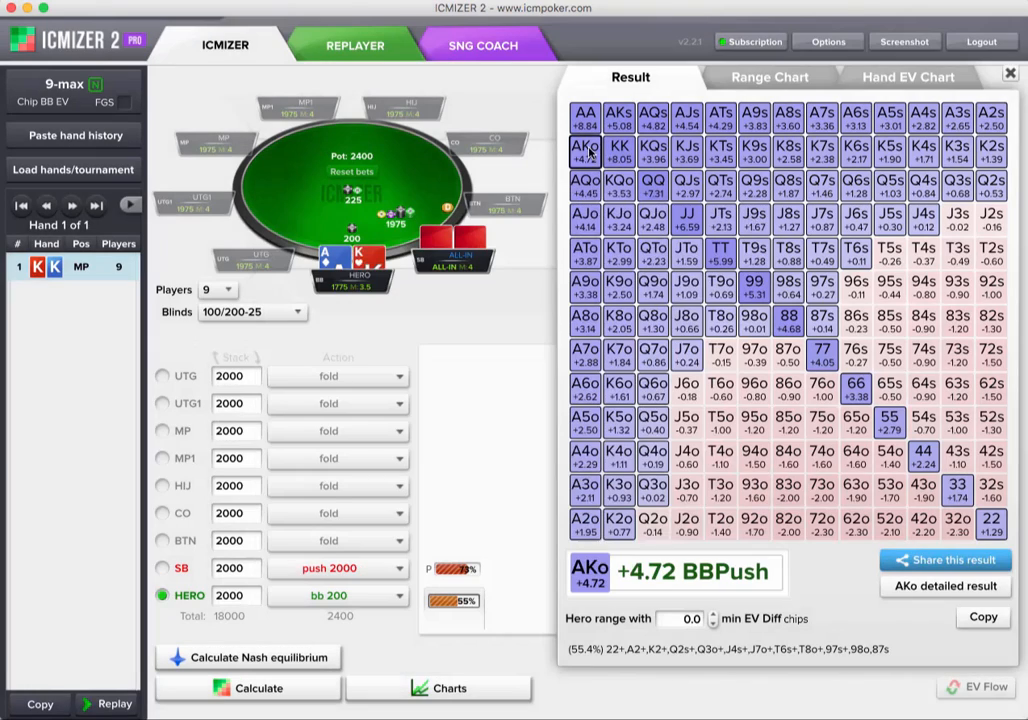
left_click(956, 587)
left_click(748, 214)
left_click(884, 418)
left_click(945, 586)
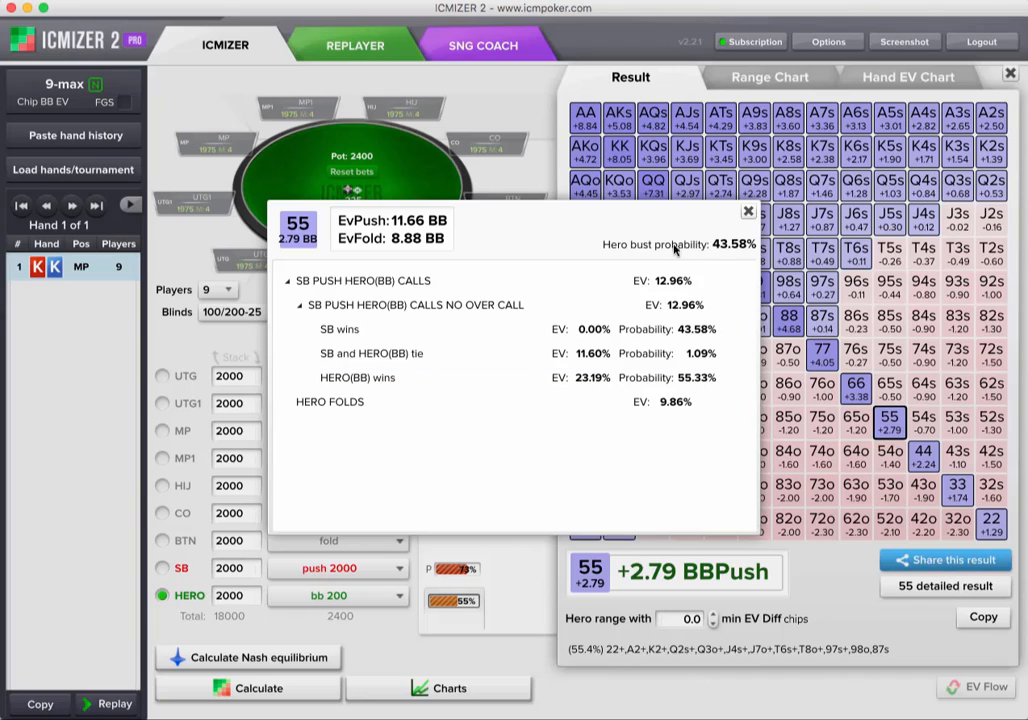
left_click(748, 212)
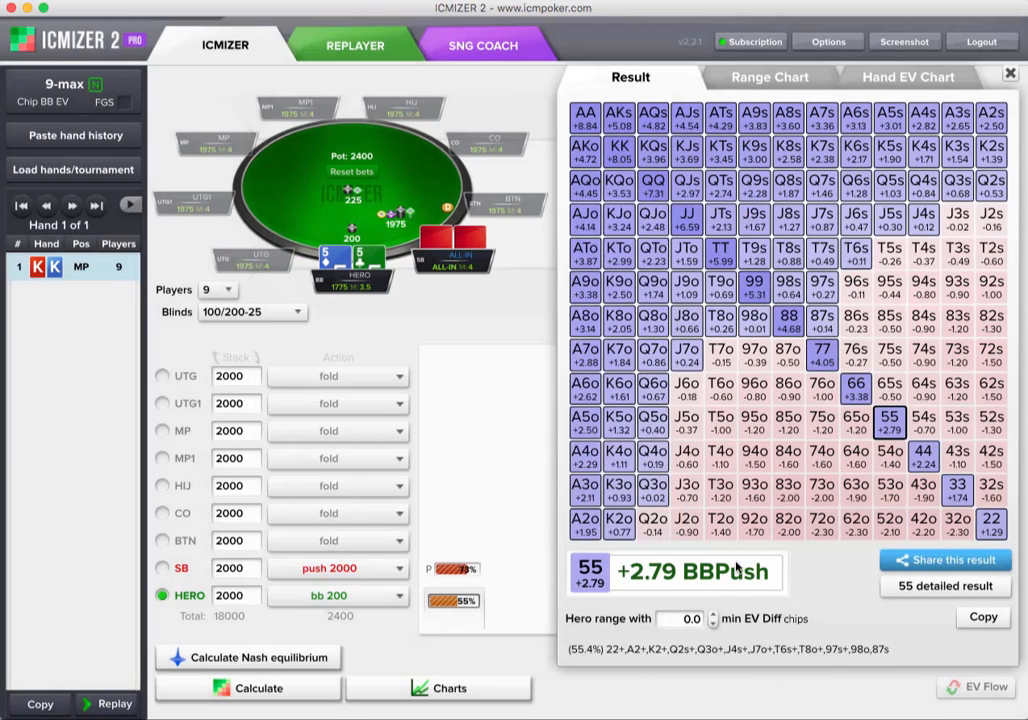
- Set the minimum EV difference for Hero's range to 0.5 and examine the detailed result for Q2s
left_click_drag(678, 619, 714, 624)
type("0.5")
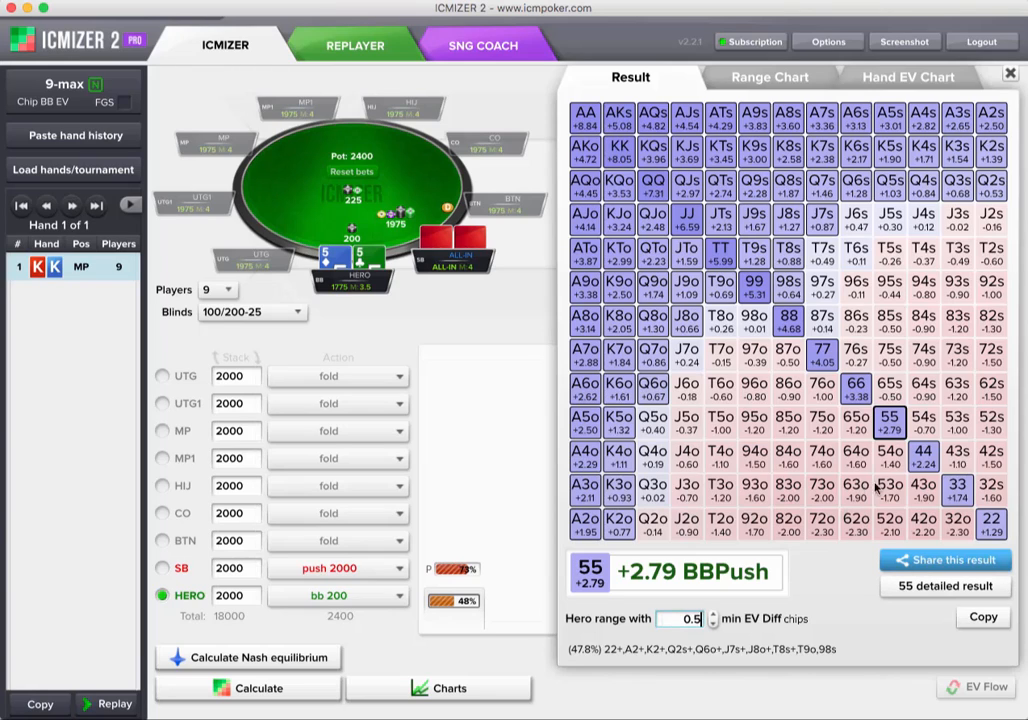
left_click(992, 188)
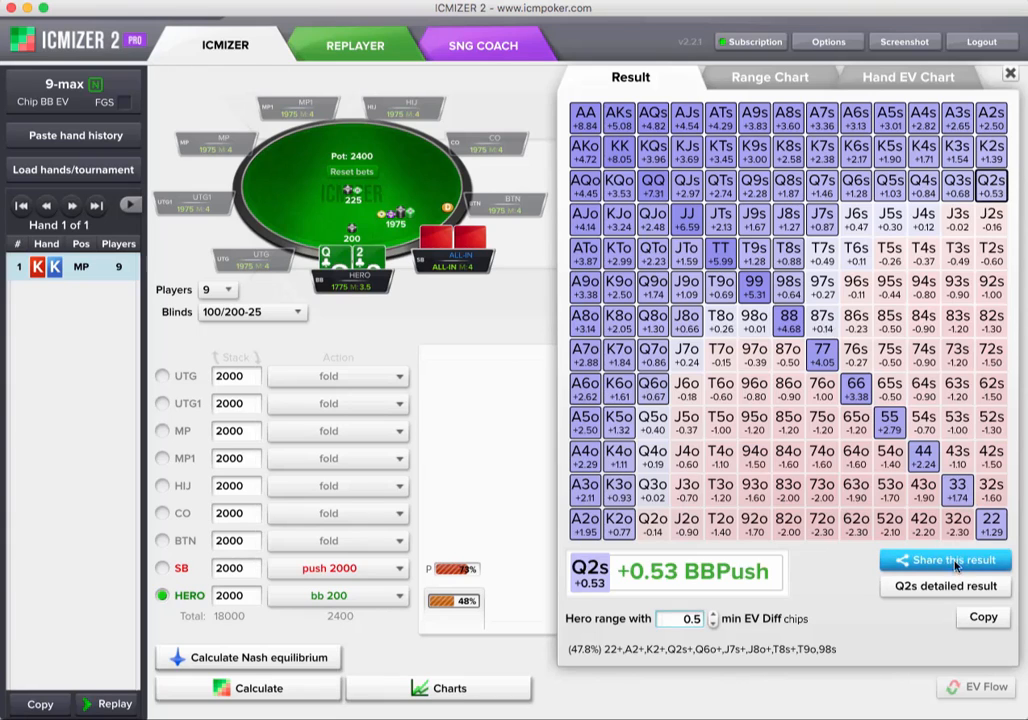
left_click(946, 586)
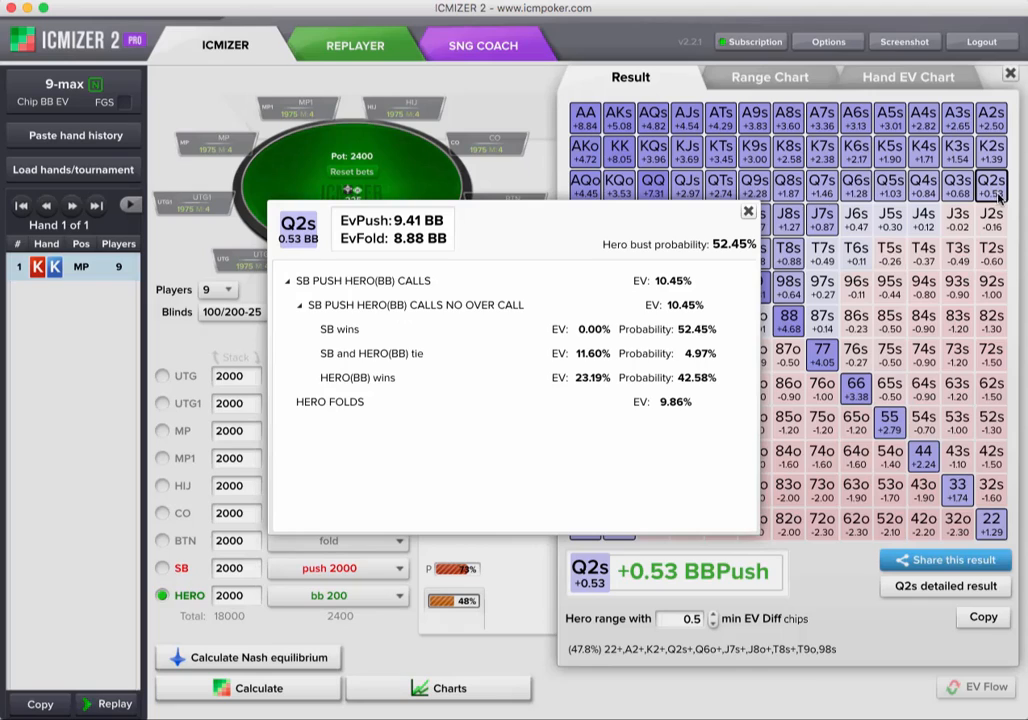
left_click(748, 214)
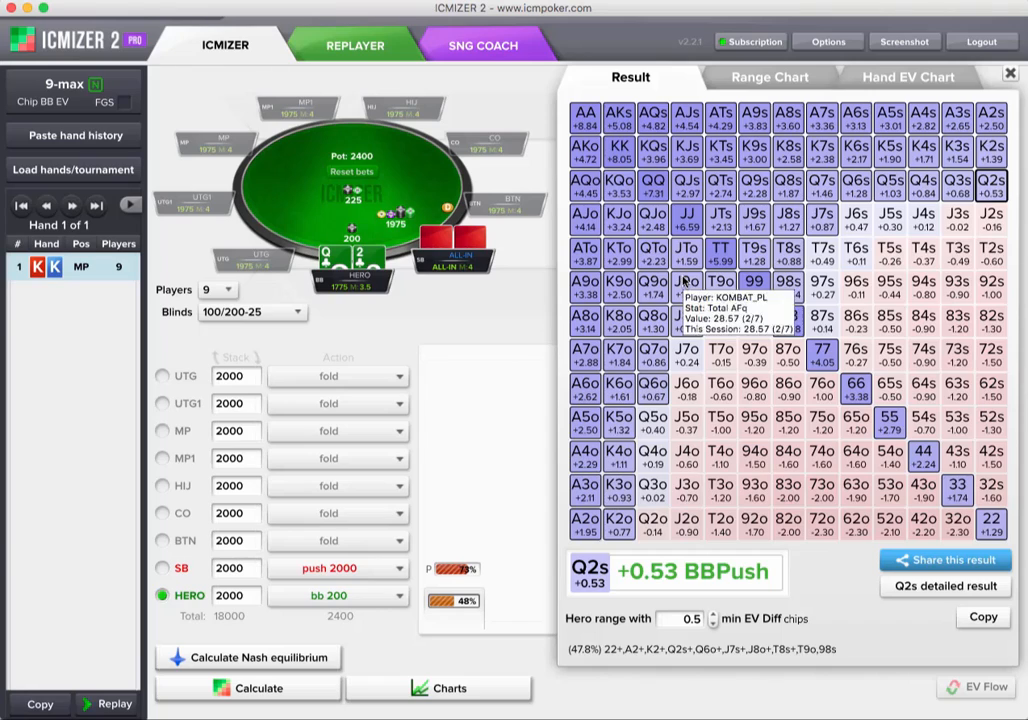
- Review the hands in SB's pushing range in the range editor, leaving the range as it is
mouse_move(466, 570)
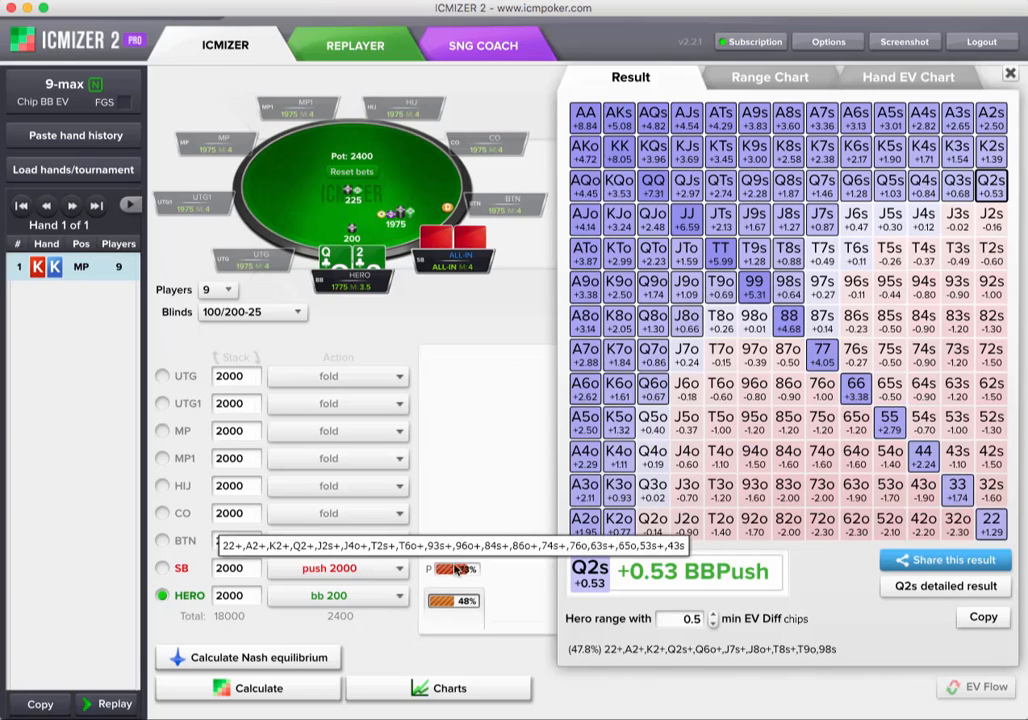
left_click(1010, 74)
mouse_move(463, 570)
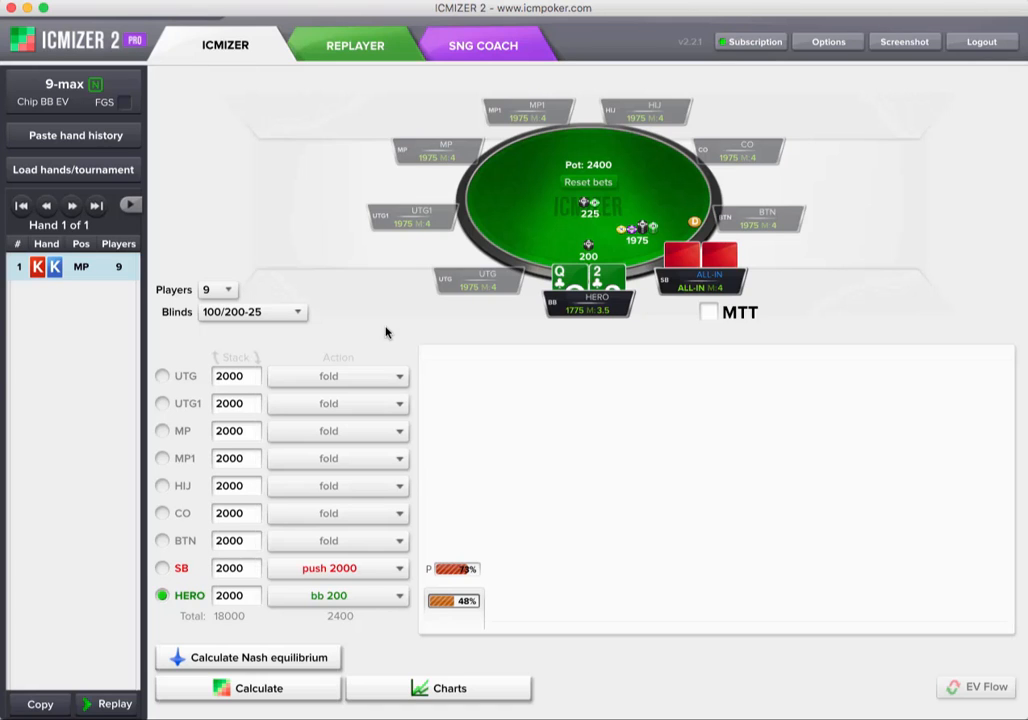
left_click(458, 571)
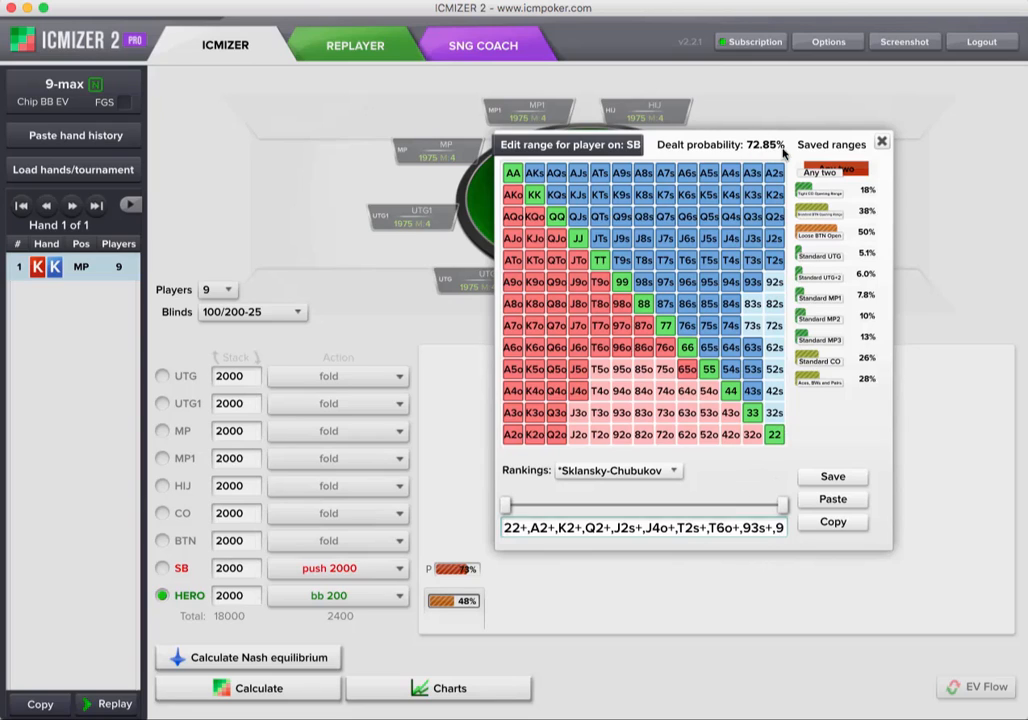
left_click(877, 145)
- Check Hero's calling range, recalculate the Nash equilibrium and results to inspect Q4o, and return to the table setup
mouse_move(452, 600)
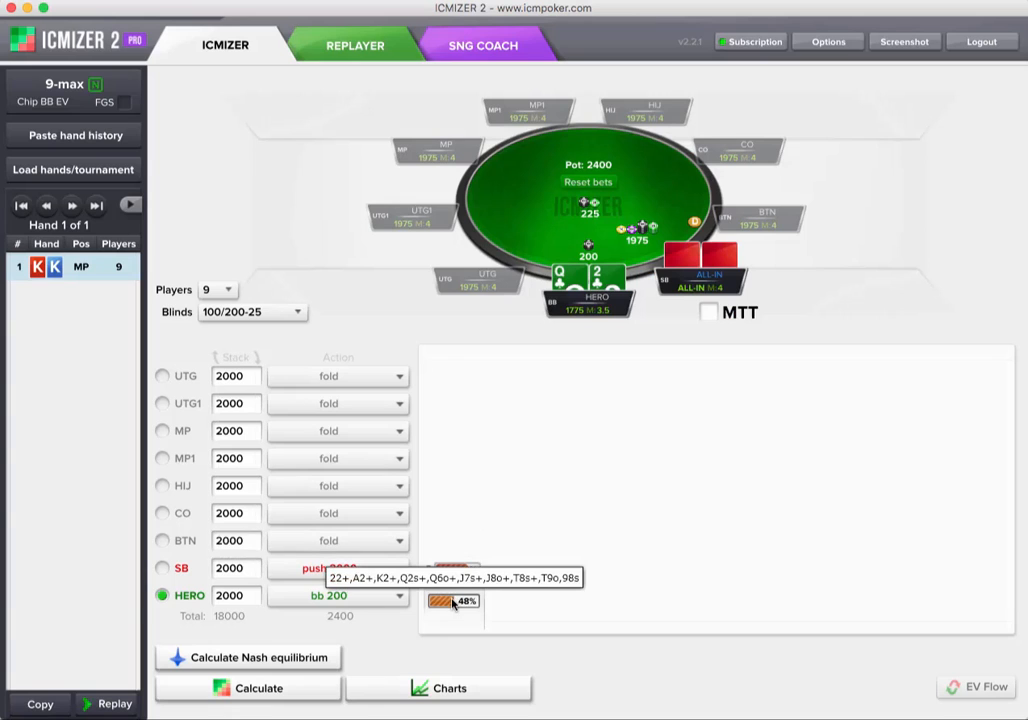
left_click(294, 660)
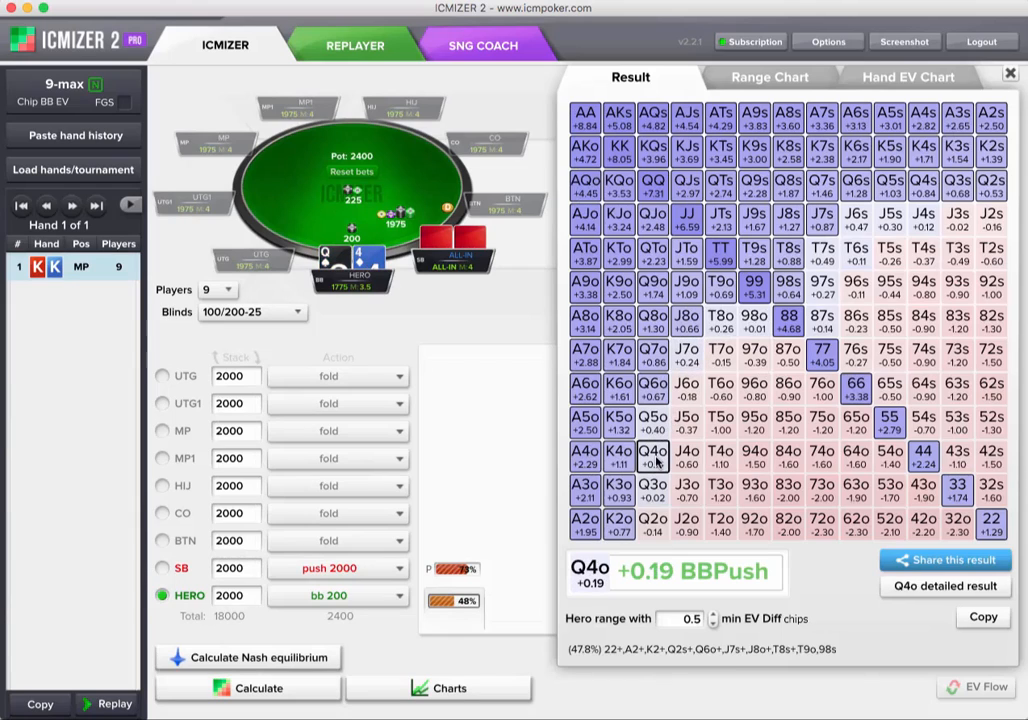
left_click(1011, 75)
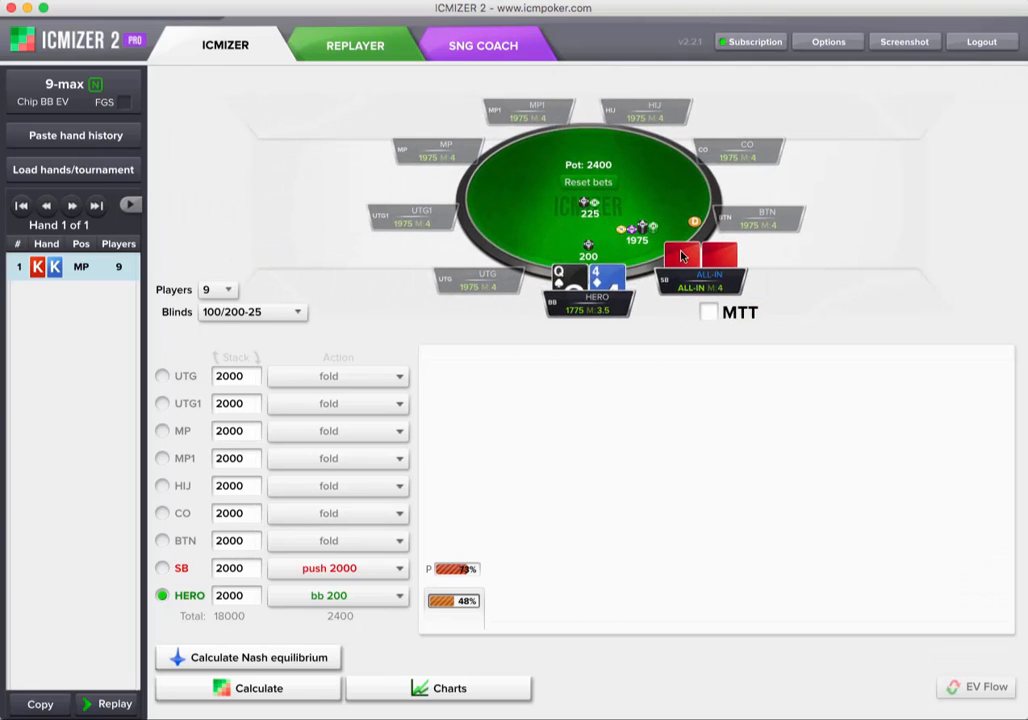
- Narrow SB's pushing range to about 32%, add J9s, T9s and JTo, and remove K7o
left_click(463, 570)
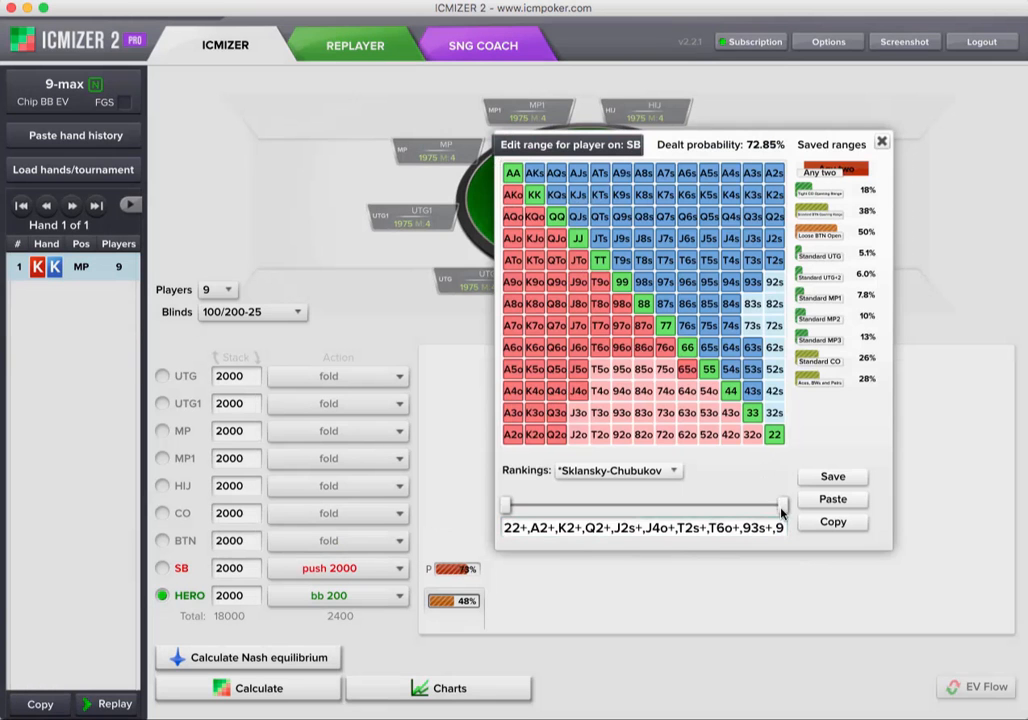
left_click_drag(781, 512, 611, 516)
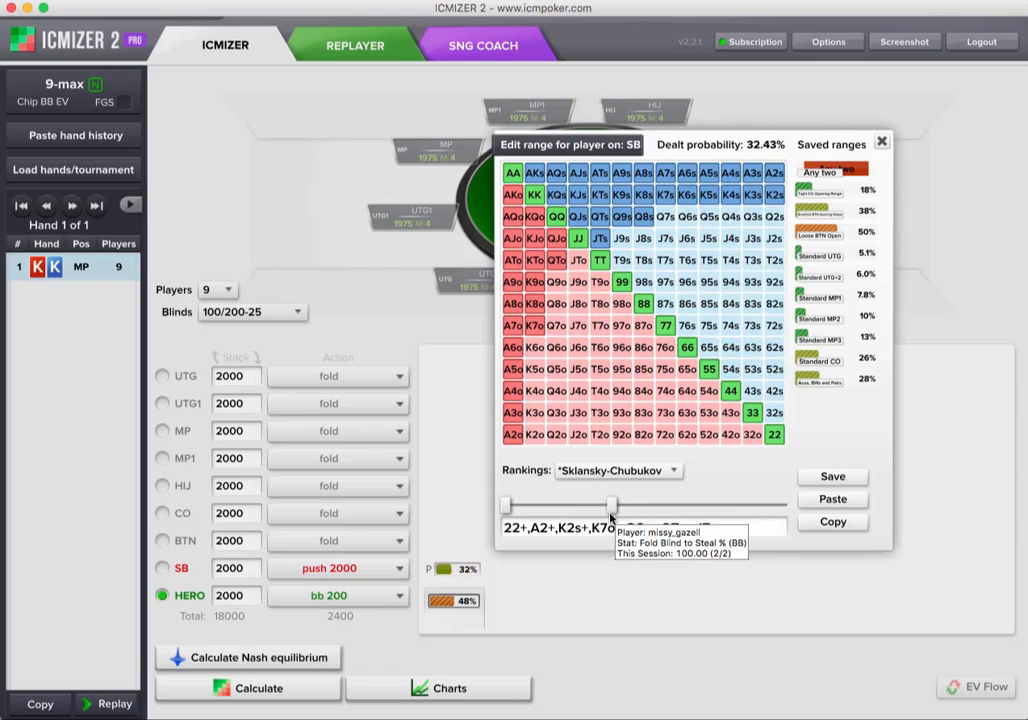
left_click(619, 239)
left_click(619, 260)
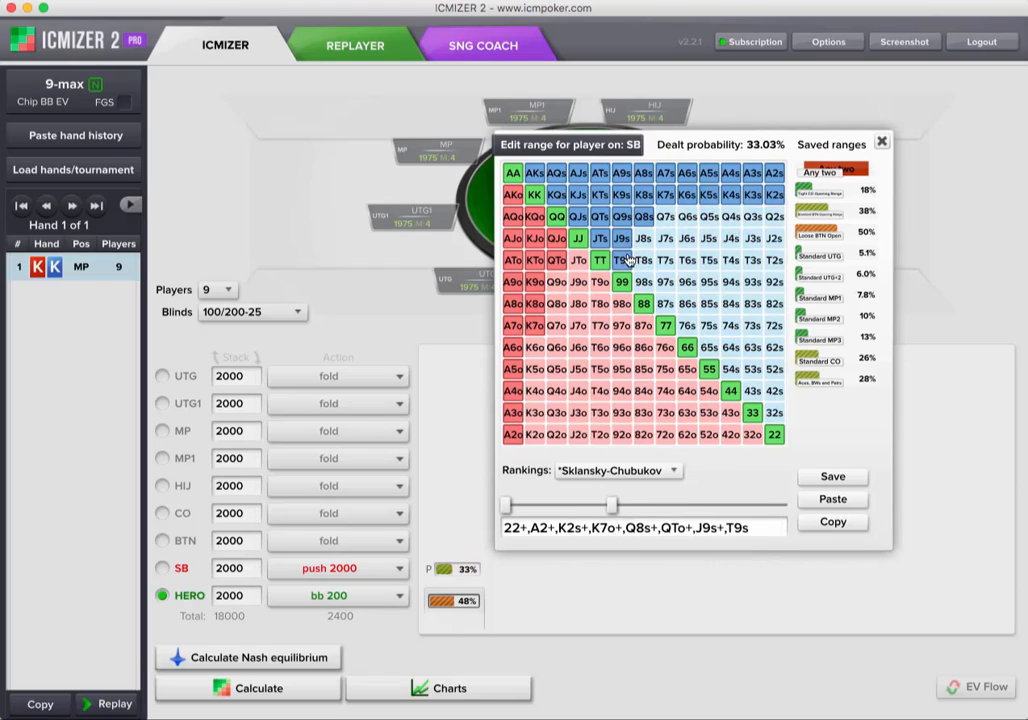
left_click(578, 264)
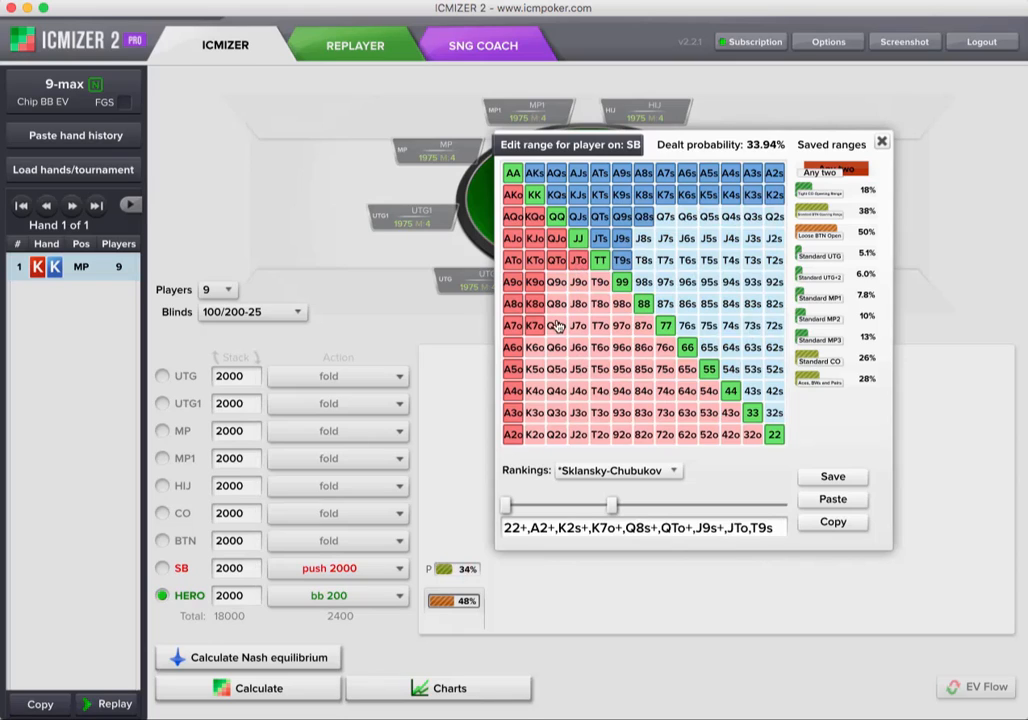
left_click(537, 327)
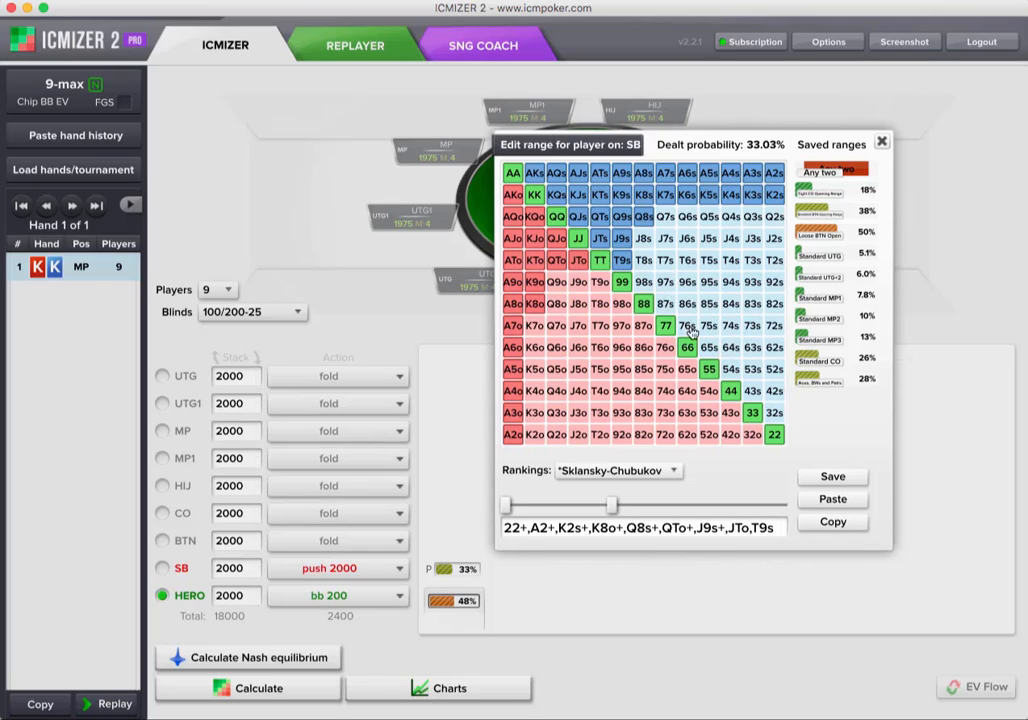
- Try a 66.82% pushing range for SB, narrow it to 33.33%, and calculate Hero's calling results
left_click_drag(611, 505, 704, 510)
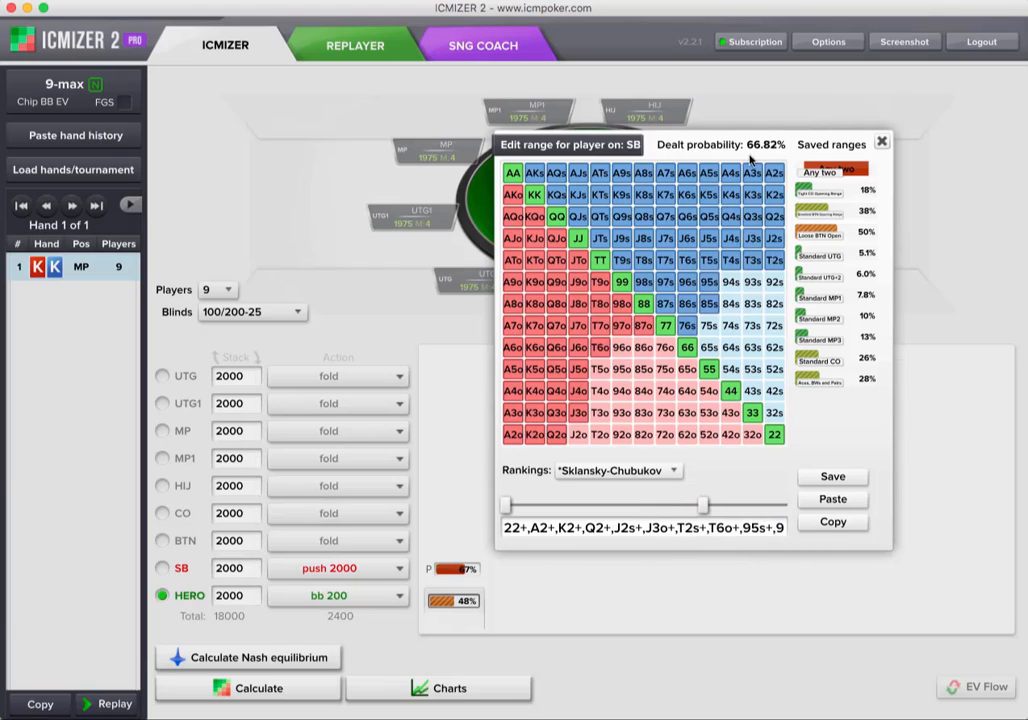
left_click_drag(704, 506, 613, 507)
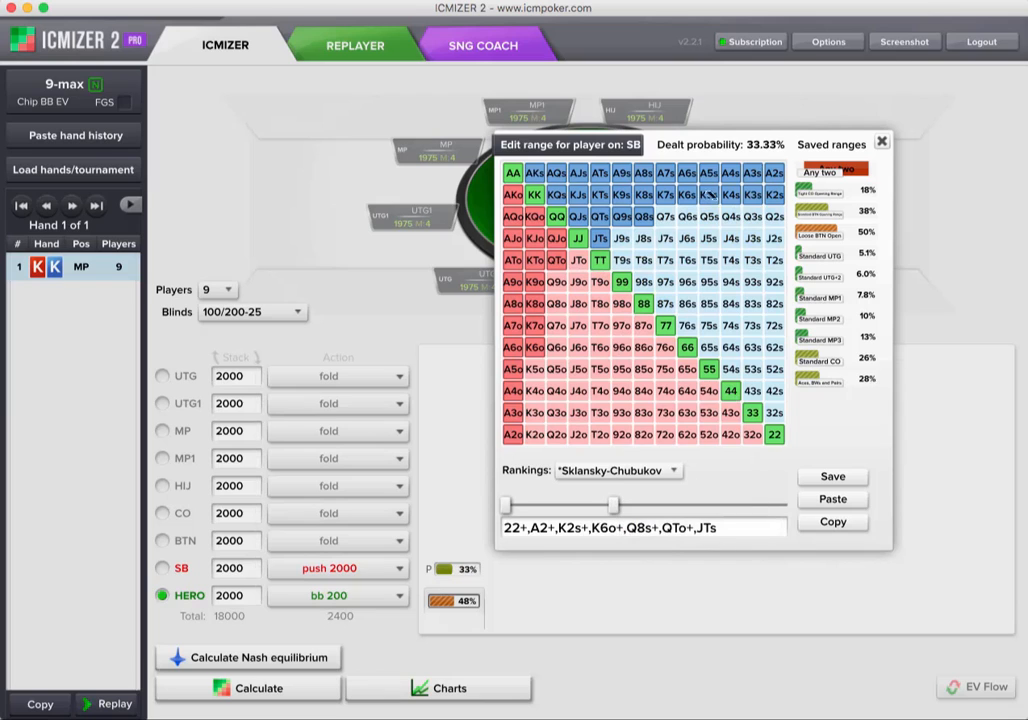
left_click(881, 142)
left_click(310, 688)
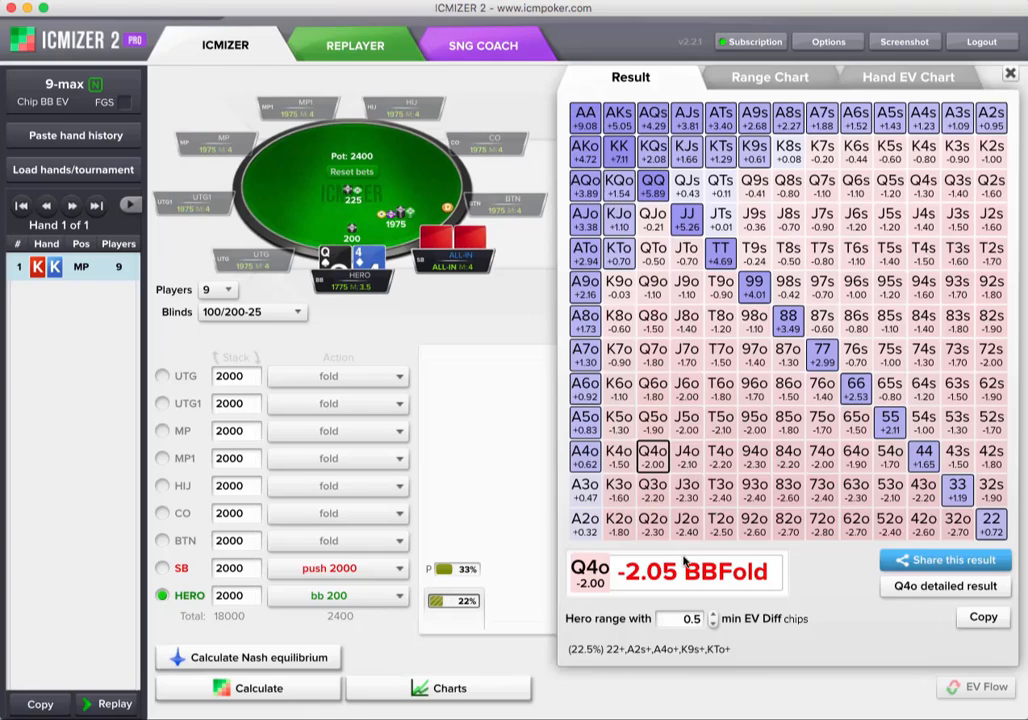
- Set the minimum EV difference for Hero's range to 0.0 and check the resulting calling range
left_click_drag(678, 618, 717, 619)
type("0.0")
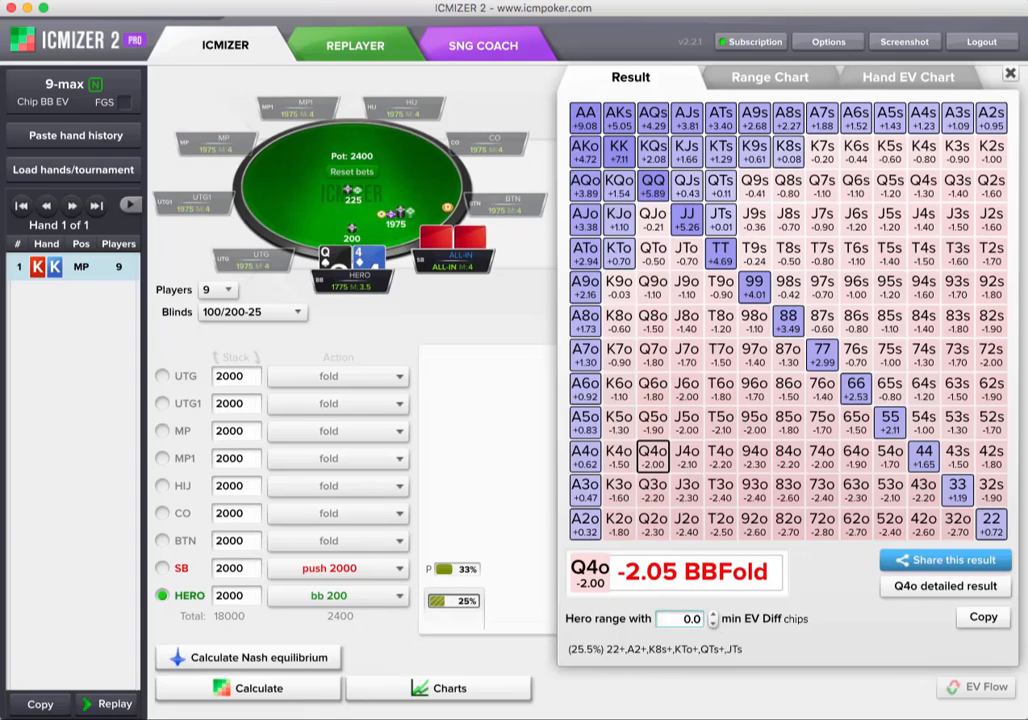
mouse_move(452, 604)
- Seat Hero on BTN and set the stacks of Hero, SB and BB to 4000 each
left_click(162, 541)
double_click(262, 544)
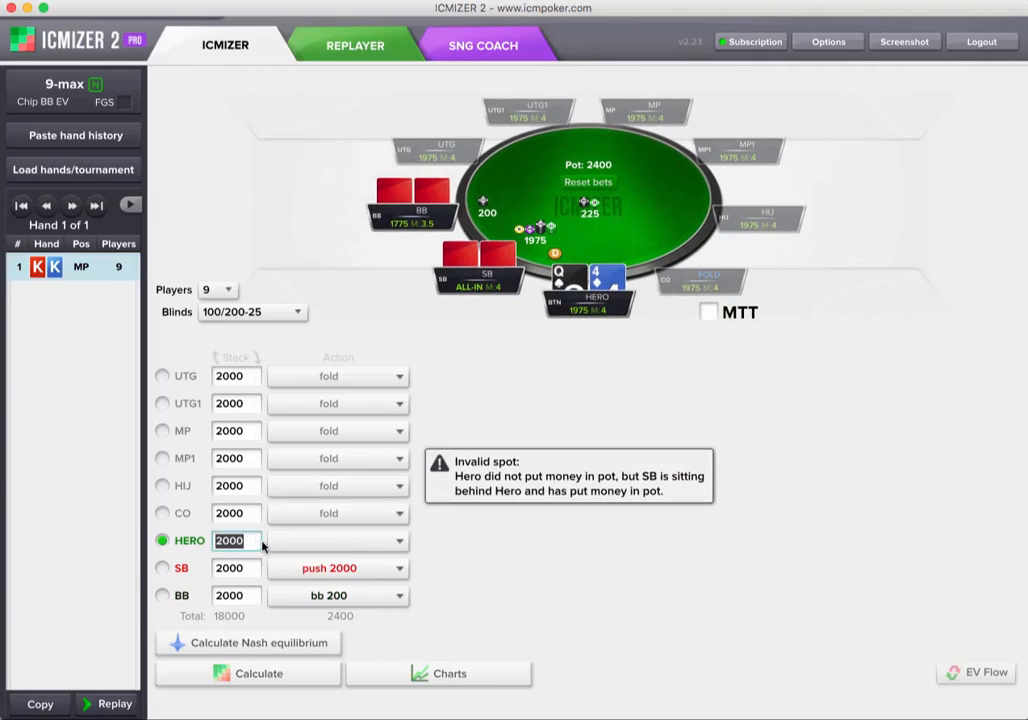
type("4000")
key("Tab")
type("4000")
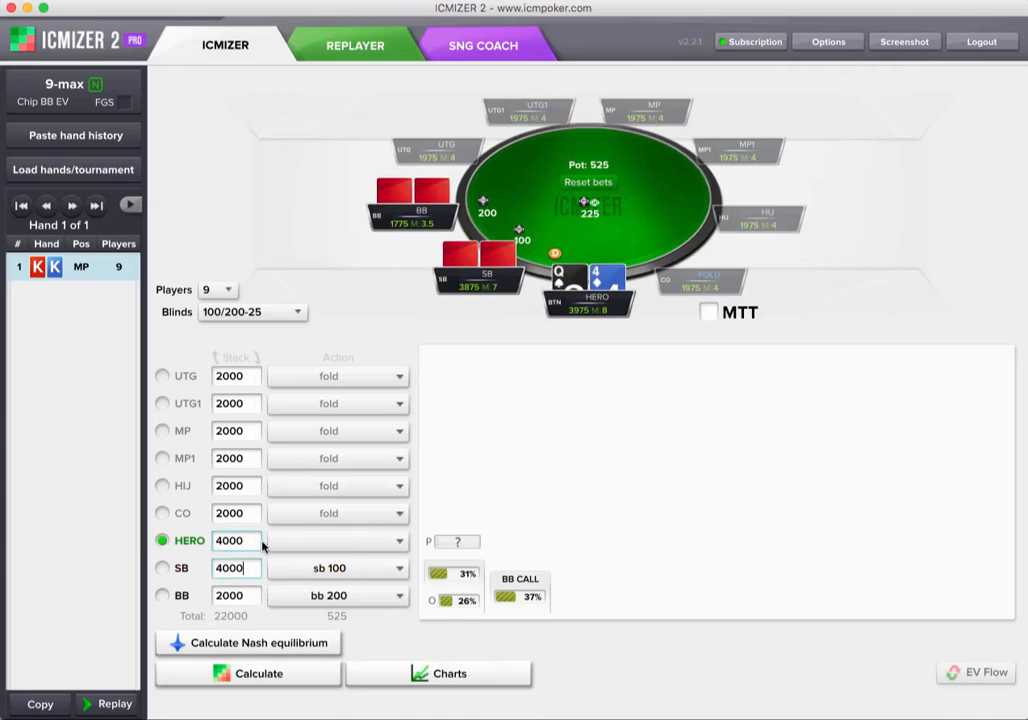
key("Tab")
type("4000")
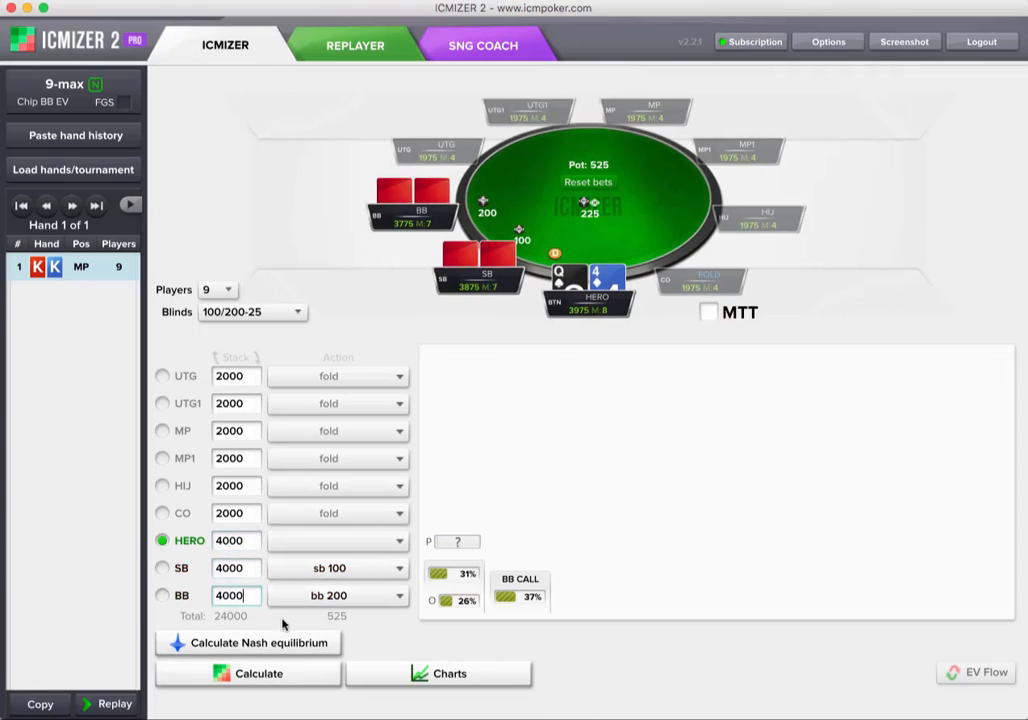
- Calculate the Nash equilibrium and Hero's push results, with a minimum EV difference of 0.1 for Hero's range
left_click(279, 646)
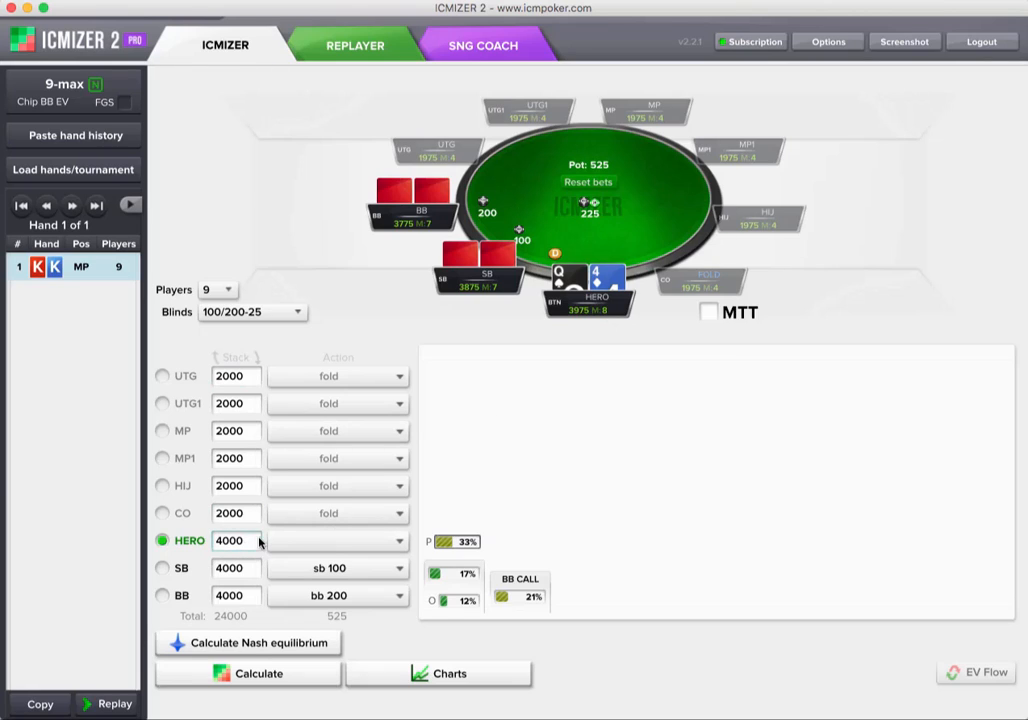
left_click(282, 672)
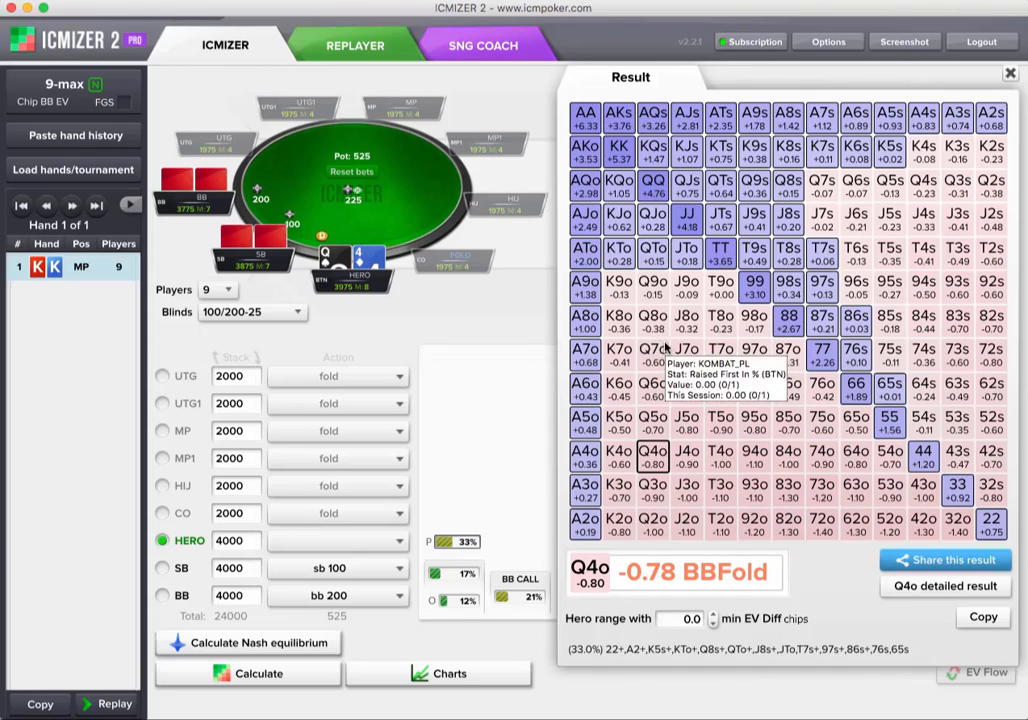
left_click(700, 619)
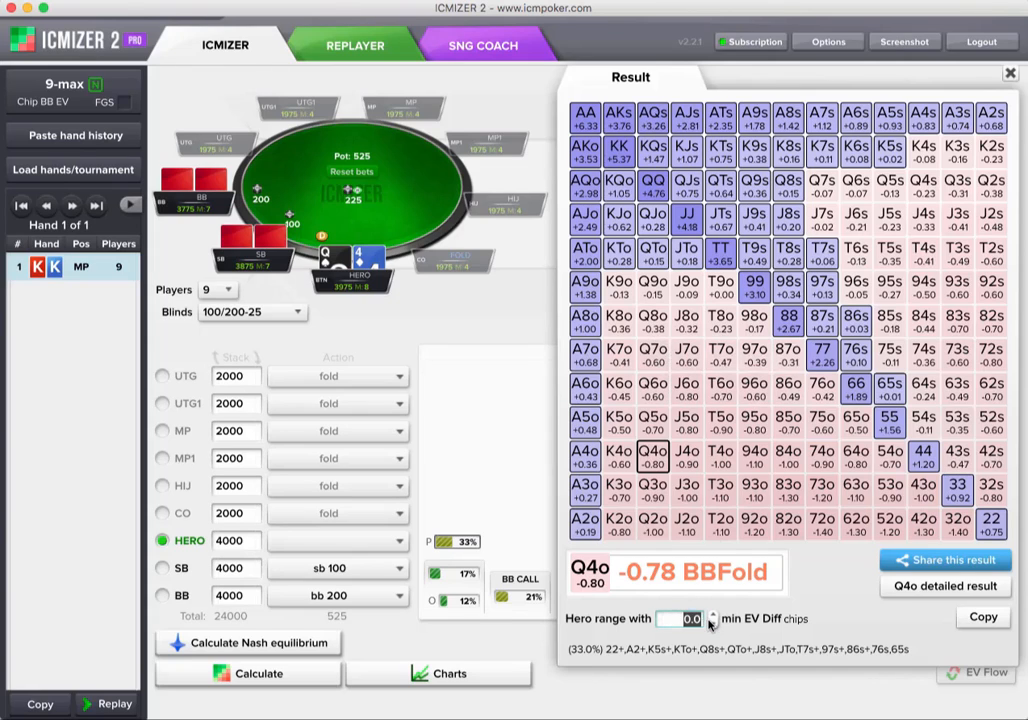
type("0.1")
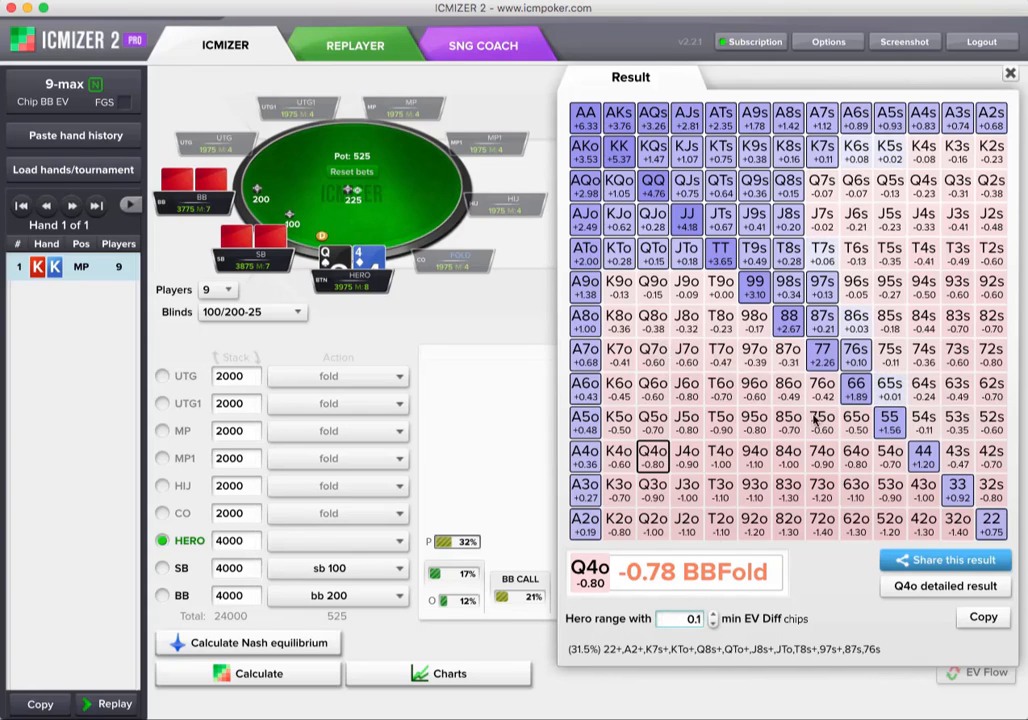
- Examine the push EVs of the marginal hands 65s, 86s, T7s, K6s and K5s
left_click(855, 390)
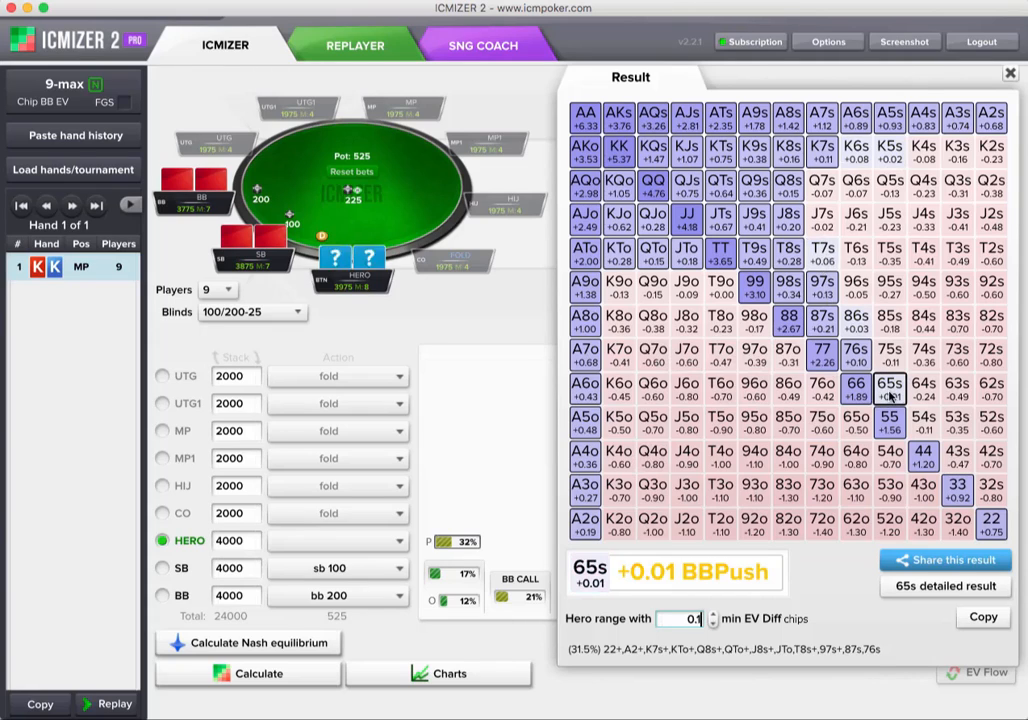
left_click(855, 321)
left_click(823, 258)
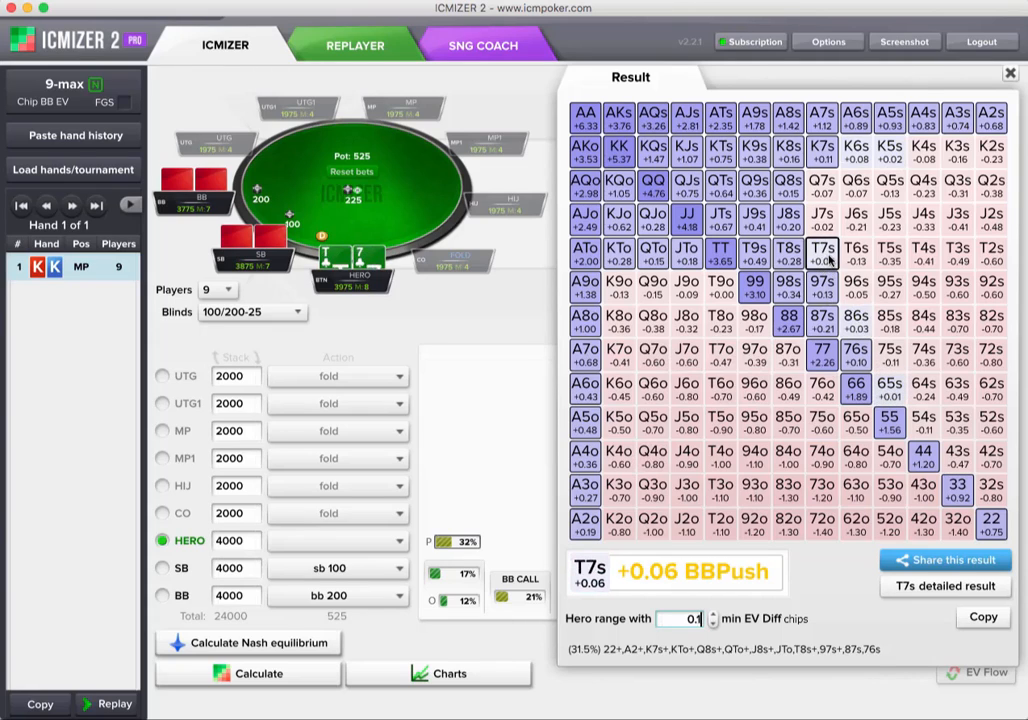
left_click(857, 152)
left_click(885, 156)
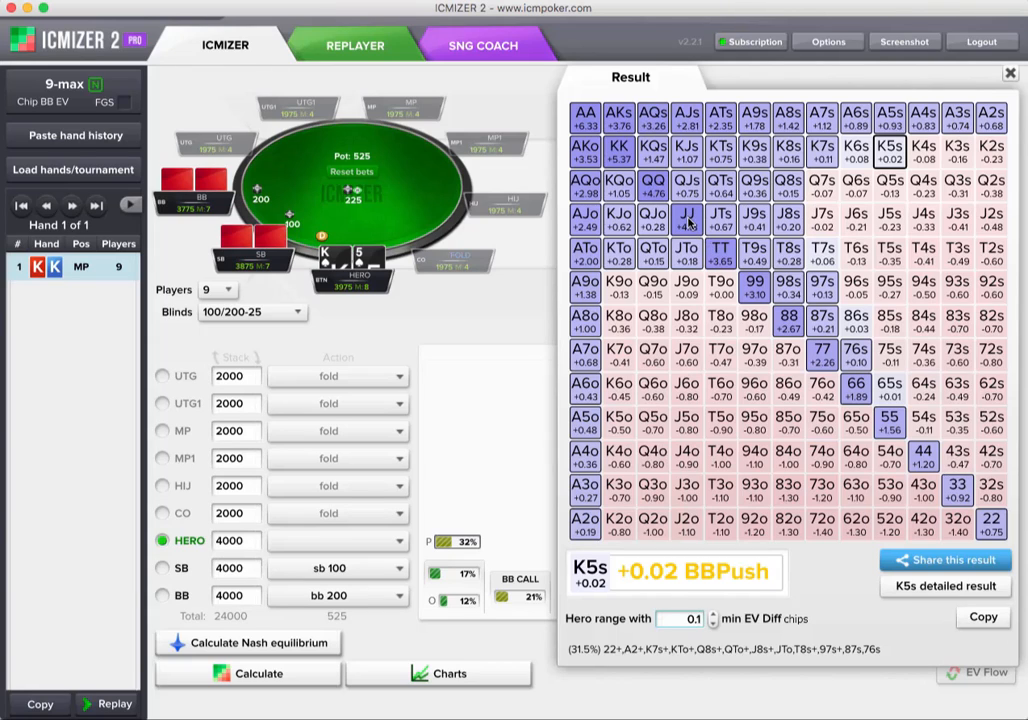
left_click(855, 147)
left_click(826, 252)
left_click(857, 318)
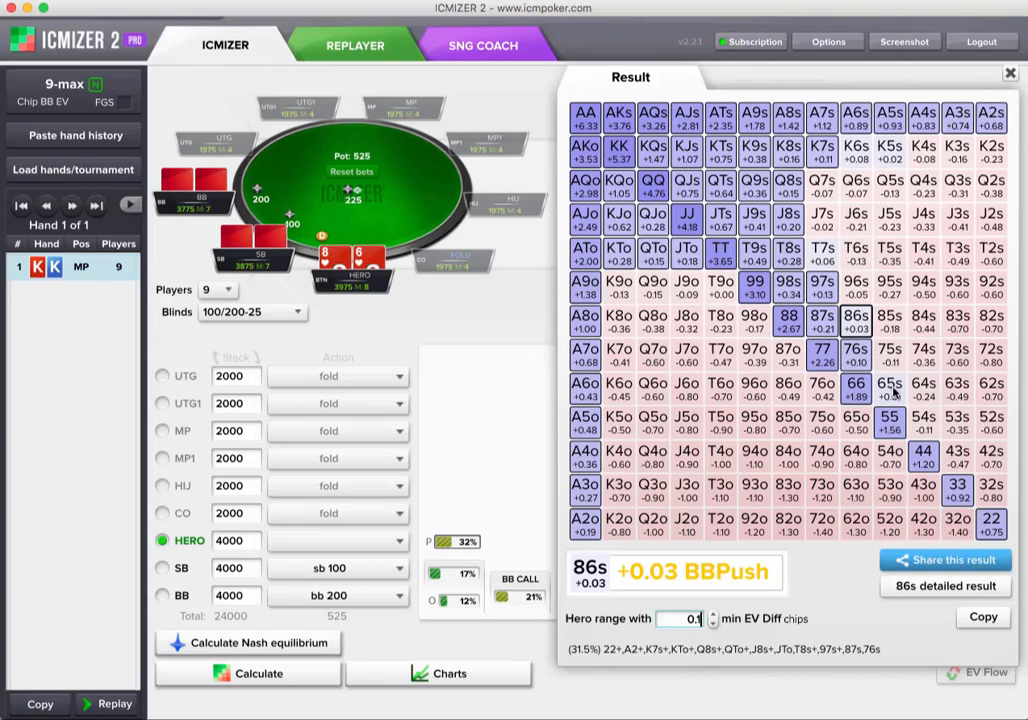
left_click(890, 386)
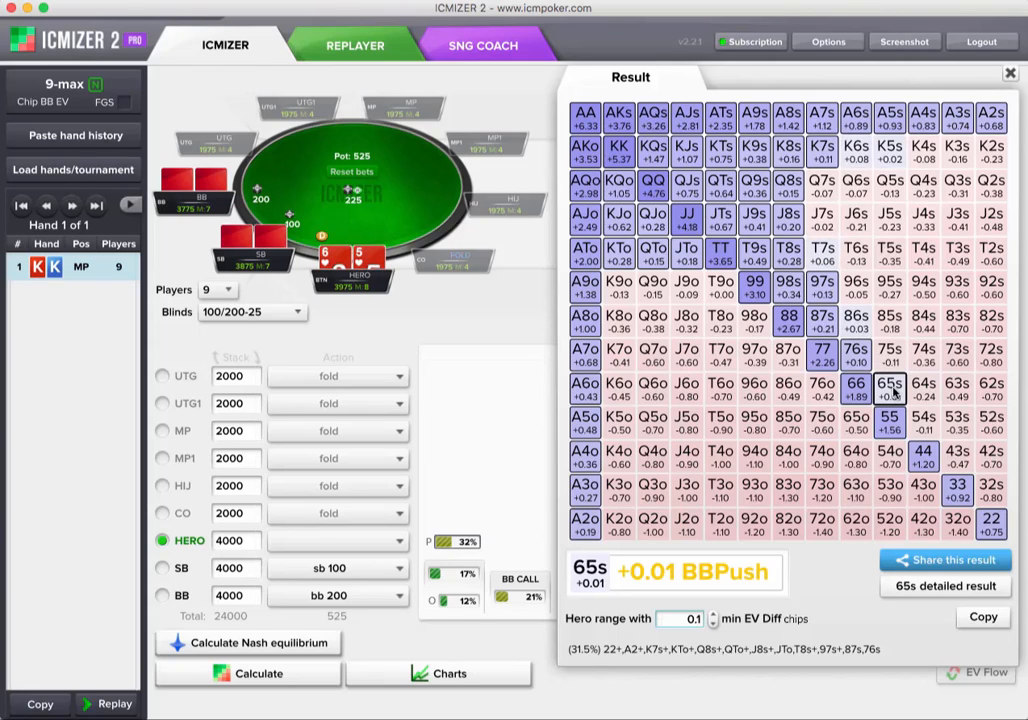
- Compare the push EVs of the strong pairs JJ, QQ, KK and AA with marginal hands such as T7s
left_click(687, 218)
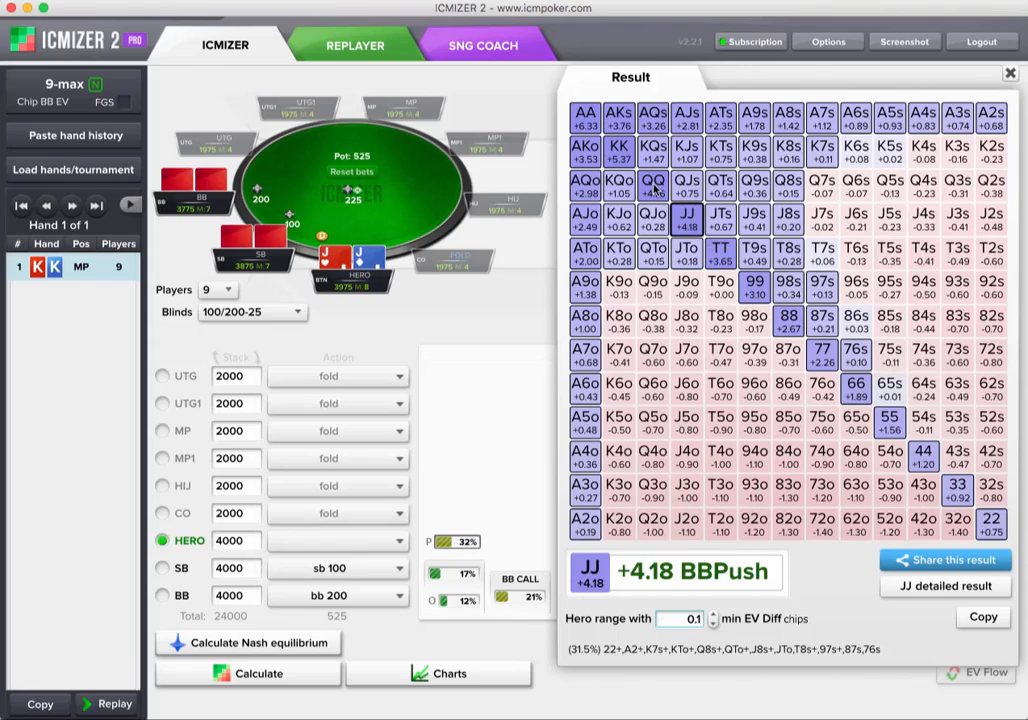
left_click(654, 186)
left_click(620, 152)
left_click(590, 120)
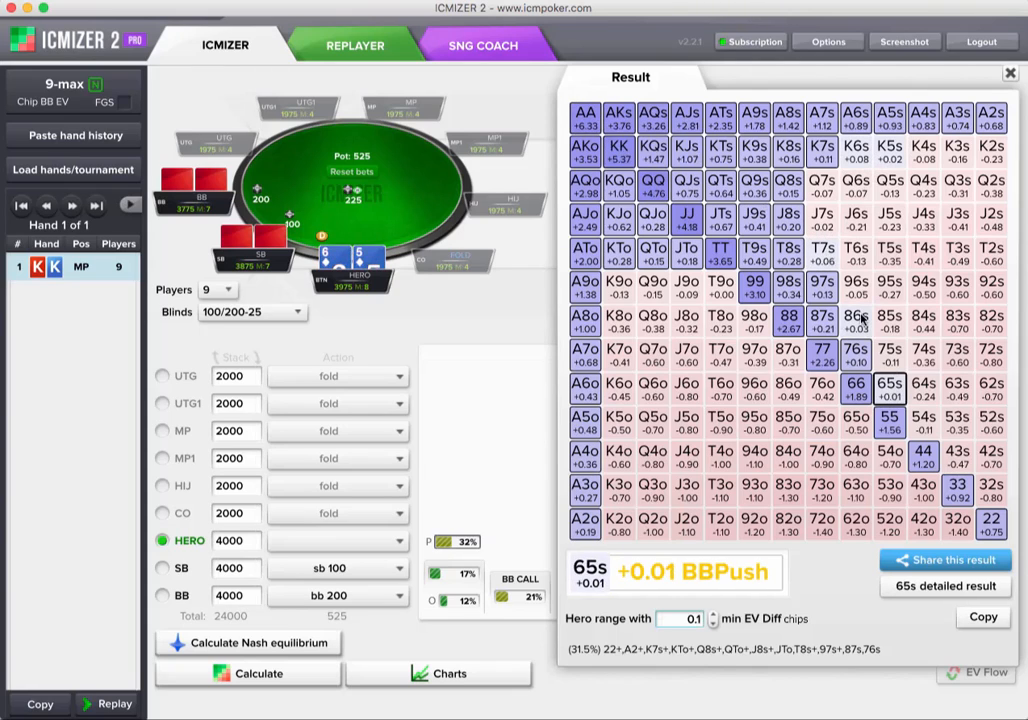
left_click(820, 253)
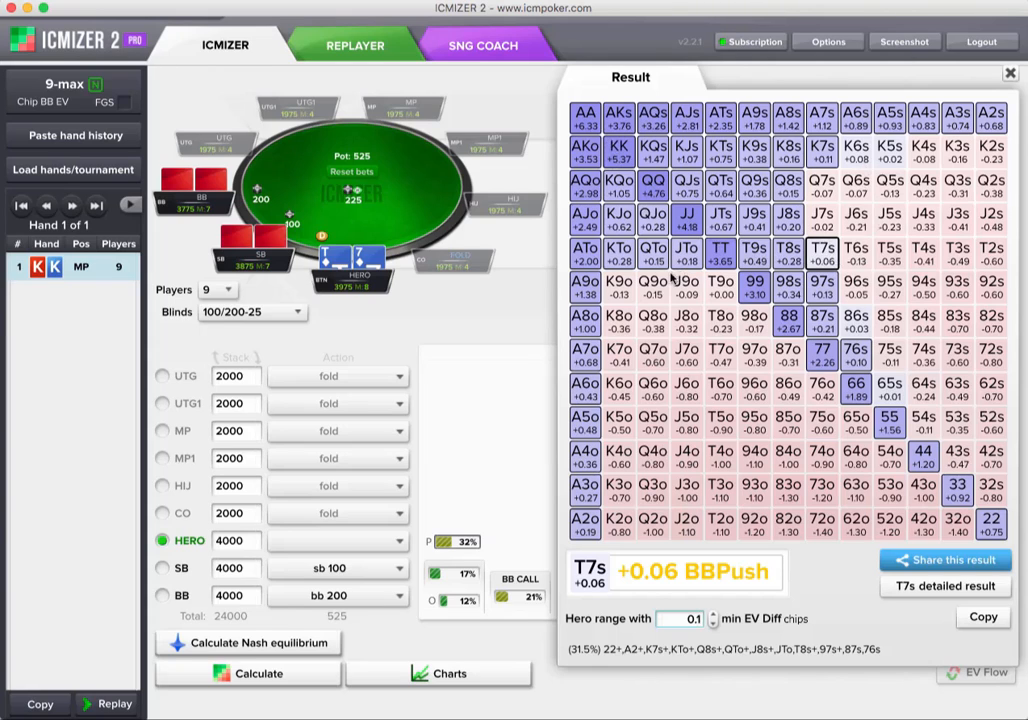
- Seat Hero on BB and set BTN's action to a raise to 400
left_click(163, 597)
left_click(340, 541)
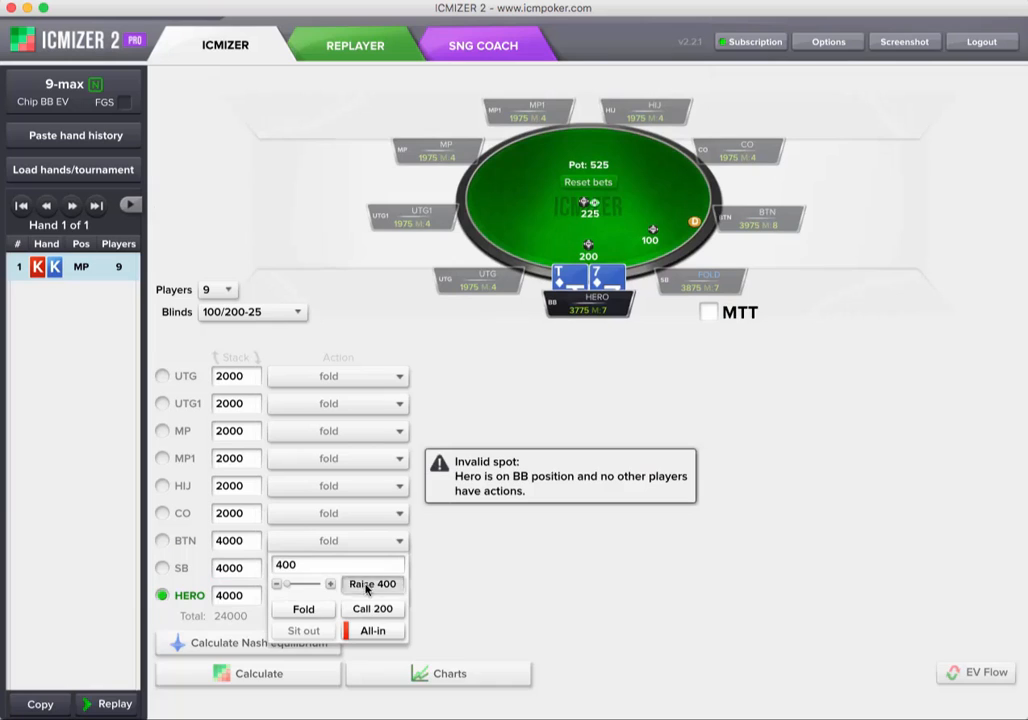
left_click(367, 587)
- Reduce BTN's raising range to JJ+ by removing the lower pairs and all suited and offsuit ace hands
left_click(385, 542)
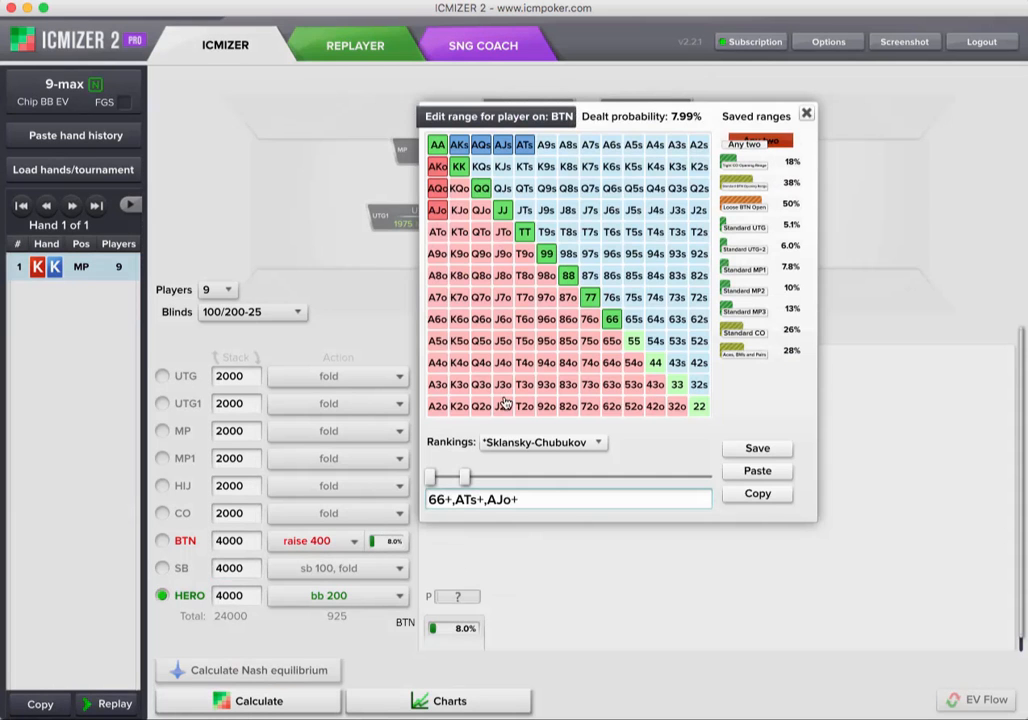
left_click_drag(612, 319, 518, 230)
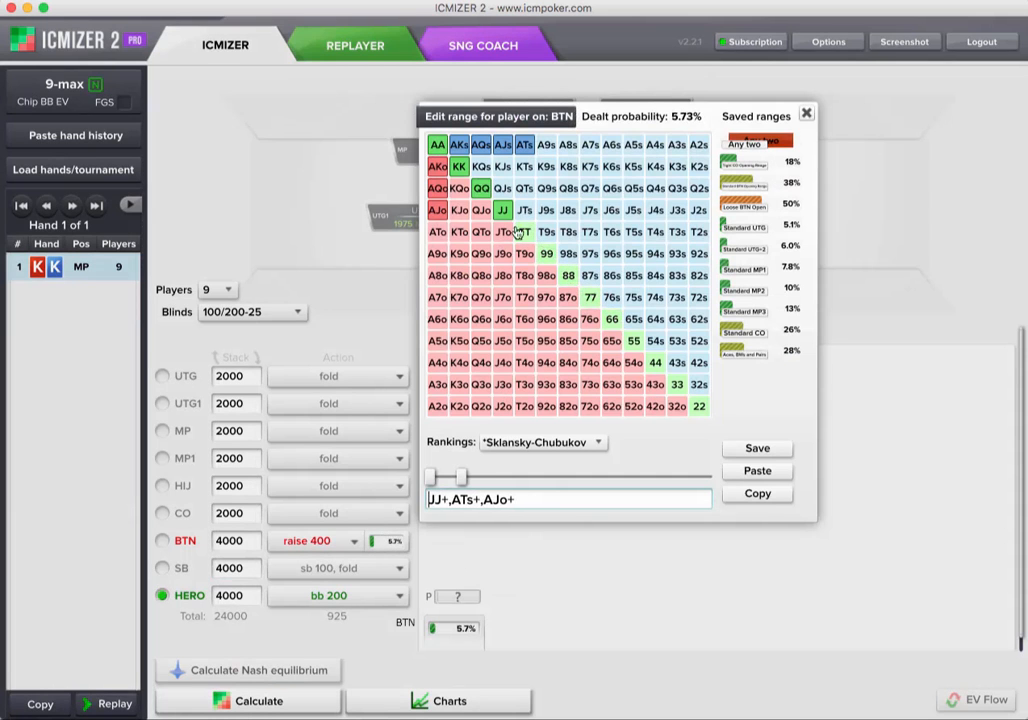
left_click_drag(437, 166, 437, 212)
left_click_drag(459, 145, 522, 146)
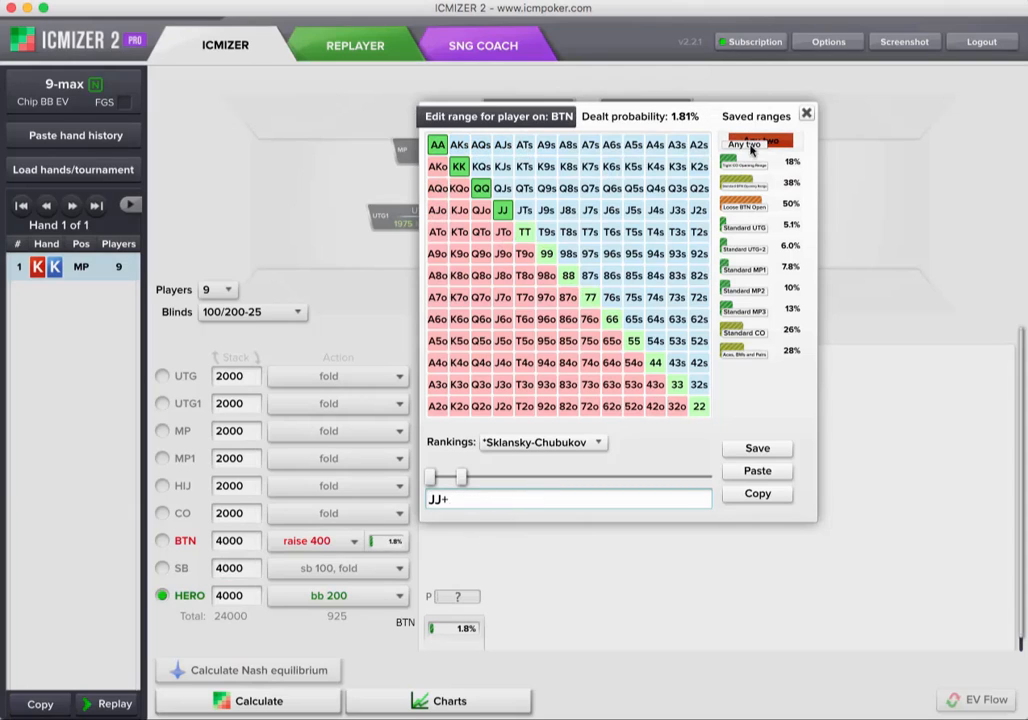
left_click(806, 116)
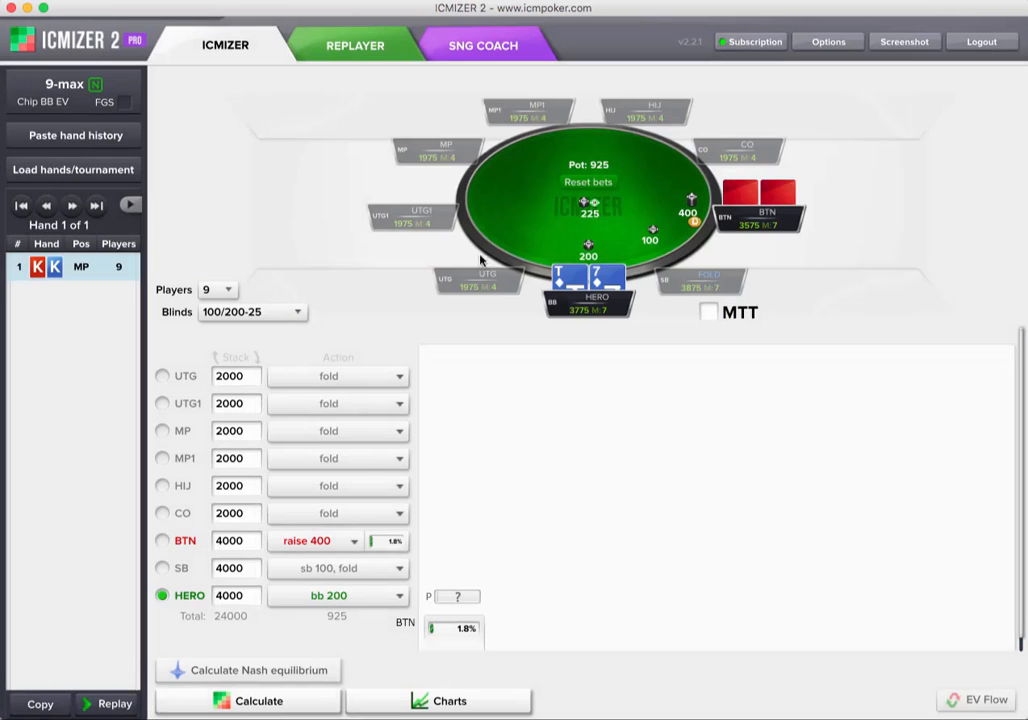
- Seat Hero back on BTN, clear the 400 bet, and recalculate the push results
left_click(162, 541)
left_click(322, 542)
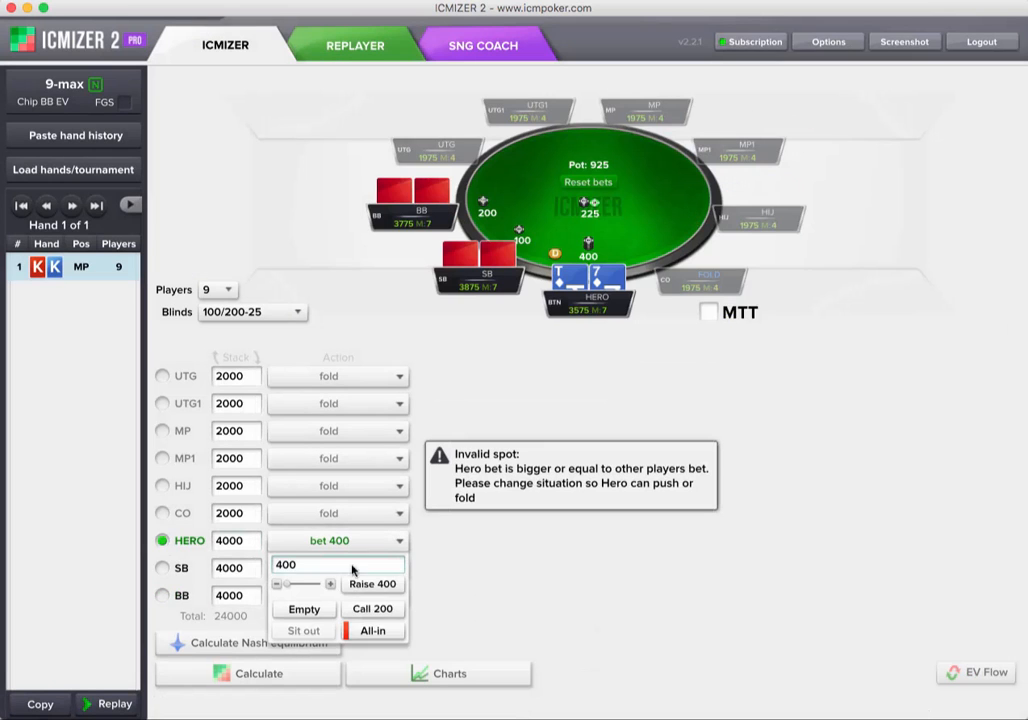
left_click(375, 632)
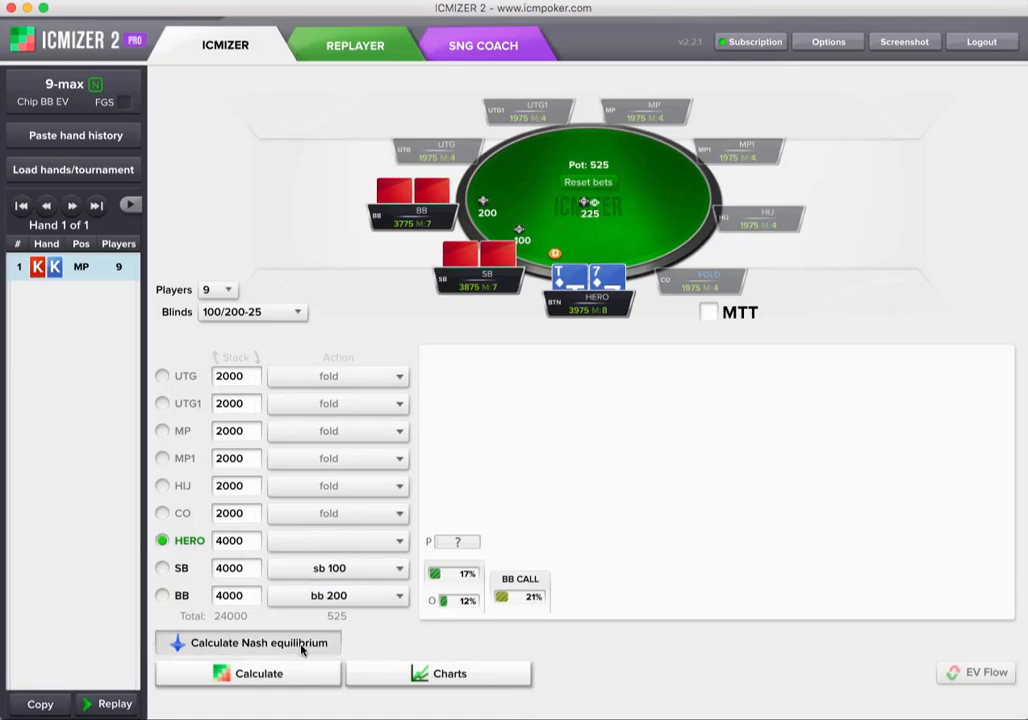
left_click(279, 679)
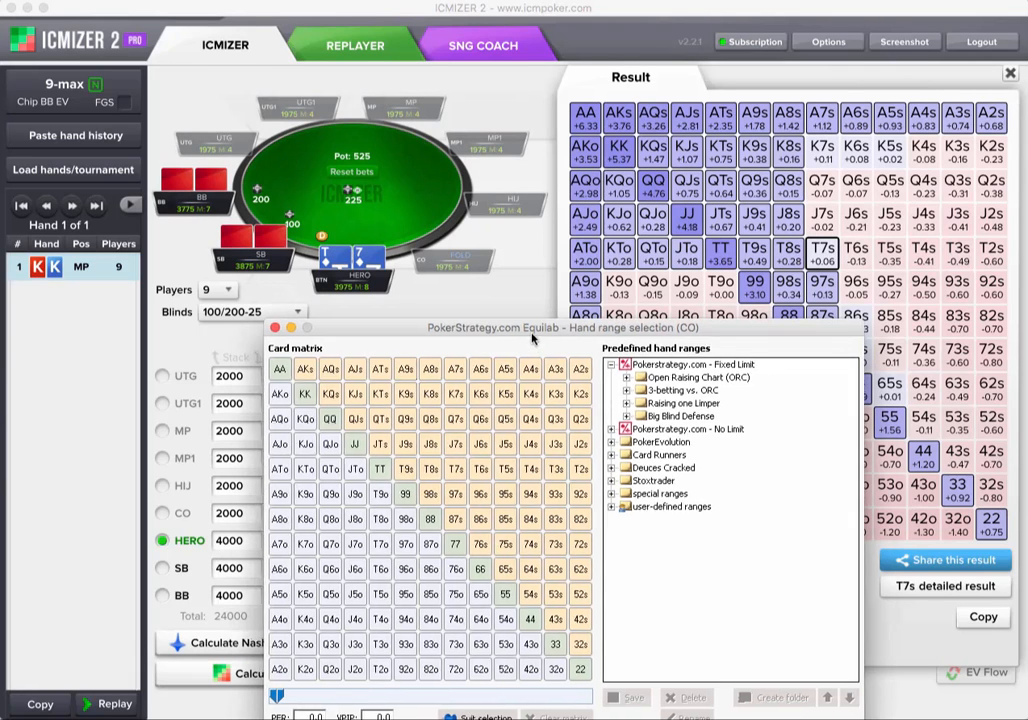
- Select the marginal suited hands K7s-K5s, T7s, 86s, 76s and 65s in Equilab's CO hand range matrix
left_click_drag(520, 336, 648, 361)
left_click_drag(583, 419, 632, 424)
left_click(583, 494)
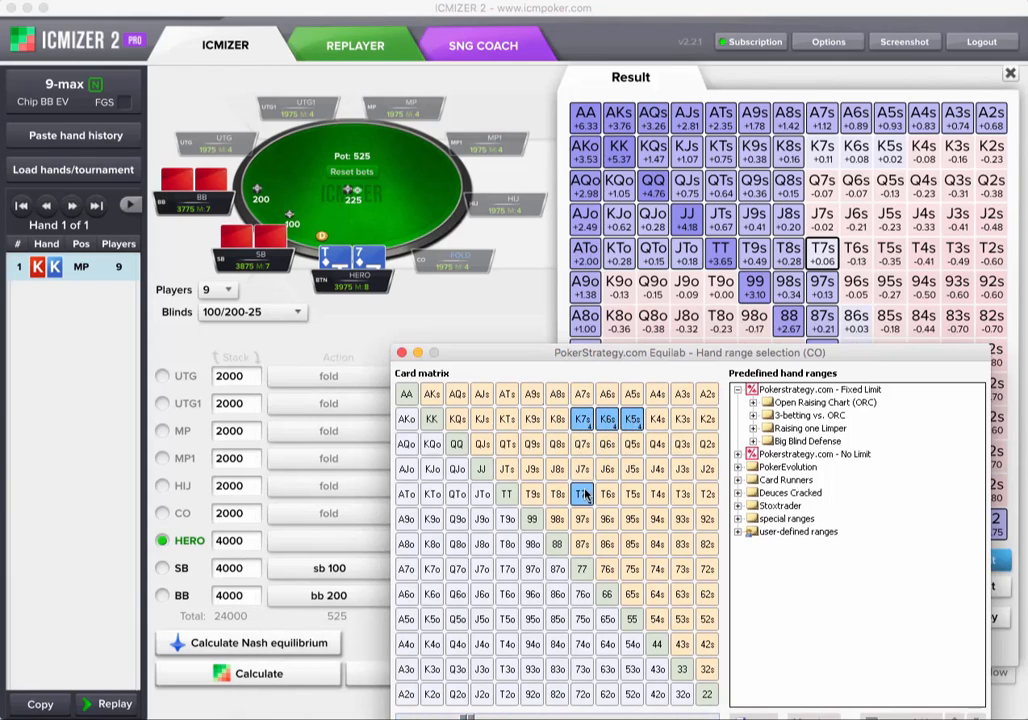
left_click_drag(690, 352, 701, 381)
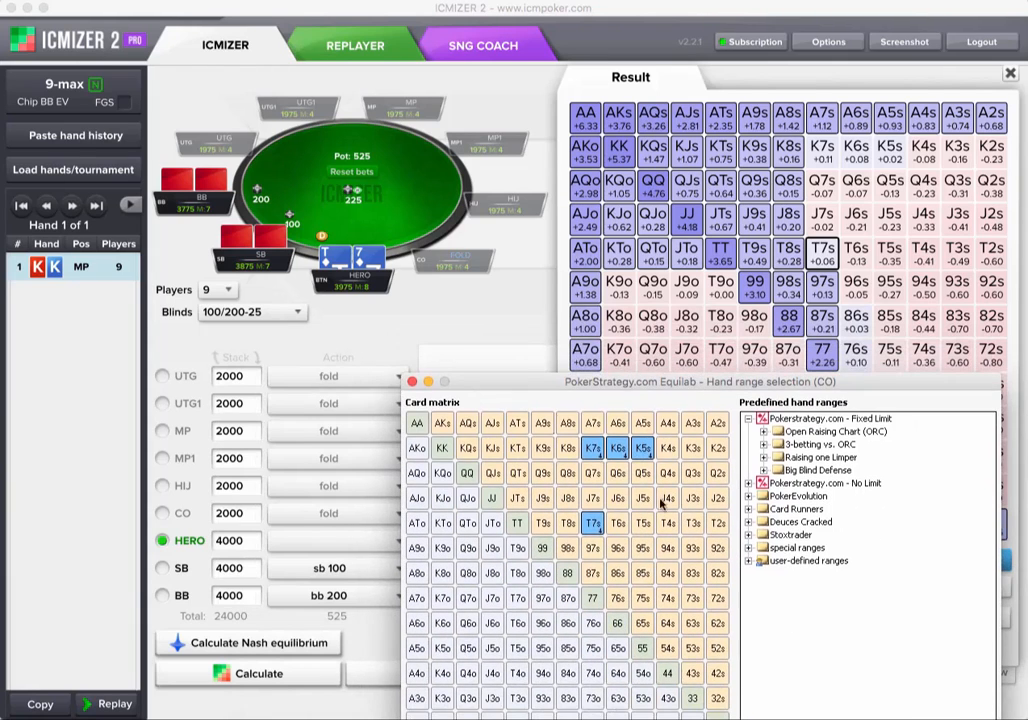
left_click(617, 573)
left_click(620, 598)
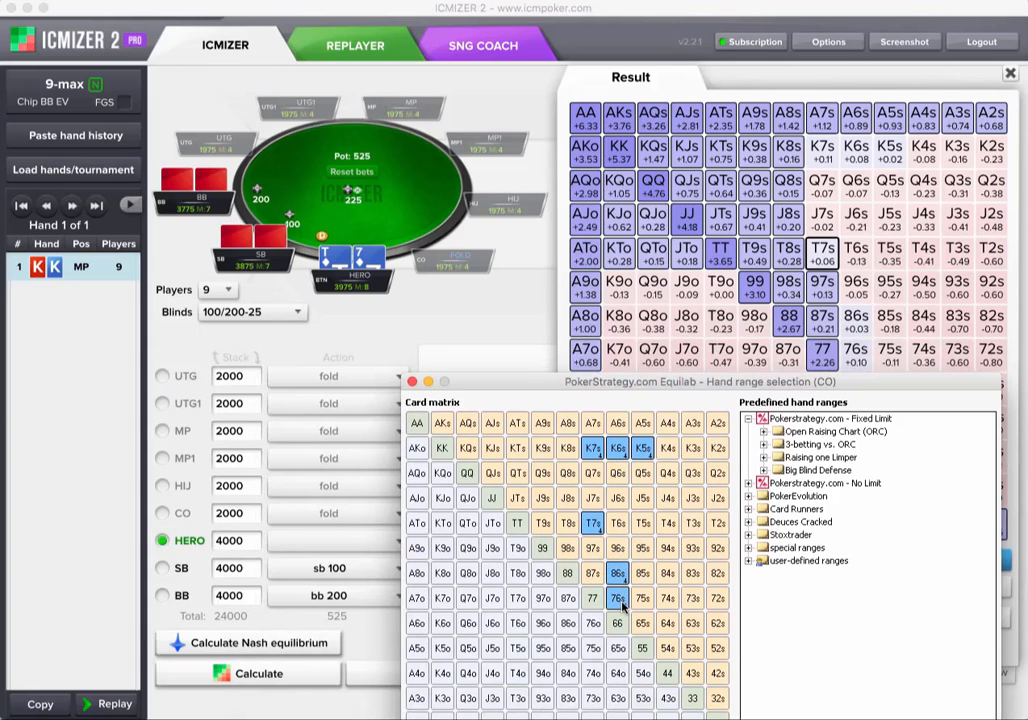
left_click_drag(703, 390, 634, 316)
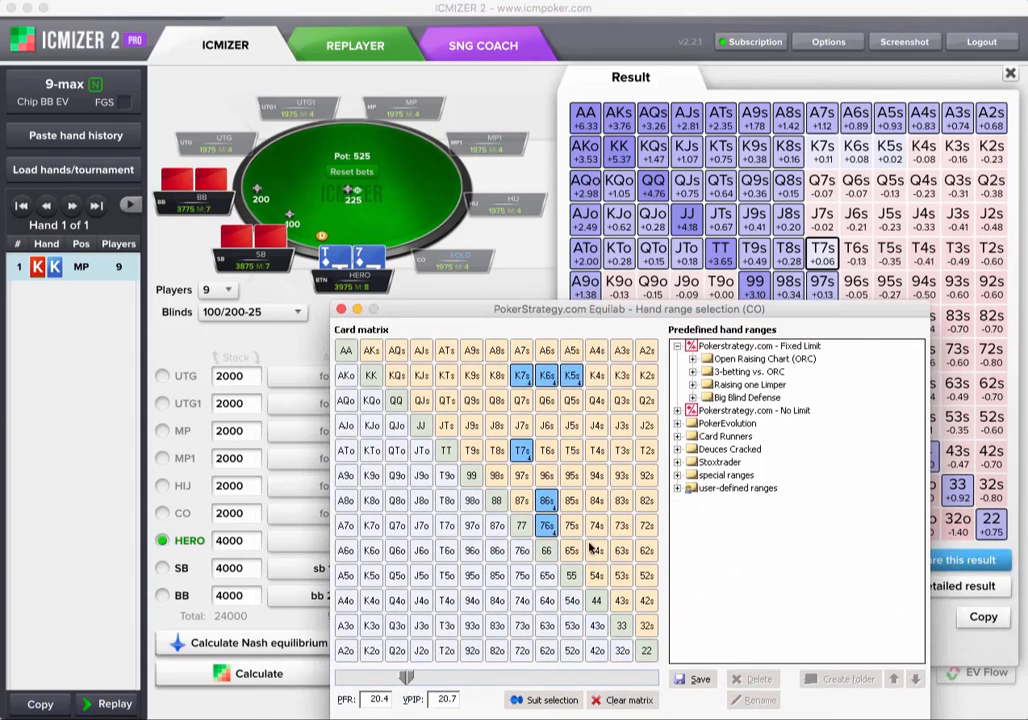
left_click(572, 551)
left_click_drag(533, 314, 528, 173)
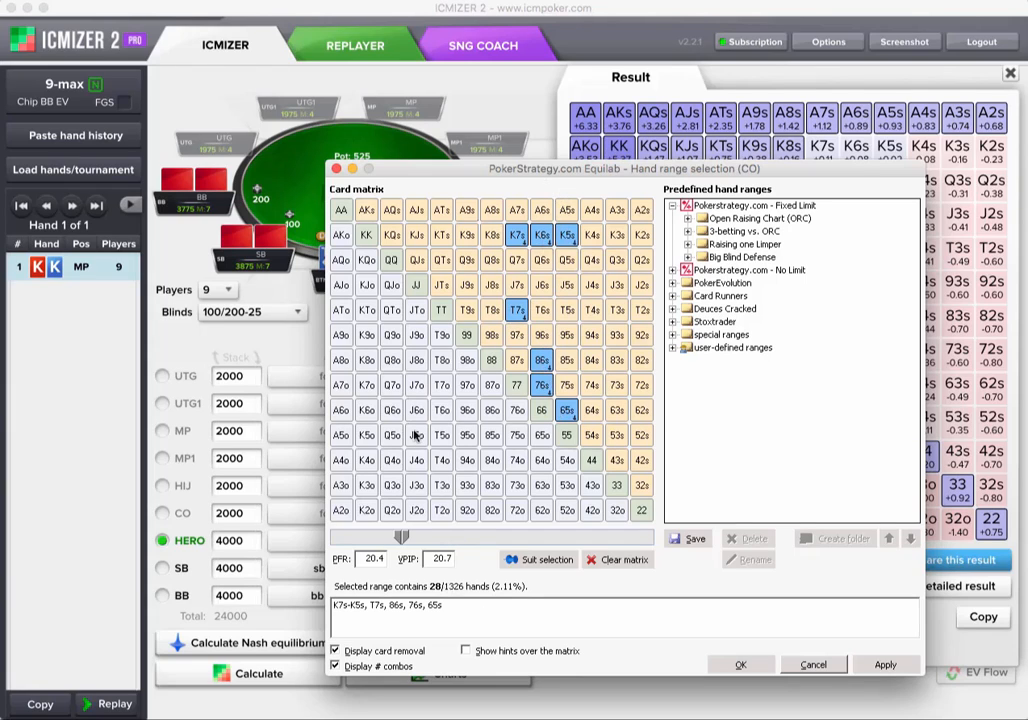
- Add the strong hands JJ+, AKs and AQs to the Equilab range, leaving out TT and AKo
left_click(440, 310)
left_click(440, 310)
left_click_drag(416, 285, 341, 210)
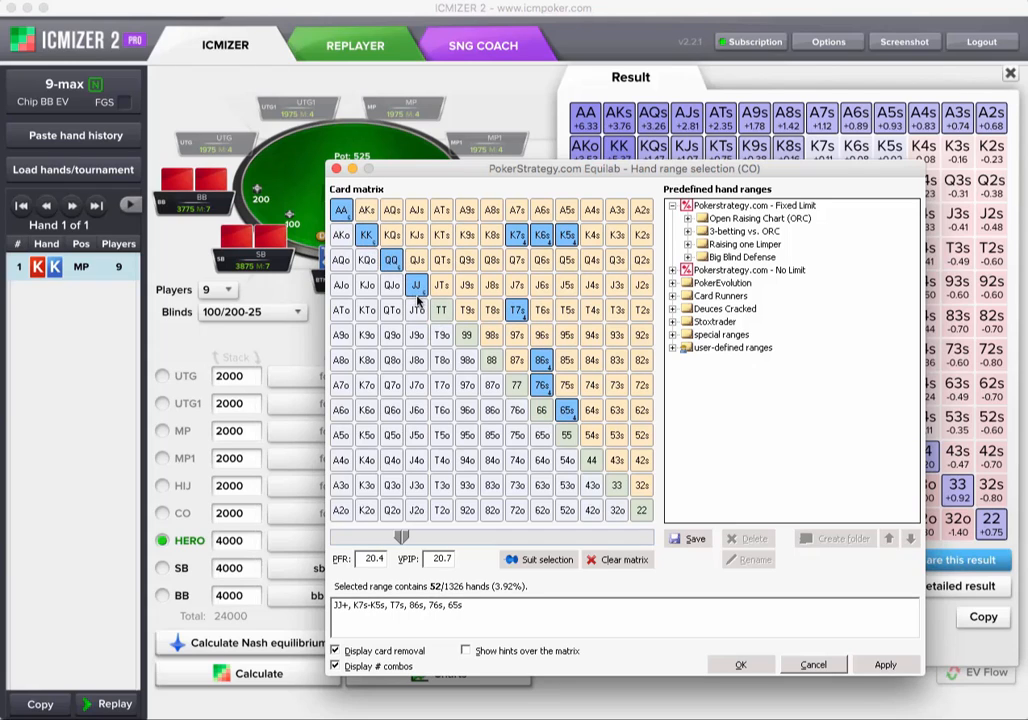
left_click(371, 212)
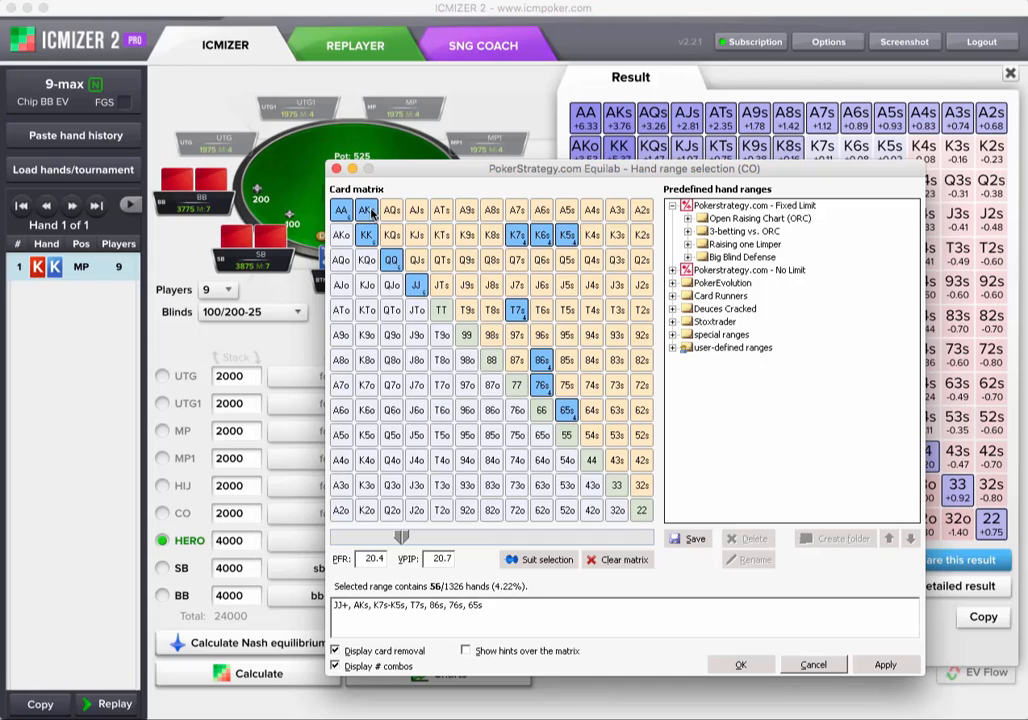
left_click(438, 314)
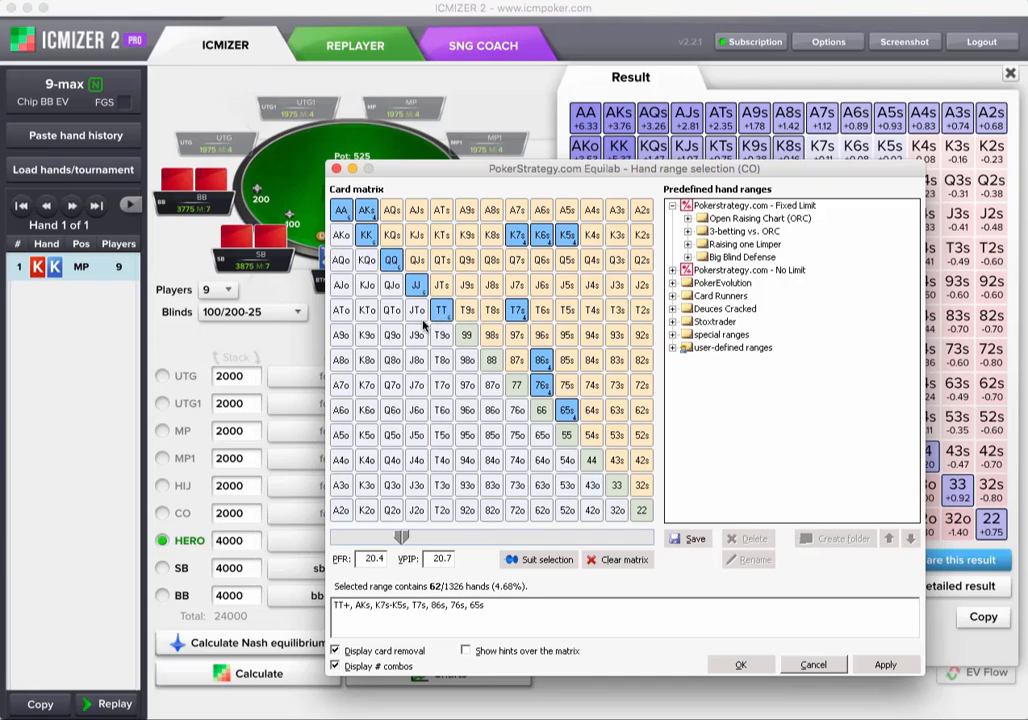
left_click(441, 313)
left_click(343, 237)
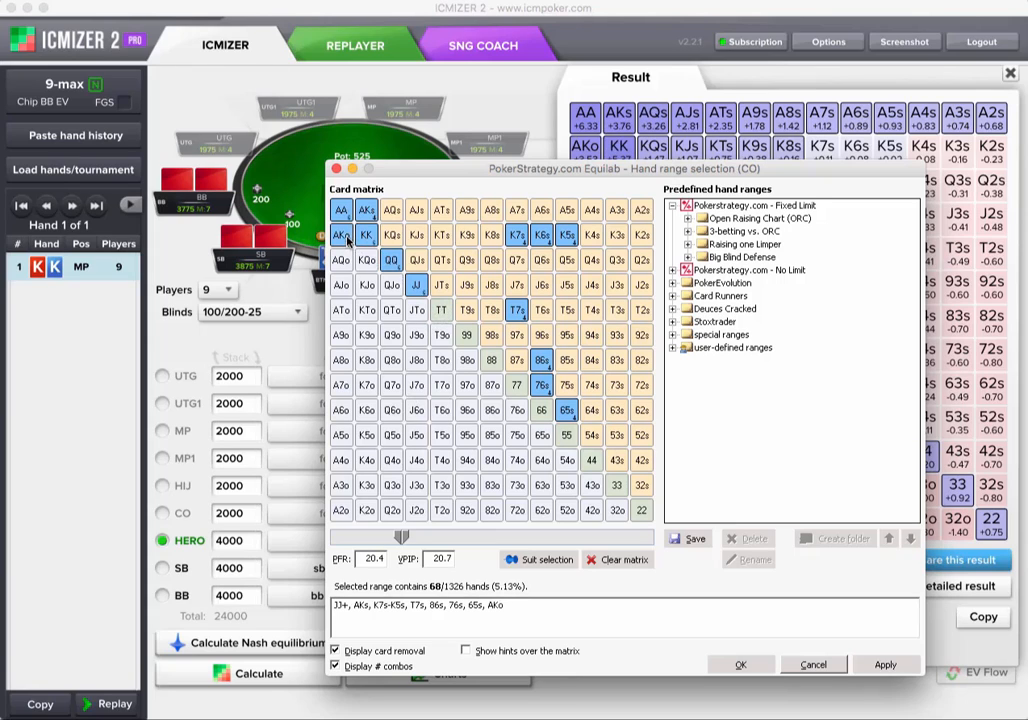
left_click(345, 237)
left_click(391, 210)
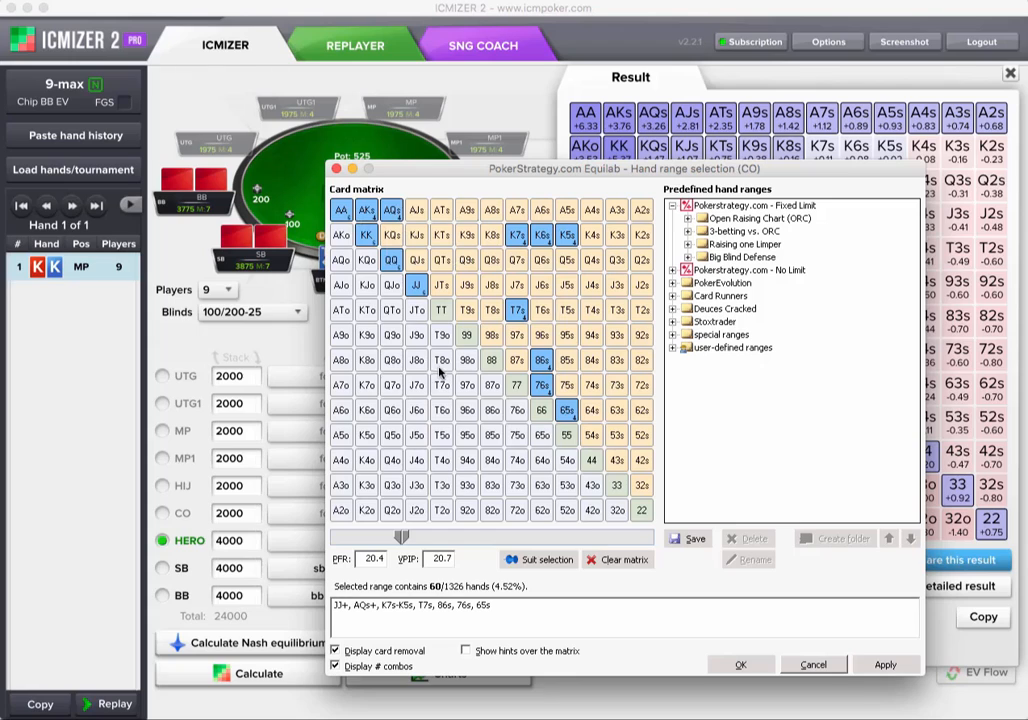
- Return to ICMIZER 2, set the button's action to a raise to 400 and seat Hero on BB
left_click_drag(390, 168, 601, 132)
left_click(312, 544)
left_click(338, 545)
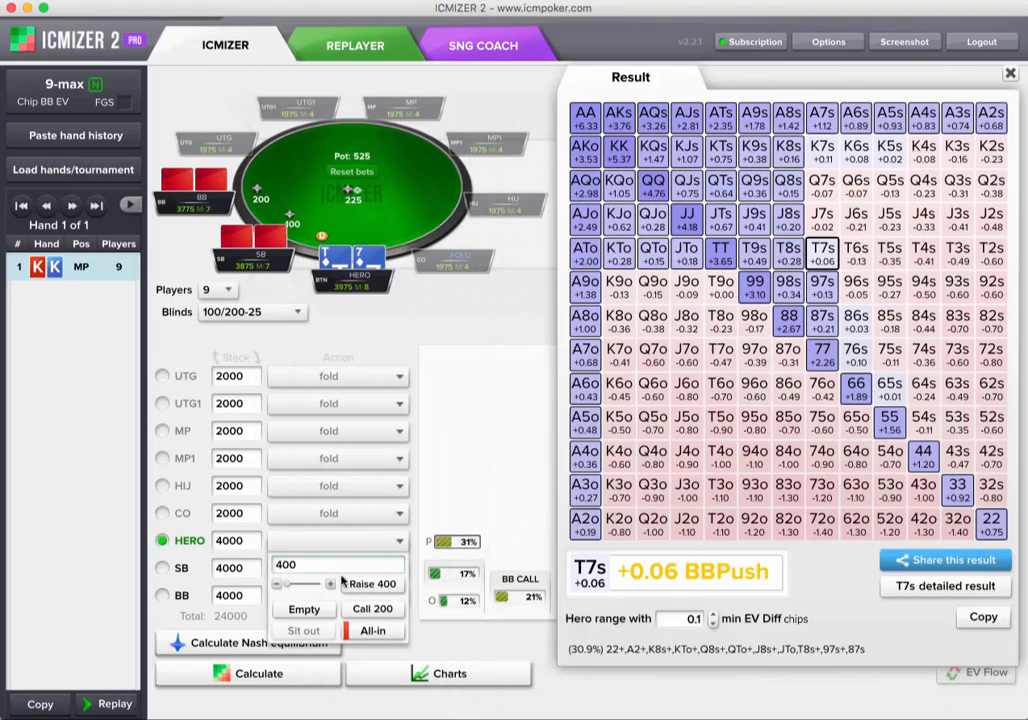
left_click(368, 585)
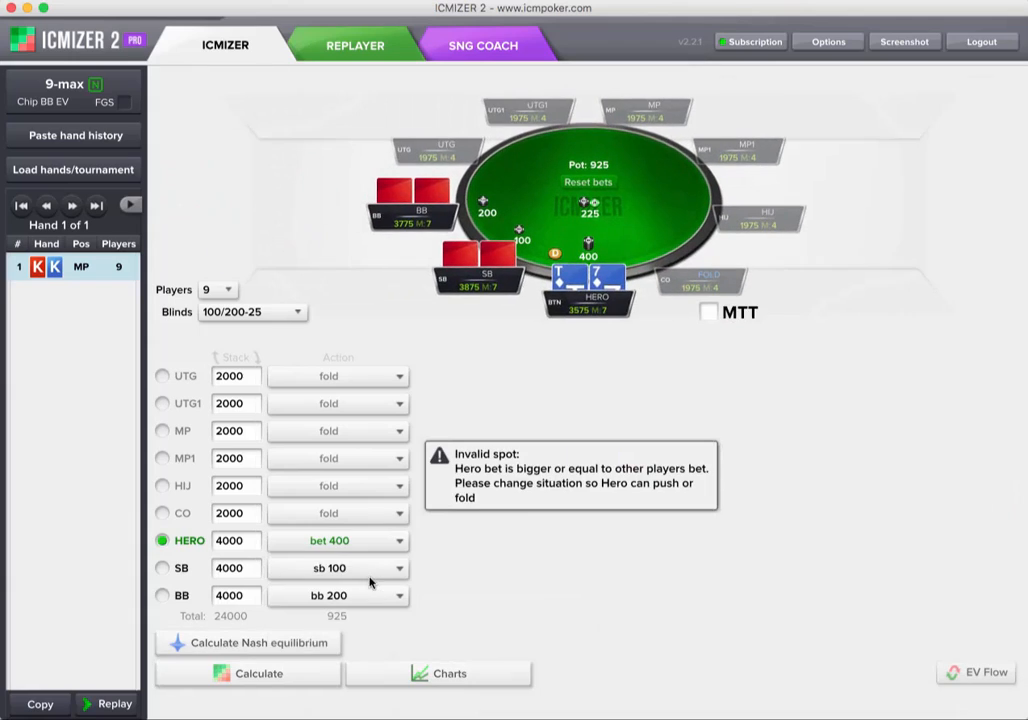
left_click(162, 596)
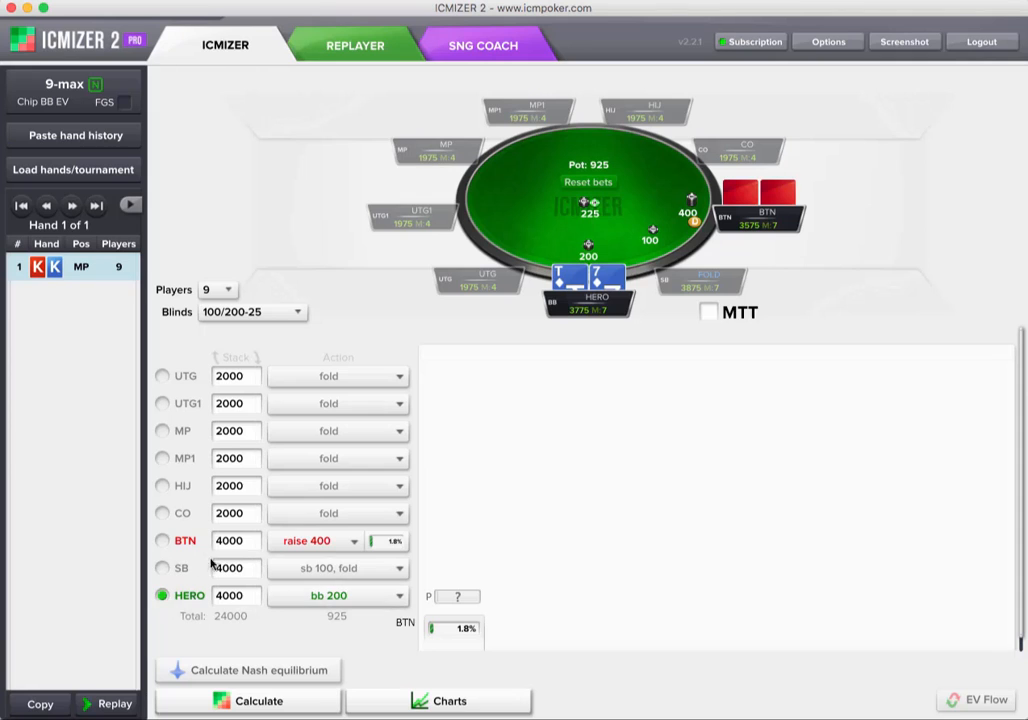
- Extend BTN's raising range with AKs and AQs so it reads JJ+,AQs+, keeping TT out
left_click(388, 552)
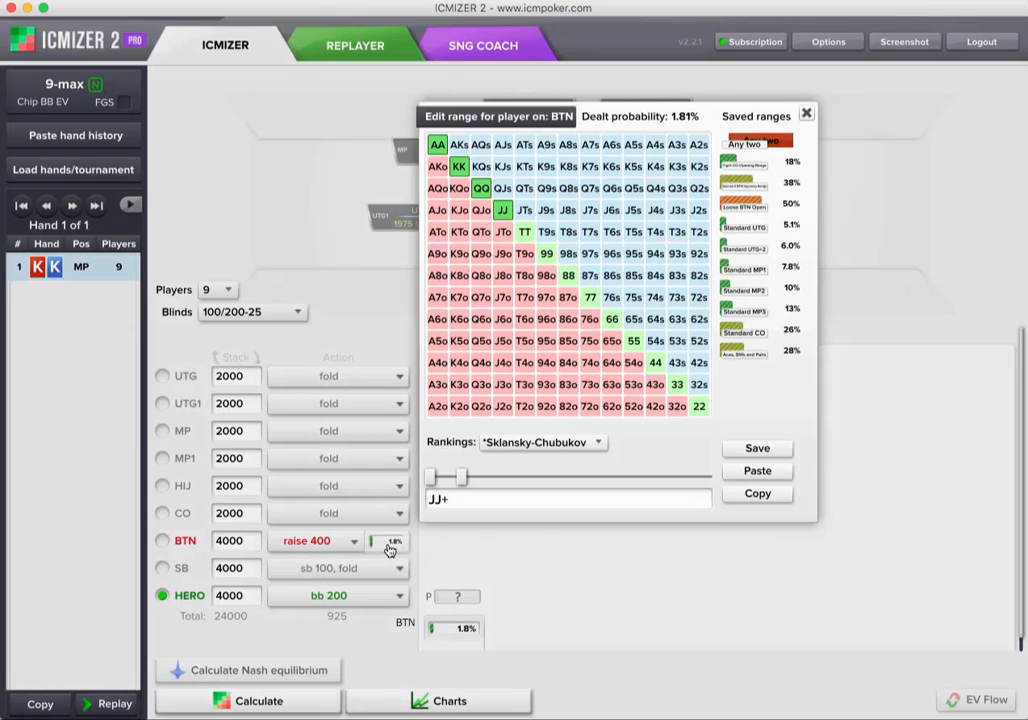
left_click(526, 237)
key("super+Tab")
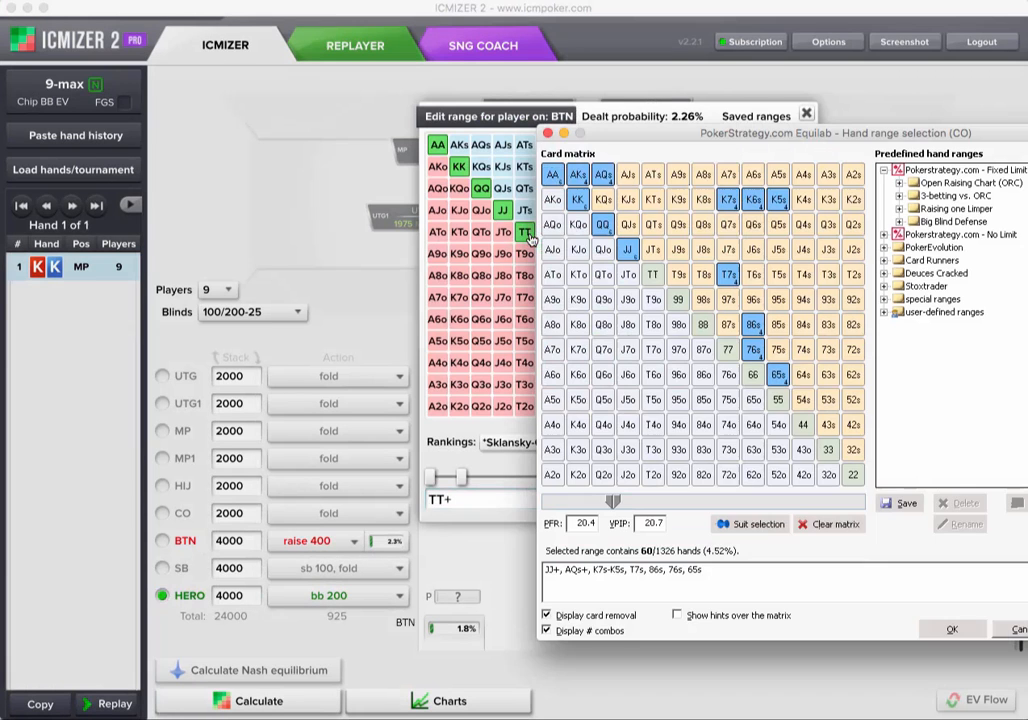
left_click_drag(647, 135, 728, 218)
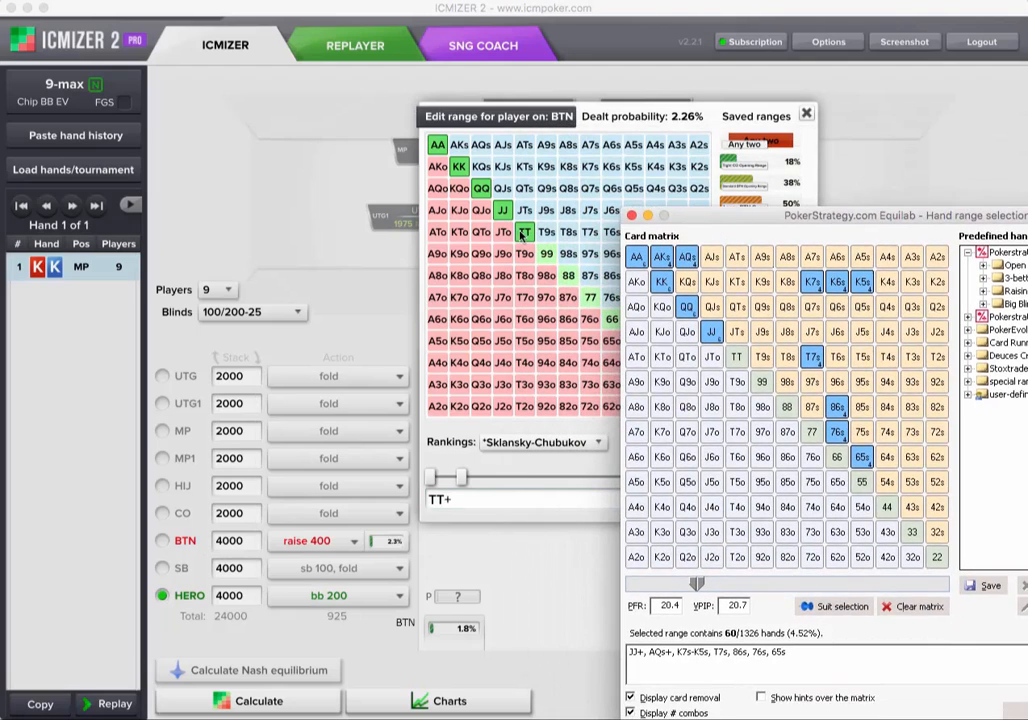
left_click(631, 216)
left_click(524, 210)
left_click(502, 209)
left_click(461, 147)
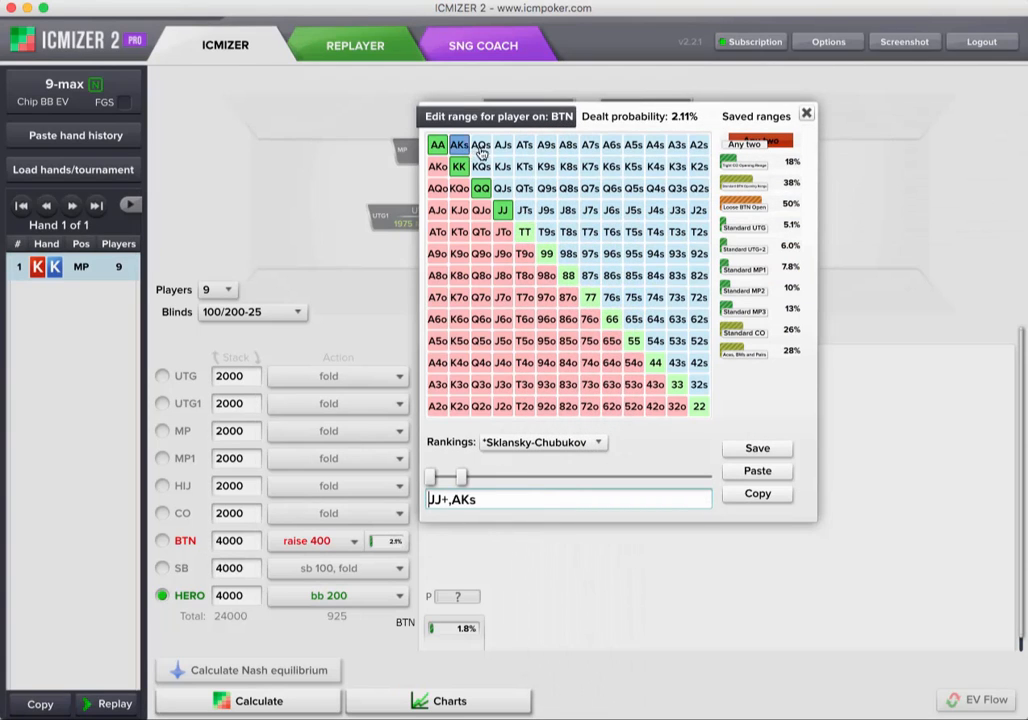
left_click(481, 148)
- Add K7s-K5s, T7s, 86s, 76s and 65s to BTN's raising range to match the Equilab selection
key("super+Tab")
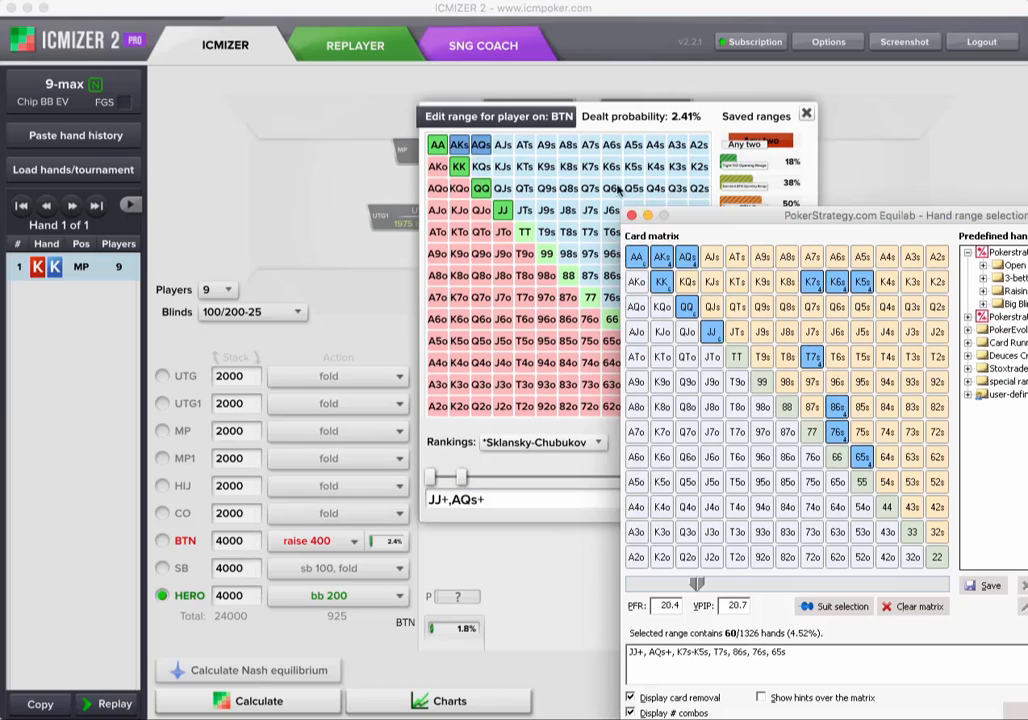
left_click(591, 172)
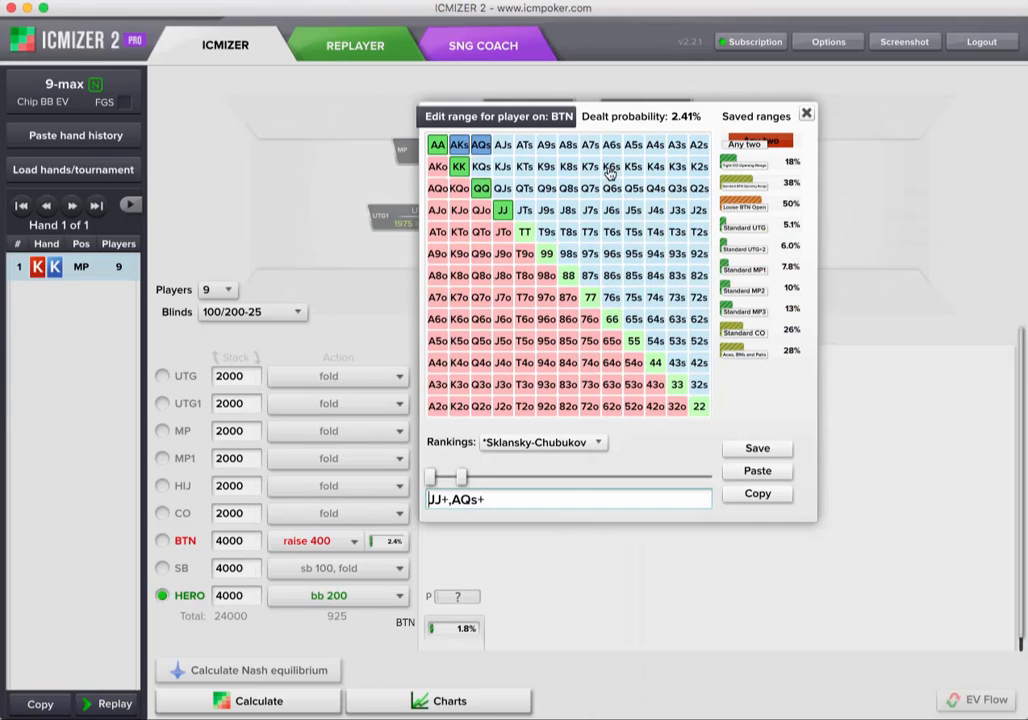
left_click_drag(591, 170, 631, 172)
key("super+Tab")
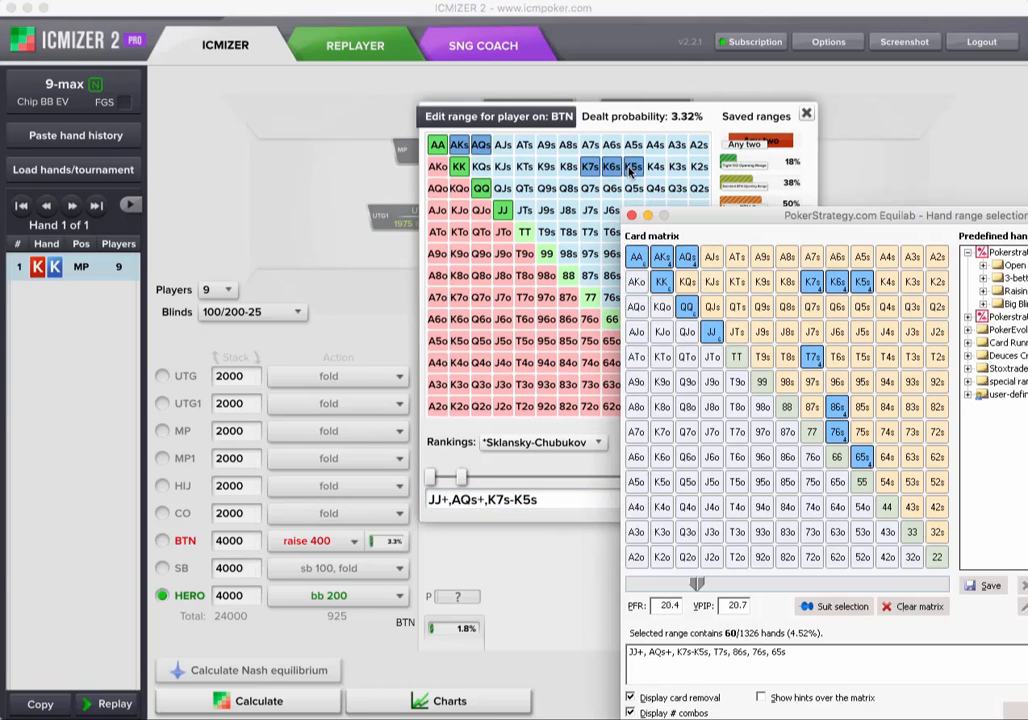
left_click(477, 192)
left_click(590, 232)
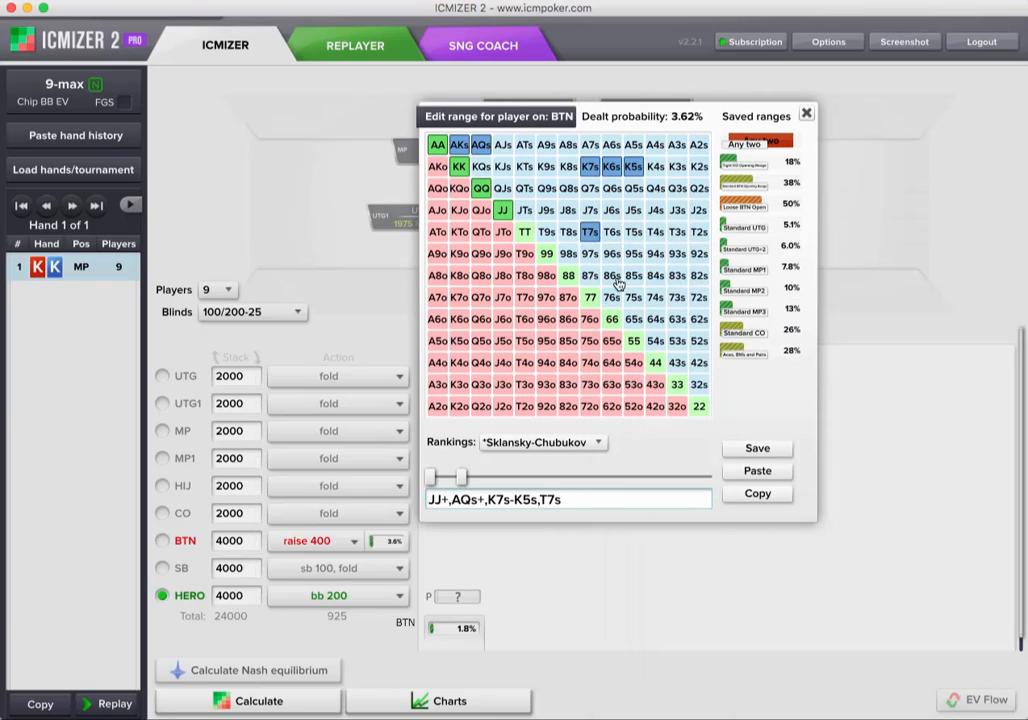
left_click(611, 276)
left_click(611, 297)
left_click(633, 319)
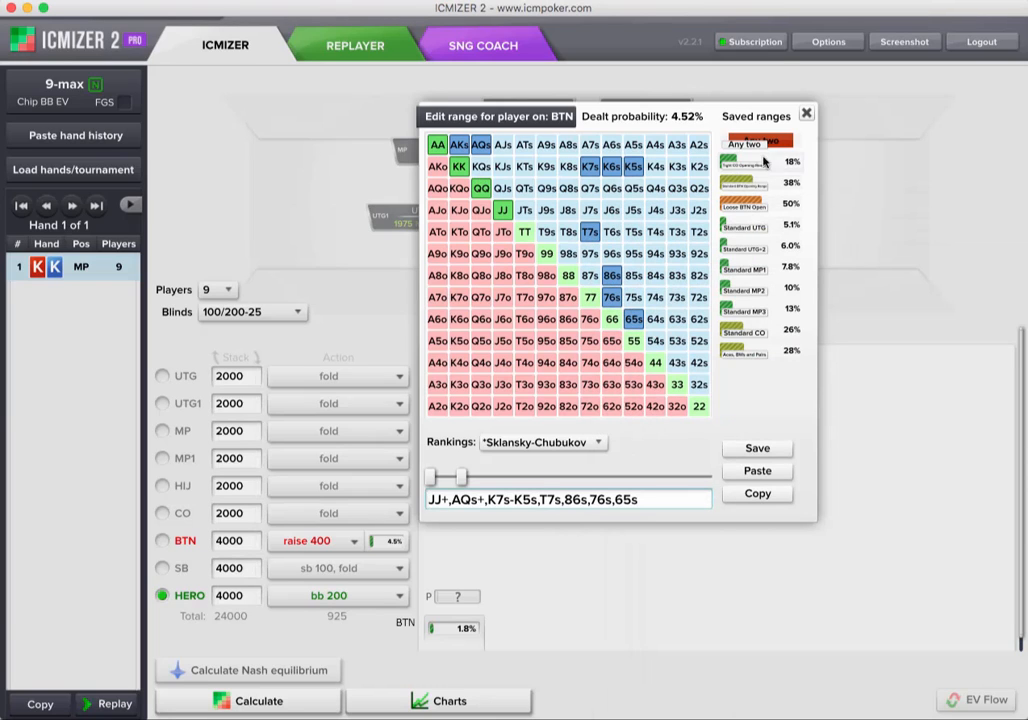
left_click(806, 113)
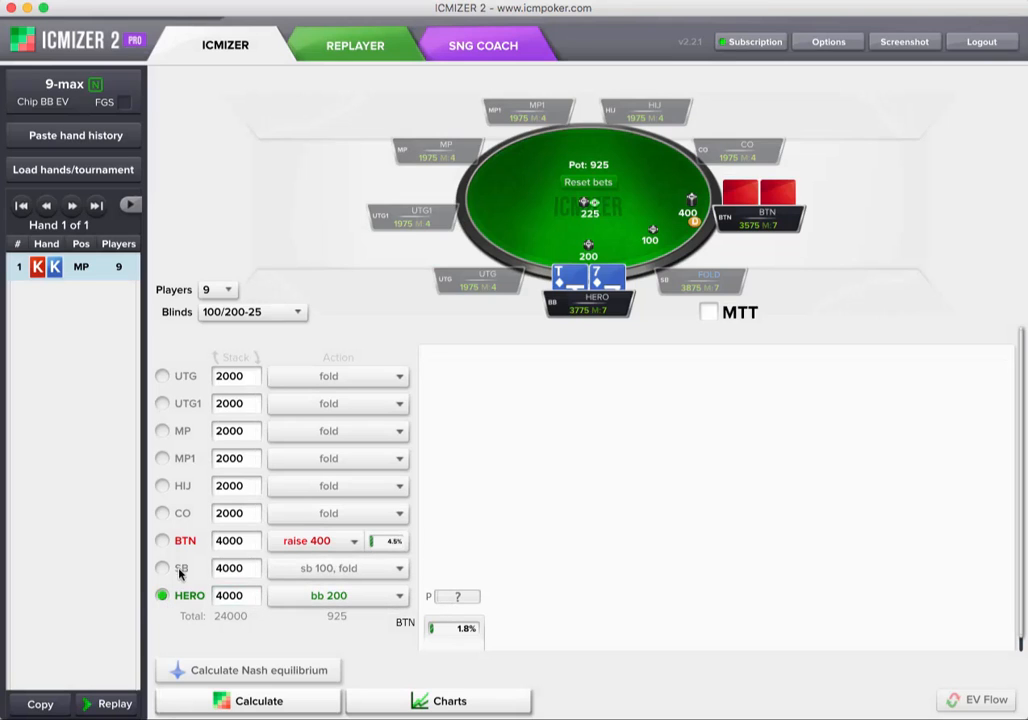
- Set BTN's call resteal range to JJ+,AQs+ without K7s and calculate Hero's push results from BB
left_click(458, 628)
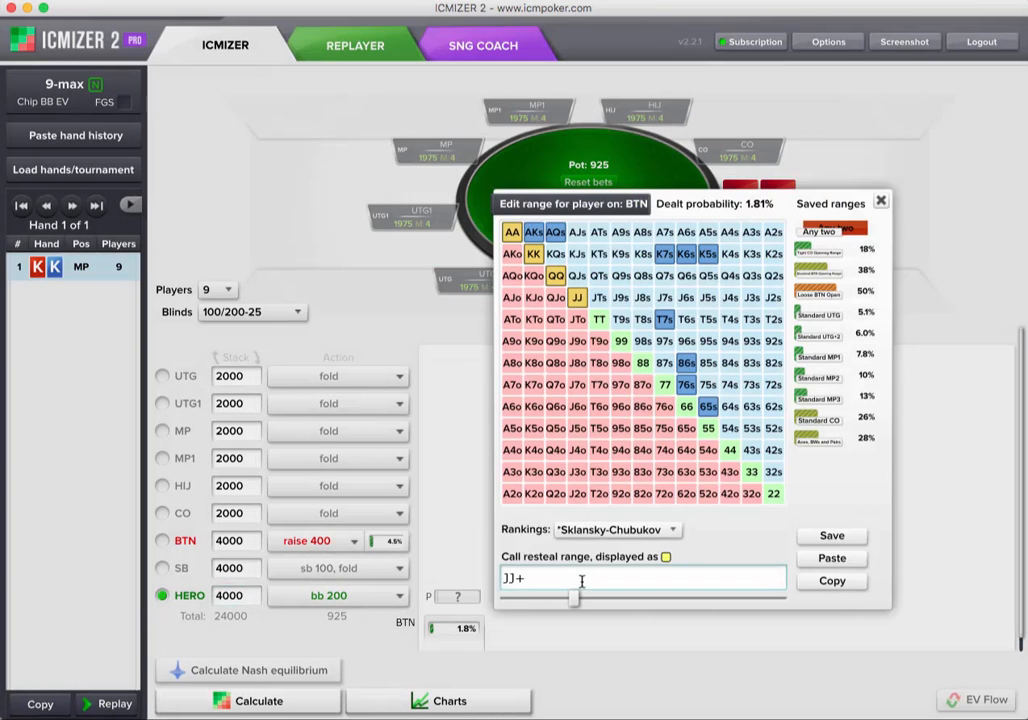
left_click_drag(574, 597, 621, 598)
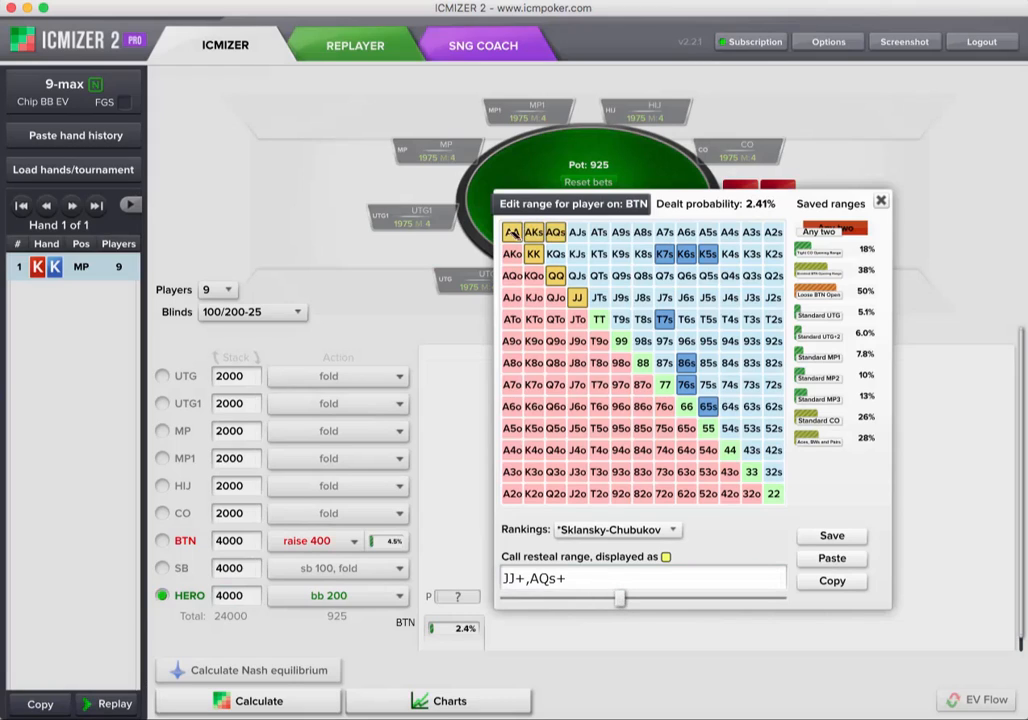
mouse_move(620, 601)
left_mouse_down()
mouse_move(558, 601)
mouse_move(640, 599)
left_mouse_up()
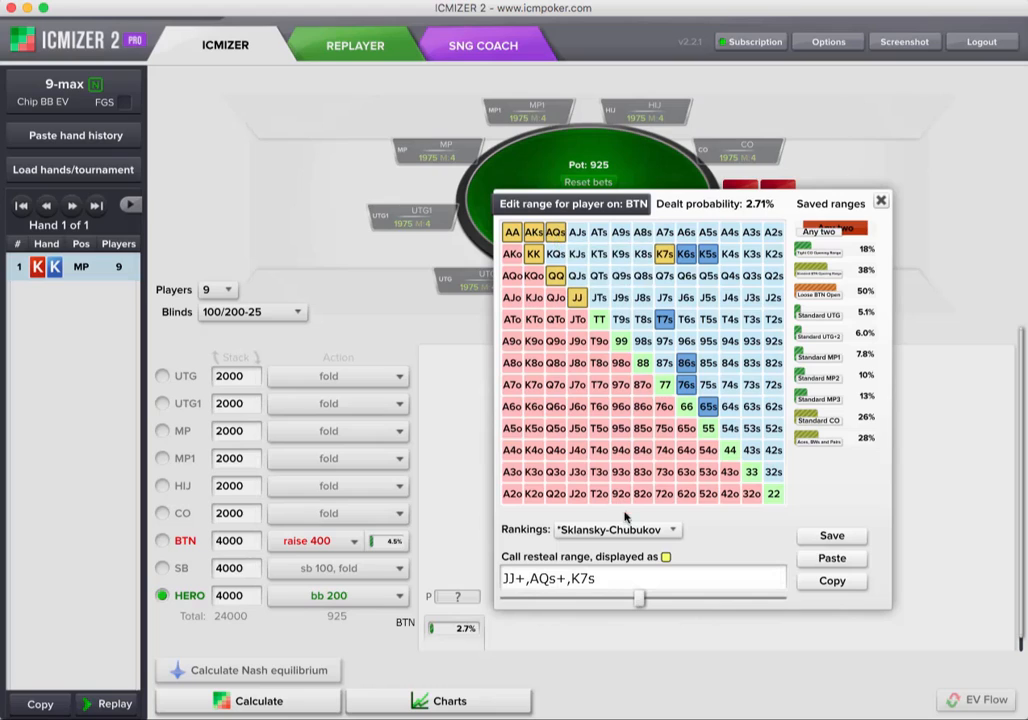
left_click(664, 256)
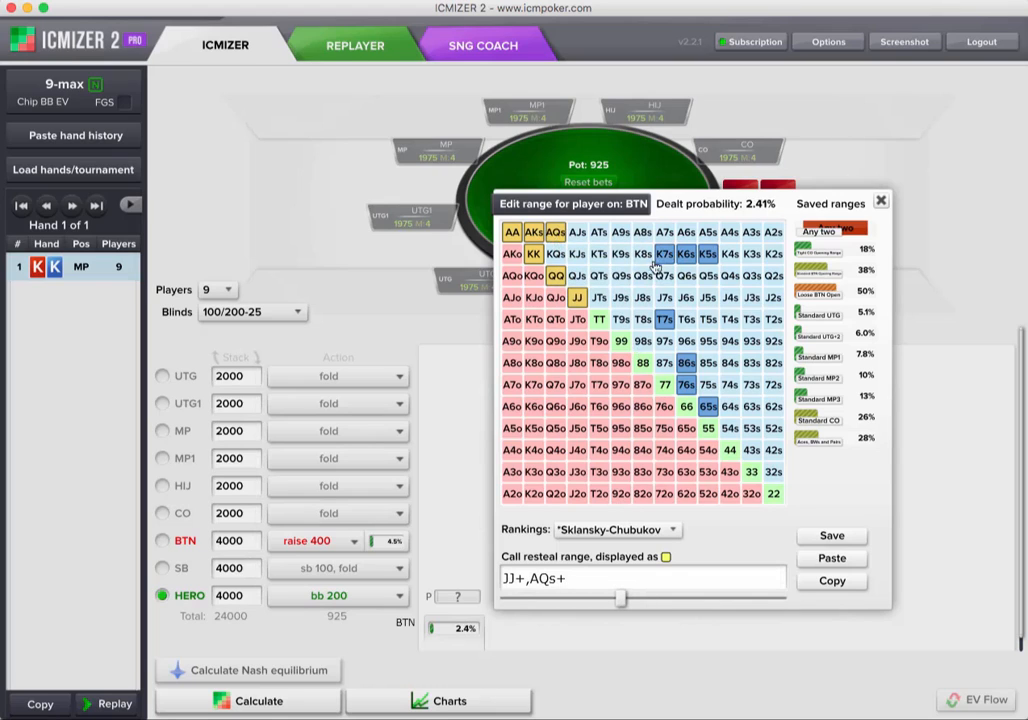
left_click(881, 202)
left_click(273, 703)
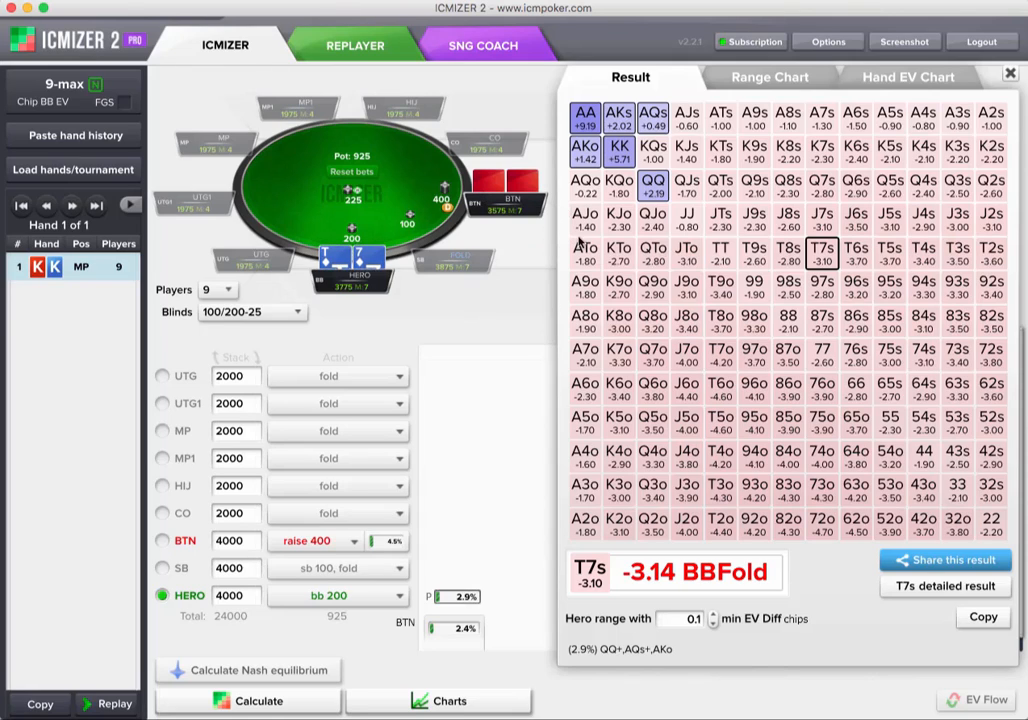
- Check the push EVs of JJ, AQo and AJs for Hero on BB
left_click(686, 224)
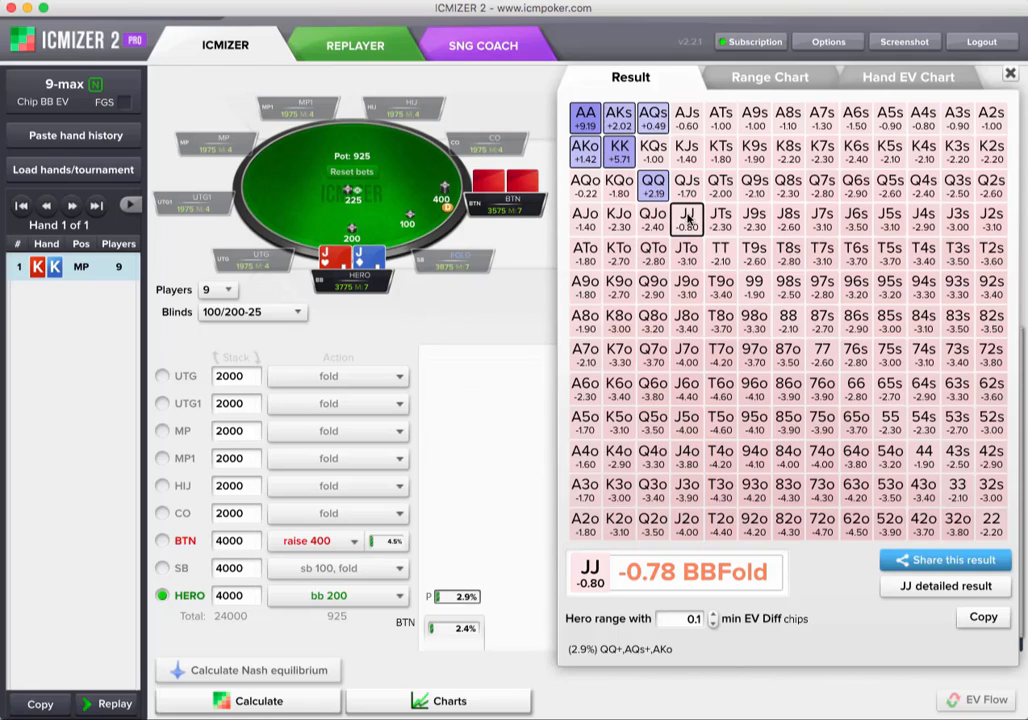
left_click(586, 186)
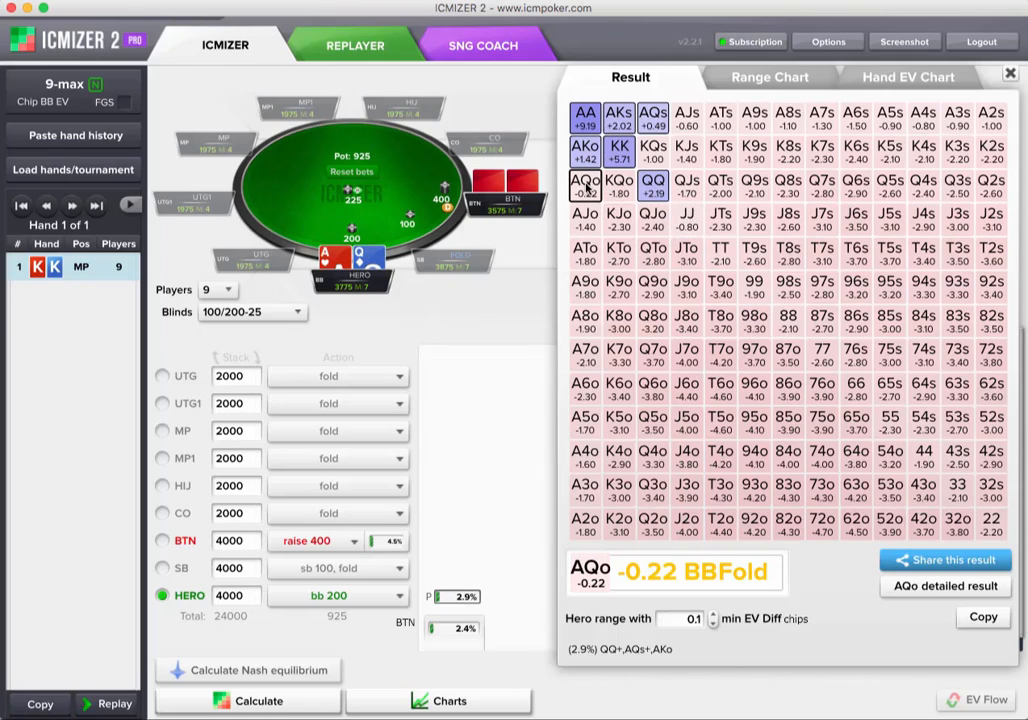
left_click(694, 118)
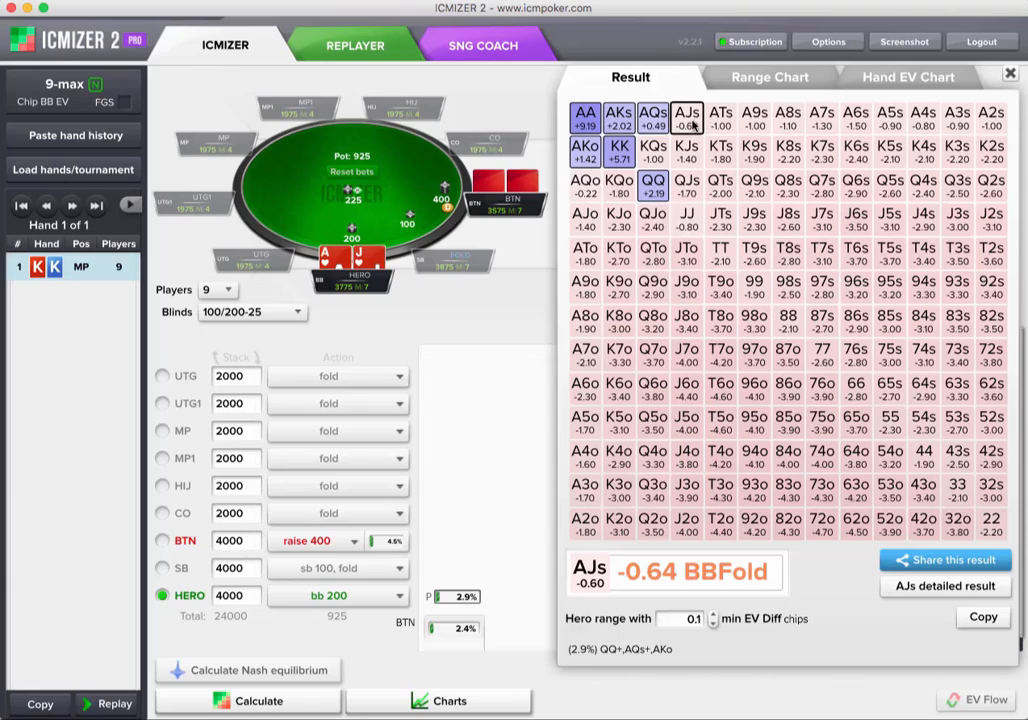
- Examine the push EVs of the pocket pairs from TT down to 22, plus 43s
left_click(720, 258)
left_click(756, 292)
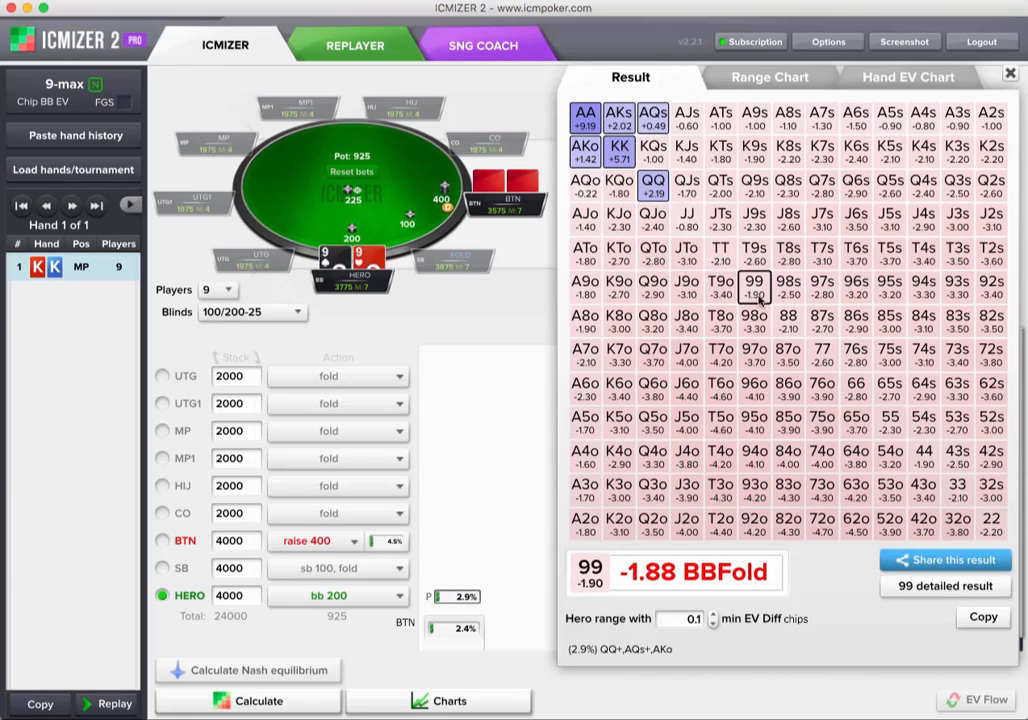
left_click(790, 324)
left_click(824, 356)
left_click(856, 388)
left_click(890, 422)
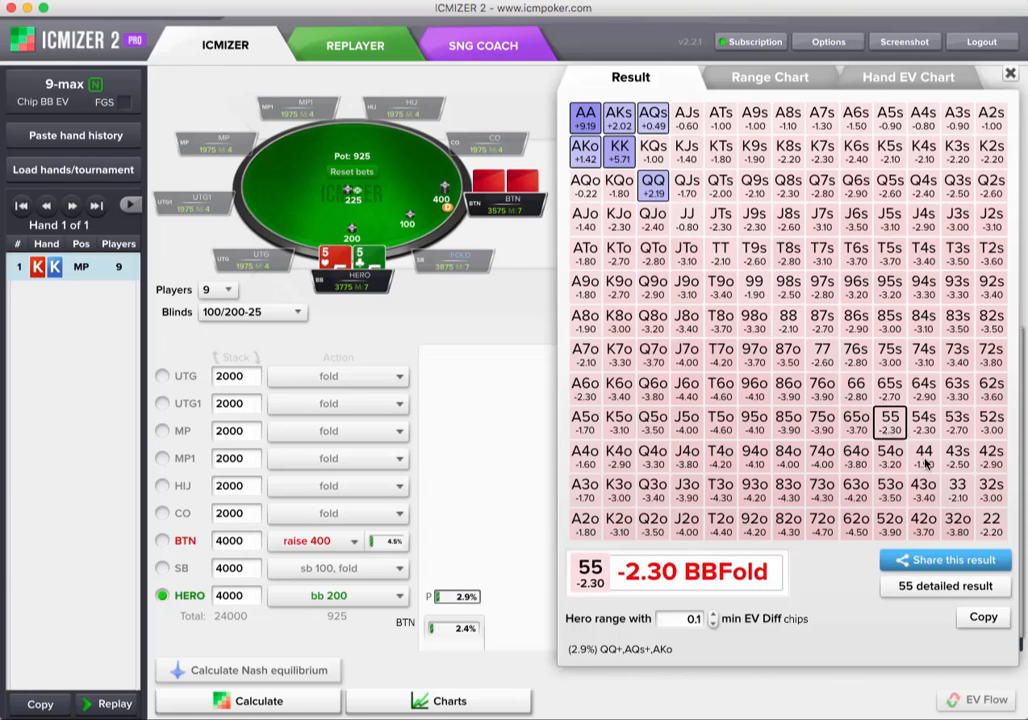
left_click(924, 456)
left_click(958, 490)
left_click(992, 526)
left_click(958, 490)
left_click(957, 456)
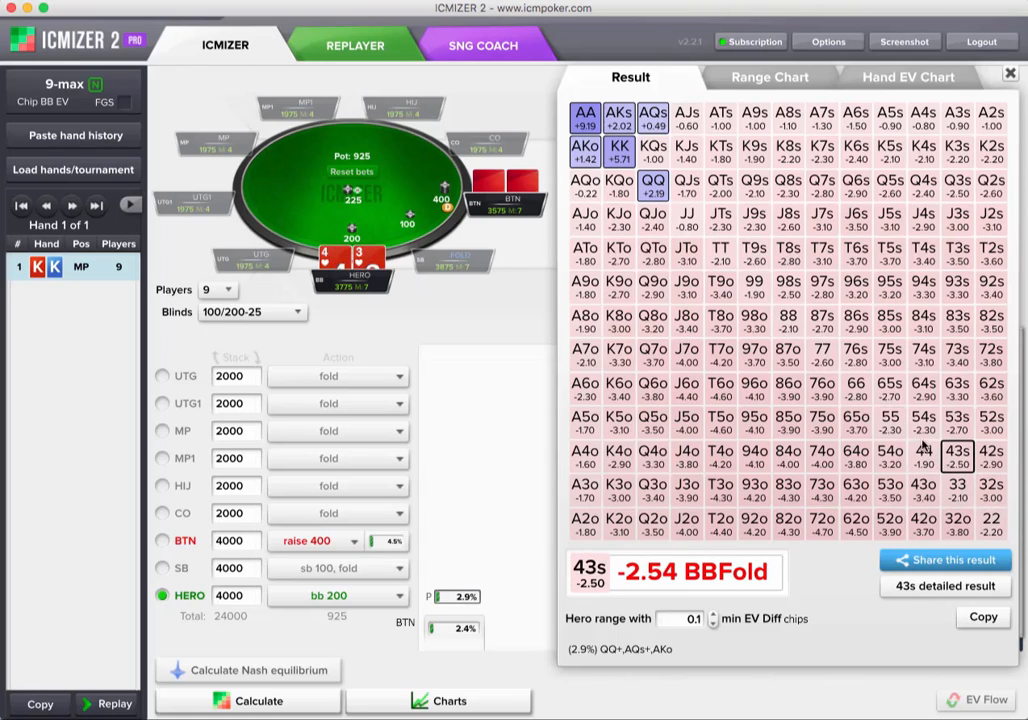
left_click(890, 422)
left_click(858, 390)
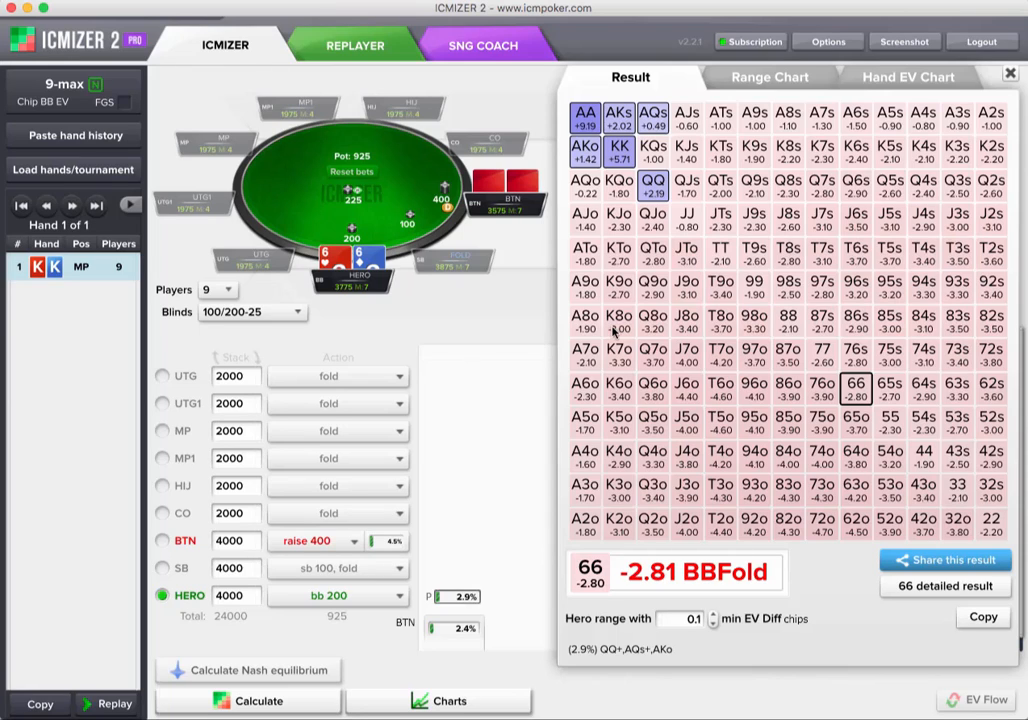
- Widen BTN's raising range to 22+,A2+,K2s+,K5o+,Q8s+,Q9o+,J9s+
mouse_move(613, 330)
left_click(812, 58)
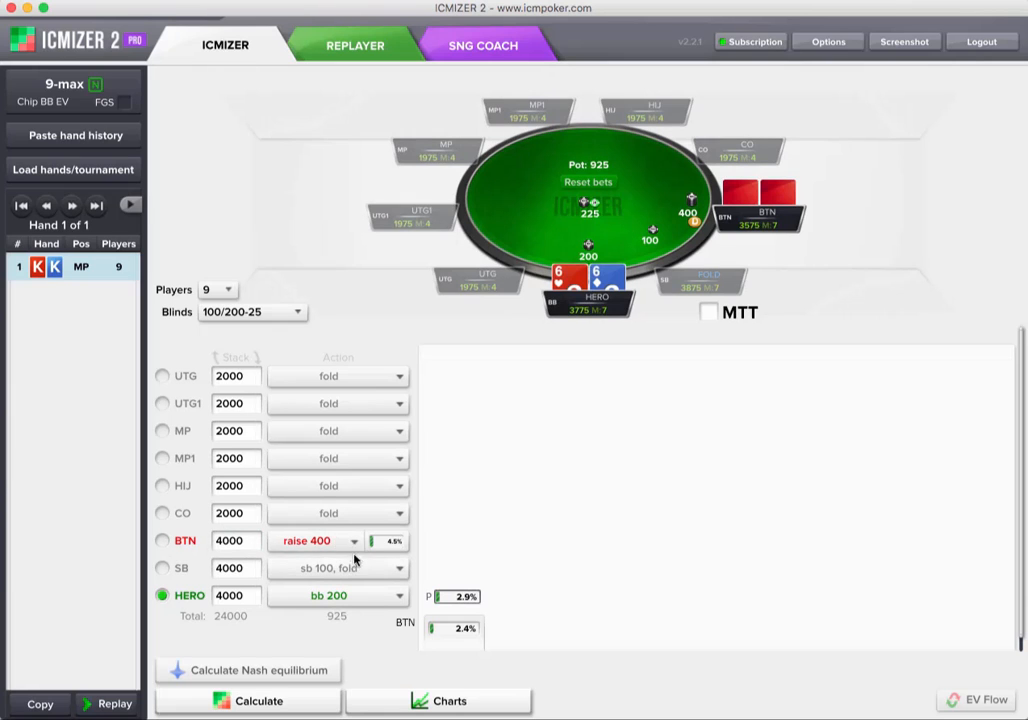
left_click(390, 541)
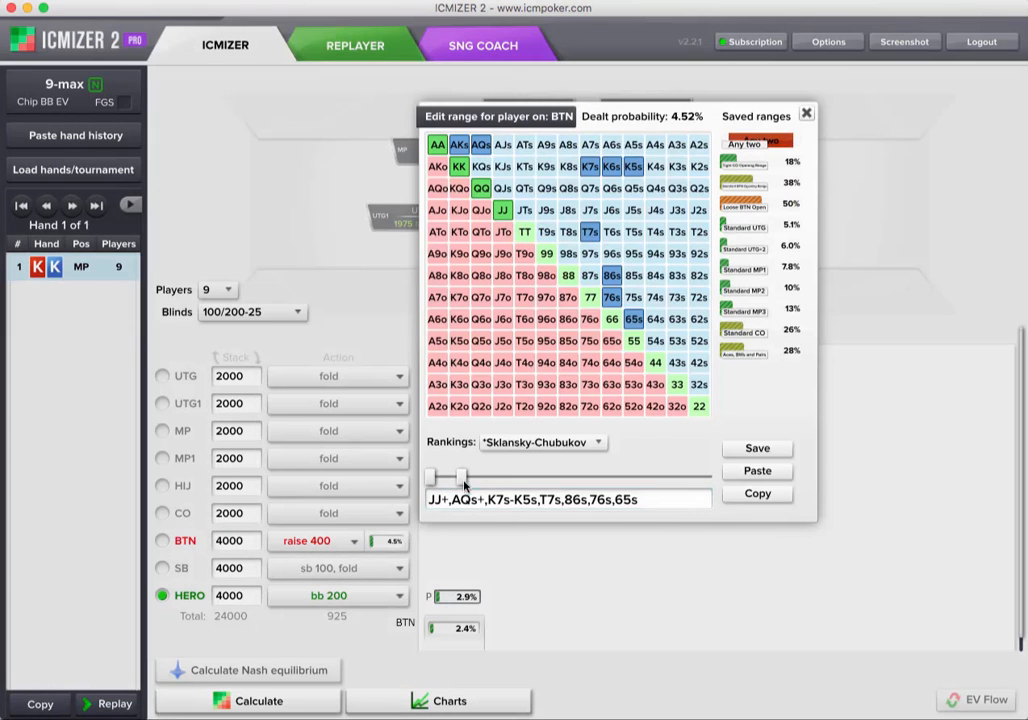
left_click_drag(464, 485, 544, 487)
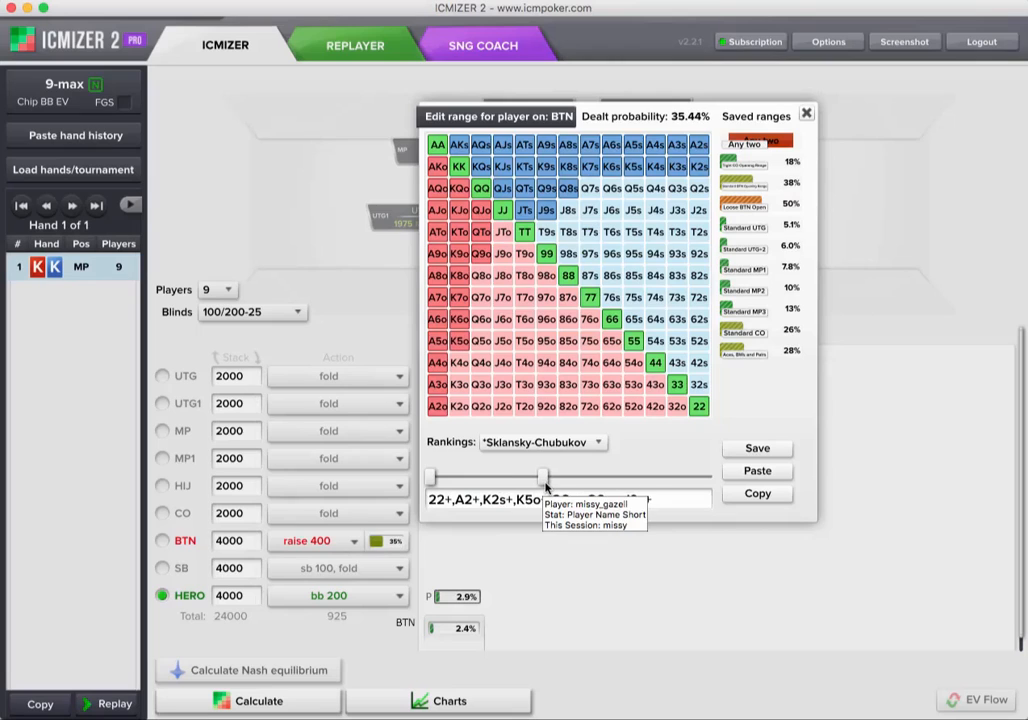
left_click(807, 116)
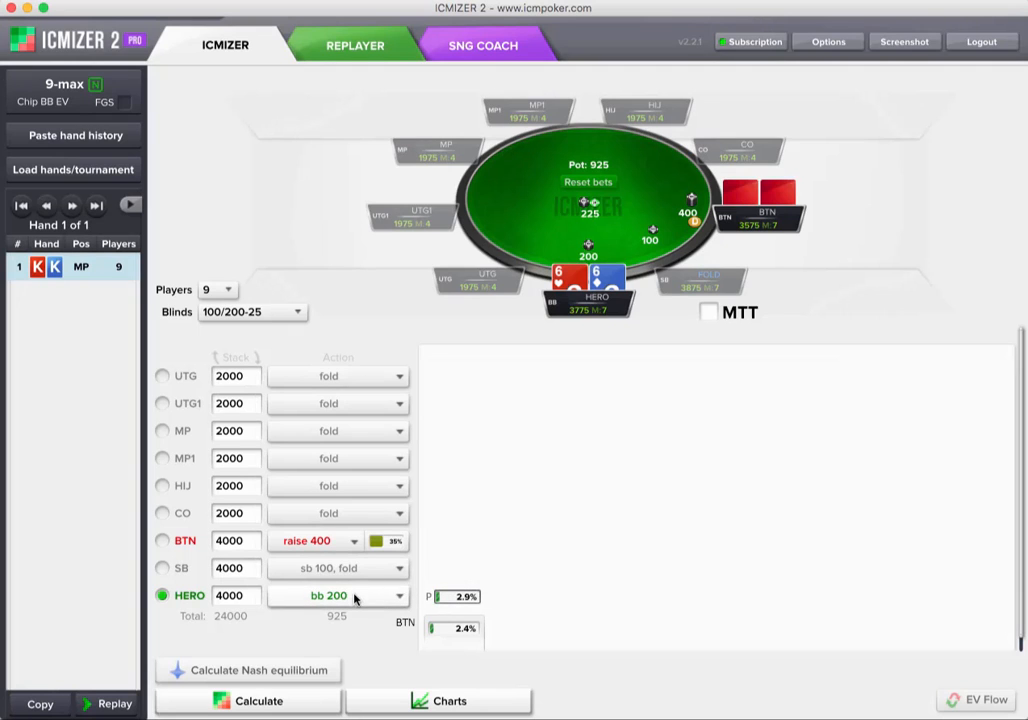
- Set BTN's call resteal range to 44+,A8s+,A9o+,KQs
mouse_move(454, 633)
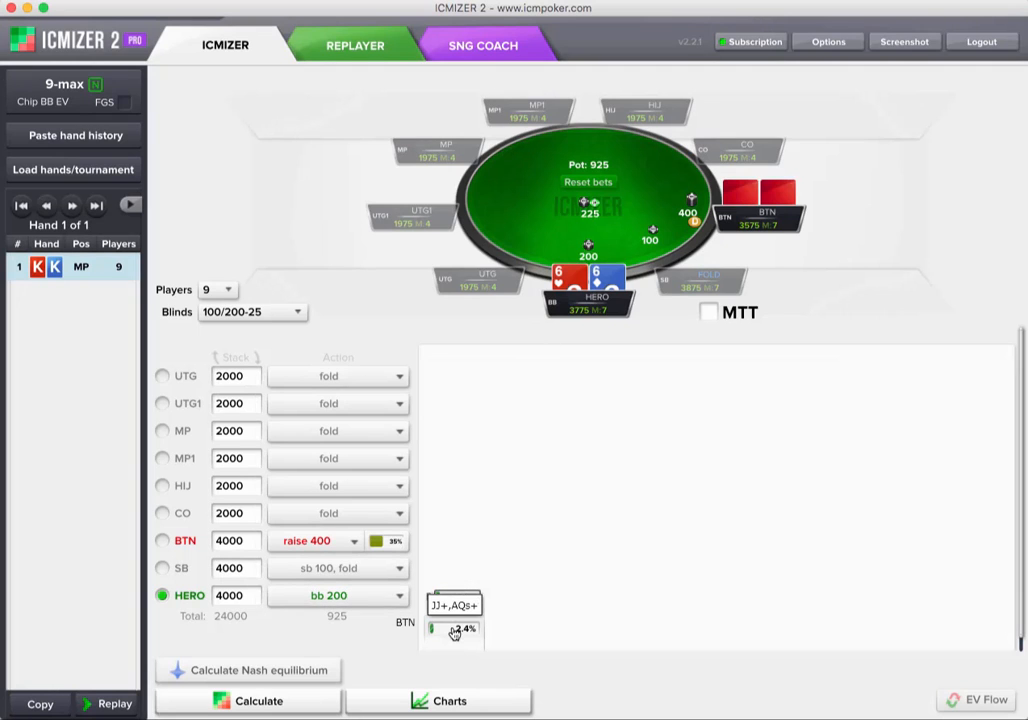
left_click(454, 633)
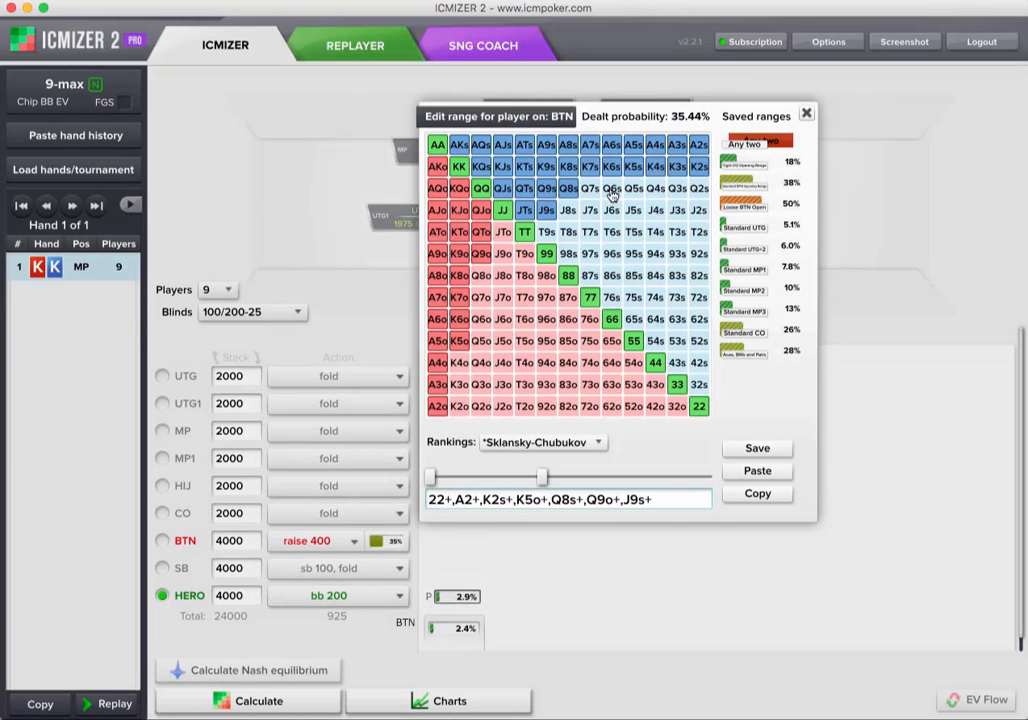
left_click(807, 117)
mouse_move(459, 636)
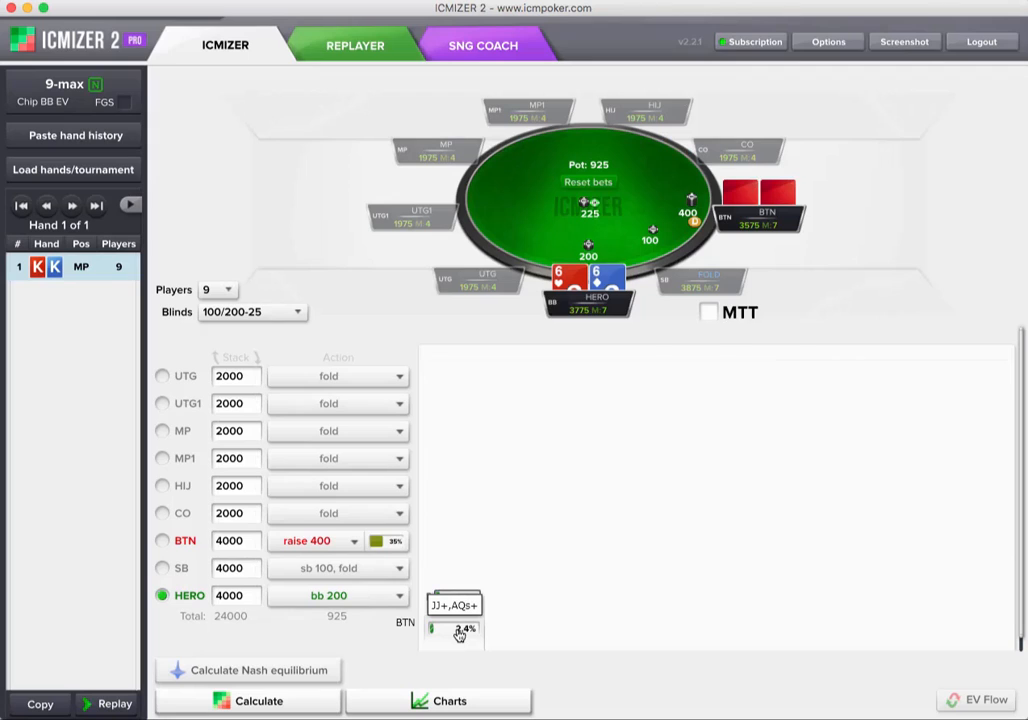
left_click(459, 636)
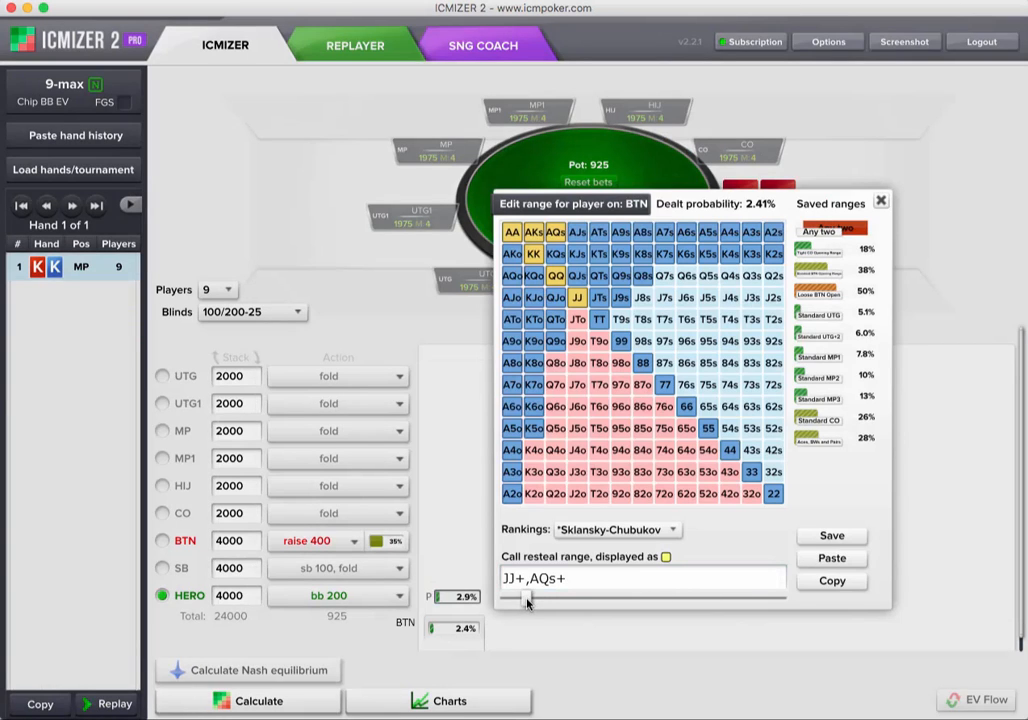
left_click_drag(527, 600, 600, 609)
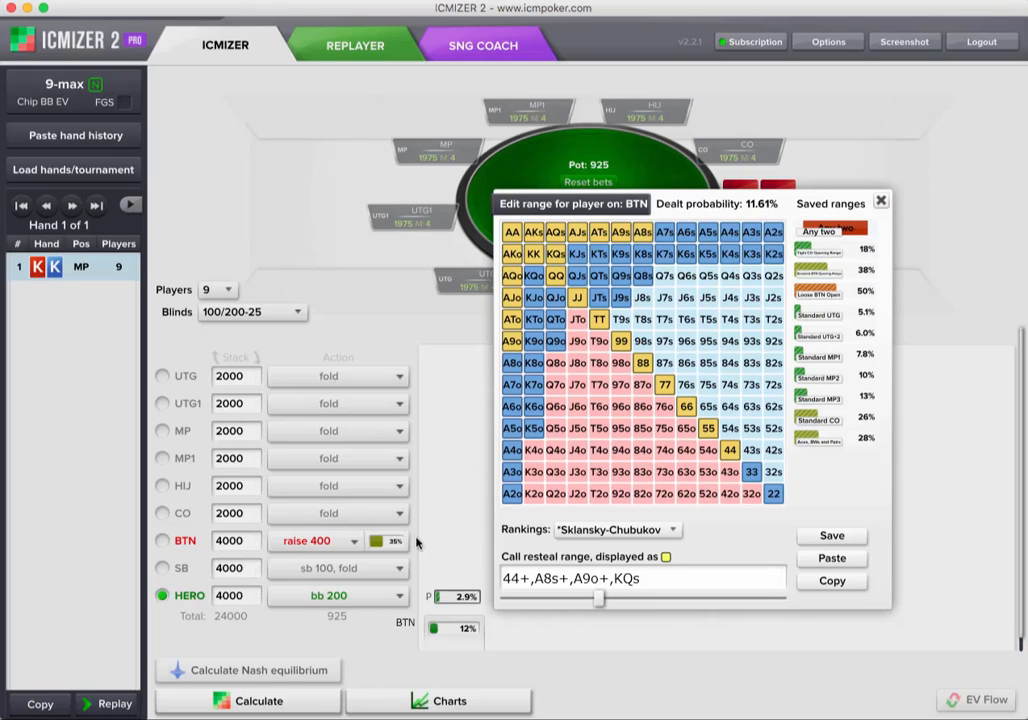
mouse_move(387, 548)
left_click(880, 204)
- Calculate Hero's push results from BB and check the push EV of 32o
left_click(280, 701)
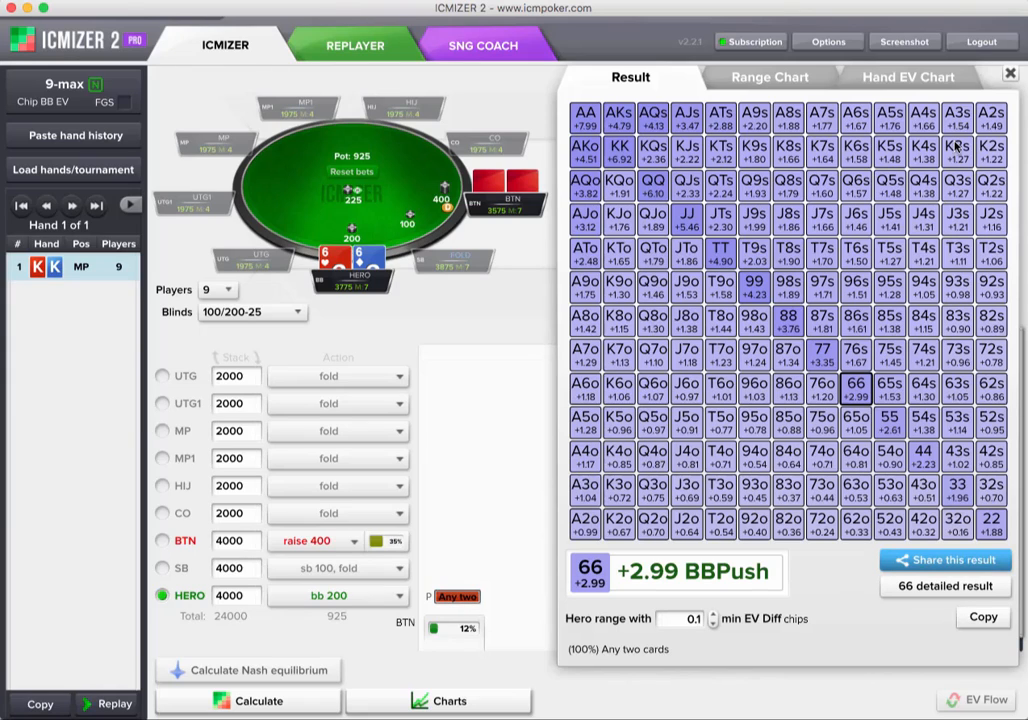
left_click(954, 526)
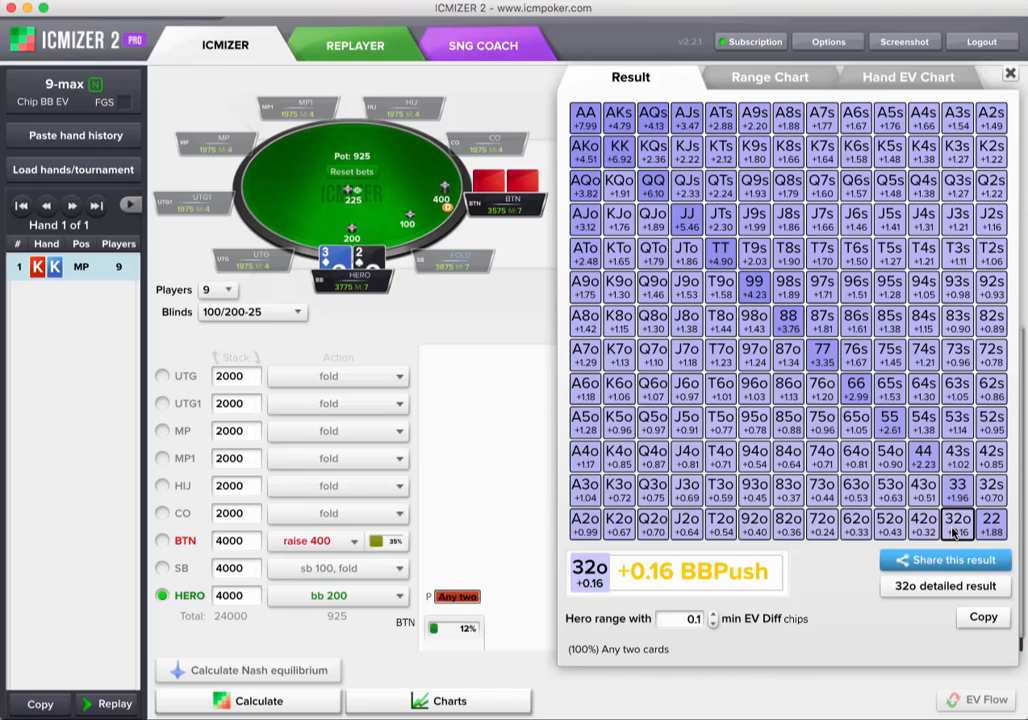
- Narrow BTN's raising range to 33+,A2s+,A7o+,KTs+,KQo and remove the pairs from 66 down to 33
left_click(376, 541)
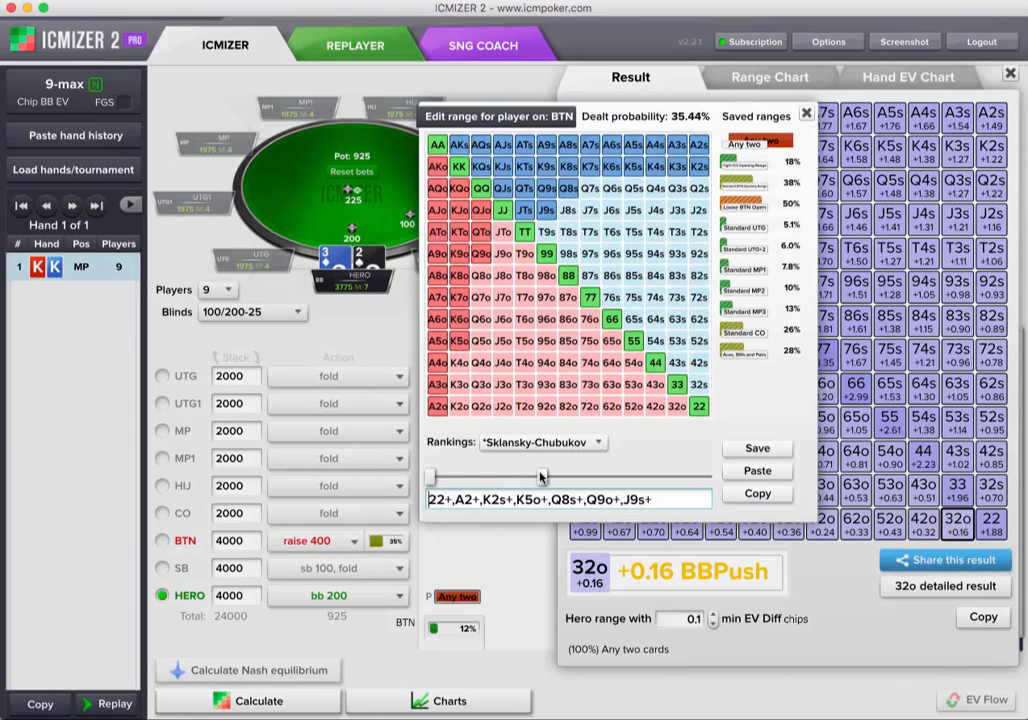
left_click_drag(541, 477, 494, 482)
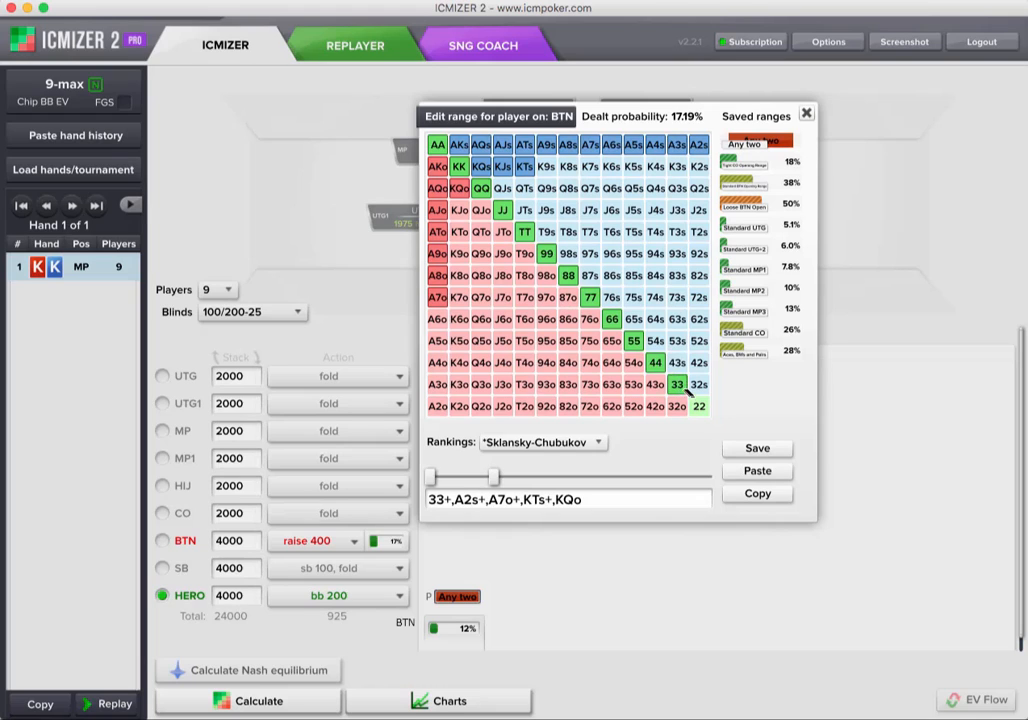
left_click_drag(677, 386, 611, 320)
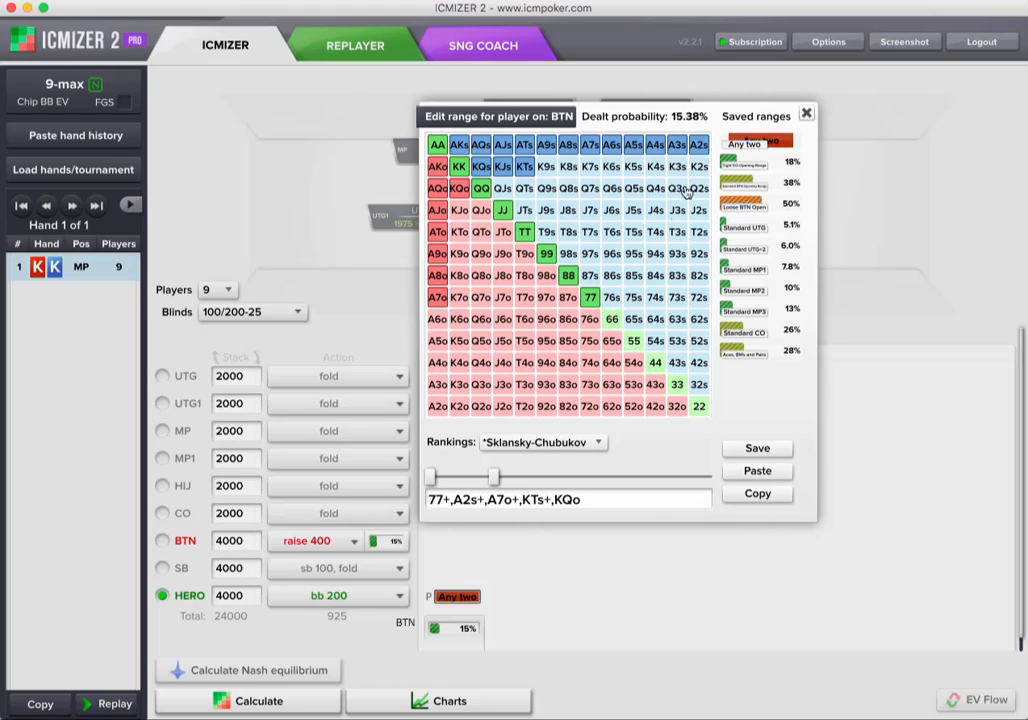
- Remove the suited aces from A8s down to A2s from BTN's raising range
left_click(699, 146)
left_click(702, 146)
left_click(680, 146)
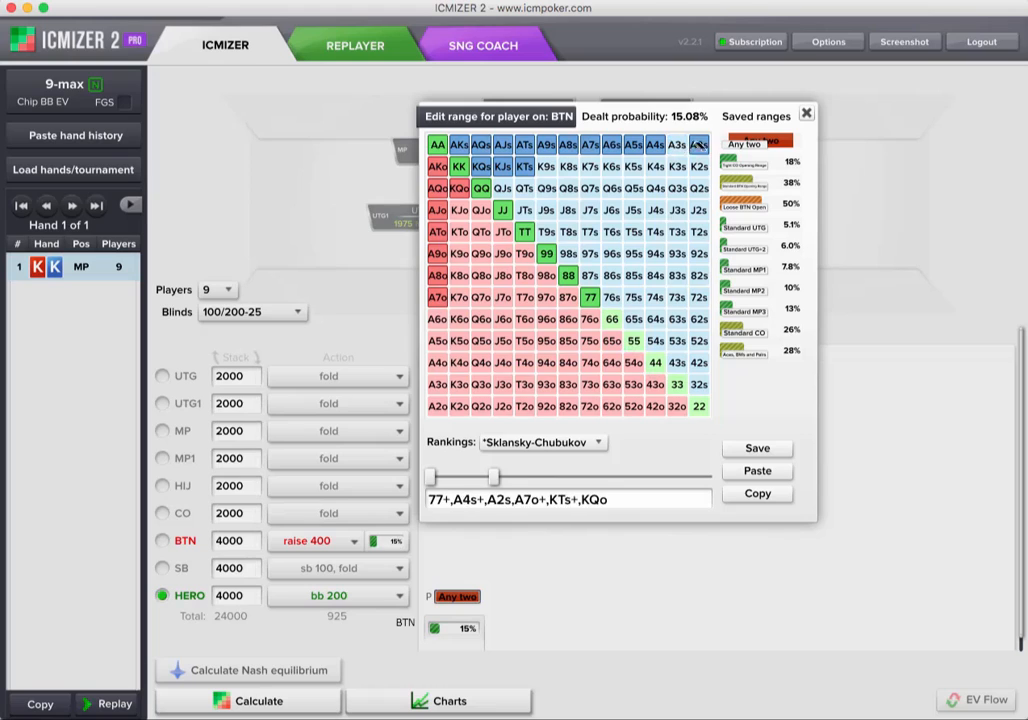
left_click(699, 146)
left_click(657, 146)
left_click(635, 147)
left_click(612, 146)
left_click(591, 147)
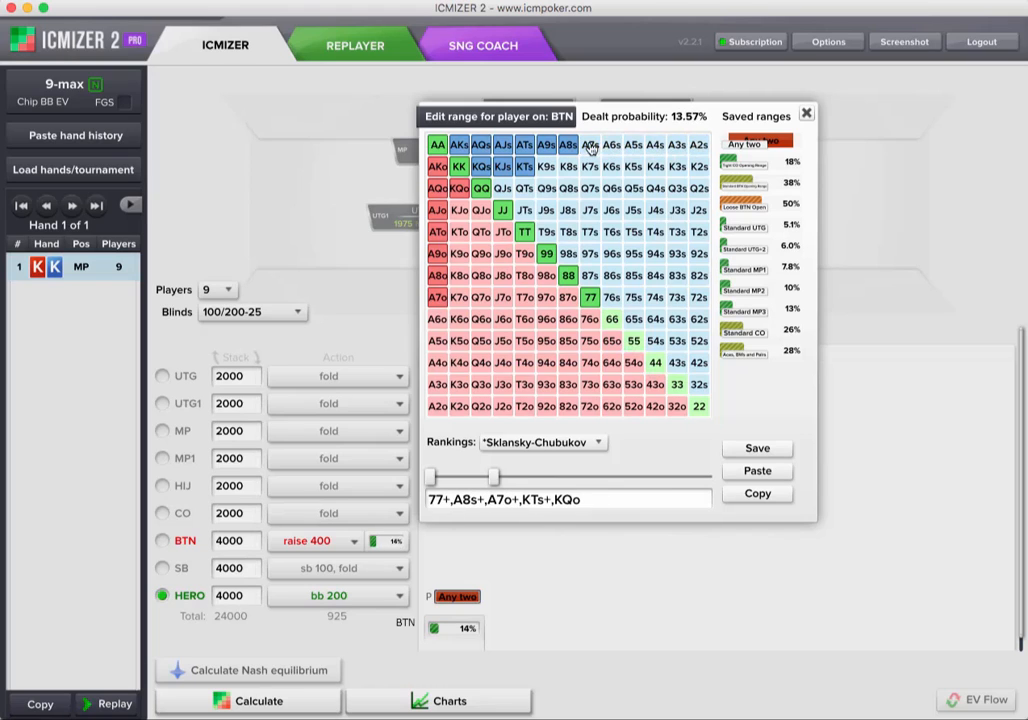
left_click(591, 147)
left_click(591, 147)
left_click(568, 146)
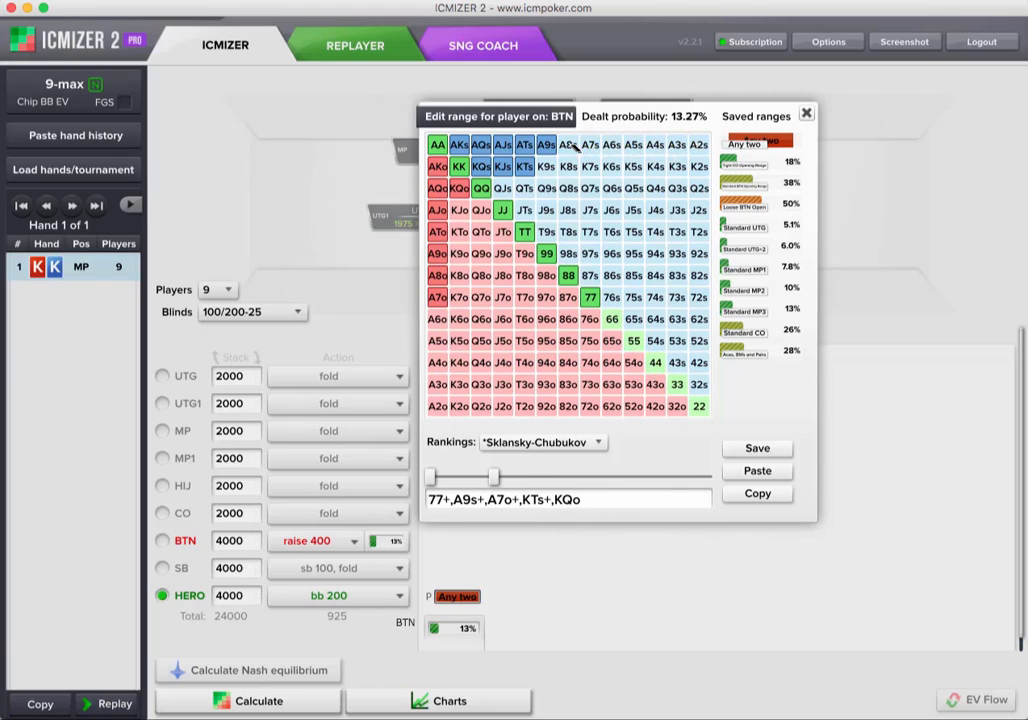
- Add QJs, QTs and JTs to BTN's raising range, leaving out Q9s
left_click(546, 188)
left_click(524, 188)
left_click(524, 210)
left_click(502, 188)
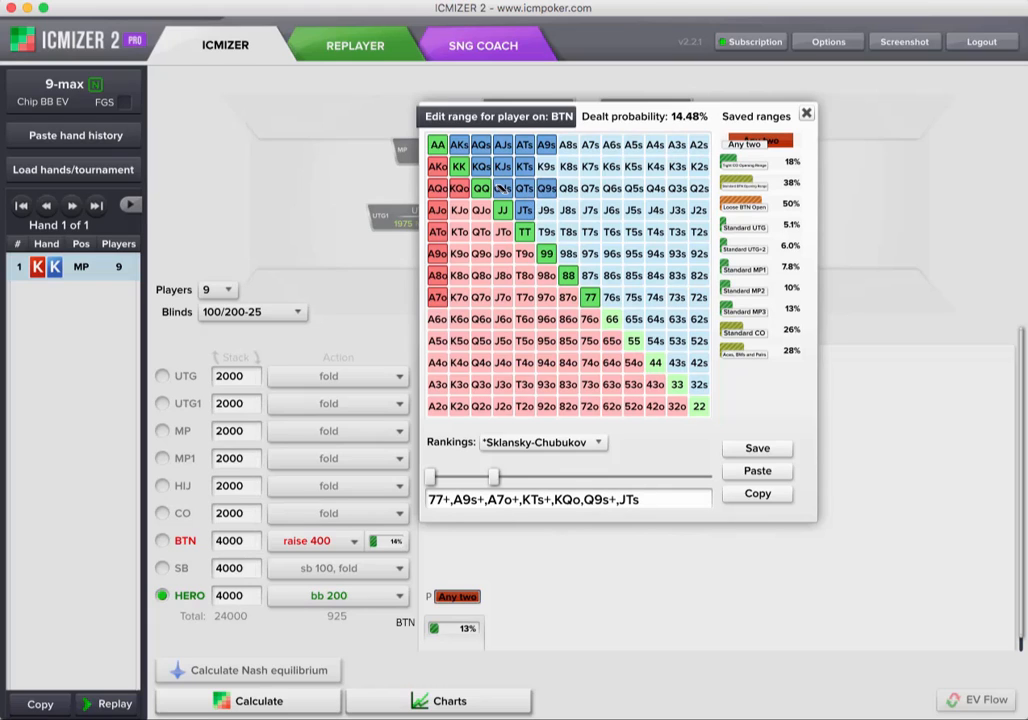
left_click(546, 188)
- Remove KQo and the offsuit aces from ATo down to A7o from BTN's raising range, leaving out KJo too
left_click(464, 211)
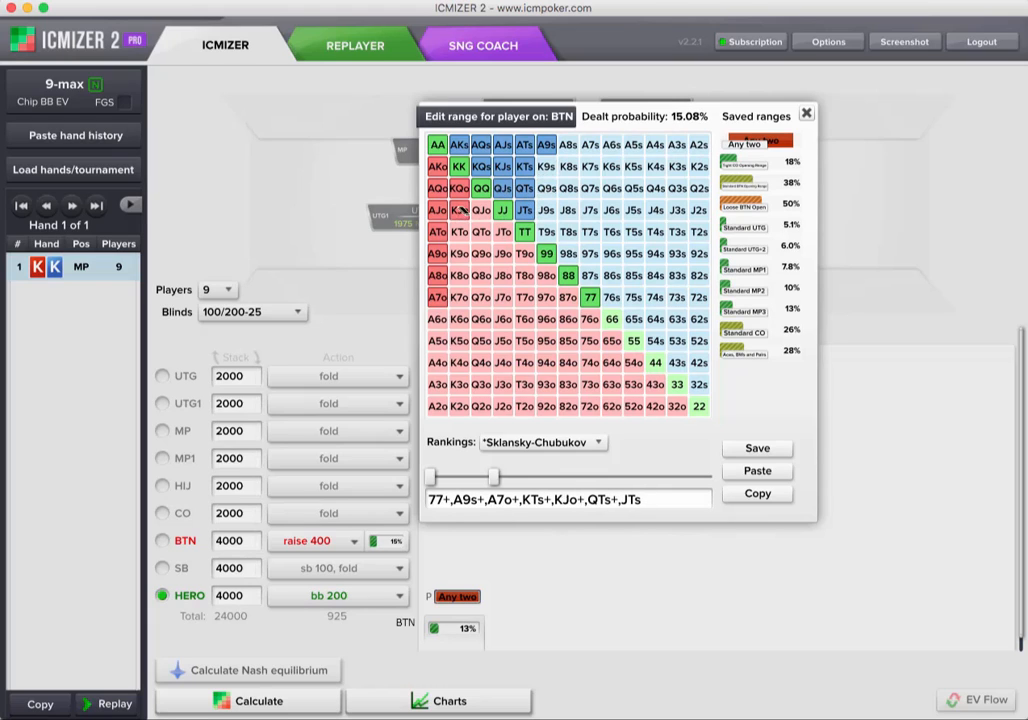
left_click(464, 211)
left_click(459, 188)
left_click(437, 232)
left_click(437, 253)
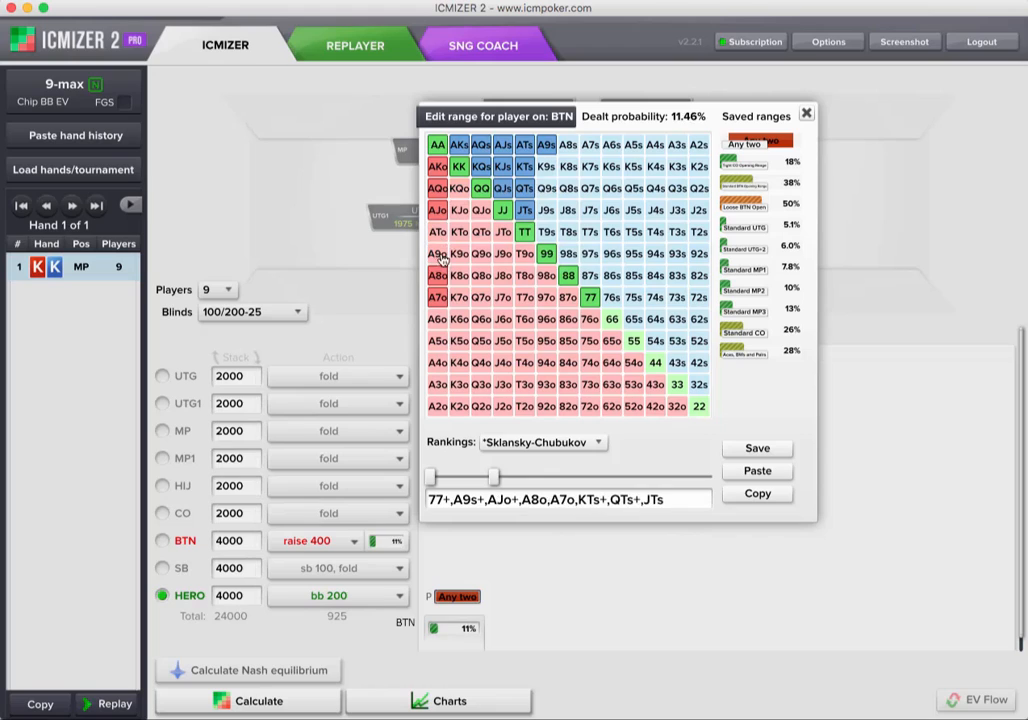
left_click(437, 275)
left_click(437, 297)
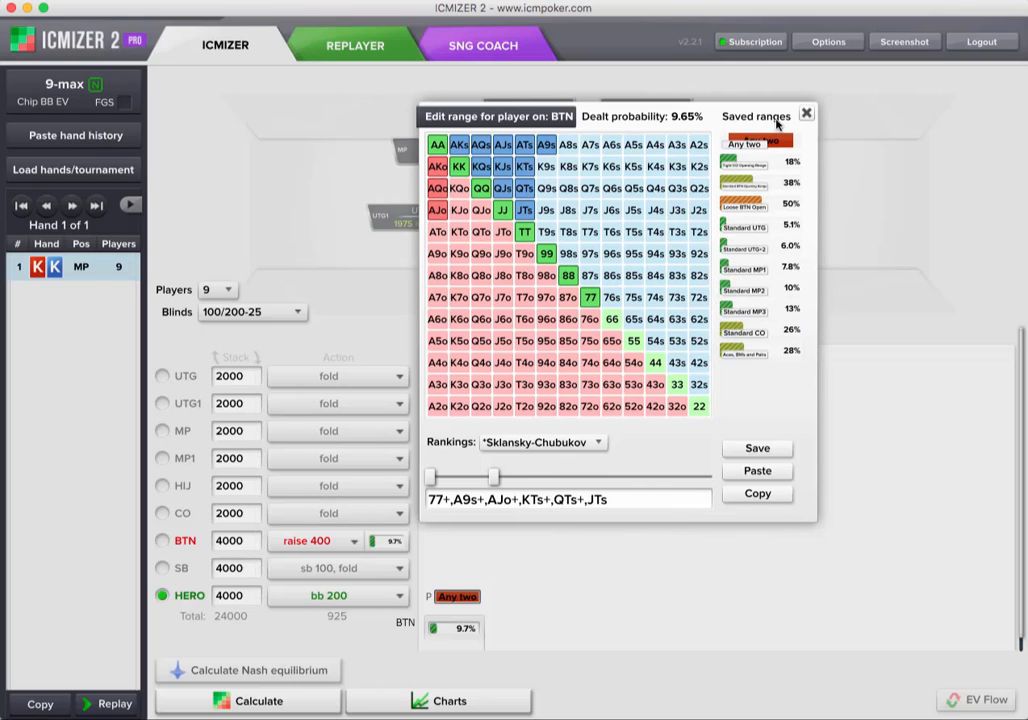
left_click(806, 113)
- Set BTN's call resteal range to 77+,A9s+,AJo+ and calculate Hero's push results from BB
left_click(462, 628)
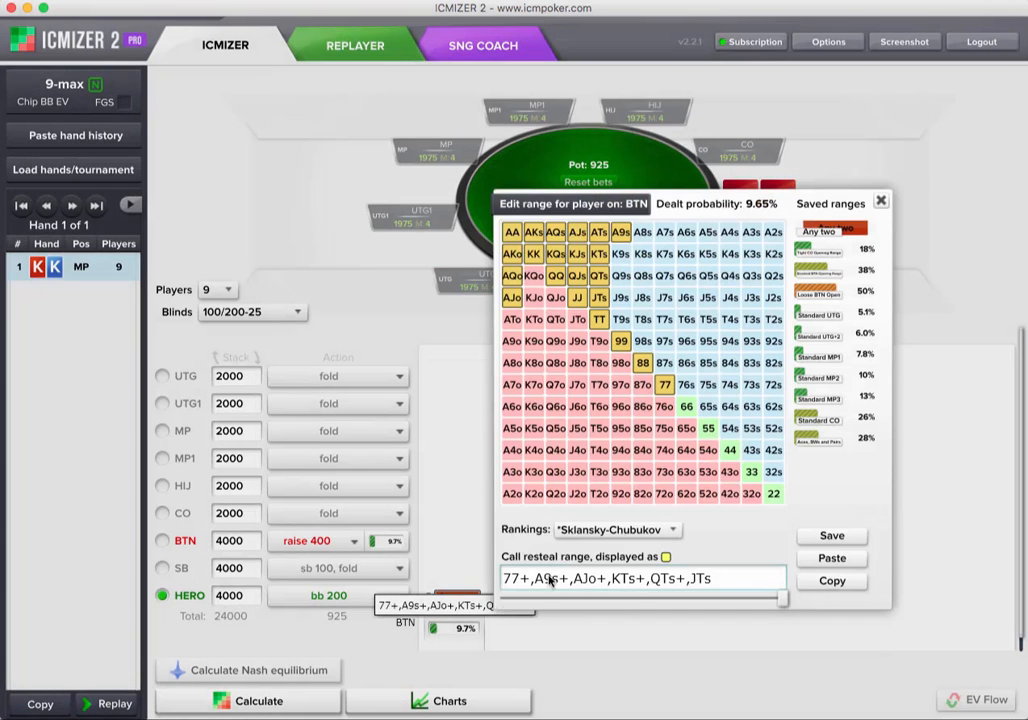
left_click_drag(782, 599, 703, 611)
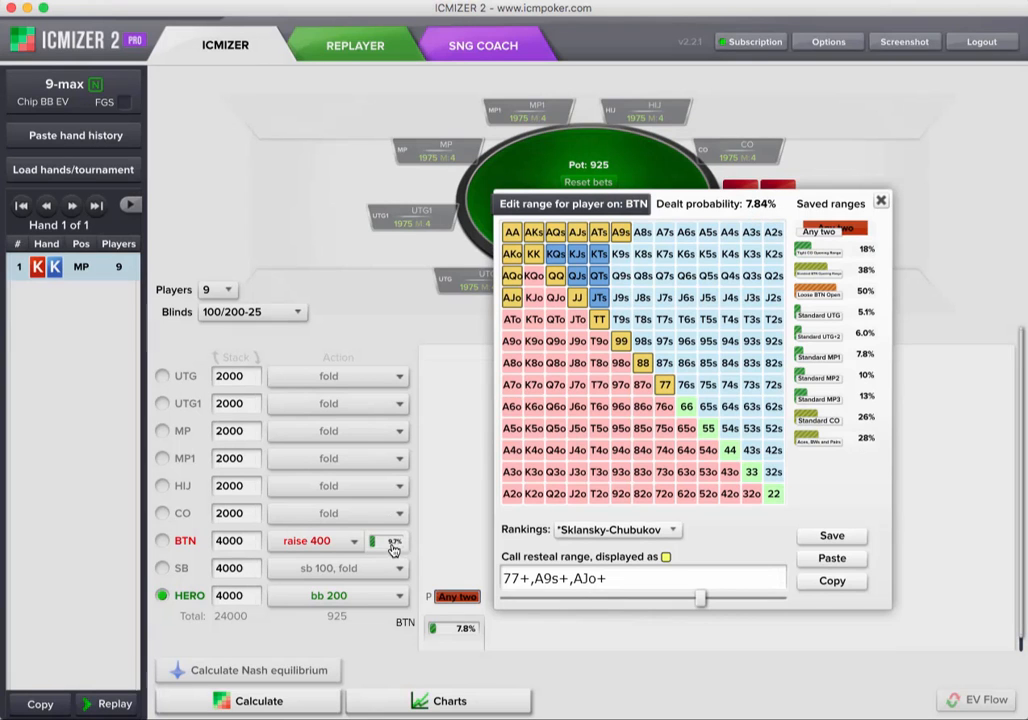
left_click(881, 202)
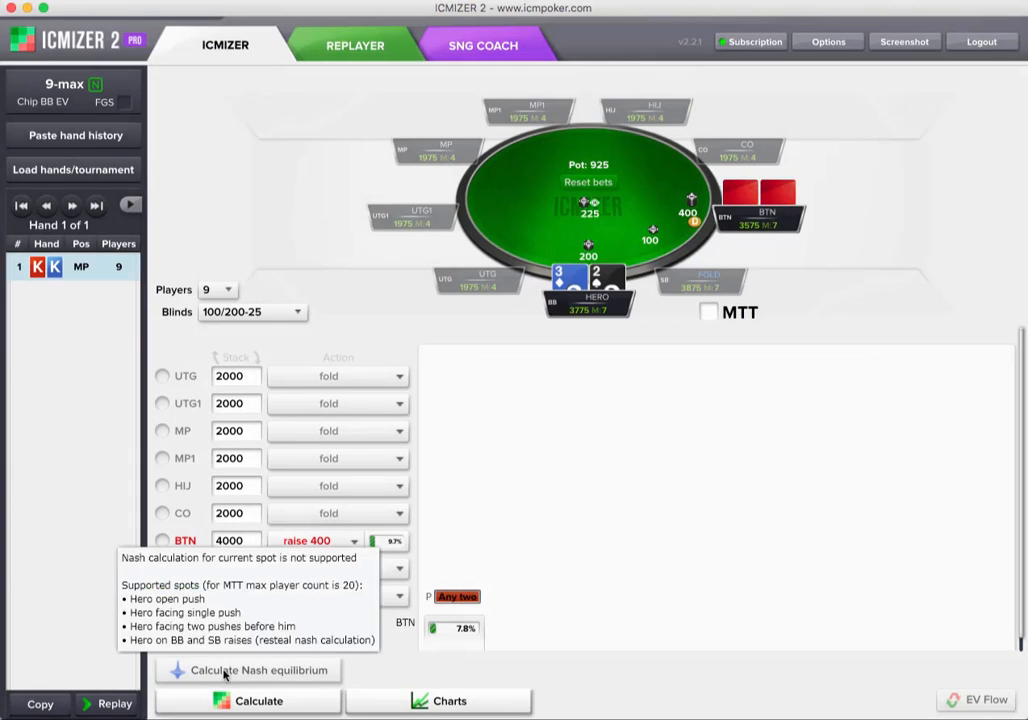
left_click(228, 703)
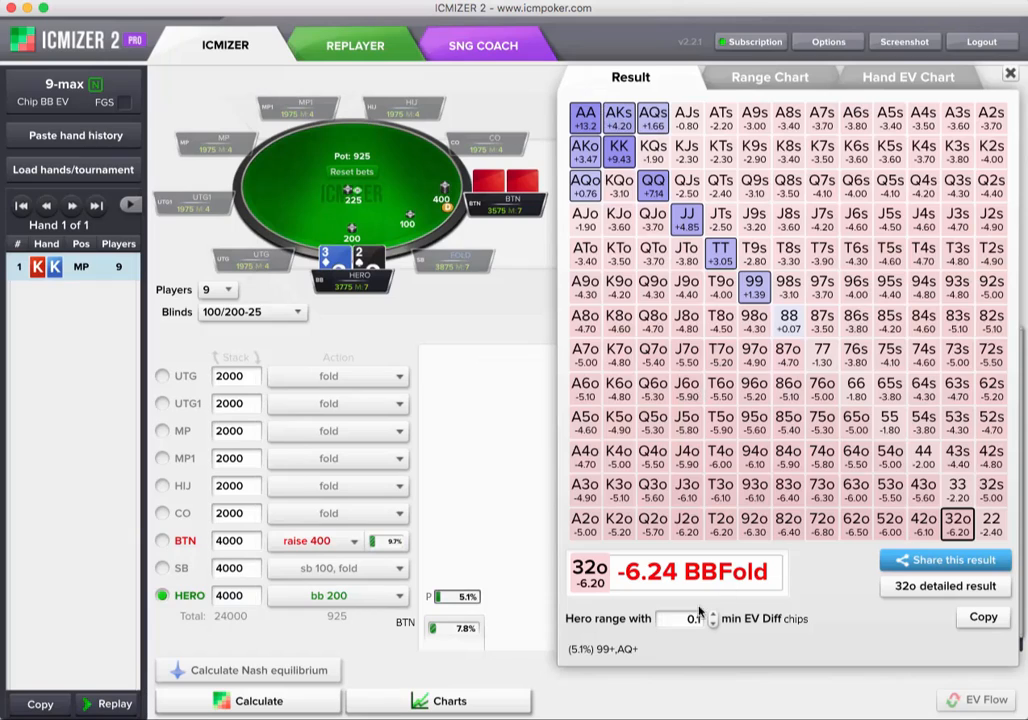
- Set the minimum EV difference for Hero's range to 0.0 chips and recalculate the push results
type("0")
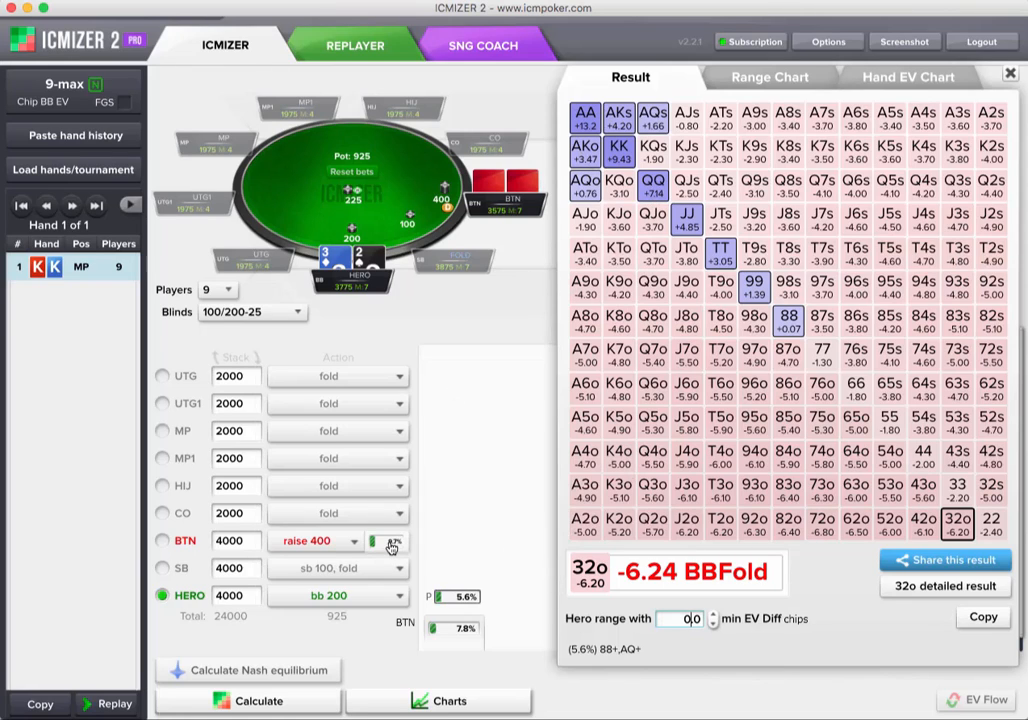
mouse_move(392, 546)
left_click(1010, 74)
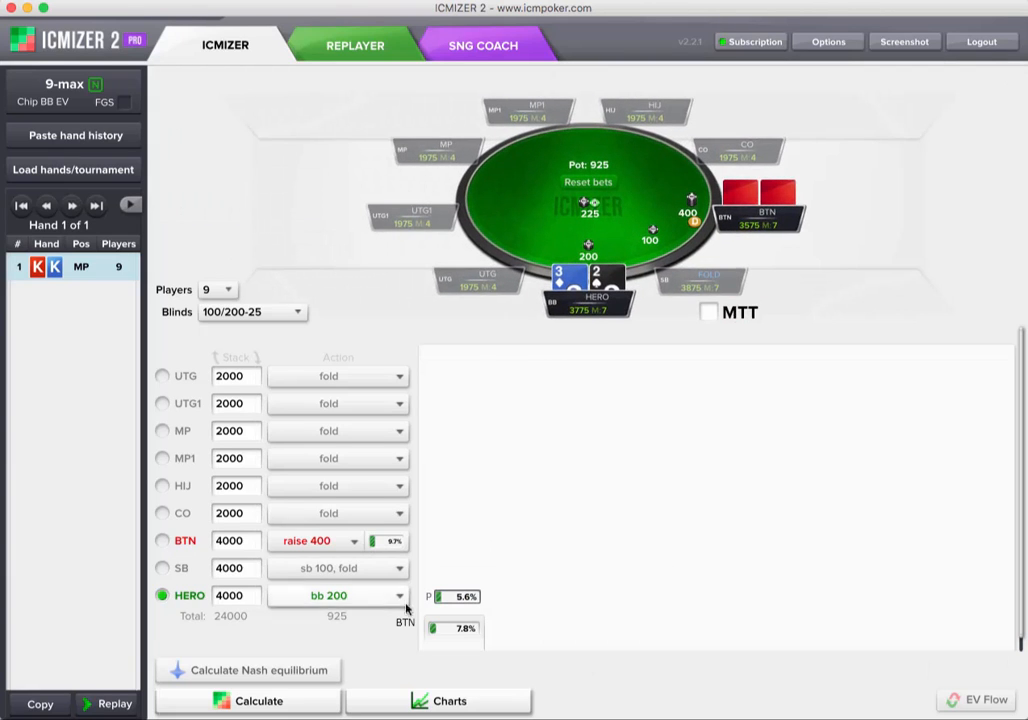
left_click(310, 693)
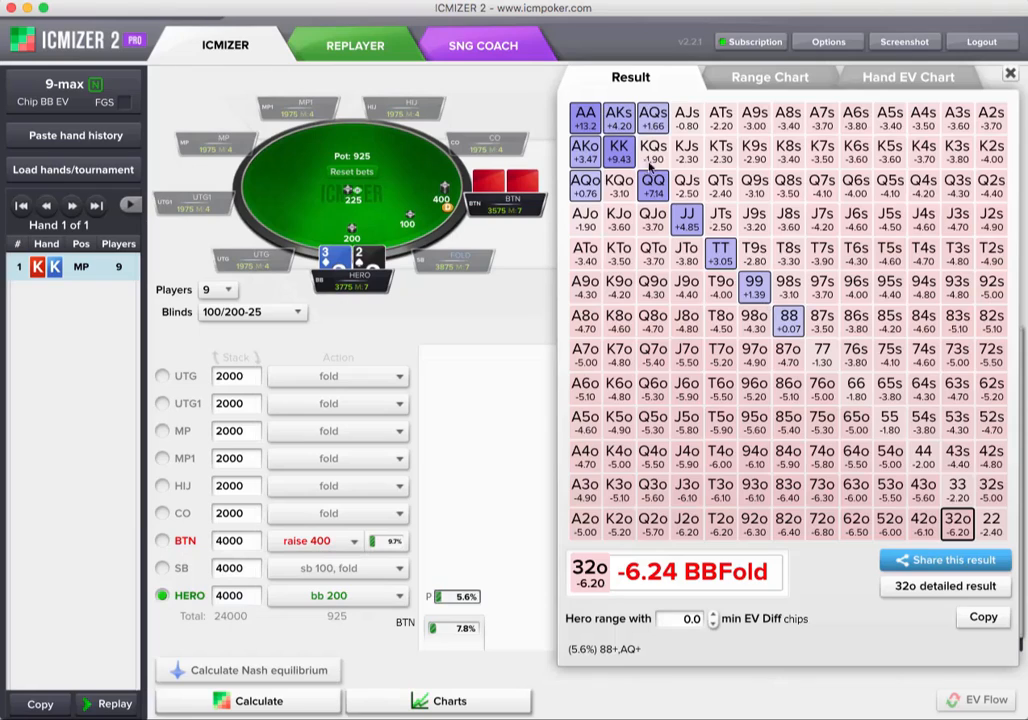
- Check the push EV of 77 and view its Hand EV Chart against BTN's call range
left_click(818, 352)
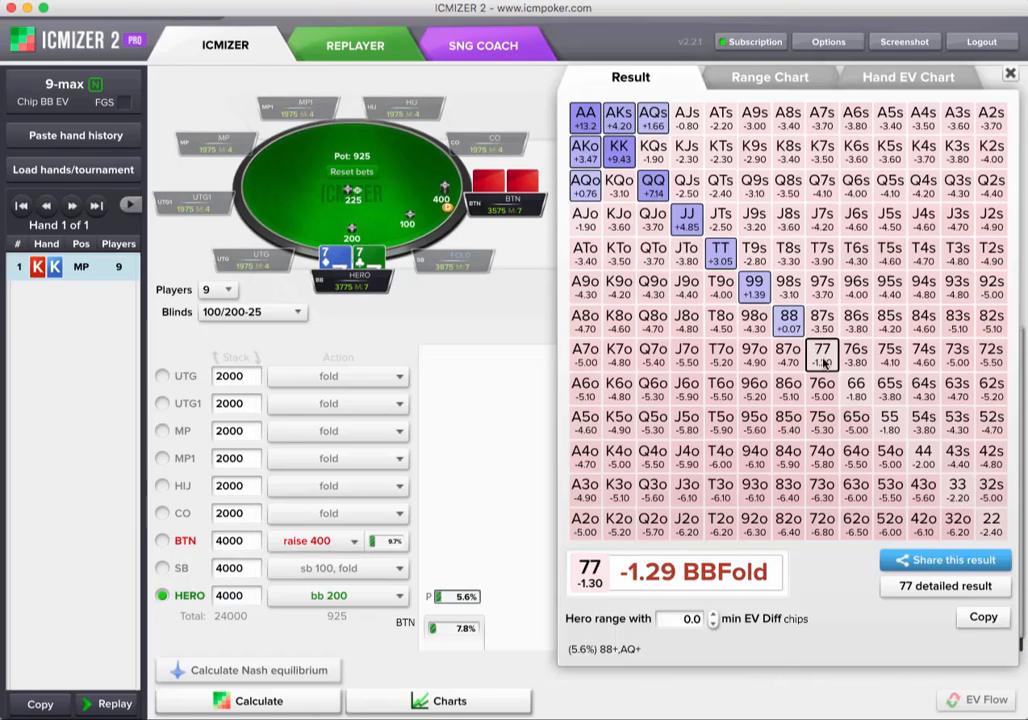
left_click(897, 87)
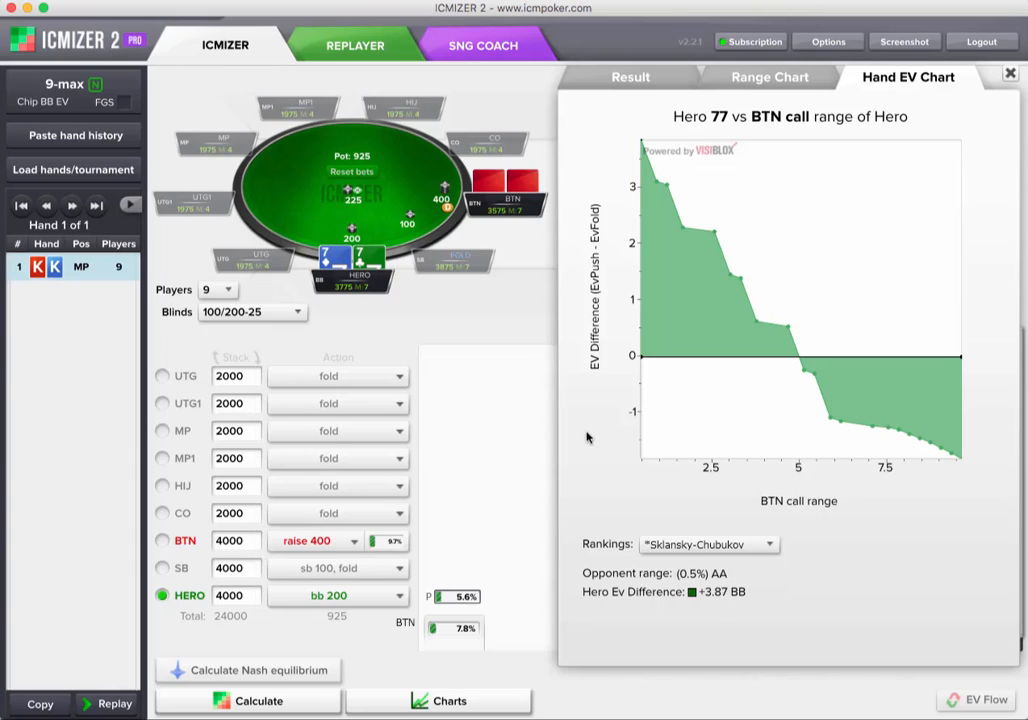
- Change Hero's hand to 88, recalculate and examine its Hand EV Chart against BTN's call range
left_click(352, 260)
left_click(427, 393)
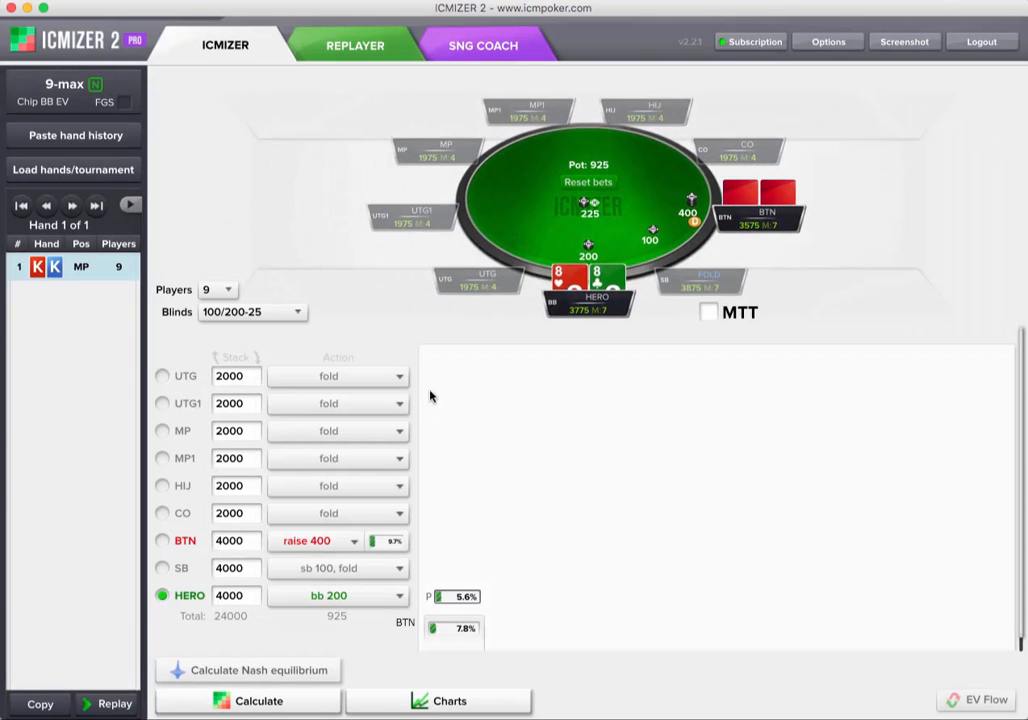
left_click(300, 697)
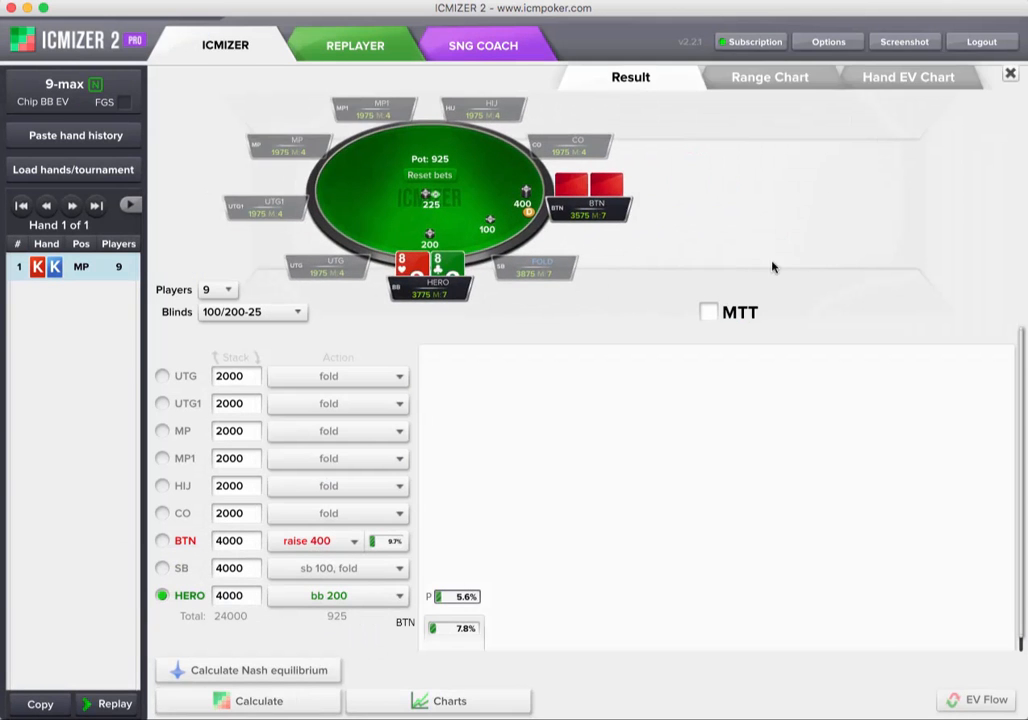
left_click(895, 80)
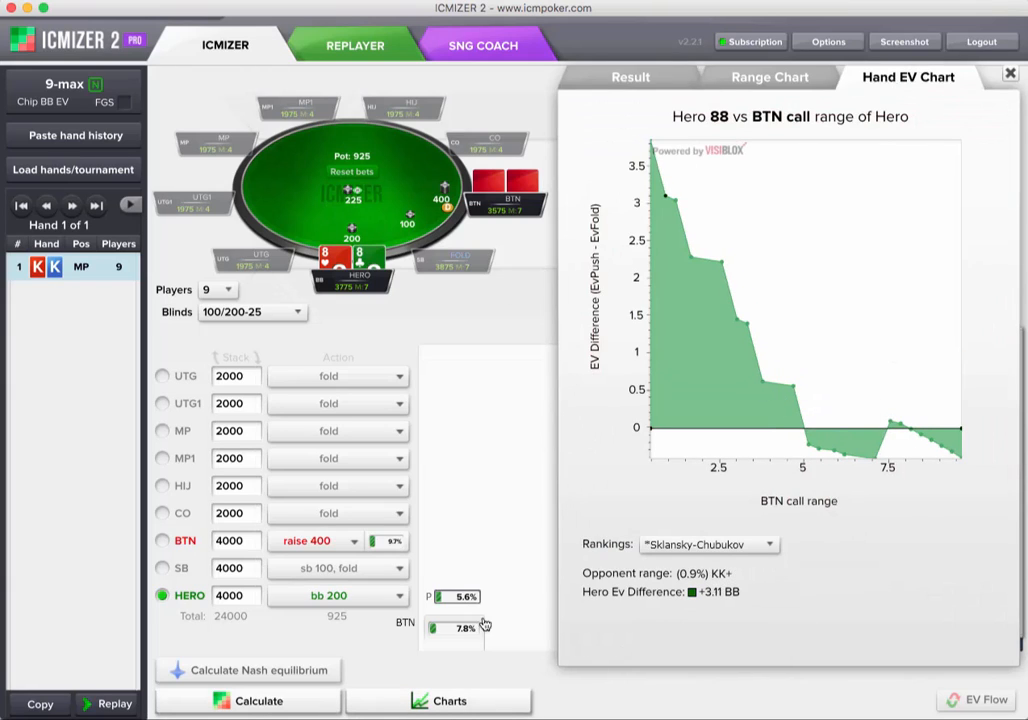
mouse_move(458, 628)
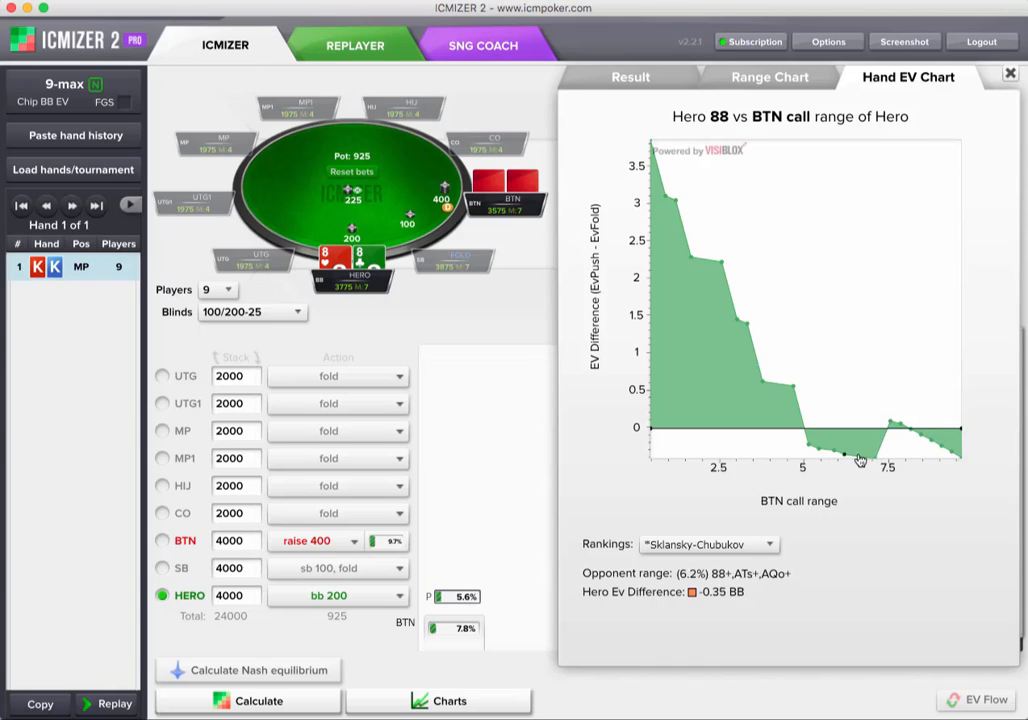
- Change Hero's hand to 99, recalculate and examine its Hand EV Chart against BTN's call range
left_click(356, 260)
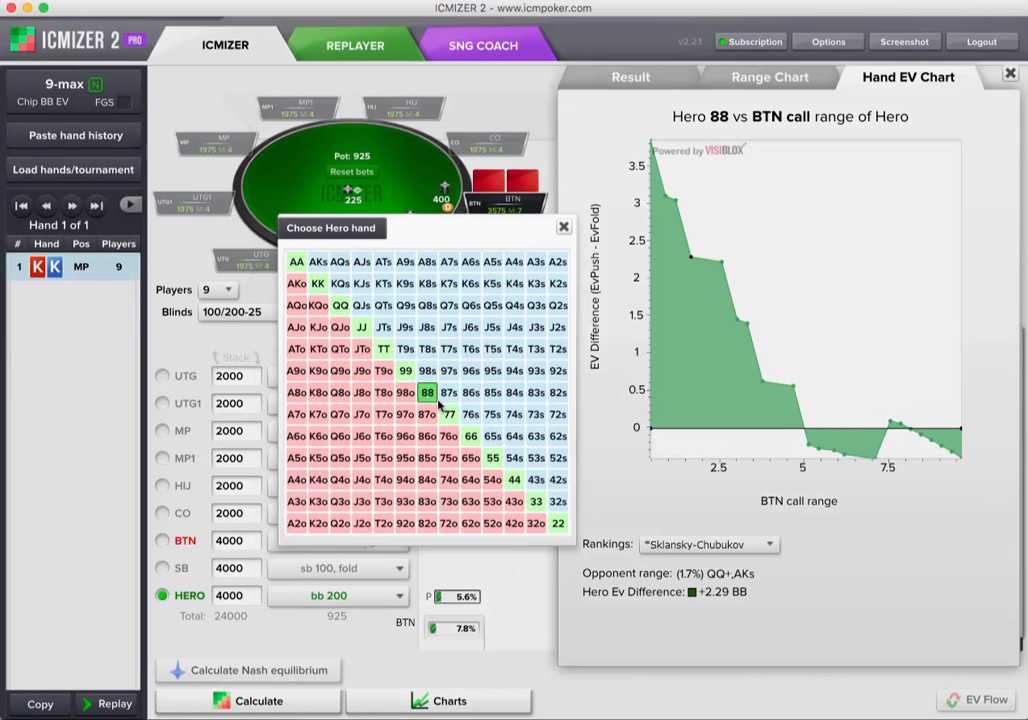
left_click(405, 371)
left_click(262, 700)
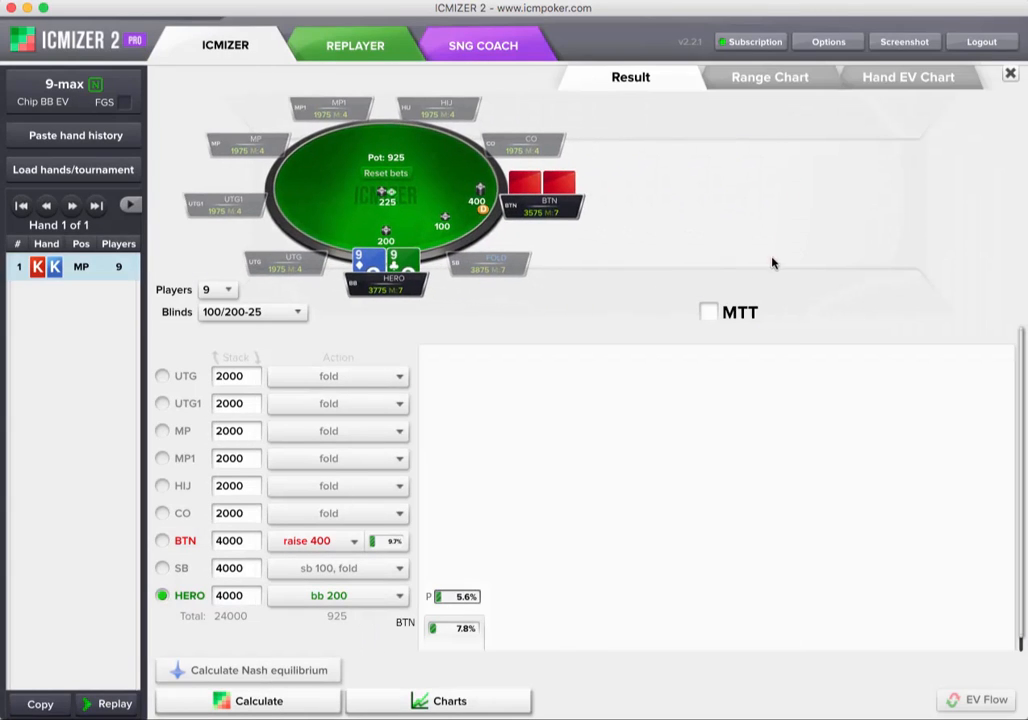
left_click(905, 77)
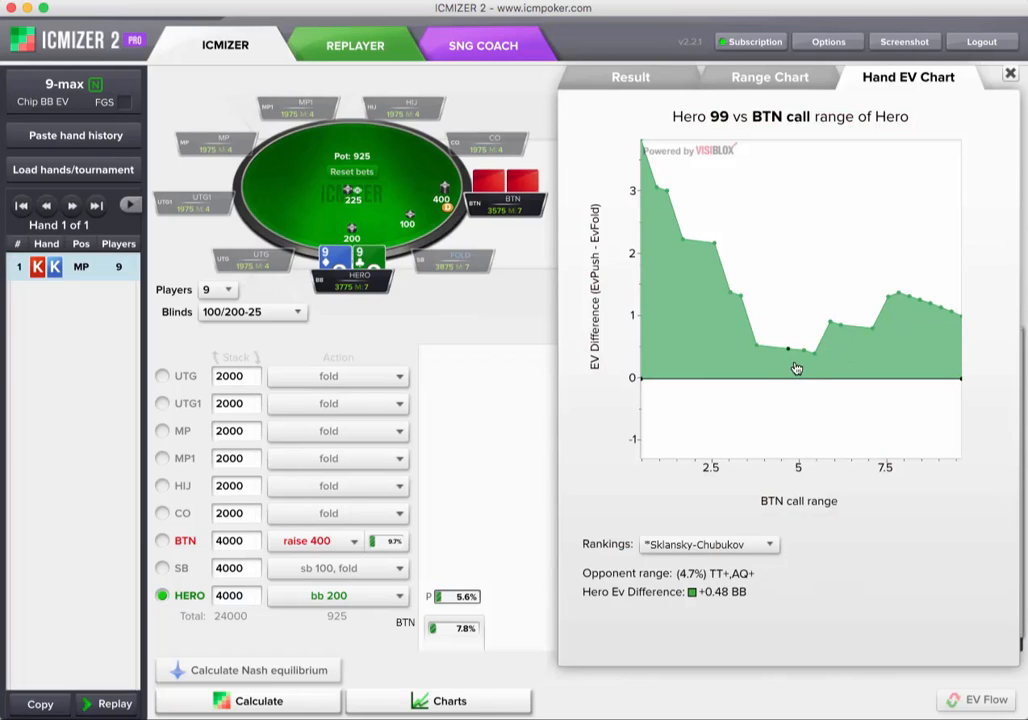
- Change Hero's hand to AJo, recalculate and examine its Hand EV Chart against BTN's call range
left_click(352, 262)
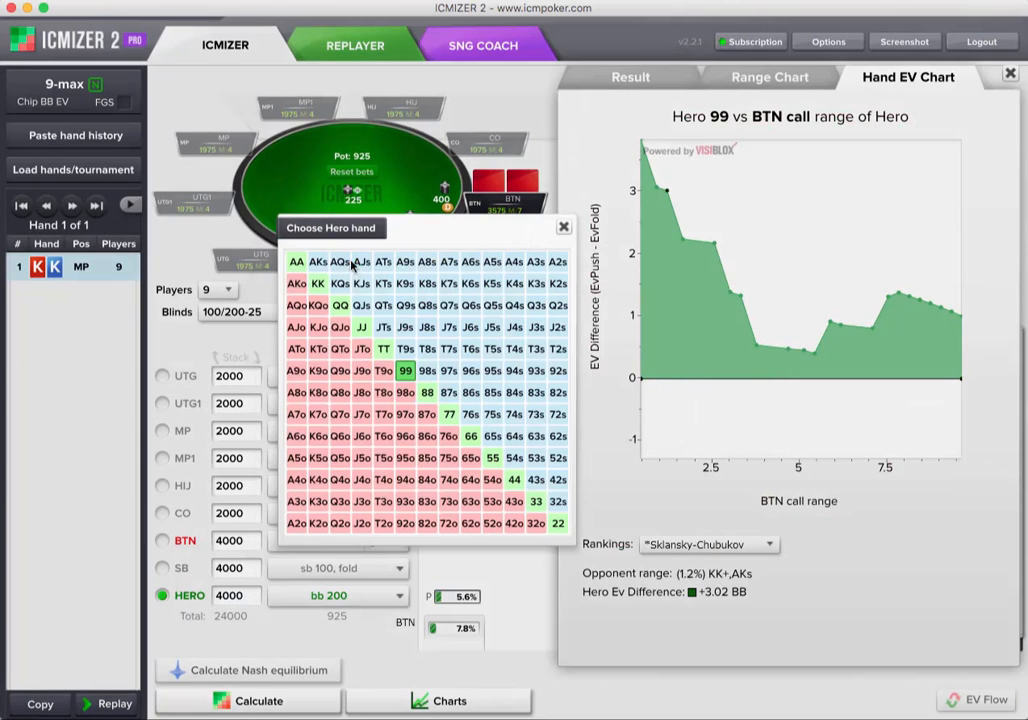
left_click(304, 324)
left_click(268, 700)
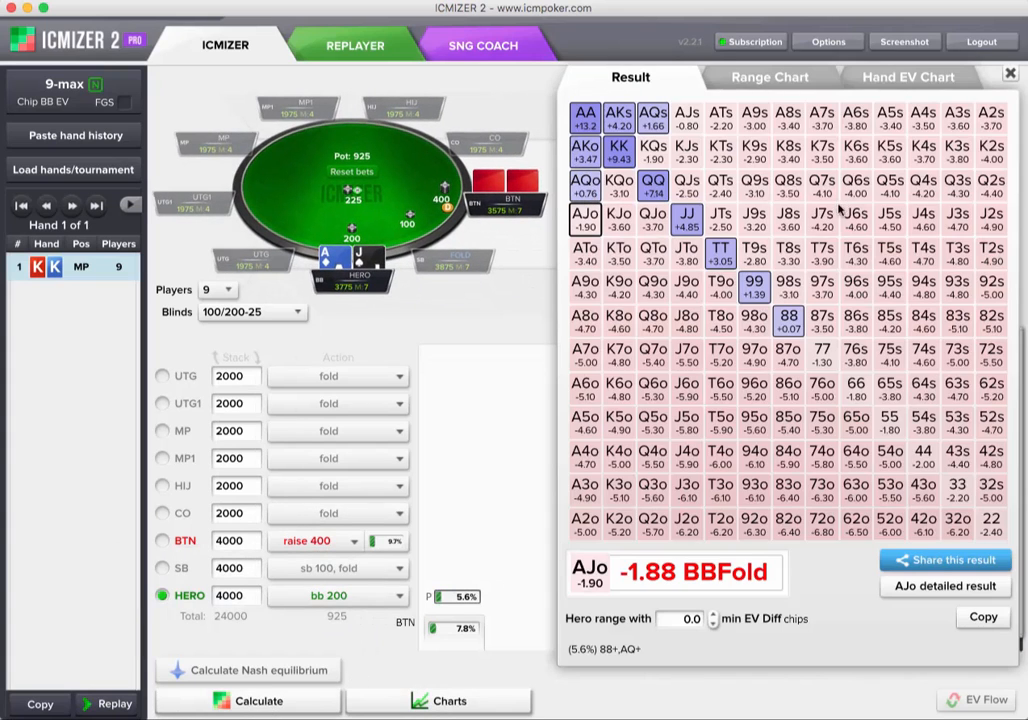
left_click(906, 77)
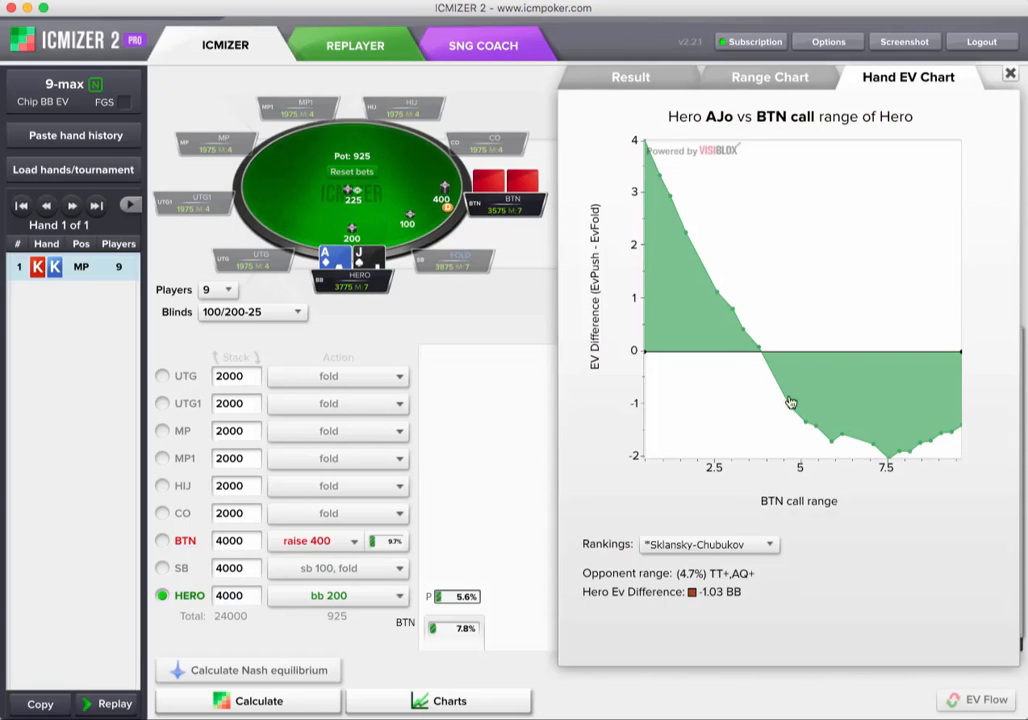
- Change Hero's hand to AQo, recalculate and examine its Hand EV Chart against BTN's call range
left_click(358, 262)
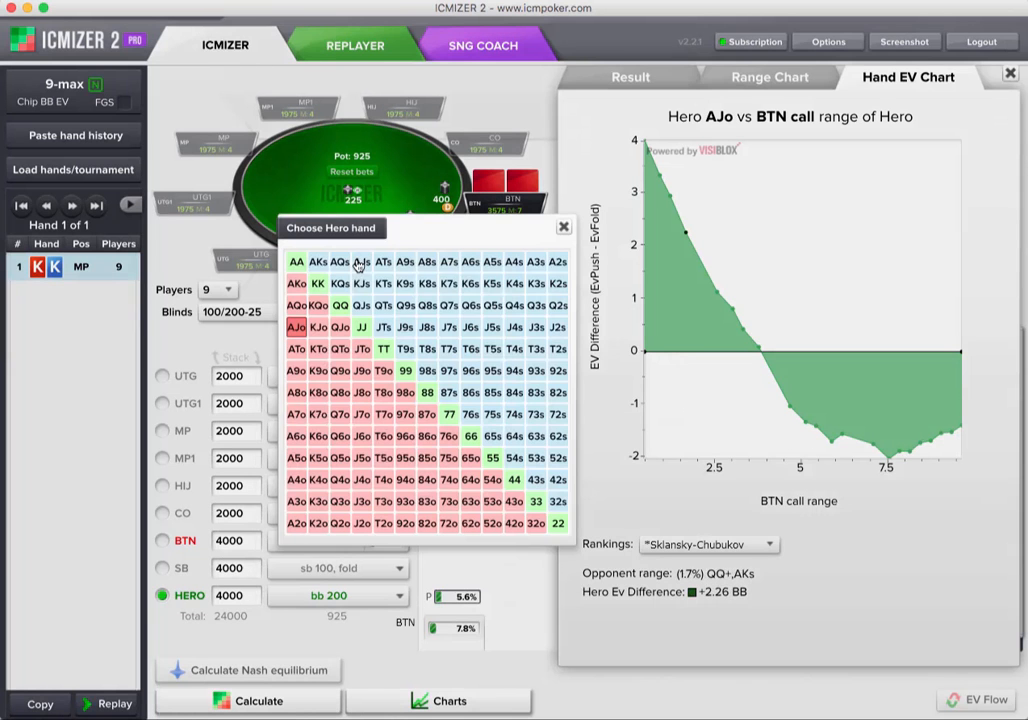
left_click(297, 307)
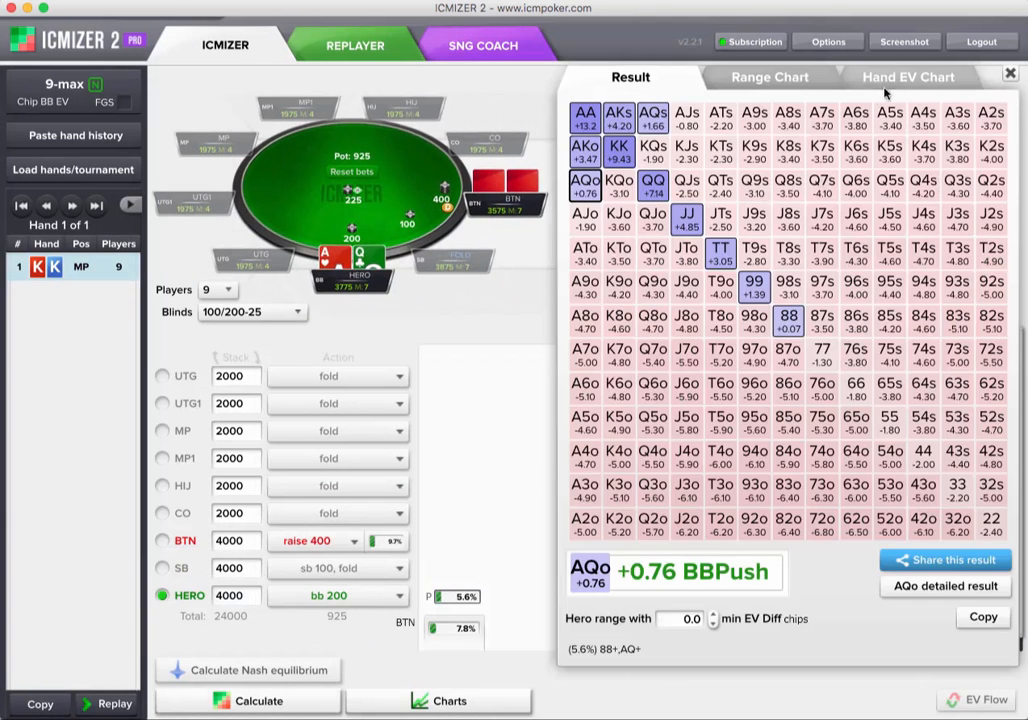
left_click(900, 77)
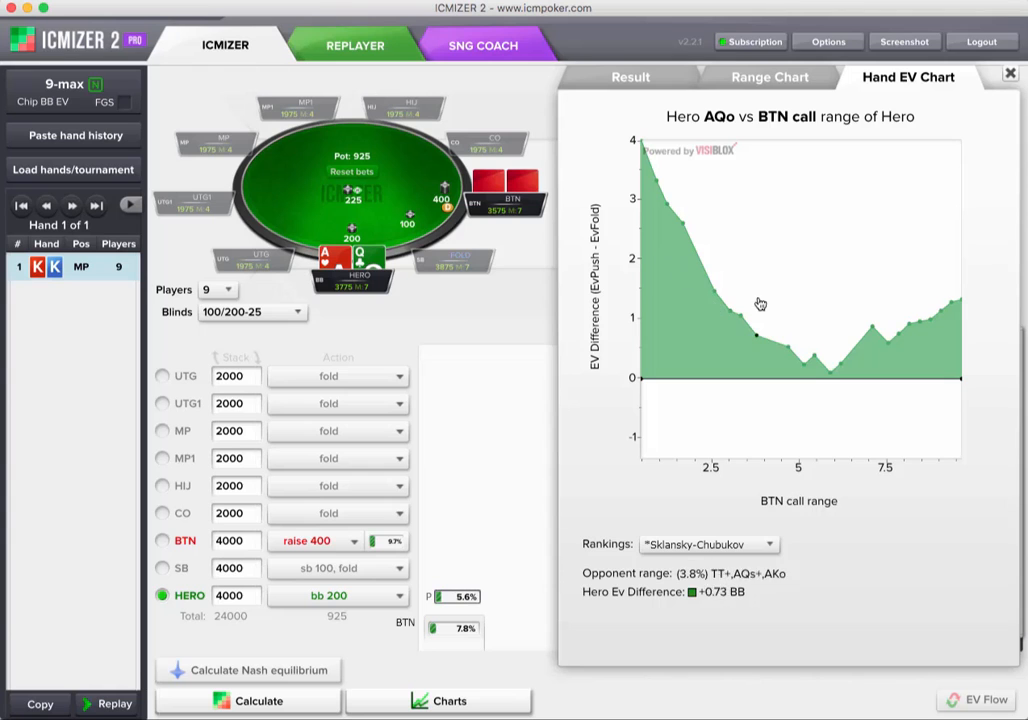
- Change Hero's hand to AJs, recalculate and view its Hand EV Chart against BTN's call range
left_click(362, 258)
left_click(359, 259)
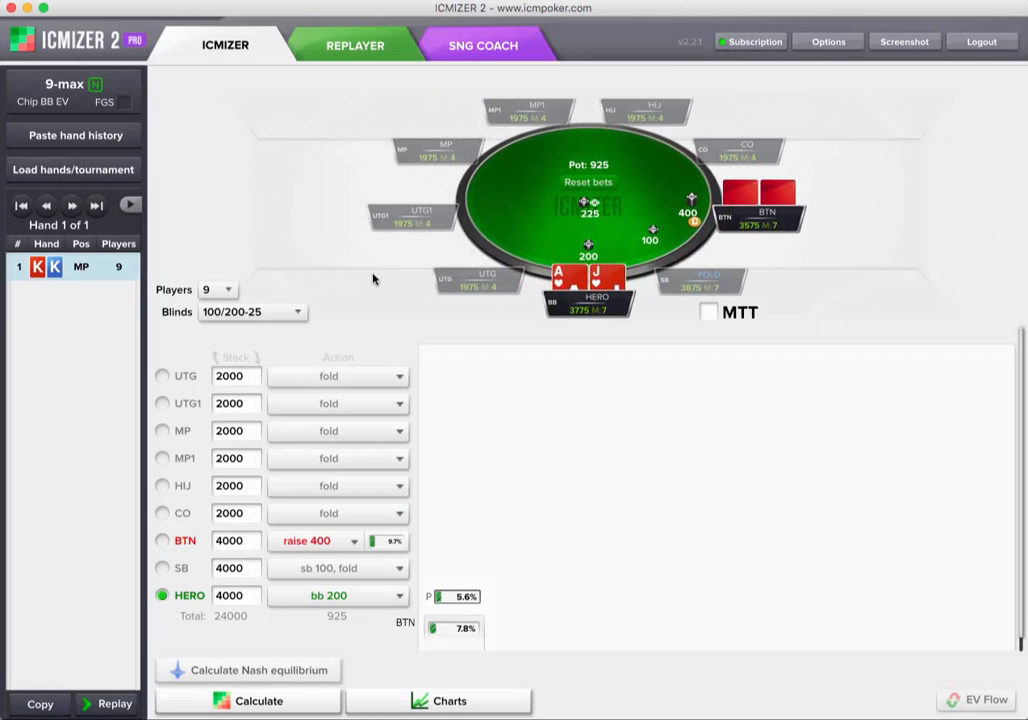
left_click(214, 692)
left_click(890, 78)
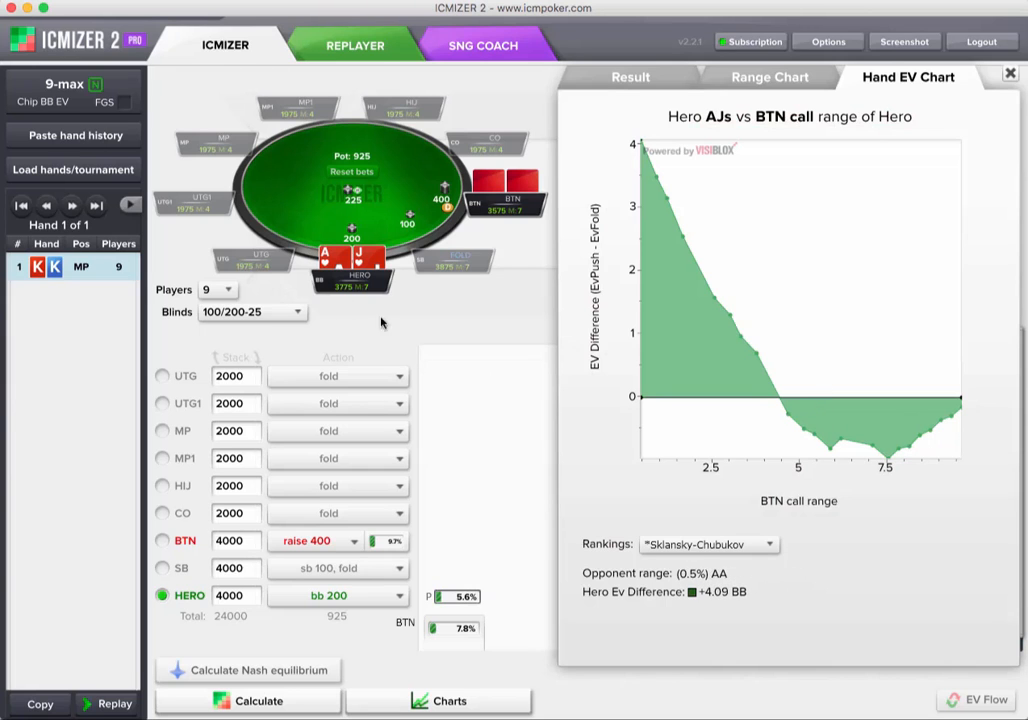
- Change Hero's hand to AQs, recalculate and view its Hand EV Chart against BTN's call range
left_click(345, 256)
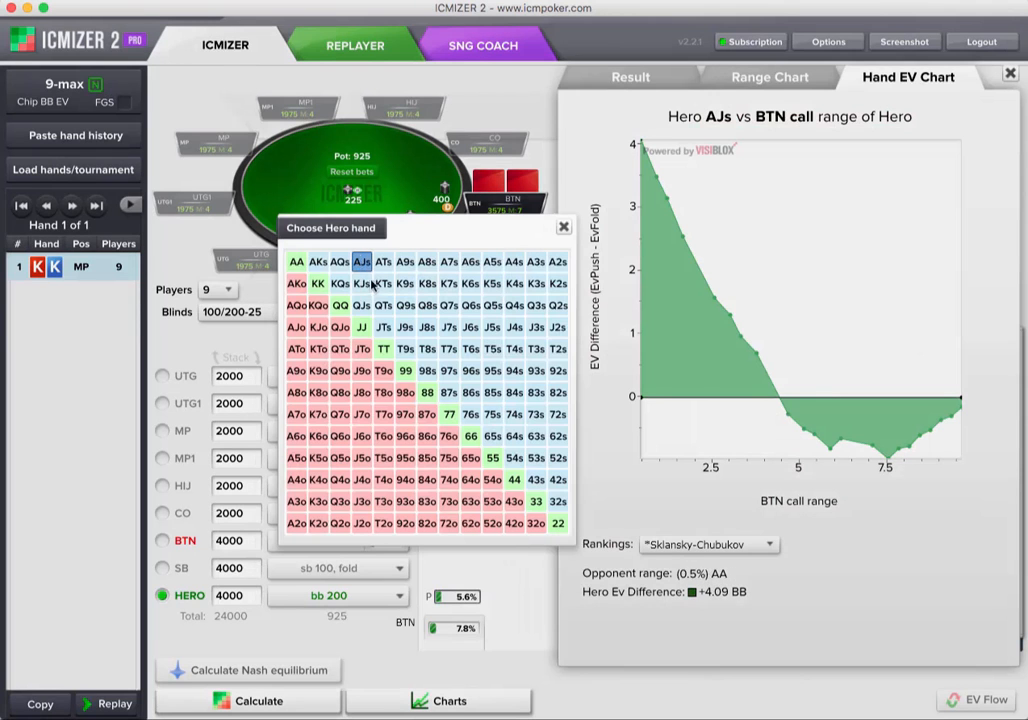
left_click(340, 262)
left_click(268, 700)
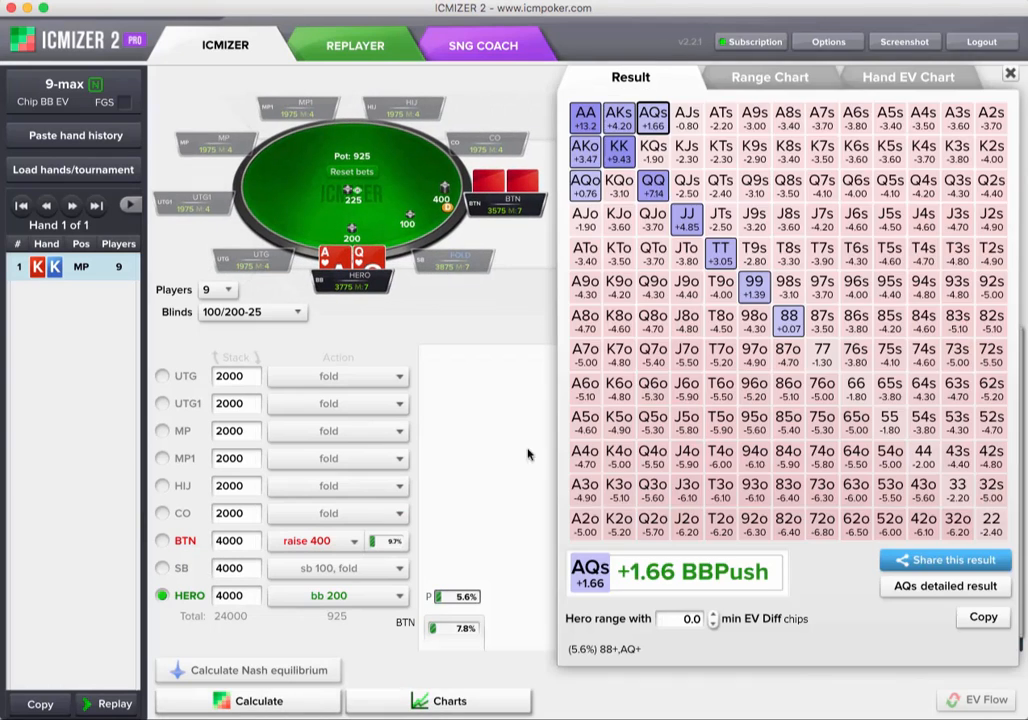
left_click(900, 80)
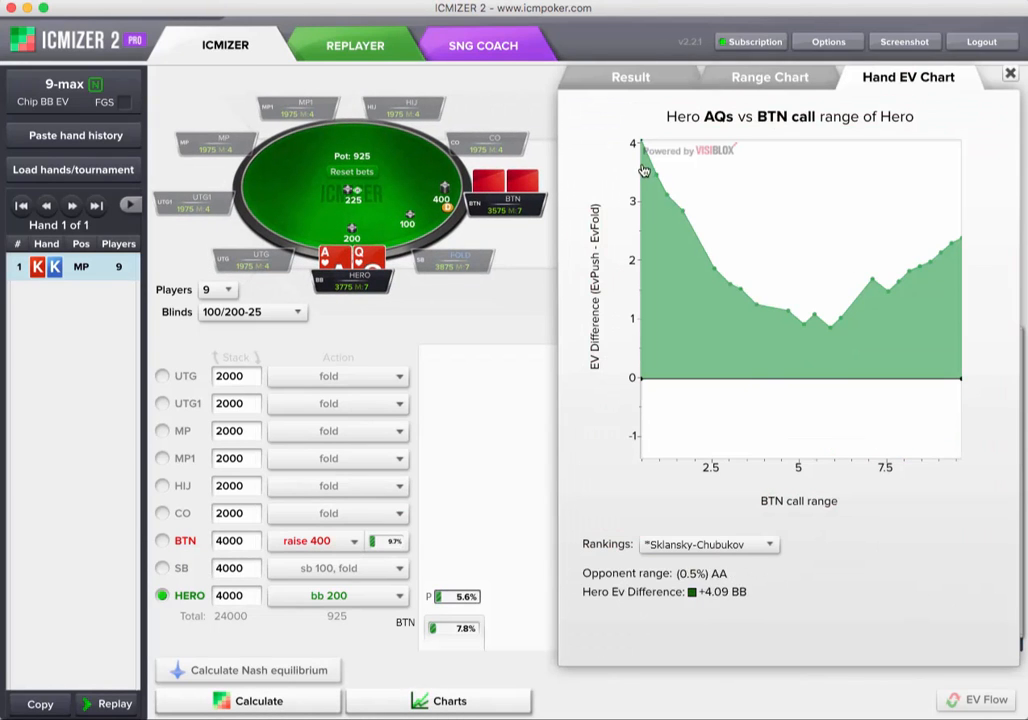
- Change Hero's hand to KQs, recalculate and examine its Hand EV Chart against BTN's call range
left_click(345, 256)
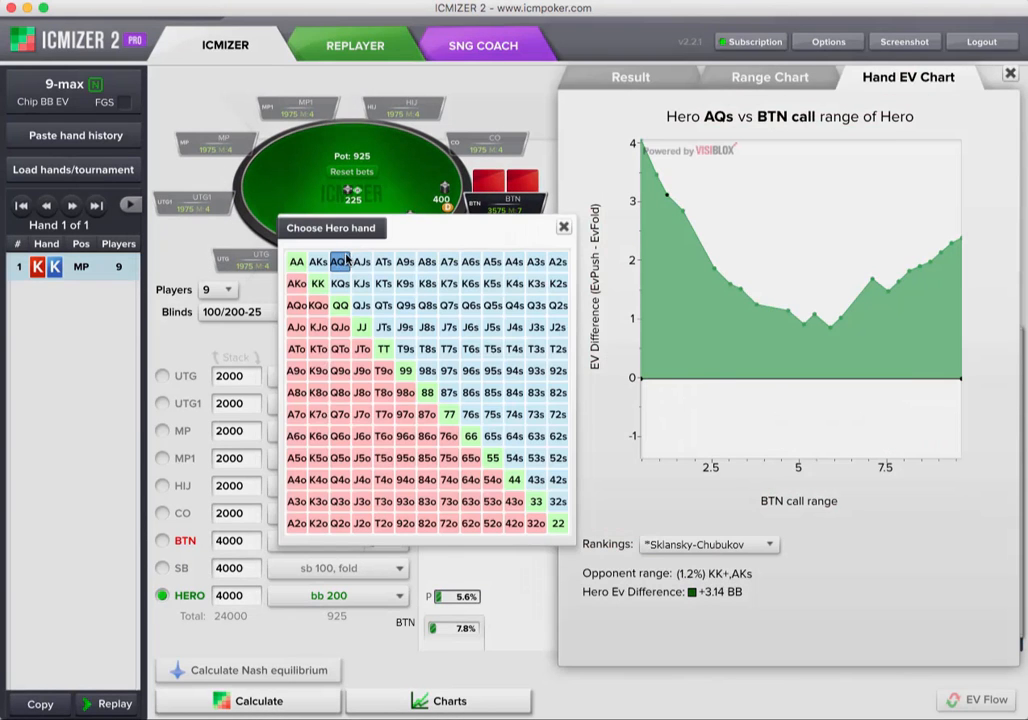
left_click(343, 284)
left_click(285, 702)
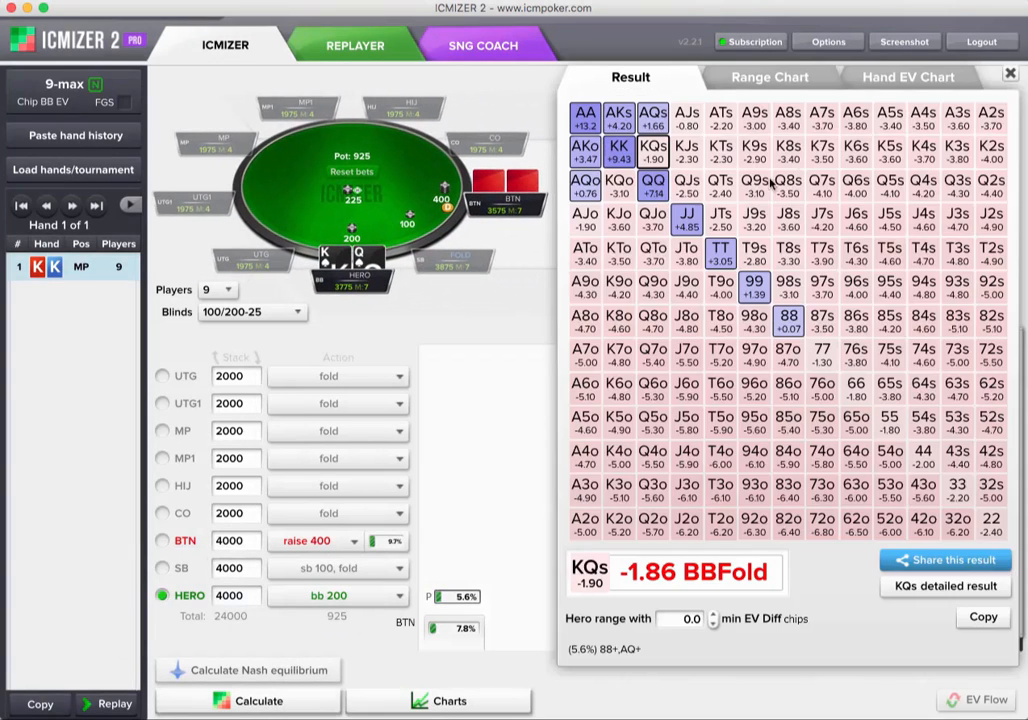
left_click(884, 80)
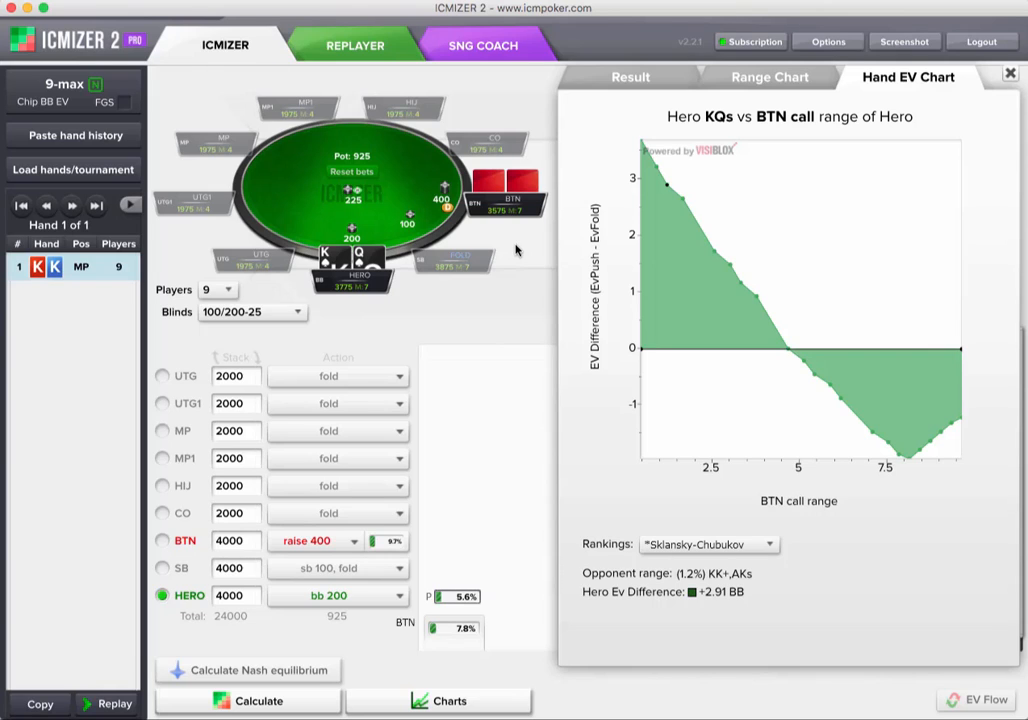
- Close the results and widen BTN's raising range to 22+,A2+,K4s+,K8o+,Q9s+,QTo+,JTs
left_click(1010, 74)
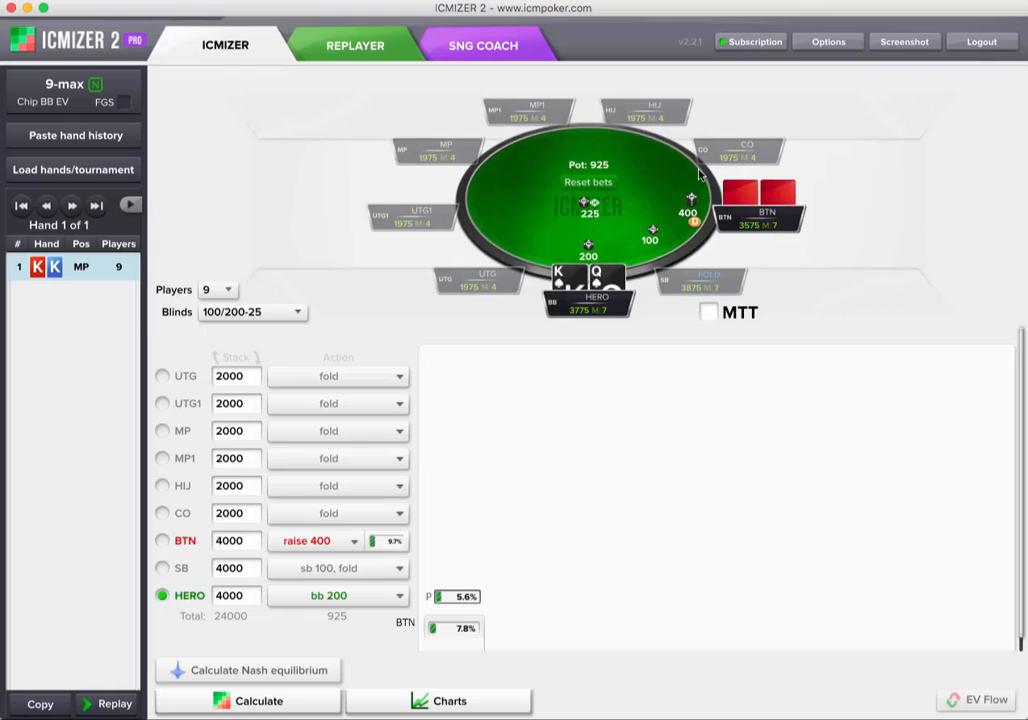
left_click(390, 541)
left_click_drag(493, 482, 531, 478)
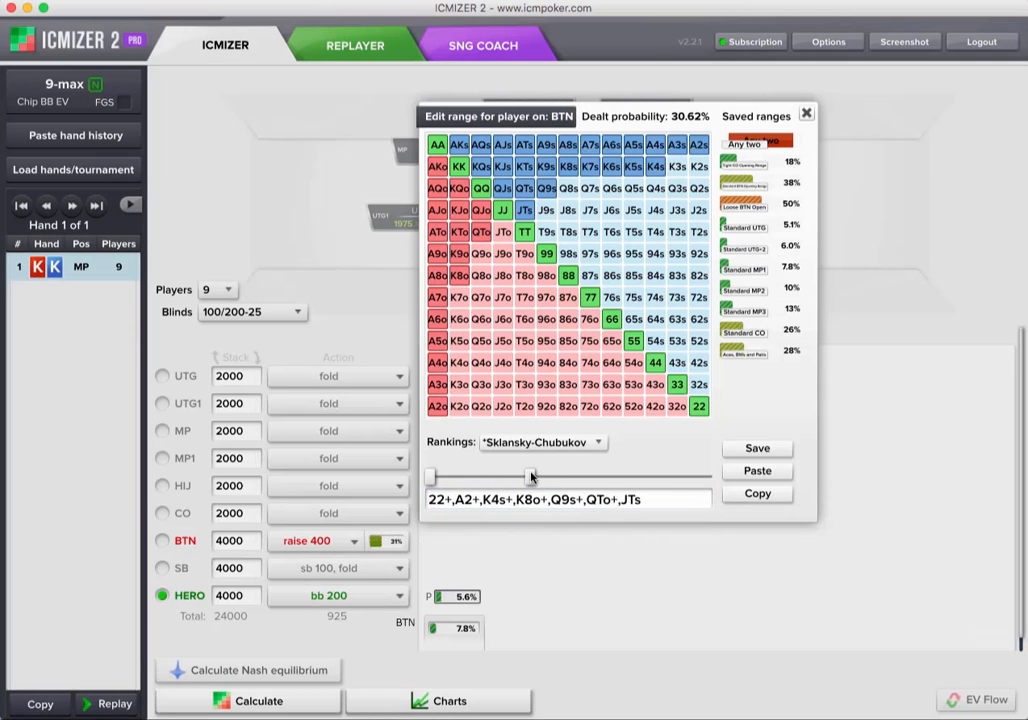
left_click(806, 114)
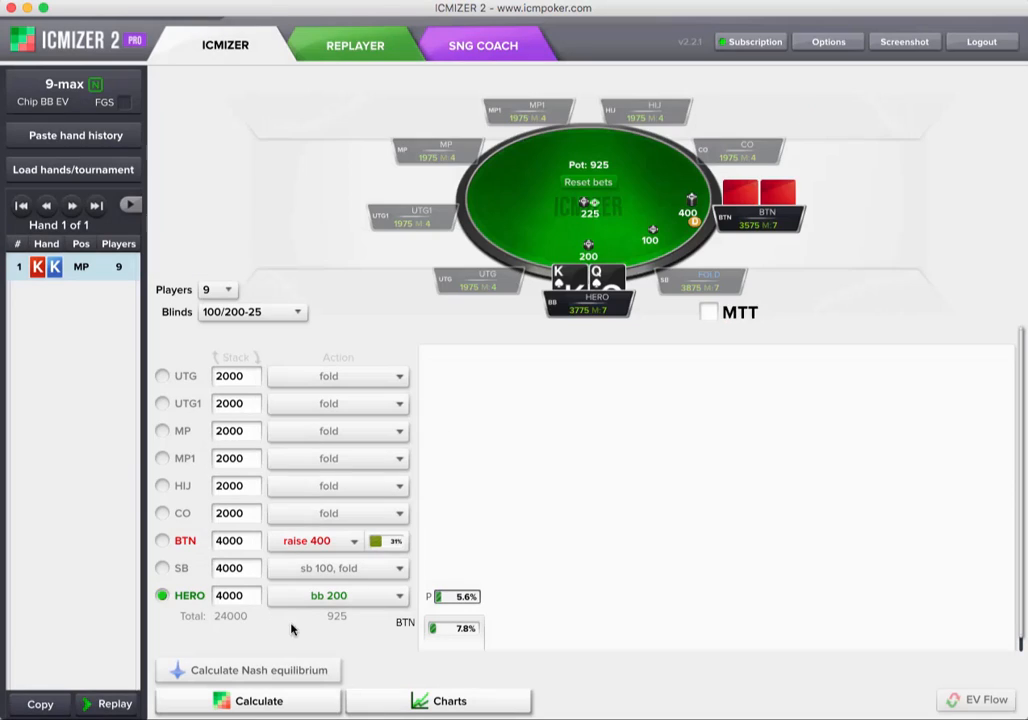
- Set Hero's hand to 66, calculate the push results and examine its Hand EV Chart against BTN's call range
left_click(582, 281)
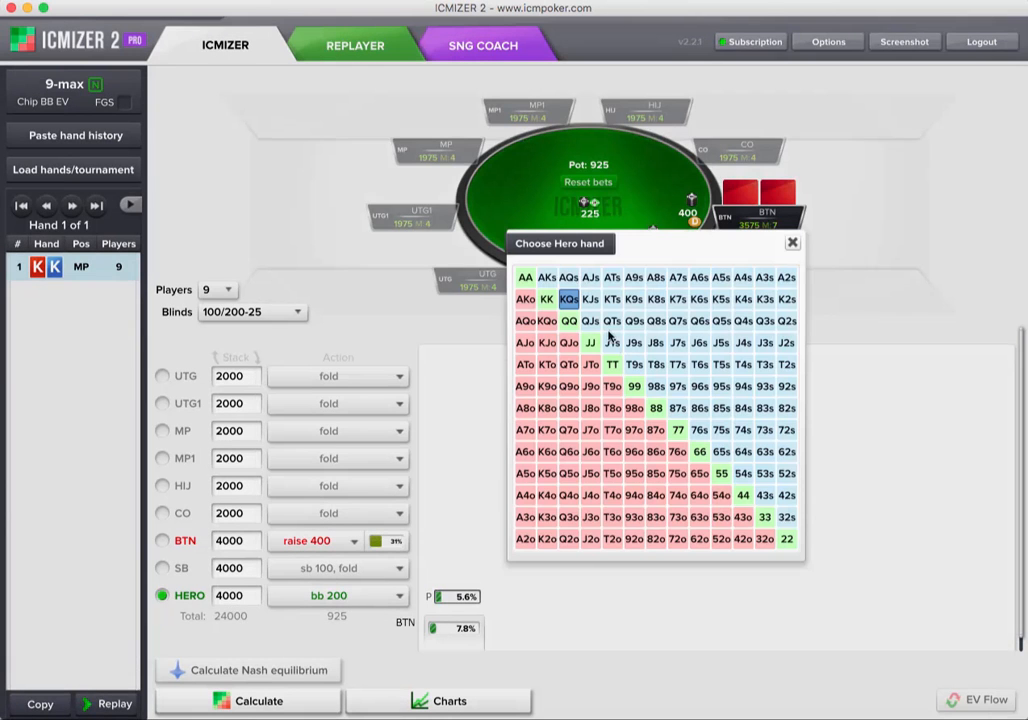
left_click(690, 451)
left_click(225, 702)
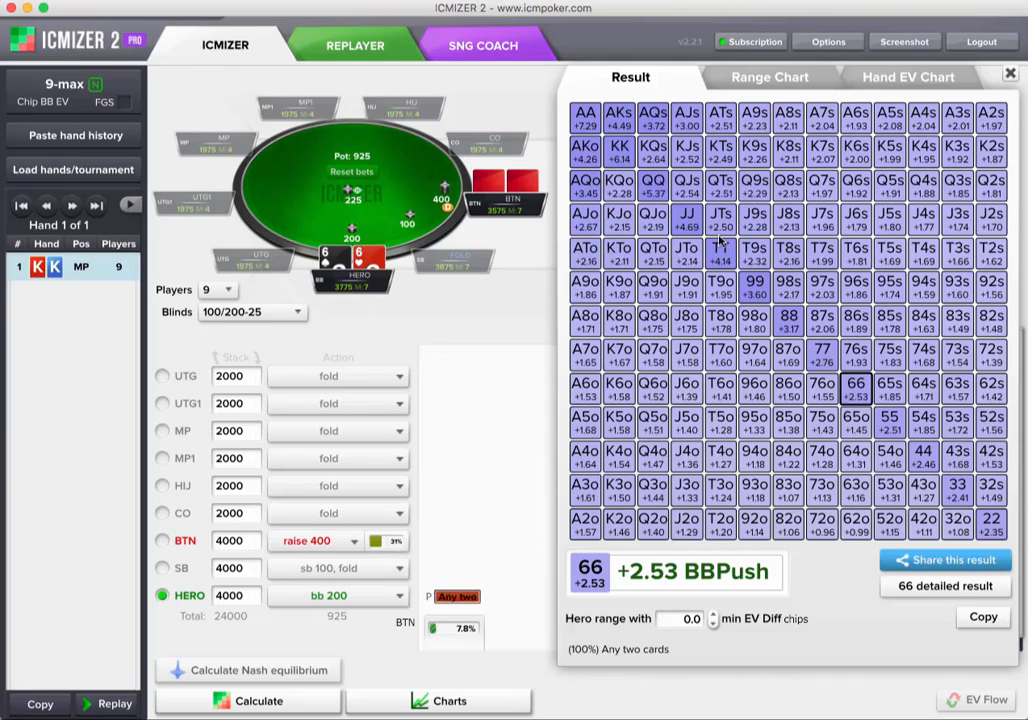
left_click(905, 77)
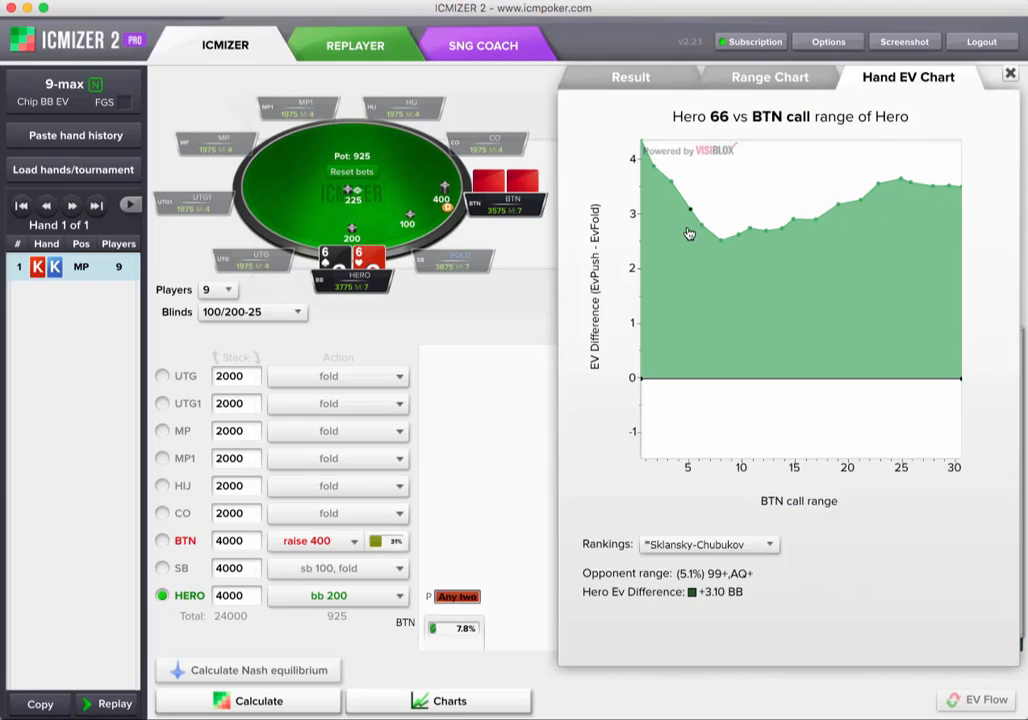
- Change Hero's hand to 22, recalculate and examine its Hand EV Chart against BTN's call range
left_click(362, 263)
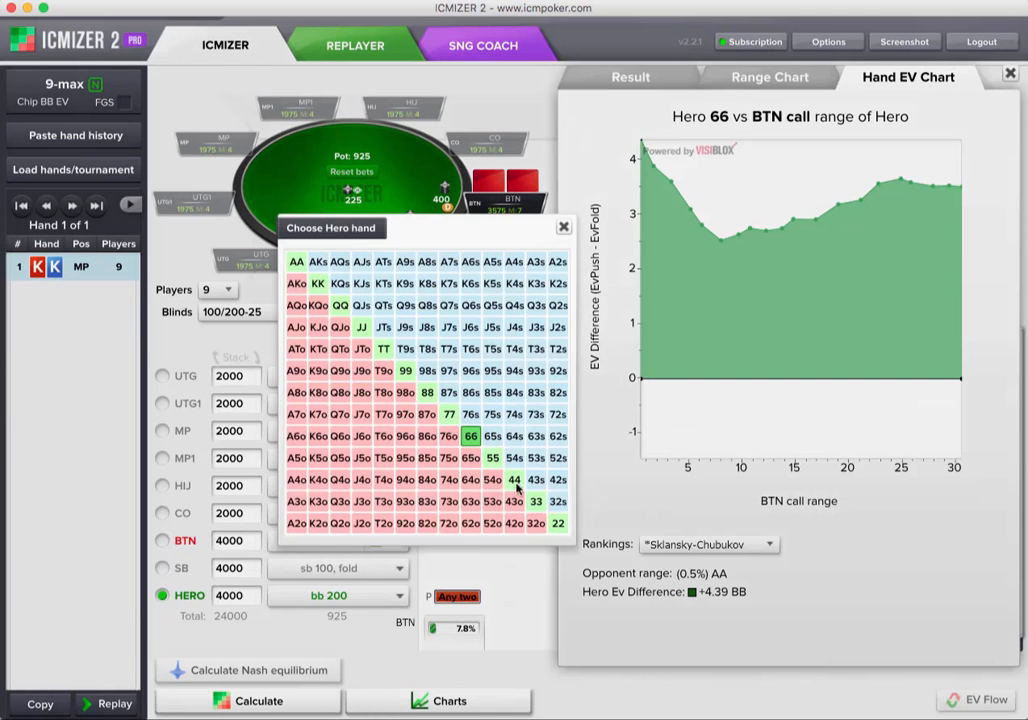
left_click(556, 524)
left_click(298, 699)
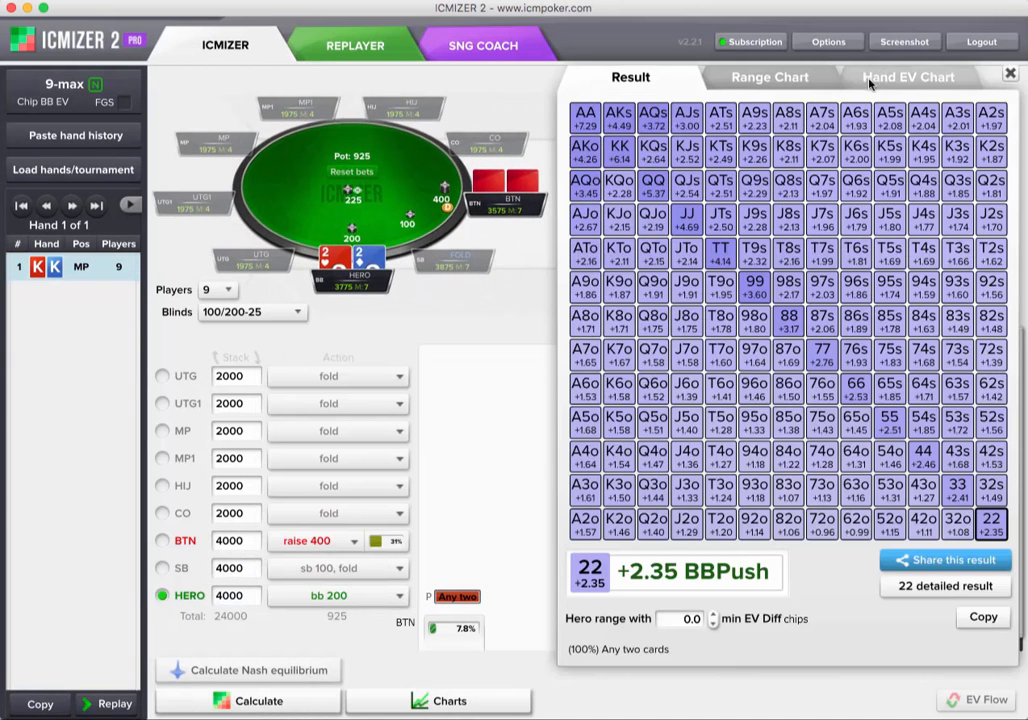
left_click(898, 78)
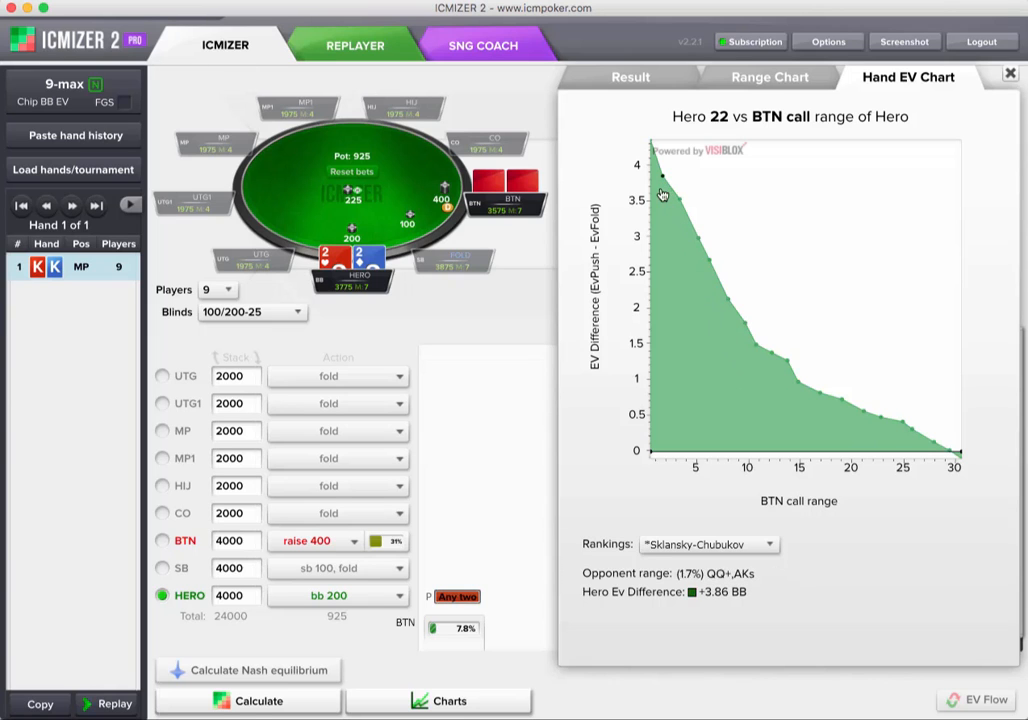
- Change Hero's hand to A2s, recalculate and examine its Hand EV Chart against BTN's call range
left_click(352, 258)
left_click(552, 262)
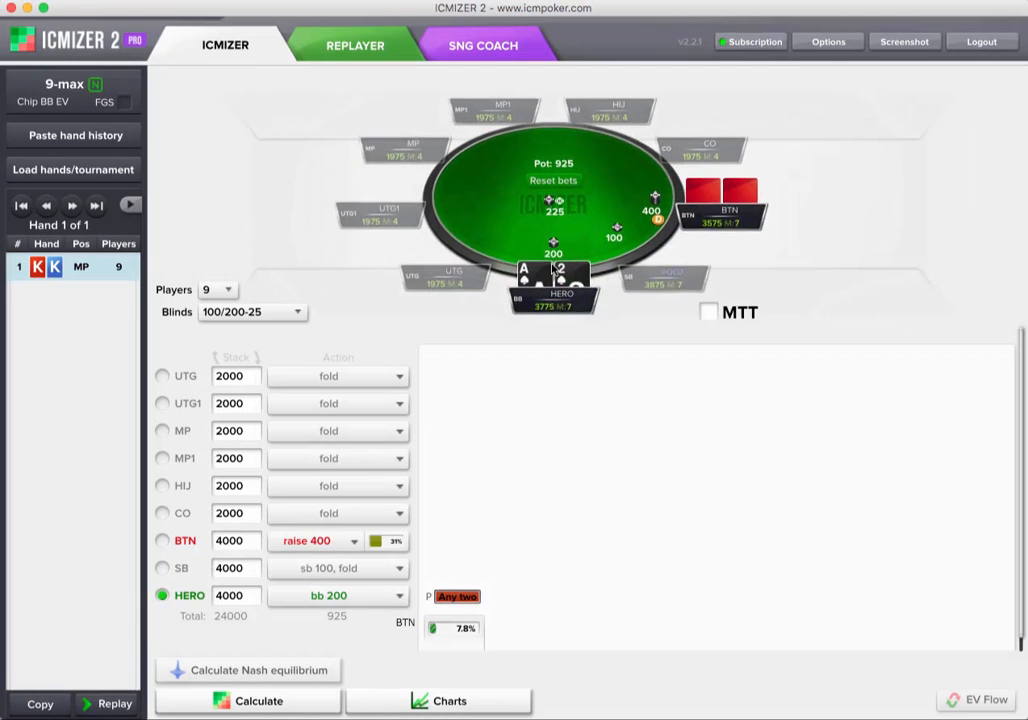
left_click(241, 700)
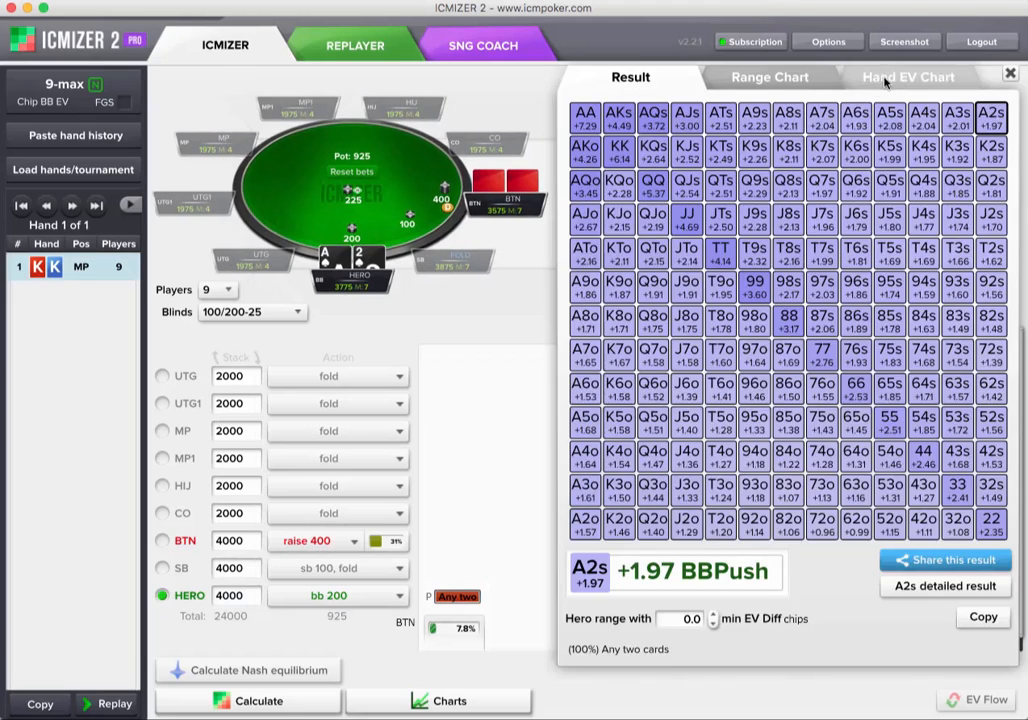
left_click(885, 80)
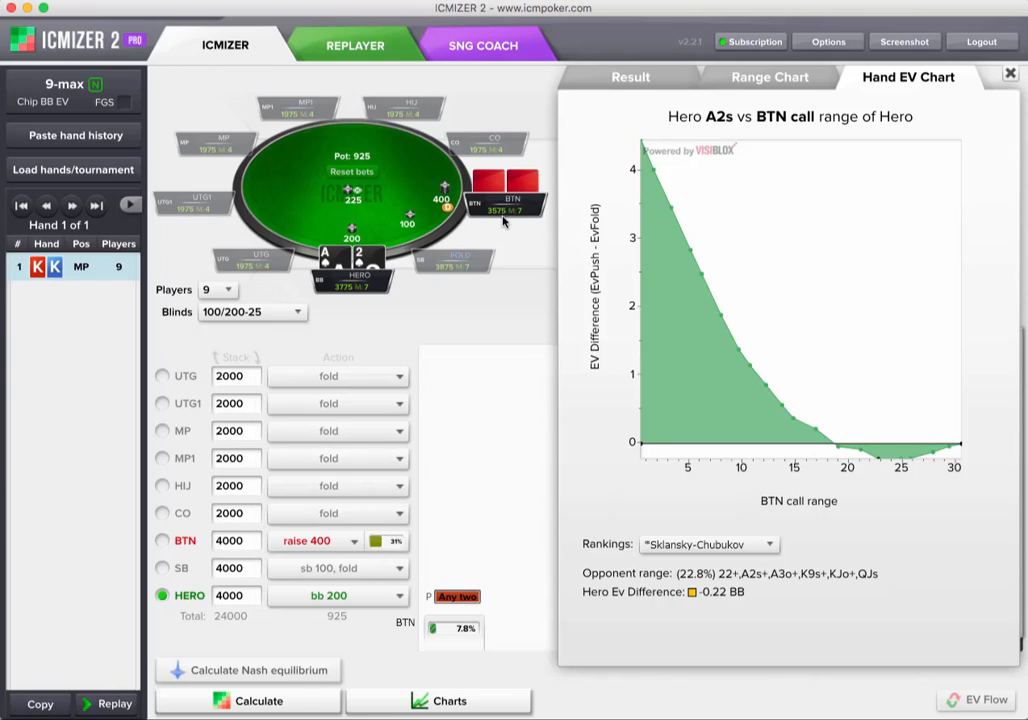
- Review the hands in BTN's raising range against the A2s chart and close the results
left_click(396, 541)
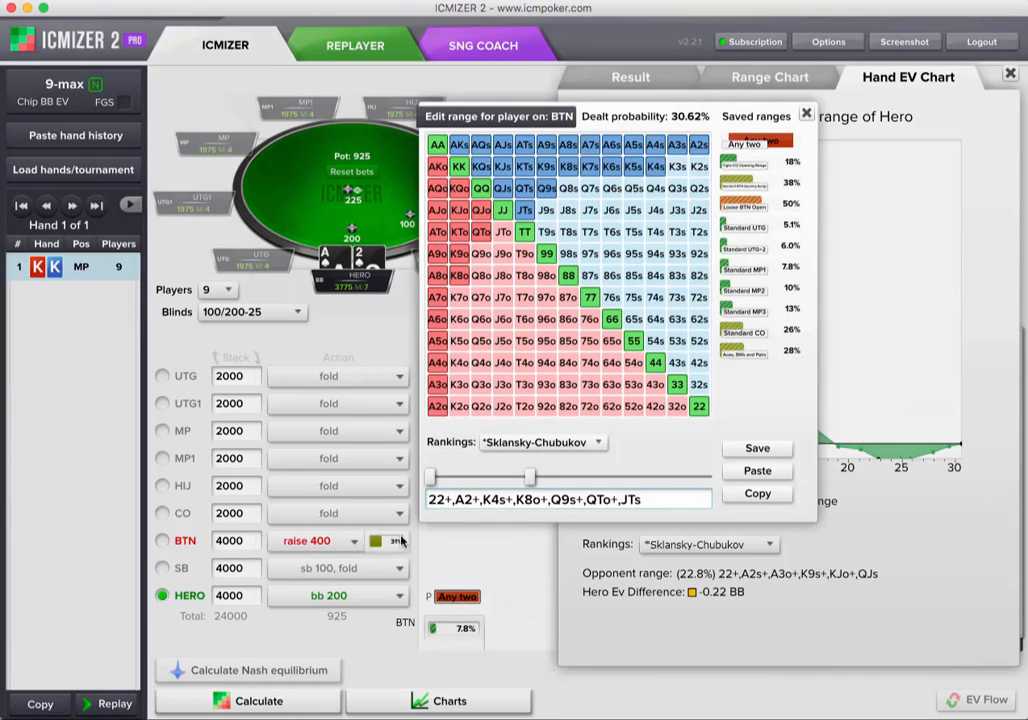
left_click(806, 113)
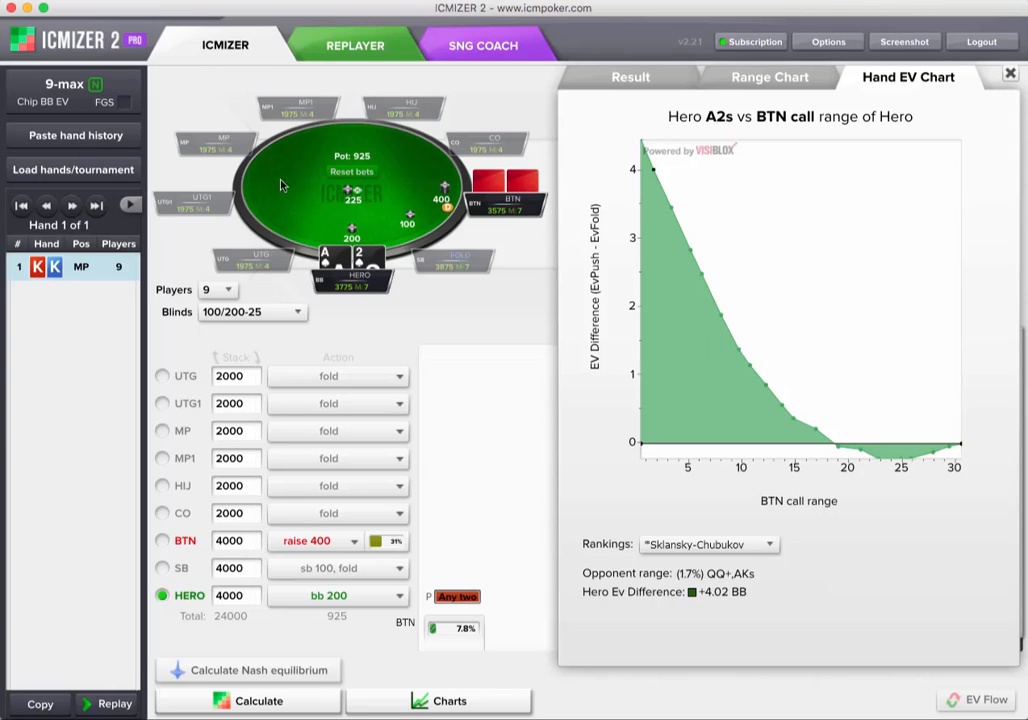
left_click(1011, 74)
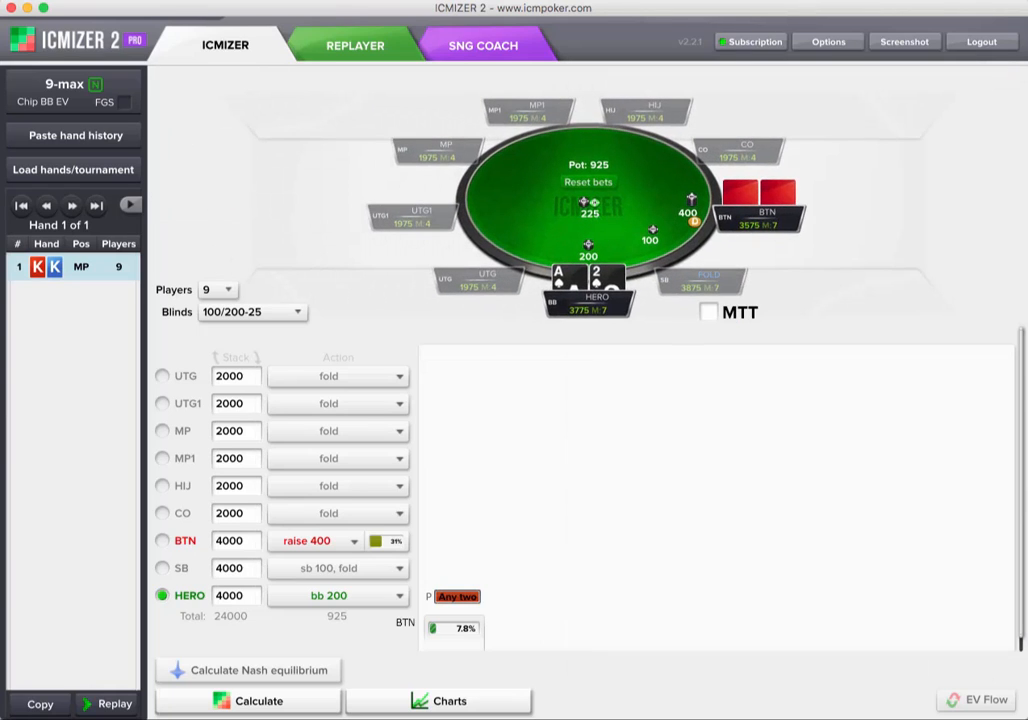
- View the Replayer and the SNG Coach tournament type selection, and return to the ICMIZER calculator
left_click(857, 0)
left_click(903, 8)
mouse_move(392, 232)
left_click(340, 45)
left_click(472, 46)
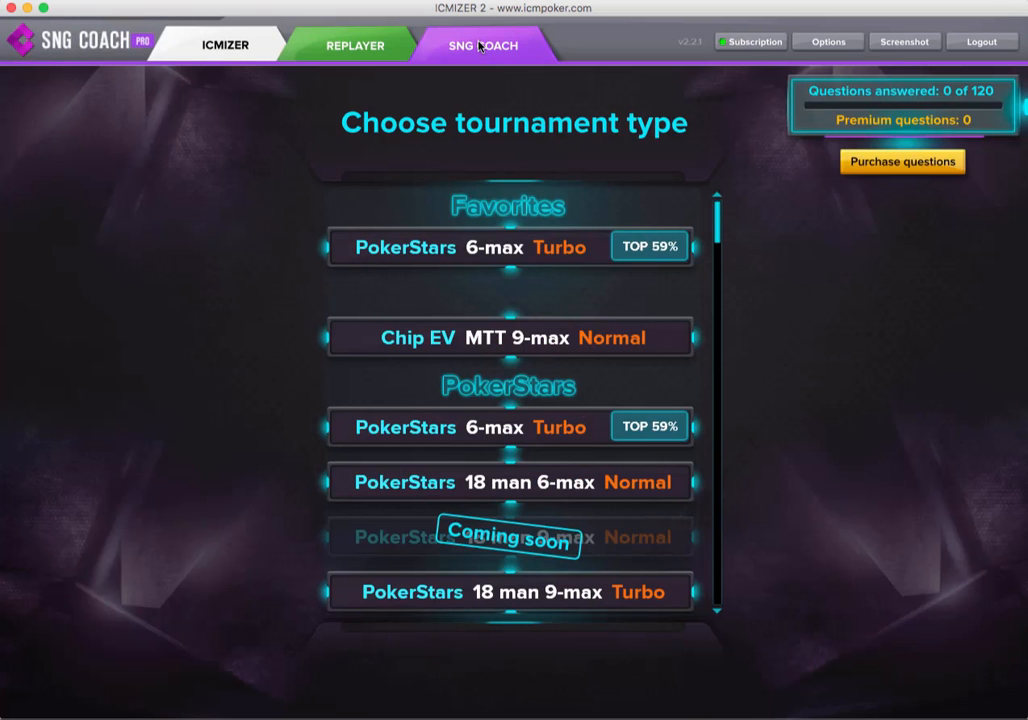
left_click(205, 45)
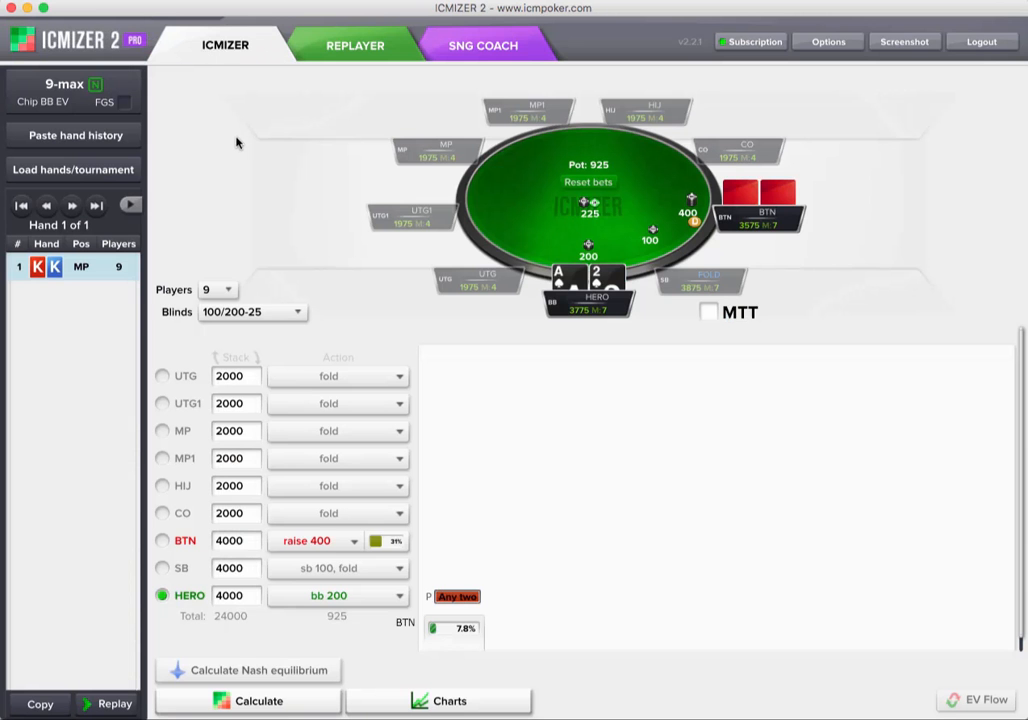
- View the tournament structure and results-format choices, inspect the options for loading multiple hands or a tournament, and close them
left_click(66, 78)
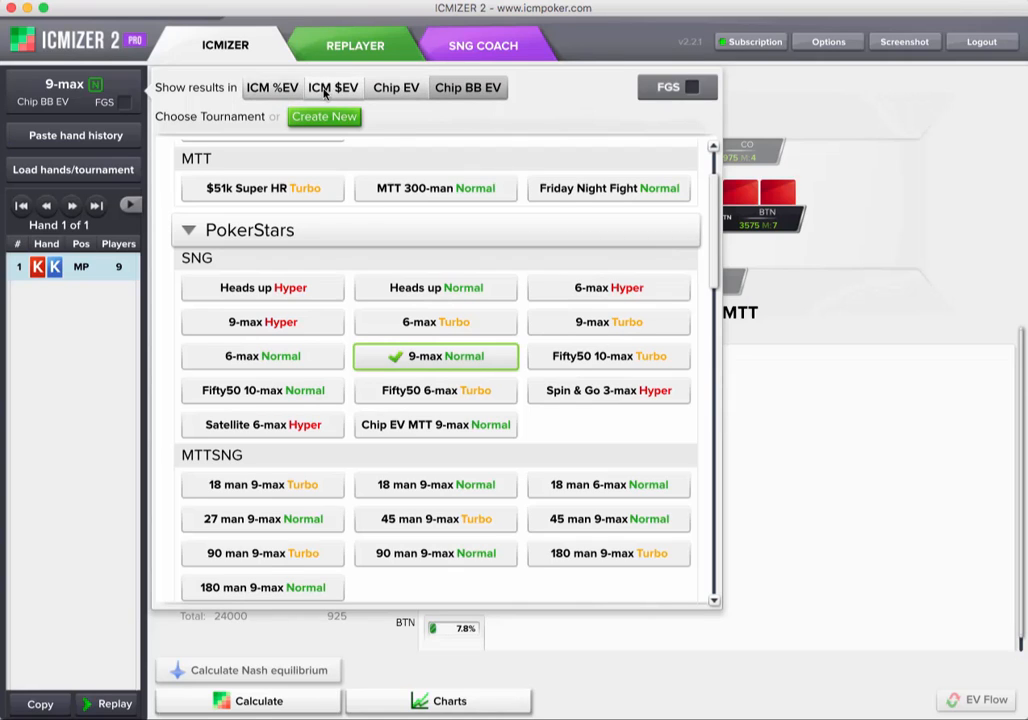
left_click(778, 95)
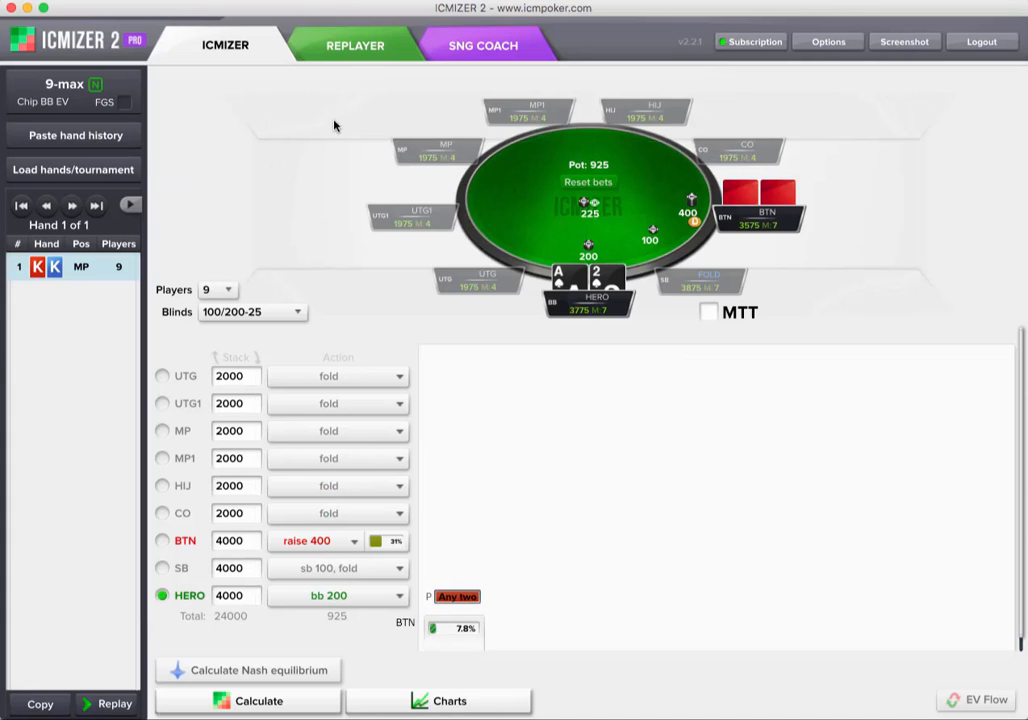
left_click(73, 170)
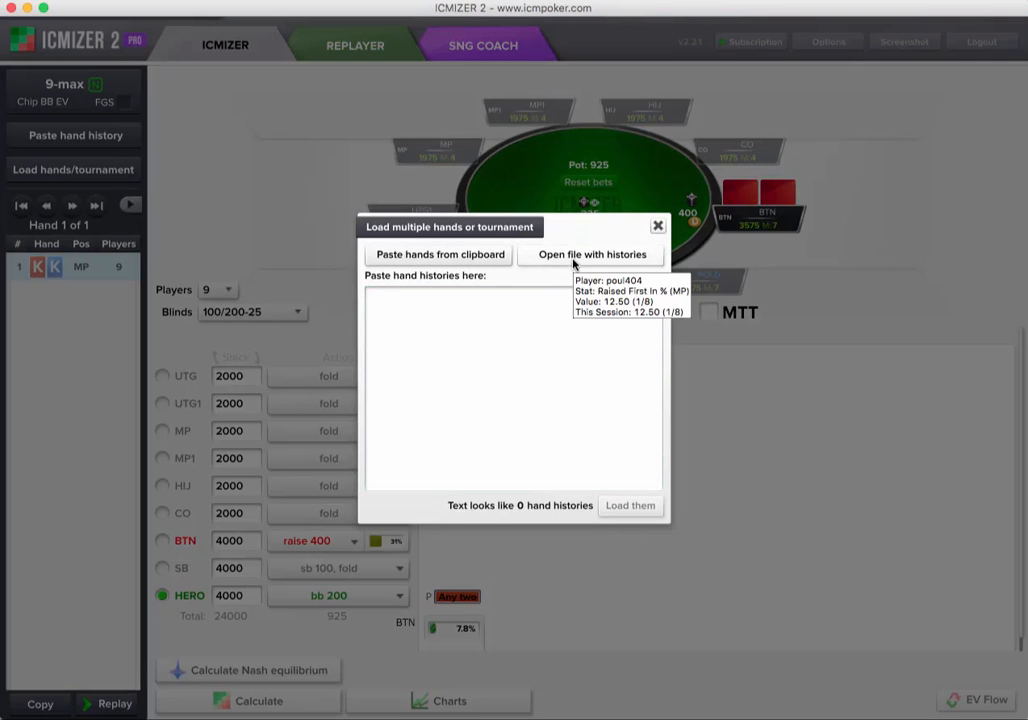
left_click(658, 226)
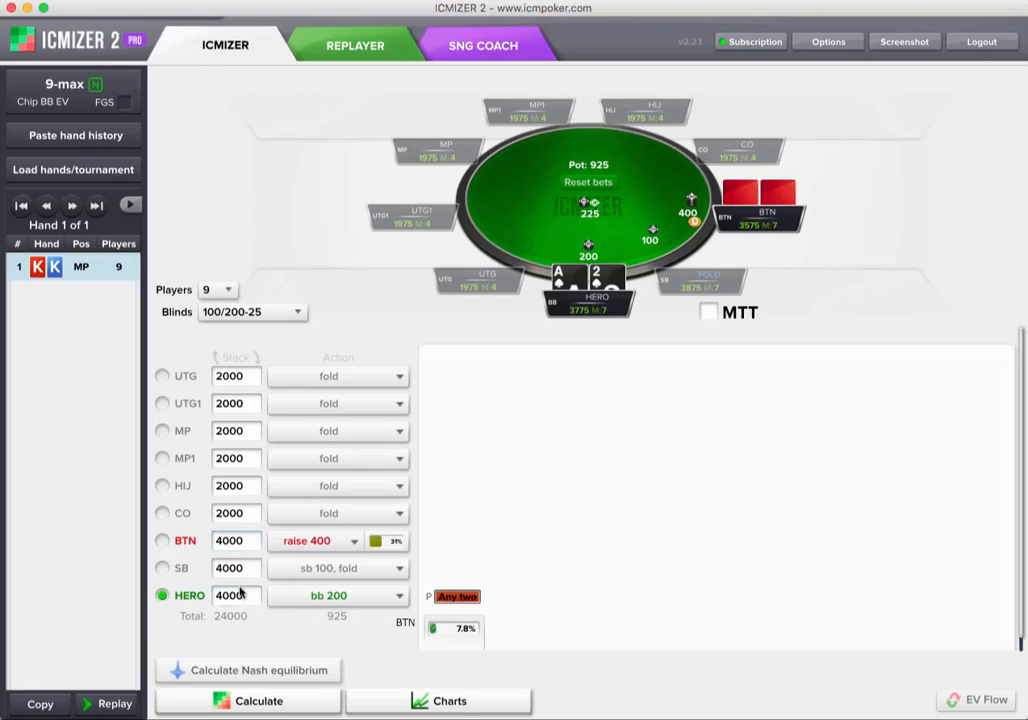
- Change BTN's action to push 4000 and calculate the Nash equilibrium for Hero's big blind call with T9s
left_click(265, 705)
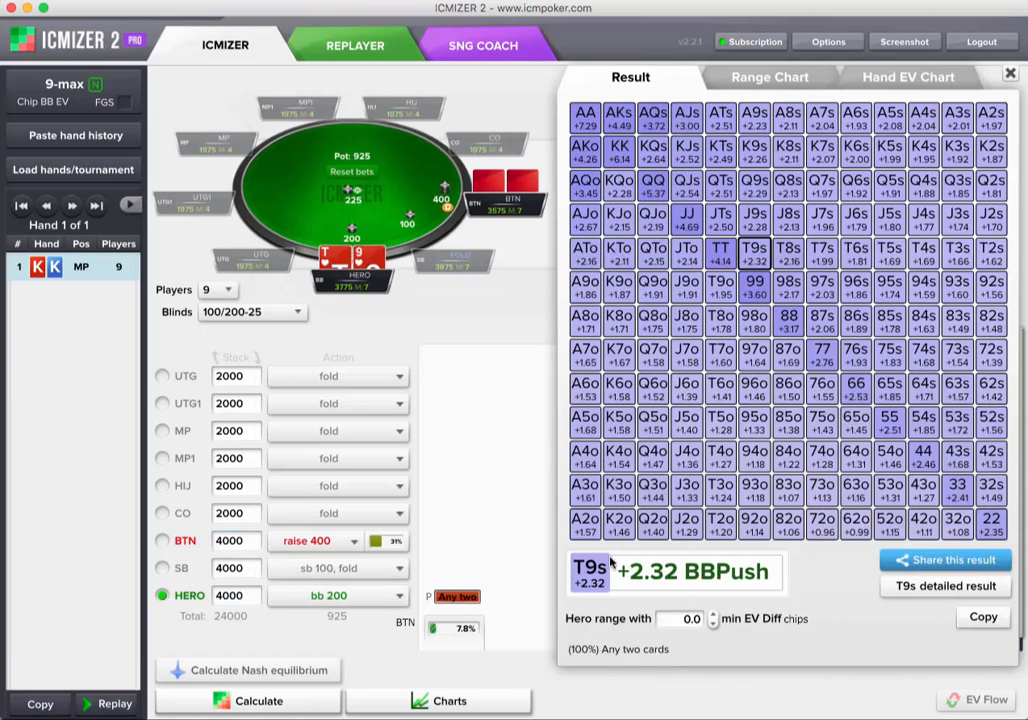
left_click(331, 543)
left_click(303, 608)
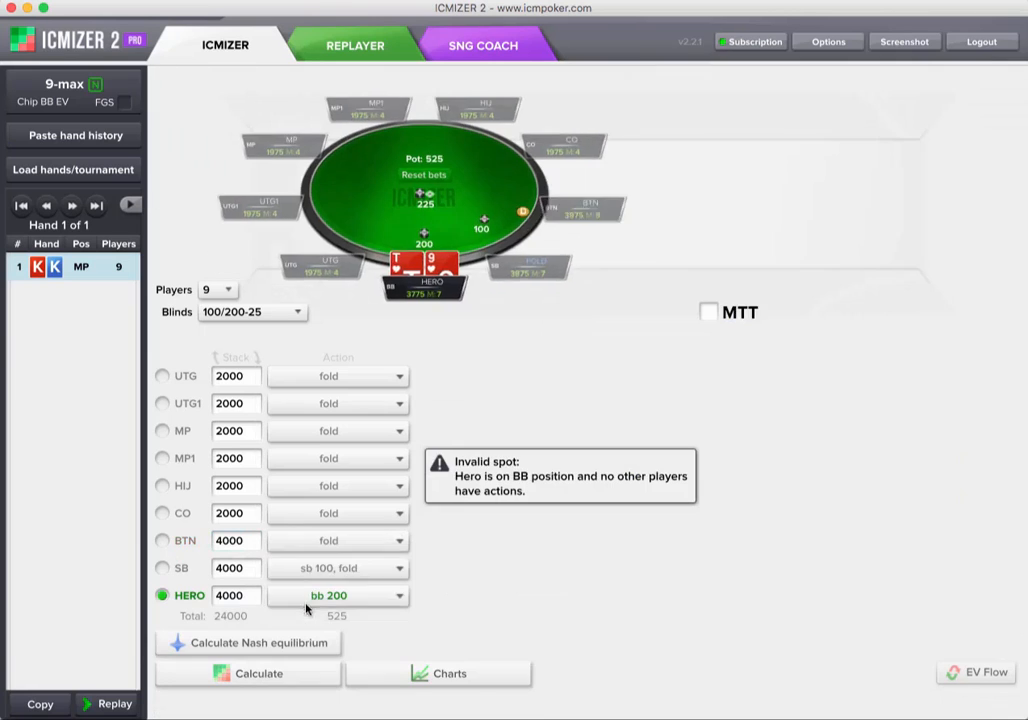
left_click(351, 542)
left_click(363, 632)
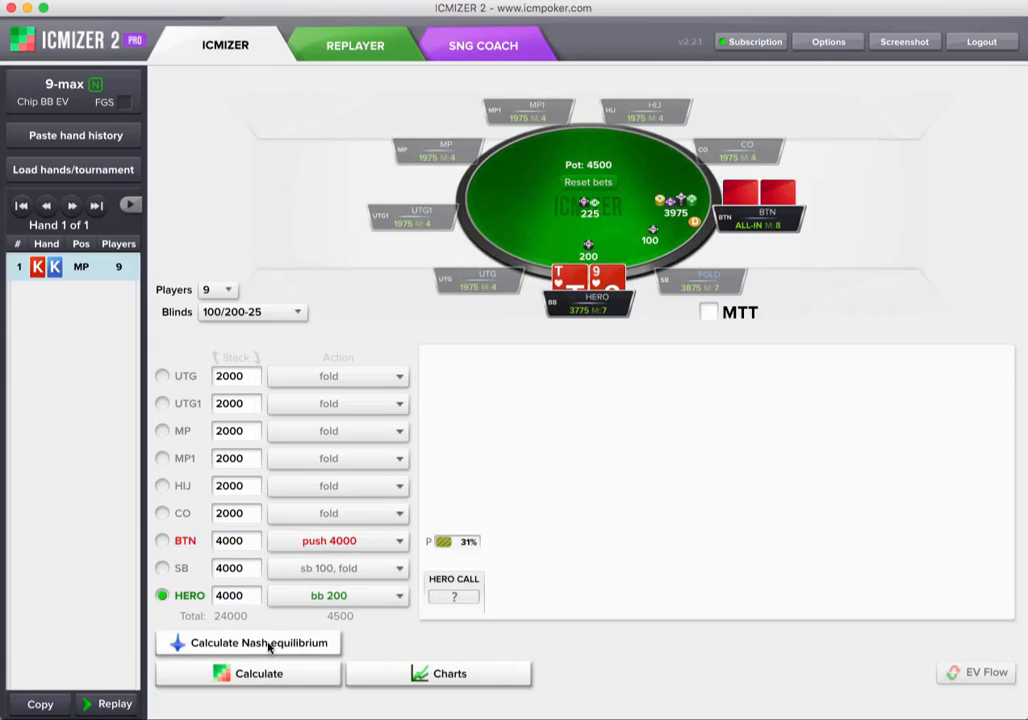
left_click(270, 672)
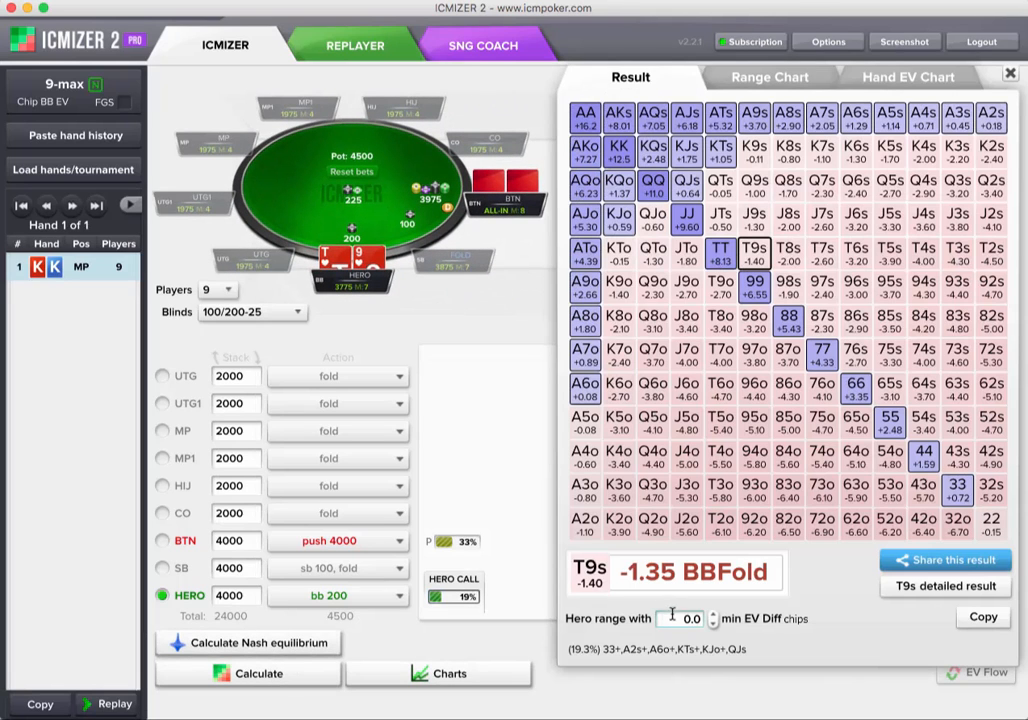
- Set the minimum EV difference for Hero's range to 0.1 chips
left_click_drag(672, 615, 710, 616)
type("0")
key("Return")
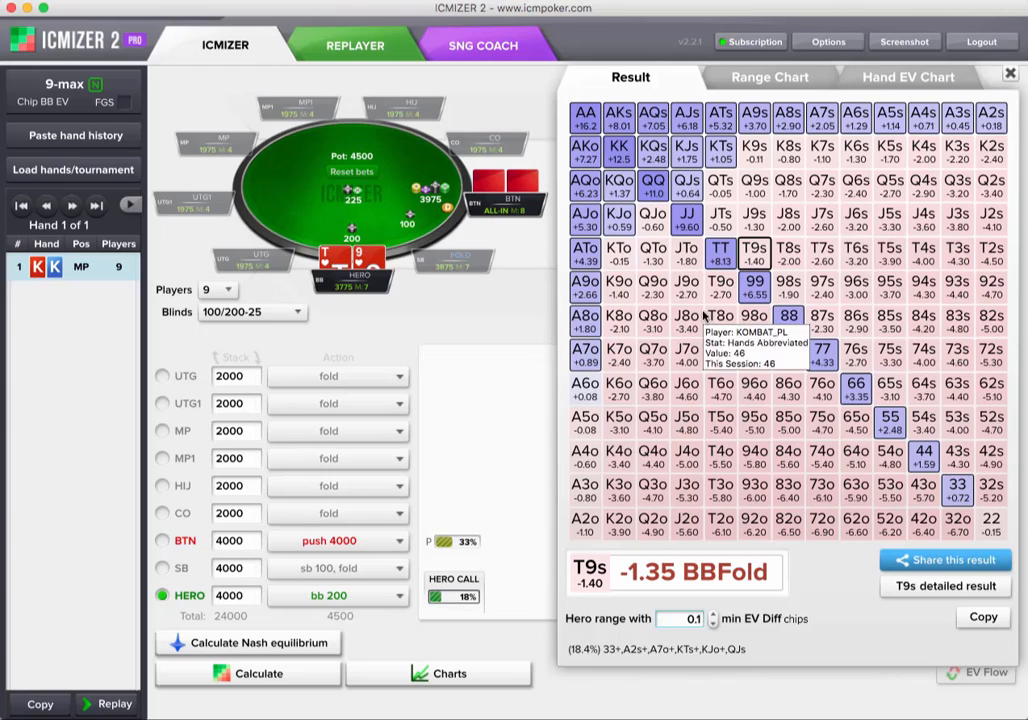
- Make BTN the Hero seat and calculate the Nash equilibrium for an open push with T9s
left_click(163, 540)
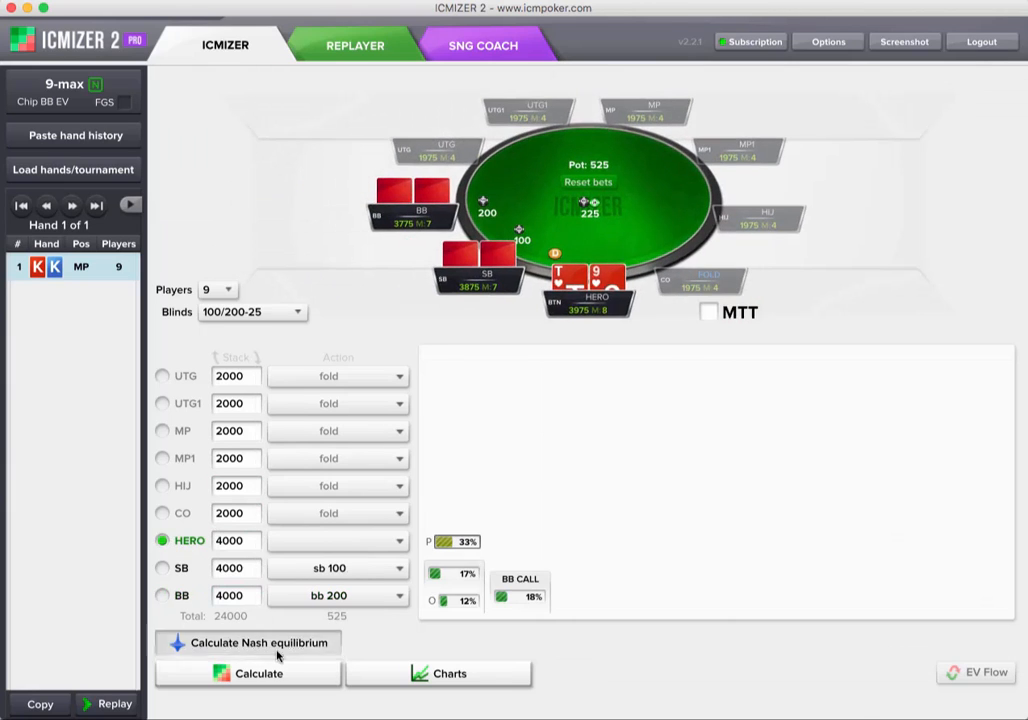
left_click(278, 673)
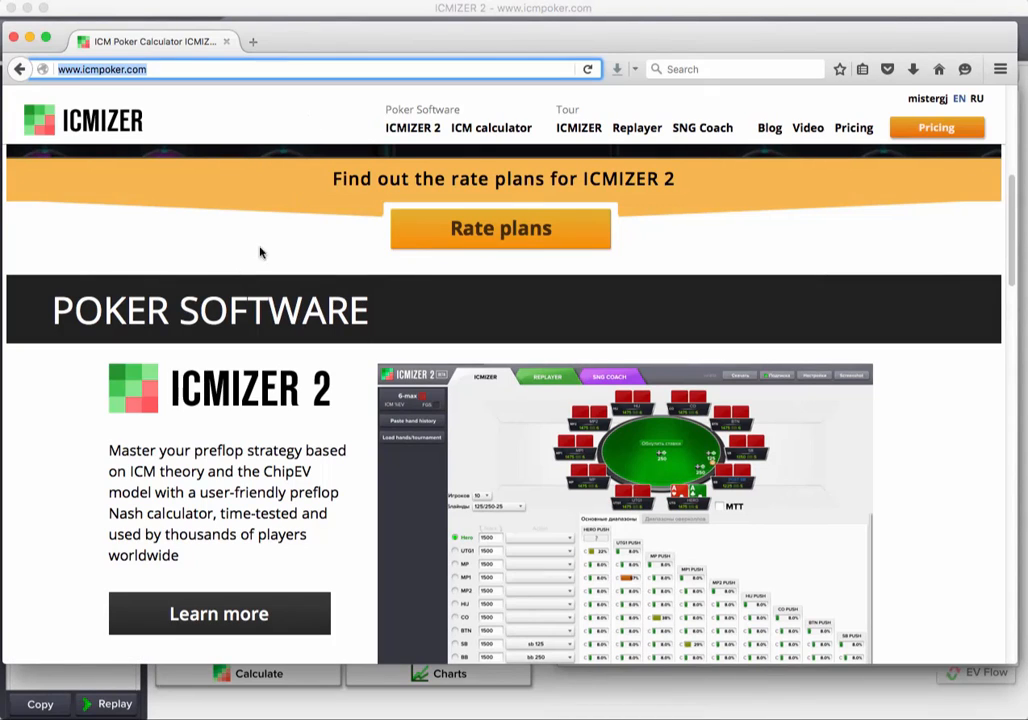
left_click(470, 229)
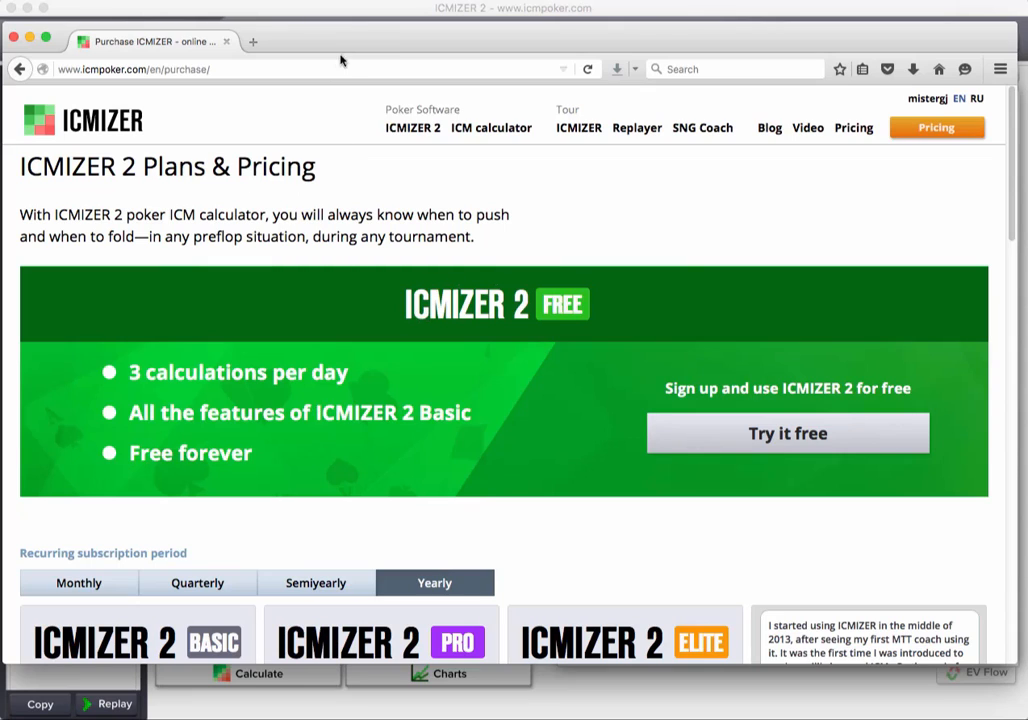
left_click_drag(378, 42, 307, 80)
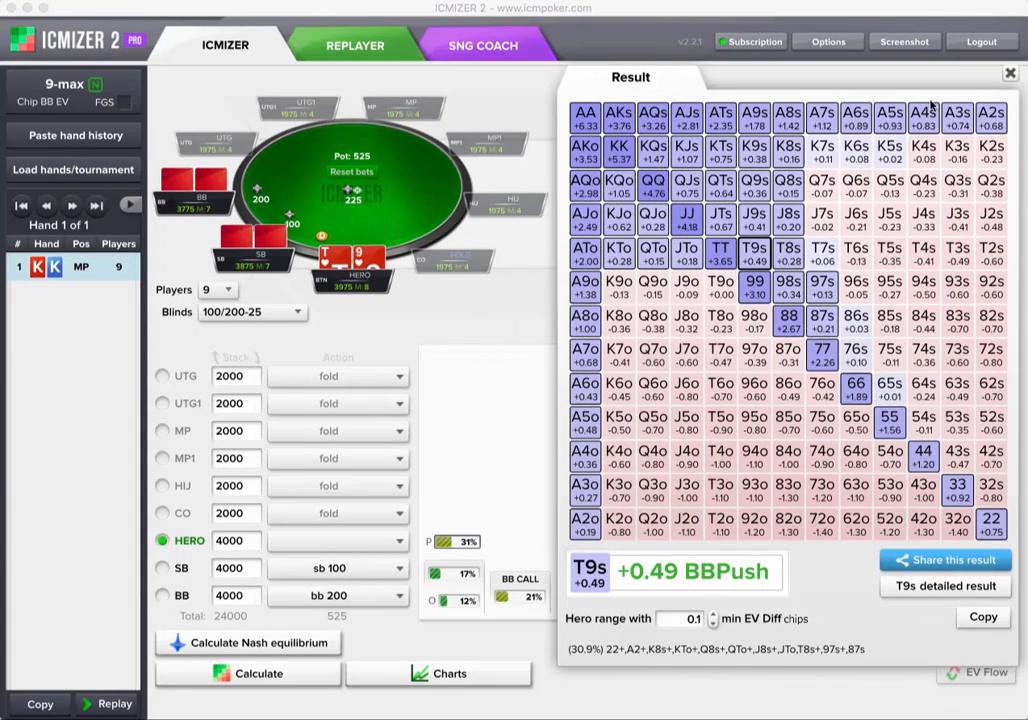
left_click(1010, 75)
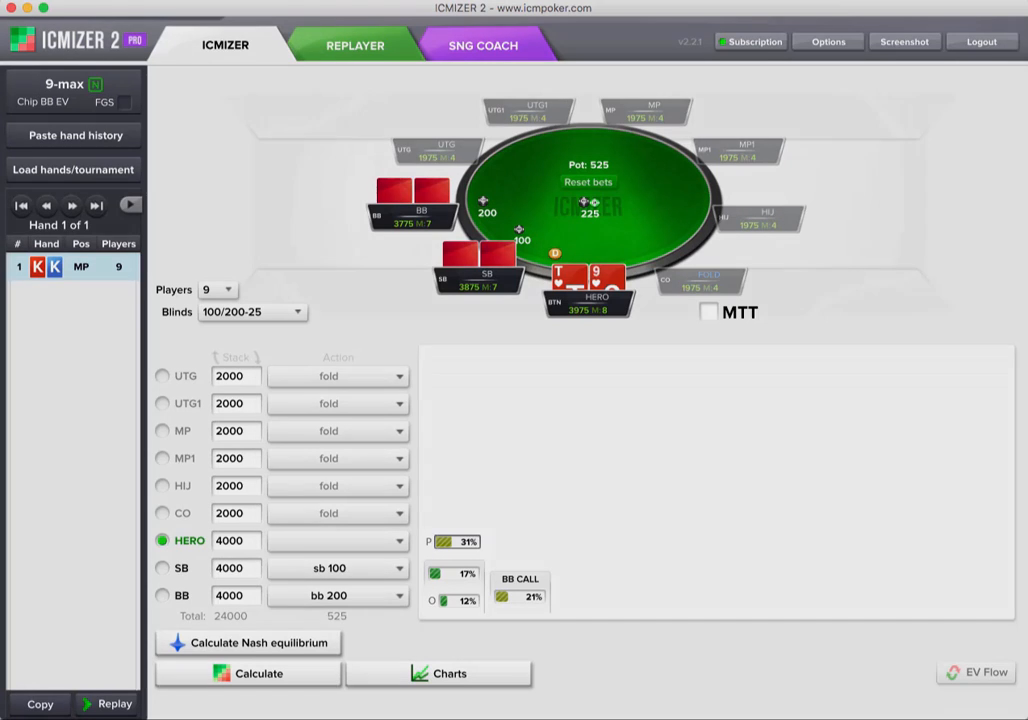
left_click(860, 1)
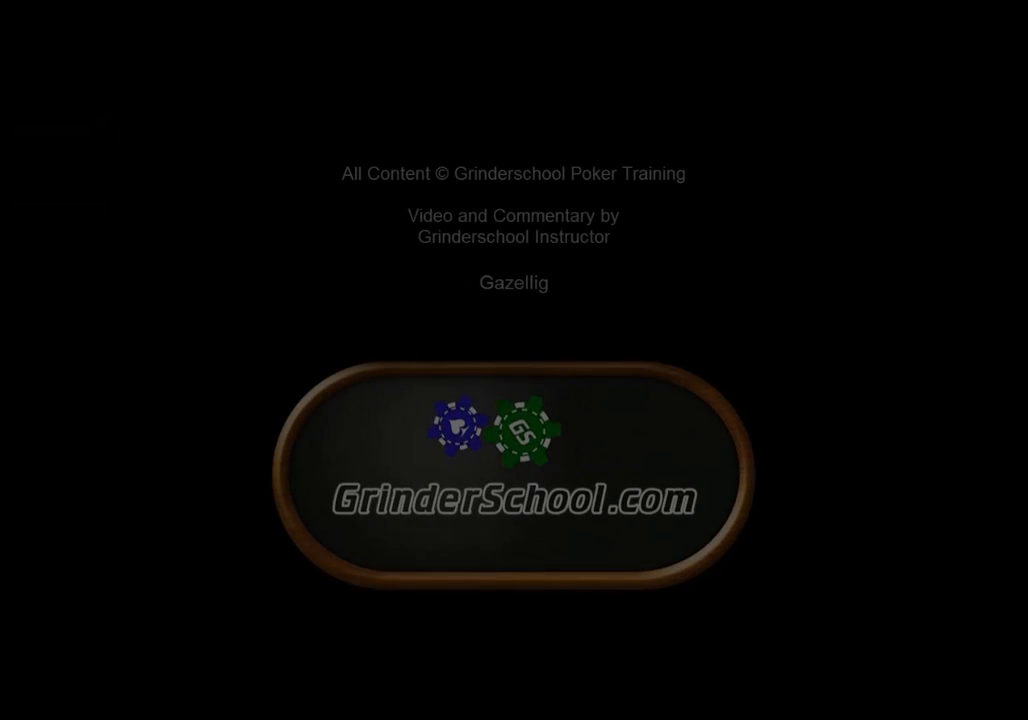